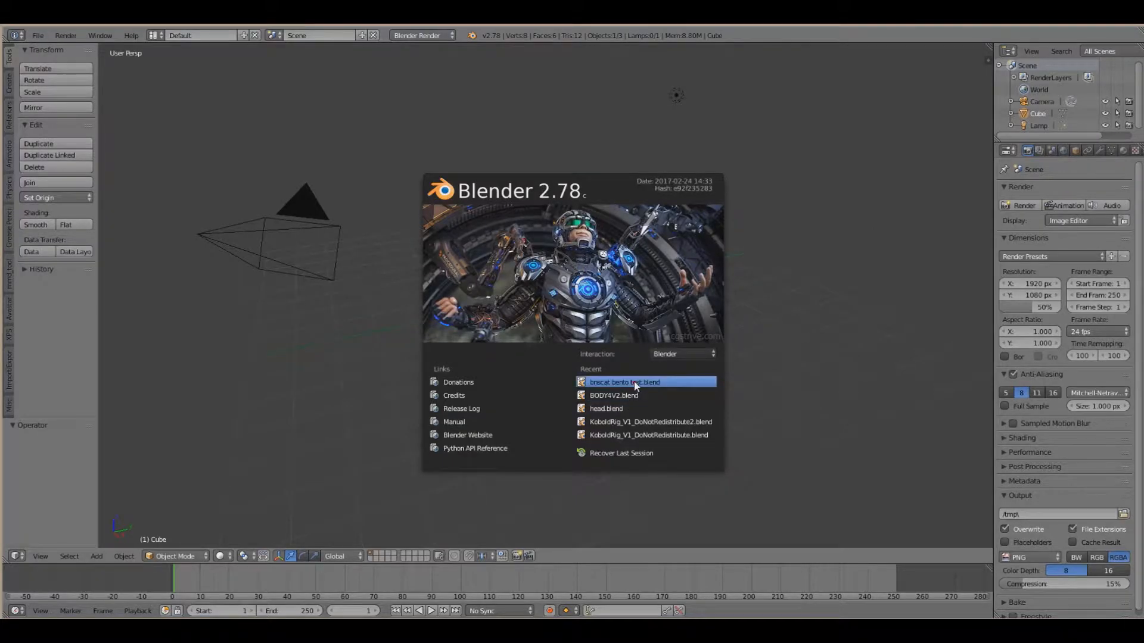
Open the recent file bnscat bento test.blend to bring up the rigged cat avatar
click(634, 382)
scroll(588, 354, down, 4)
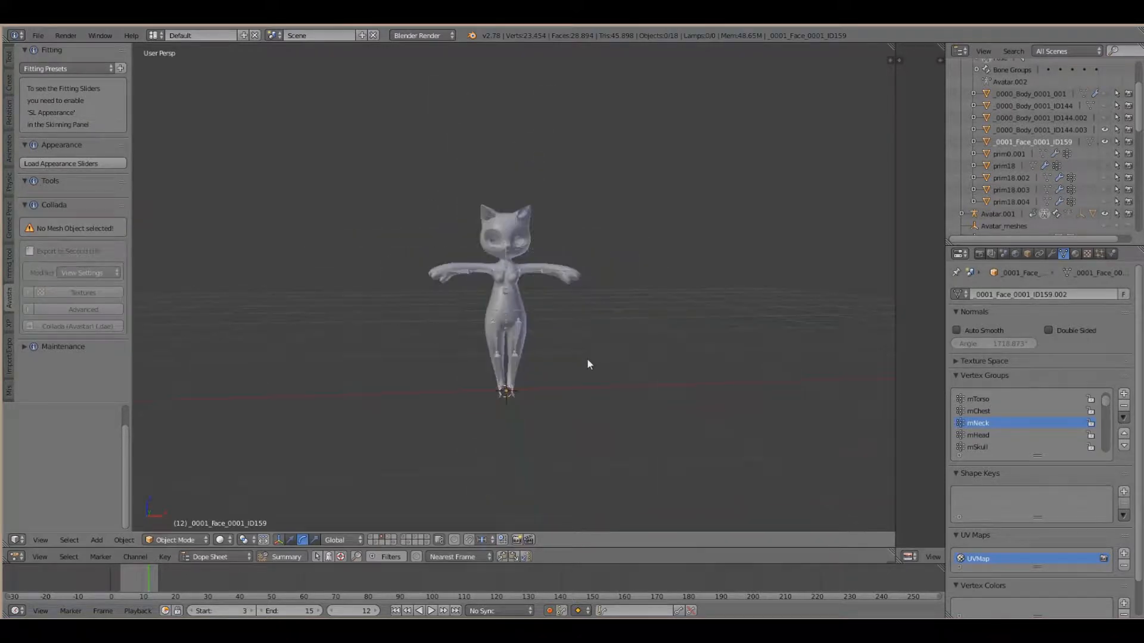
scroll(571, 342, up, 6)
scroll(571, 345, up, 2)
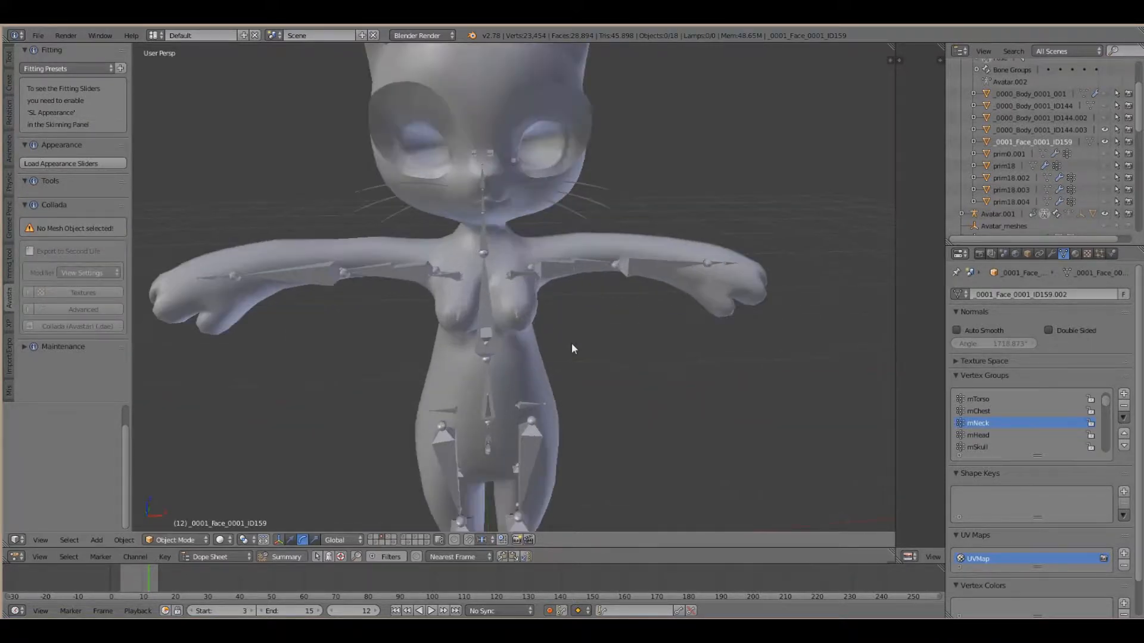
scroll(572, 345, down, 2)
Turn Textured Solid shading on for the viewport and back off
key(n)
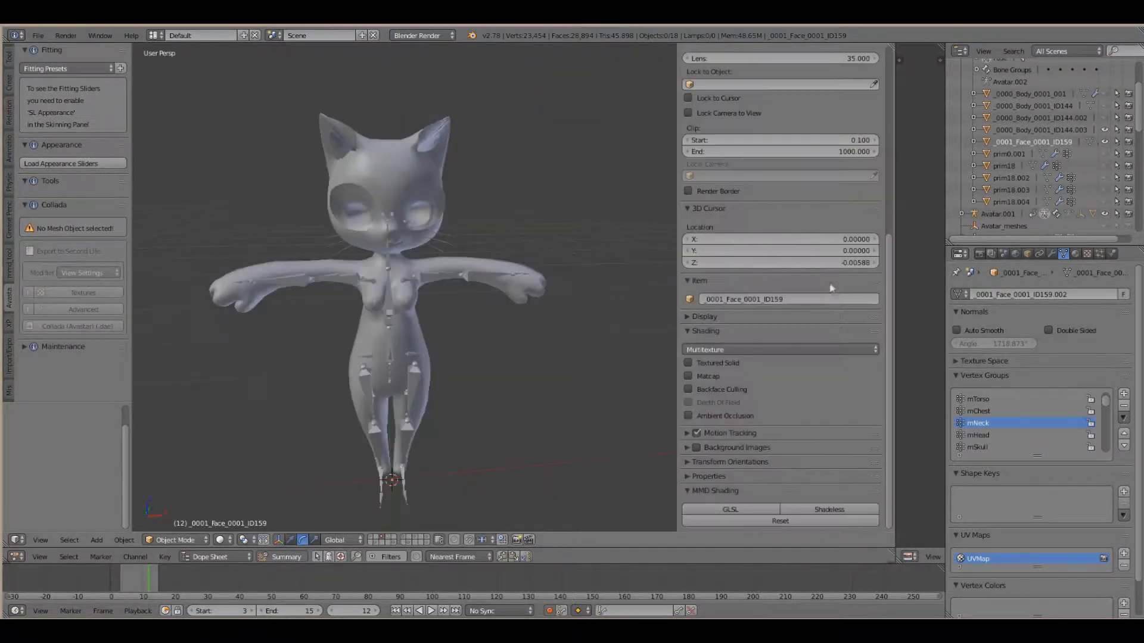
click(720, 363)
click(720, 364)
click(719, 363)
scroll(359, 293, up, 5)
scroll(360, 293, down, 5)
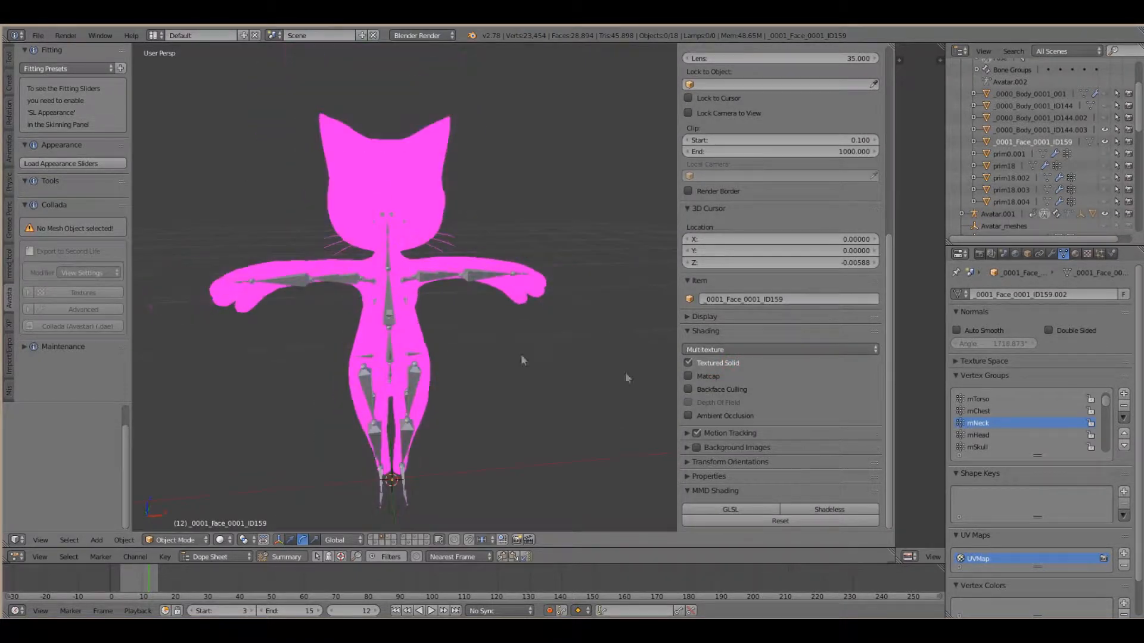
click(717, 364)
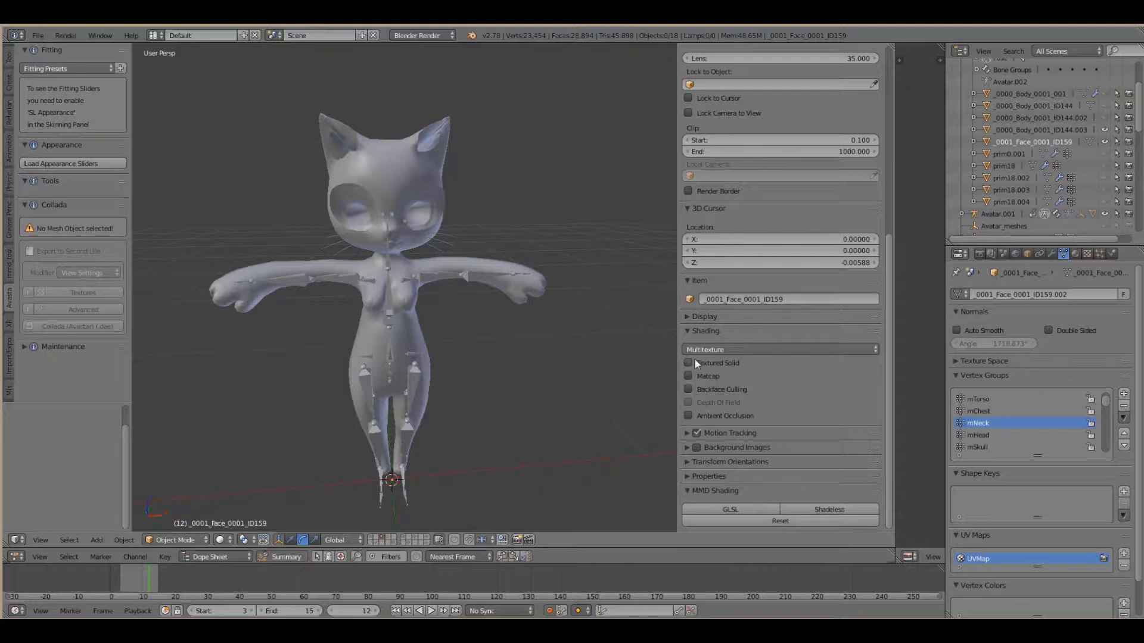
key(n)
Select the avatar armature, put it in Pose Mode and check its last two upper armature layers
scroll(566, 356, up, 2)
click(9, 58)
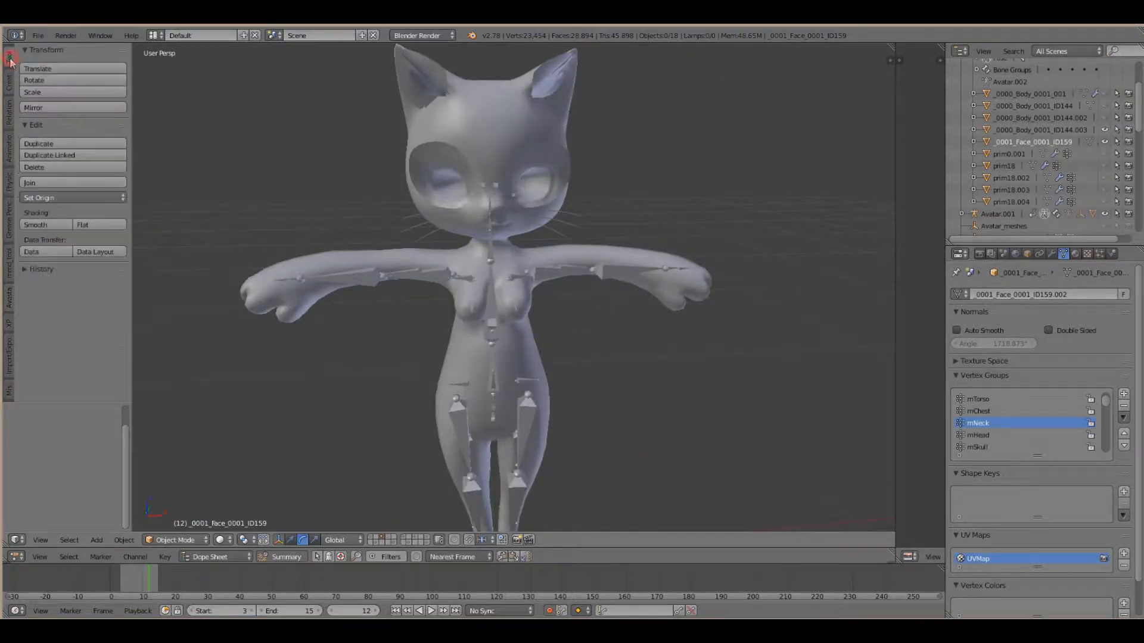
right_click(437, 280)
key(ctrl+Tab)
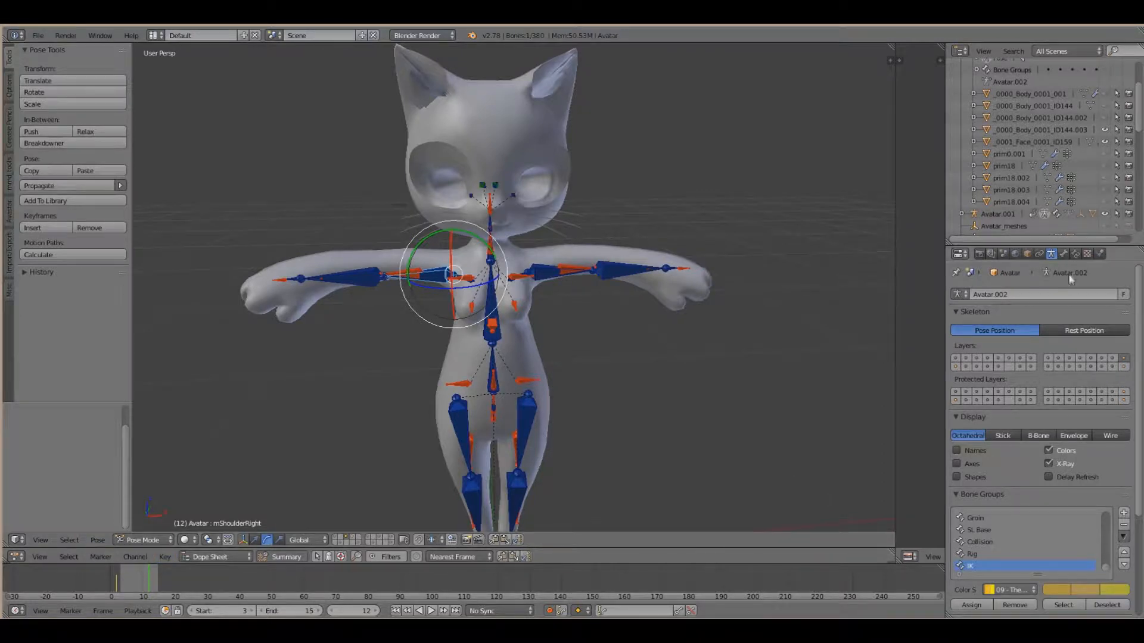
click(1113, 360)
click(1123, 359)
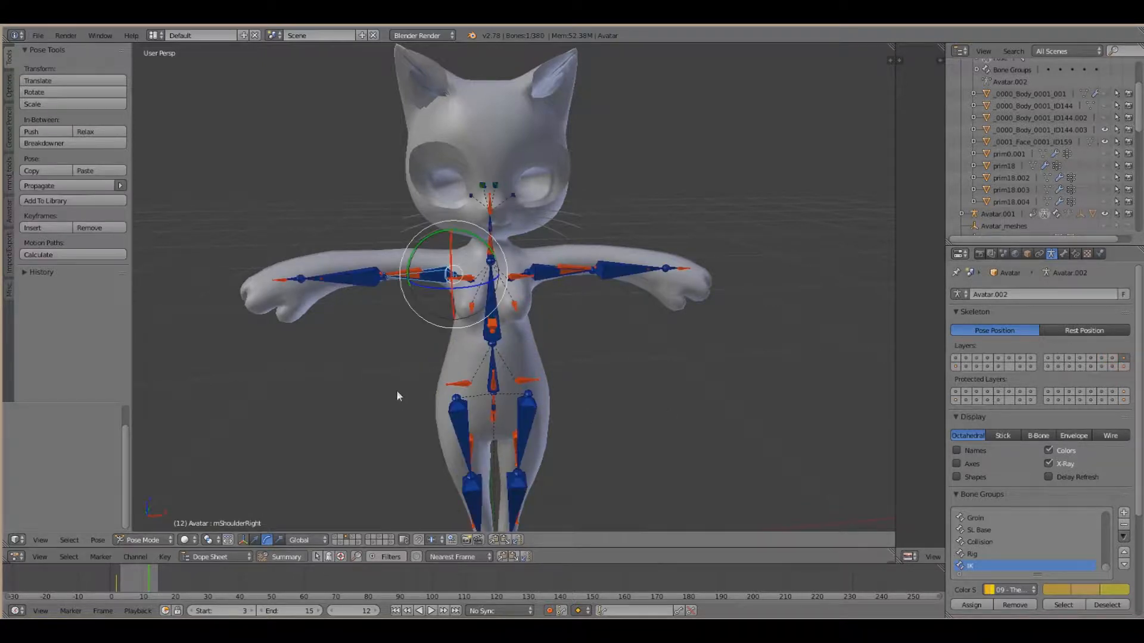
Enable the Ext bones in the Avastar bone settings to view them, and disable them again
click(106, 540)
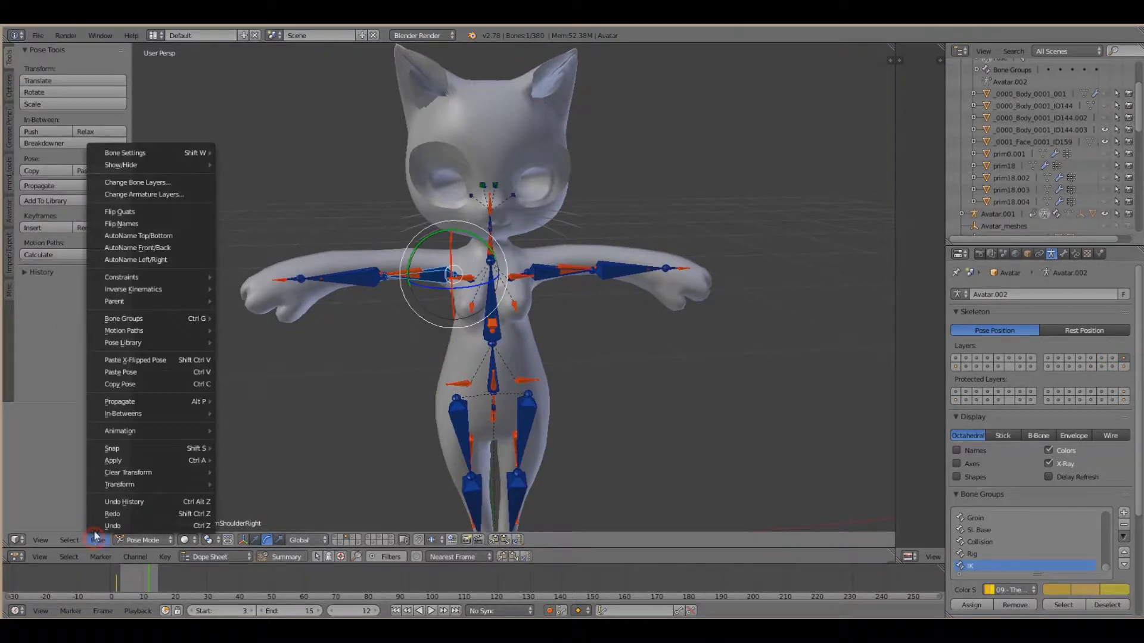
mouse_move(40, 540)
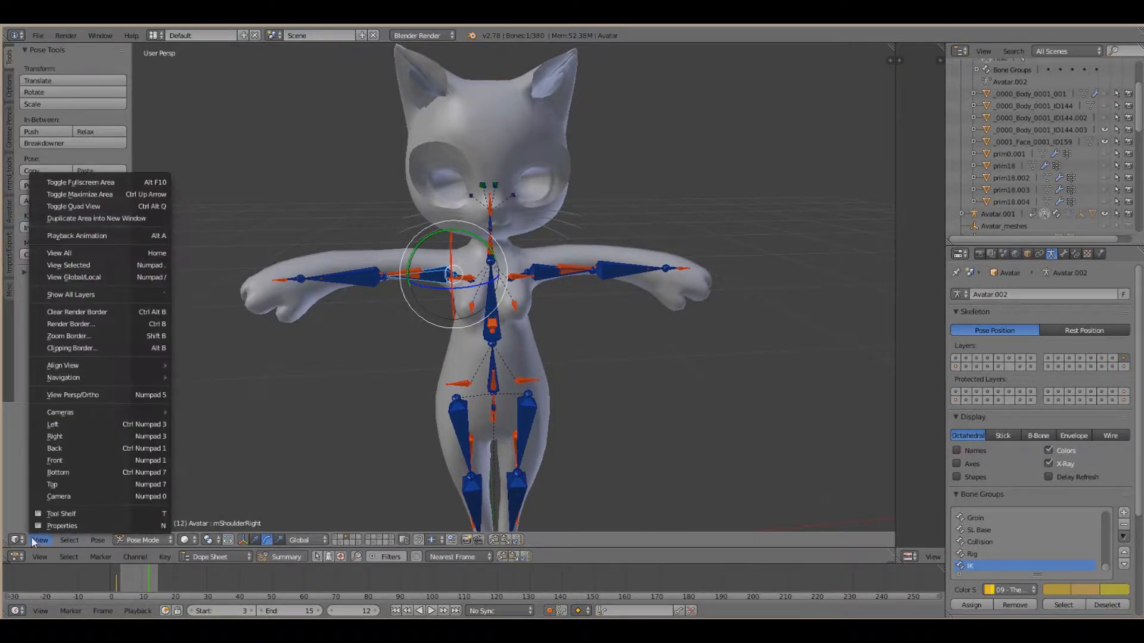
click(10, 214)
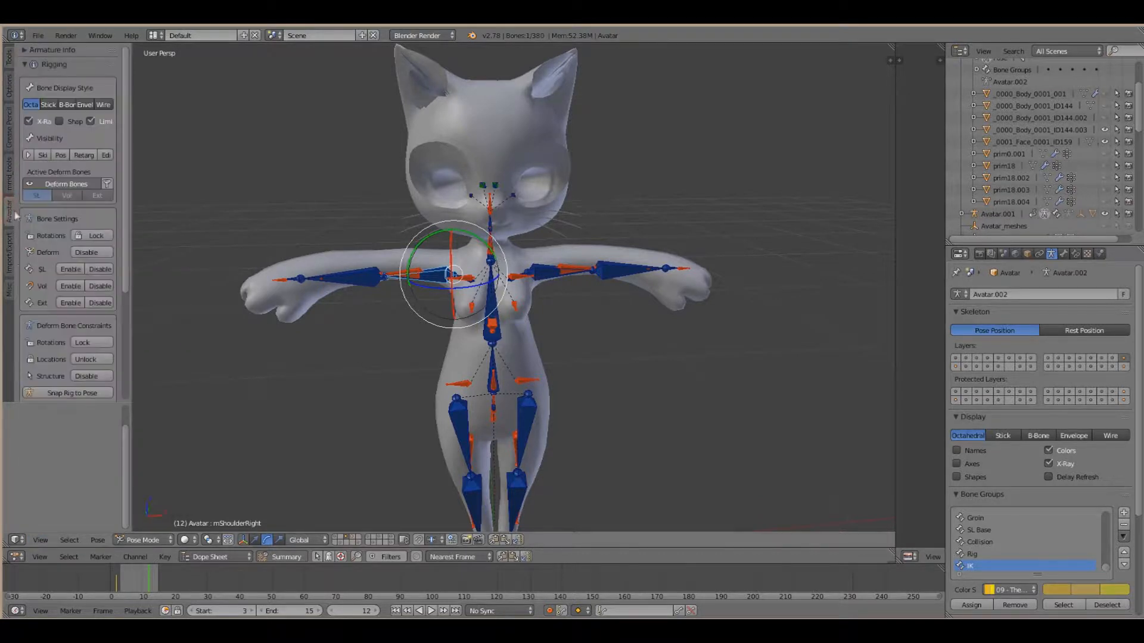
click(71, 304)
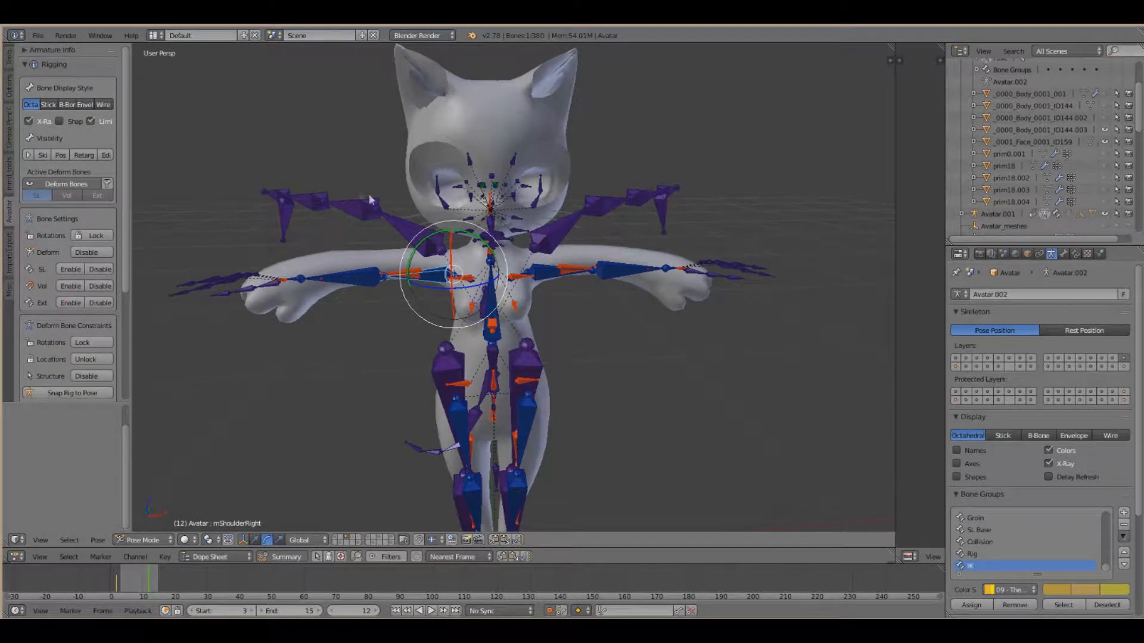
click(100, 303)
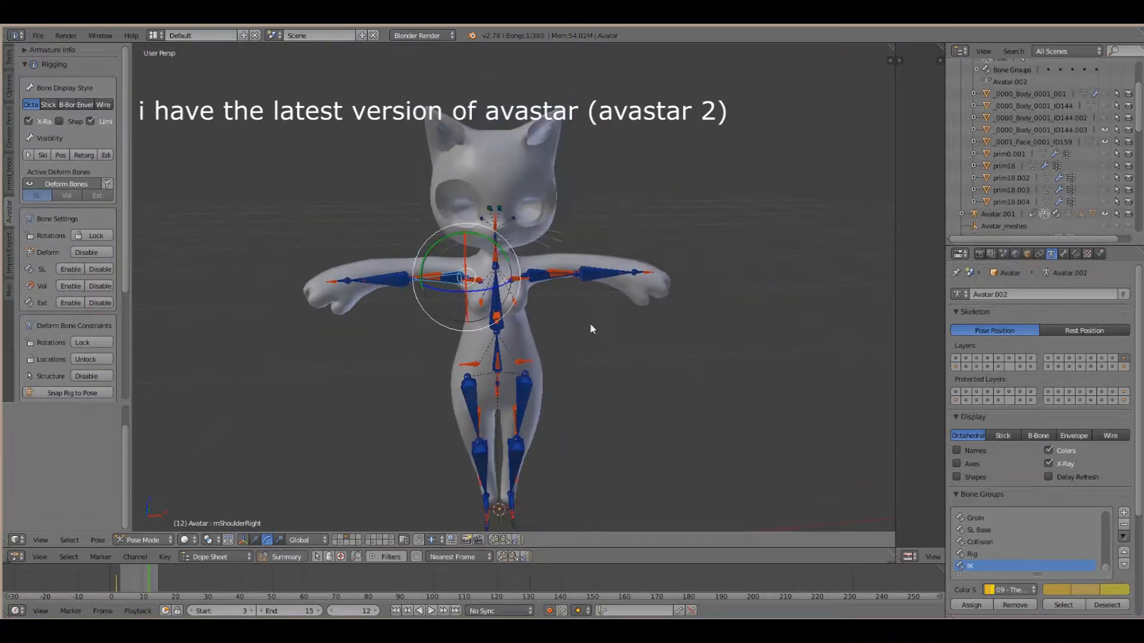
scroll(590, 329, up, 2)
scroll(574, 331, down, 3)
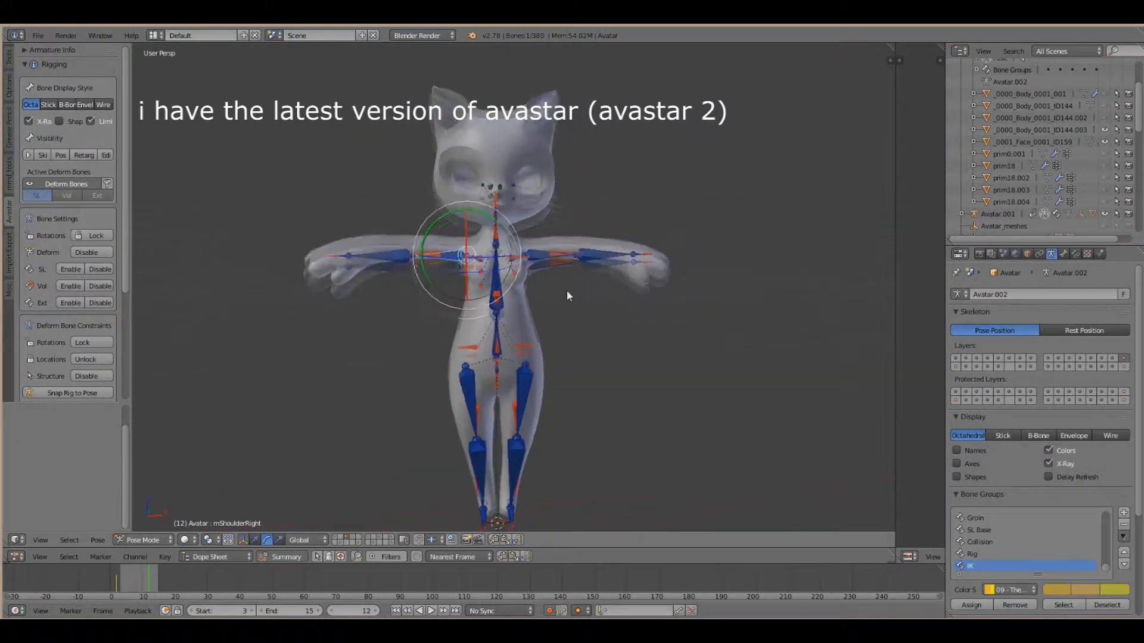
Copy the cat's body and face meshes to the buffer
right_click(506, 293)
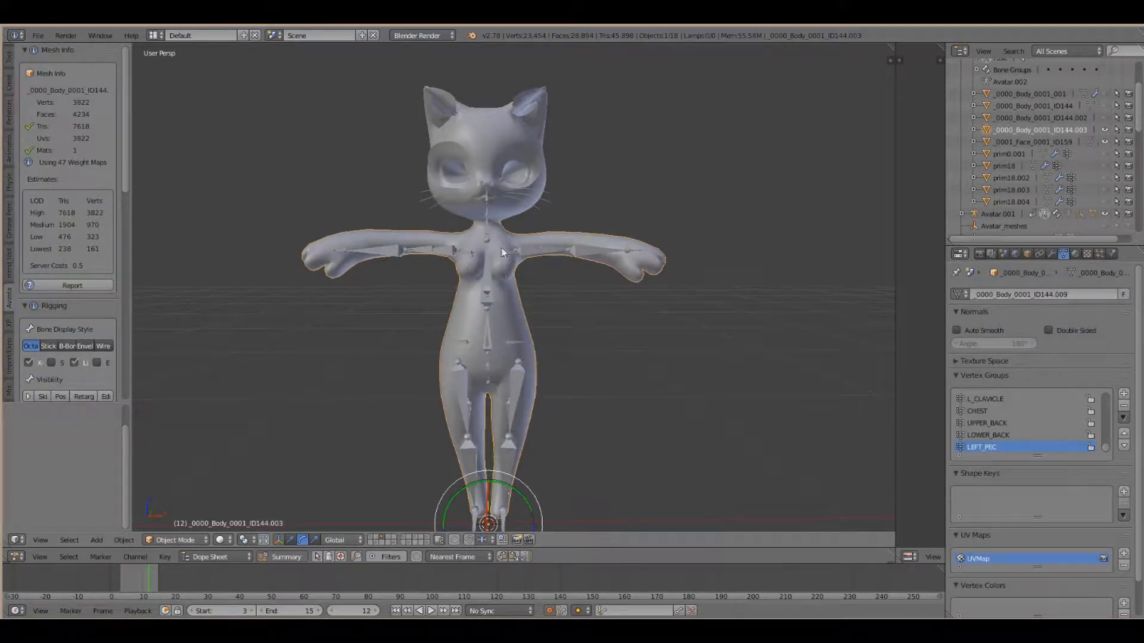
shift+right_click(508, 170)
key(ctrl+c)
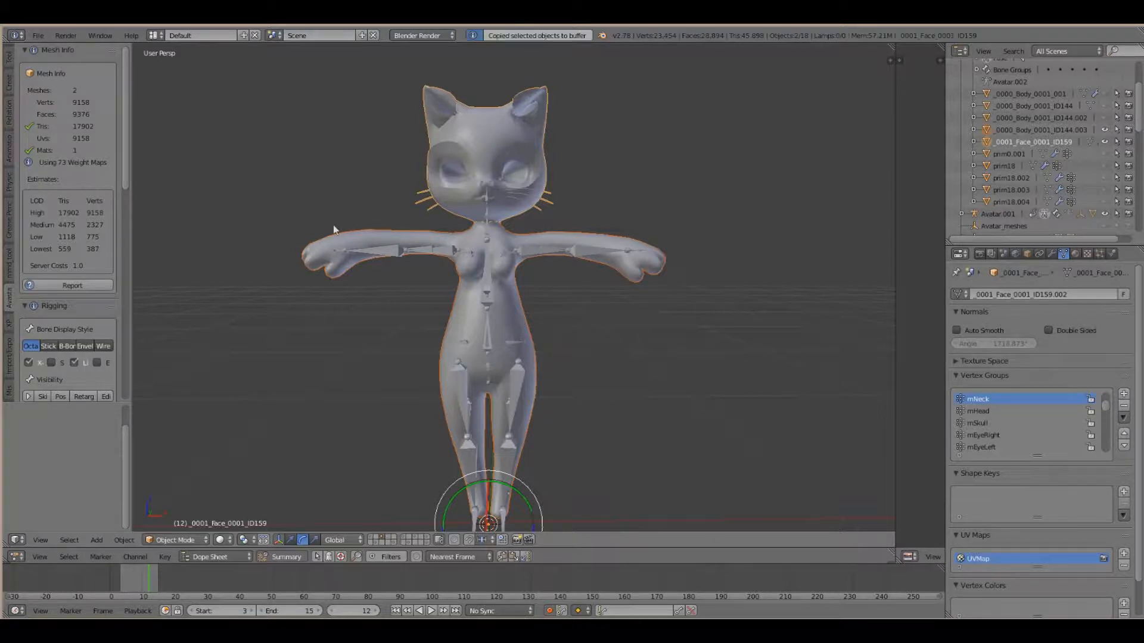
Start a new scene from the startup file
click(35, 37)
click(37, 39)
click(38, 37)
click(50, 47)
click(54, 56)
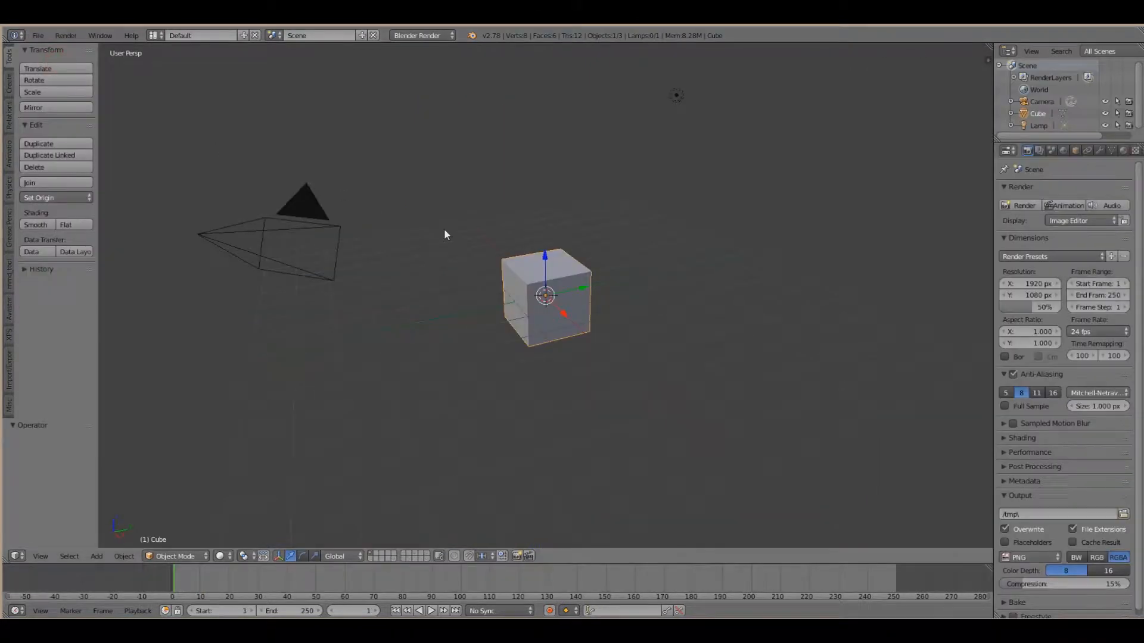
Delete all the default objects from the new scene
key(a)
key(a)
key(x)
click(445, 232)
Paste the copied cat meshes into the empty scene
key(ctrl+v)
scroll(675, 221, up, 10)
middle_drag(644, 277, 570, 382)
scroll(662, 270, up, 4)
Apply the Armature modifier on the body mesh
right_click(556, 394)
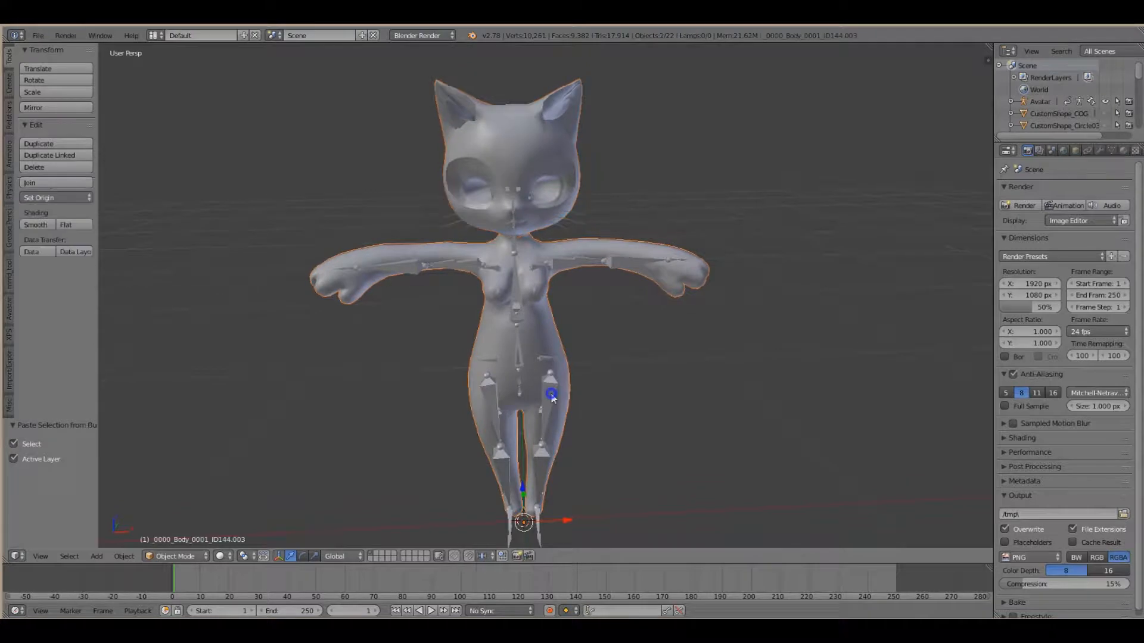
right_click(548, 393)
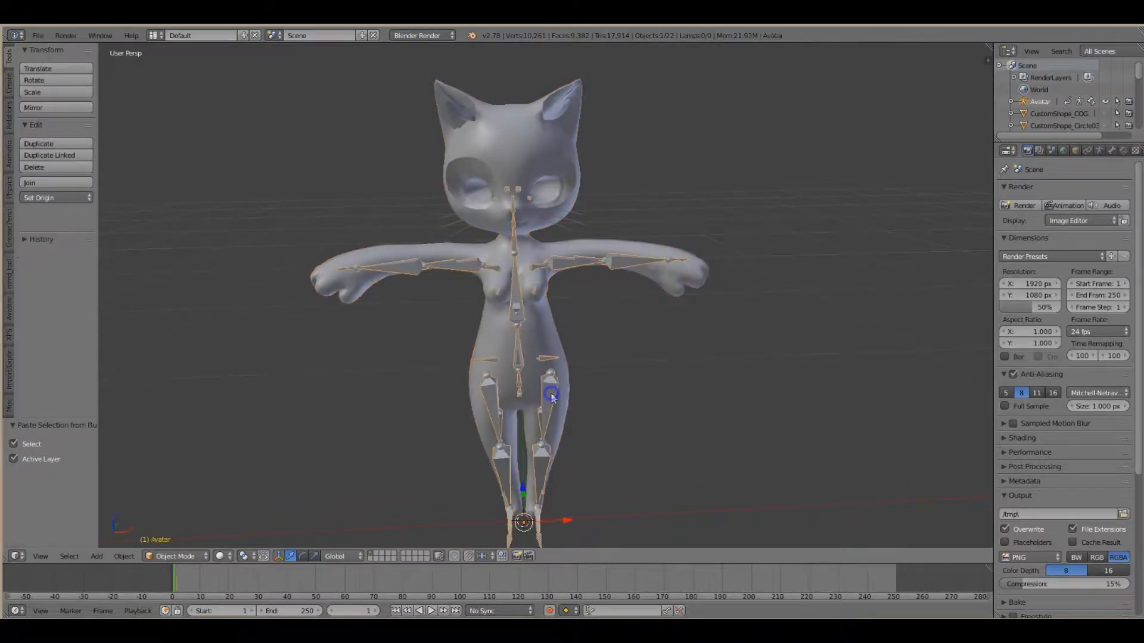
click(1098, 154)
right_click(546, 262)
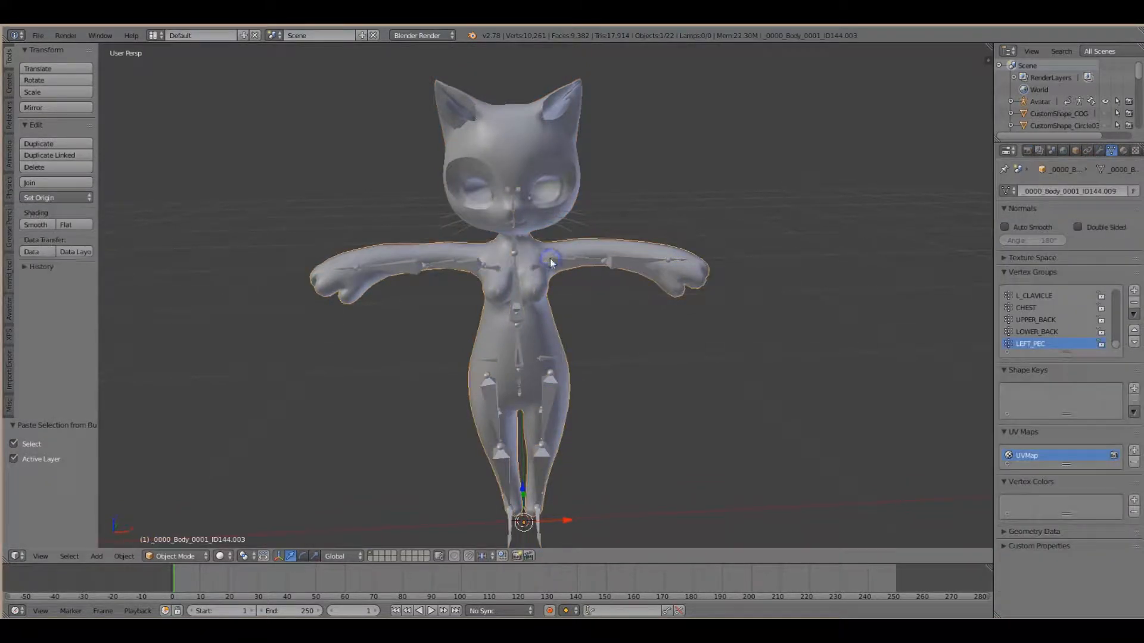
click(1099, 150)
click(1034, 231)
Apply the Subdivision Surface and Armature modifiers on the face mesh
right_click(554, 189)
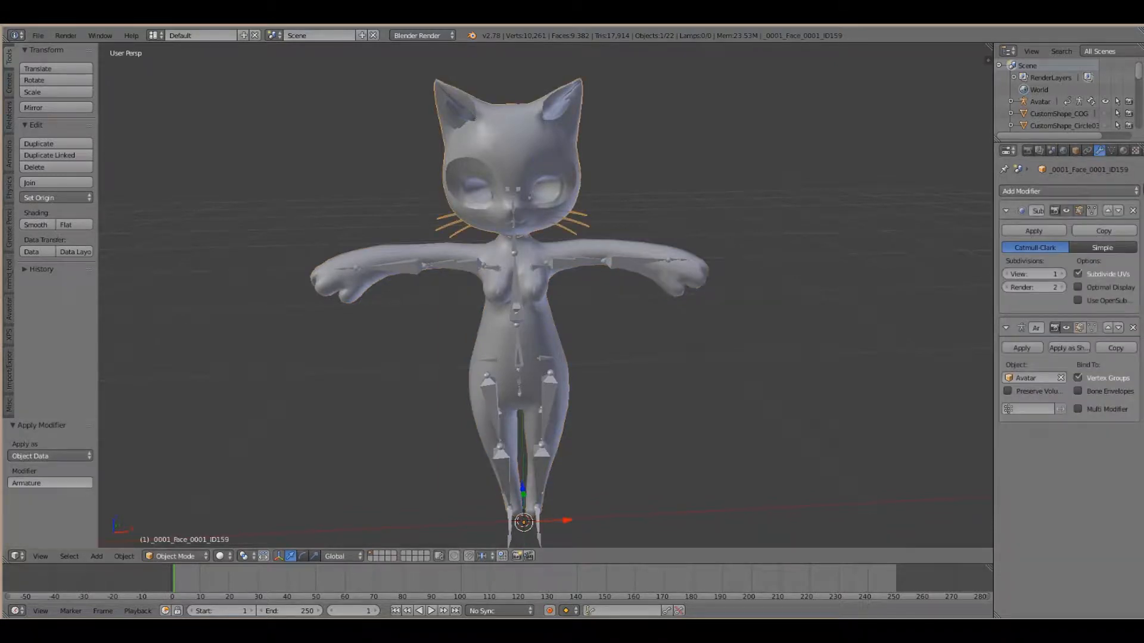
click(1030, 234)
click(1028, 231)
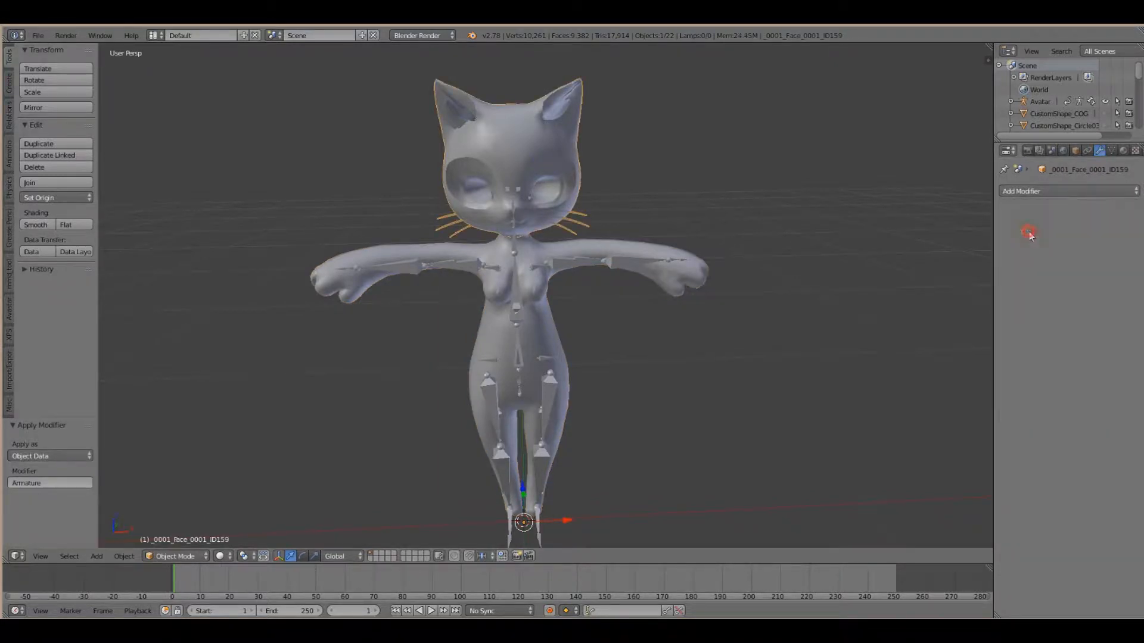
Delete the avatar armature from the scene
right_click(553, 263)
right_click(553, 263)
key(x)
click(553, 265)
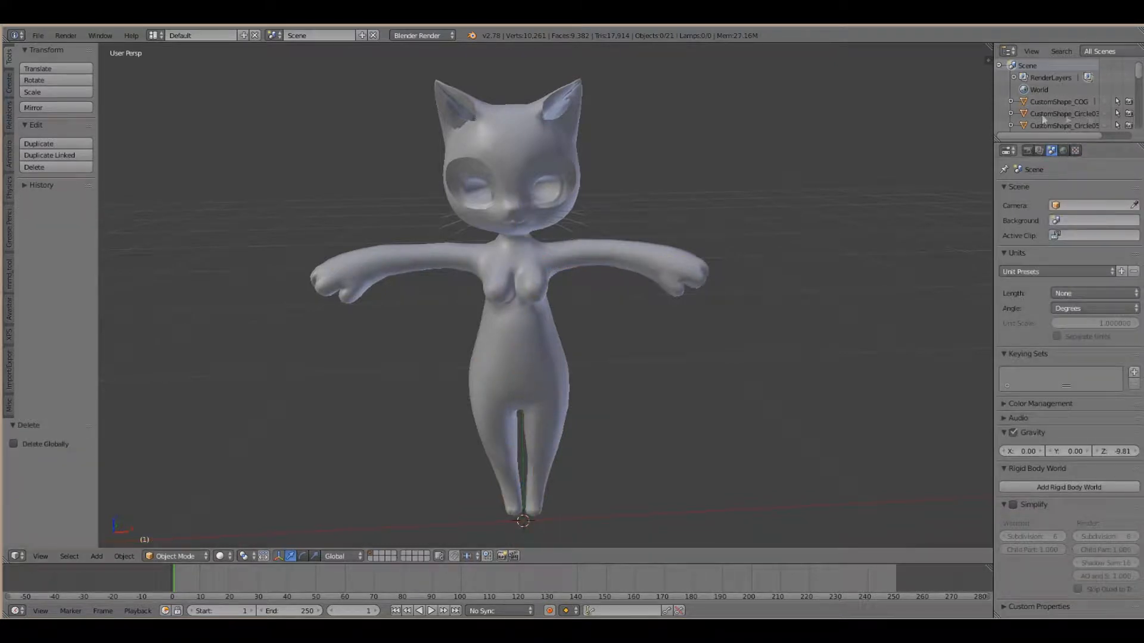
Unhide all the CustomShape objects in the outliner
drag(1105, 101, 1076, 327)
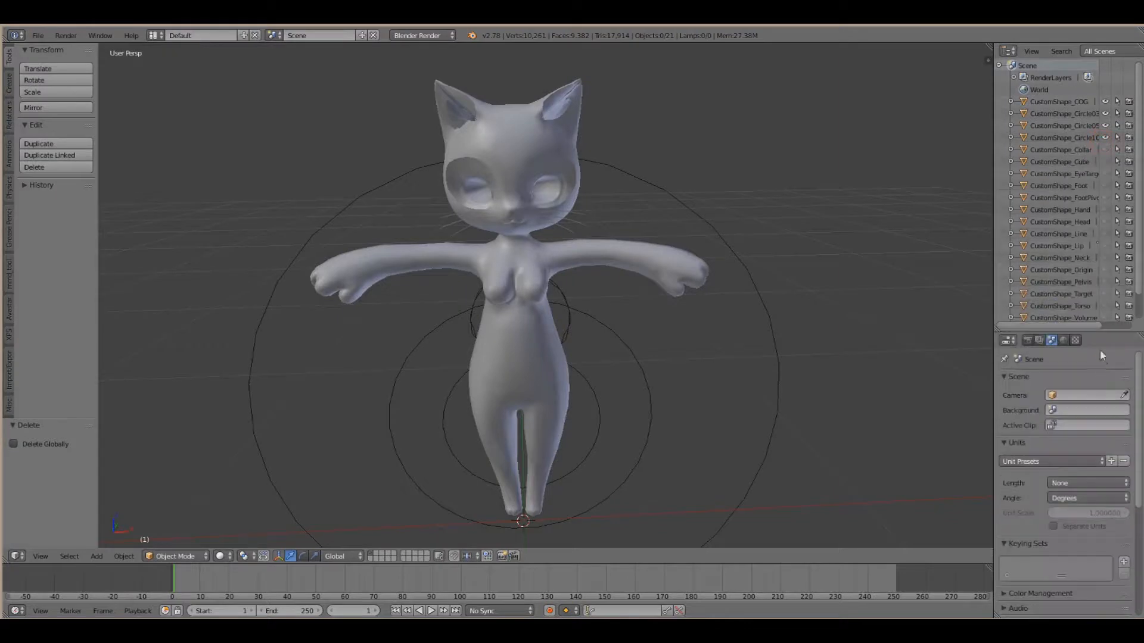
scroll(1105, 173, down, 2)
drag(1108, 169, 1110, 249)
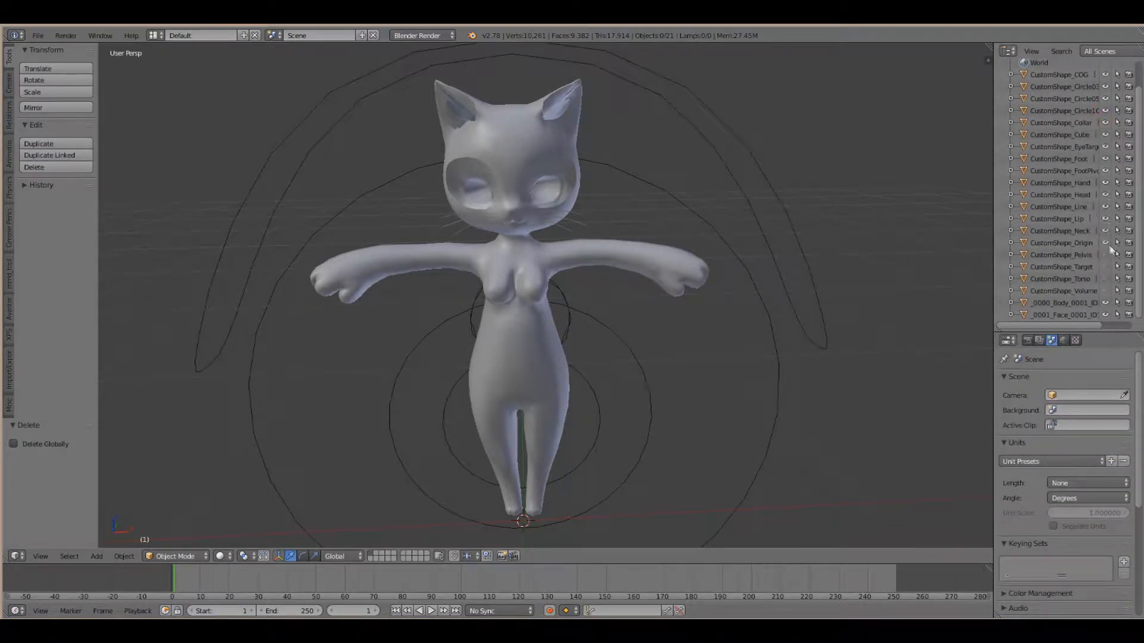
Delete every object in the scene except the cat's body and face meshes
scroll(751, 236, down, 6)
middle_drag(748, 248, 642, 257)
scroll(635, 247, up, 5)
scroll(642, 252, up, 2)
key(a)
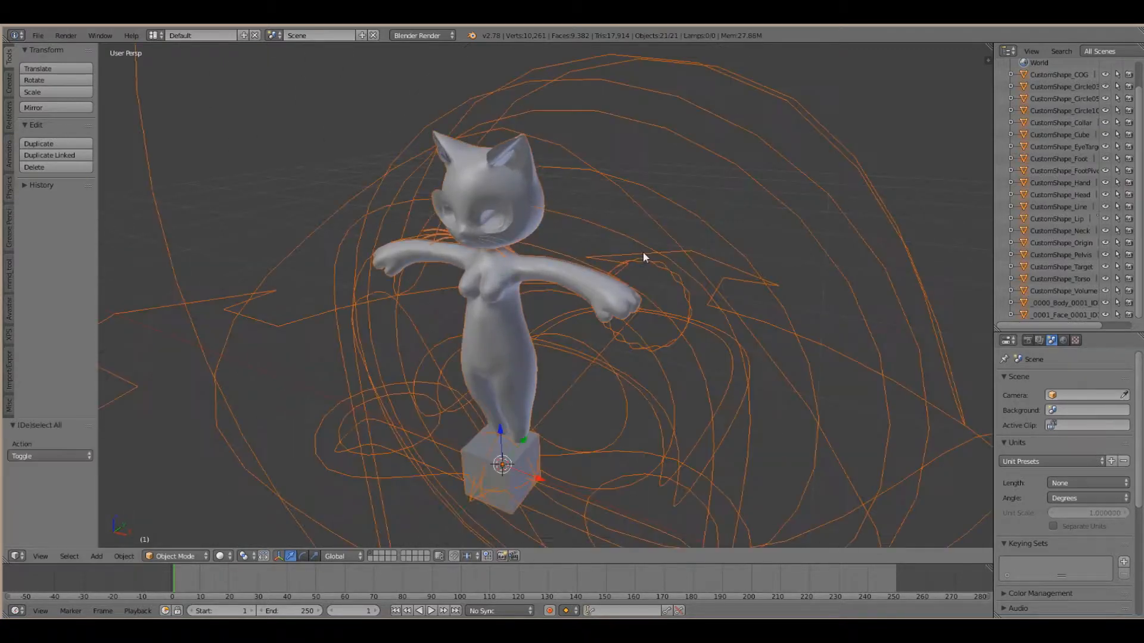
shift+right_click(499, 294)
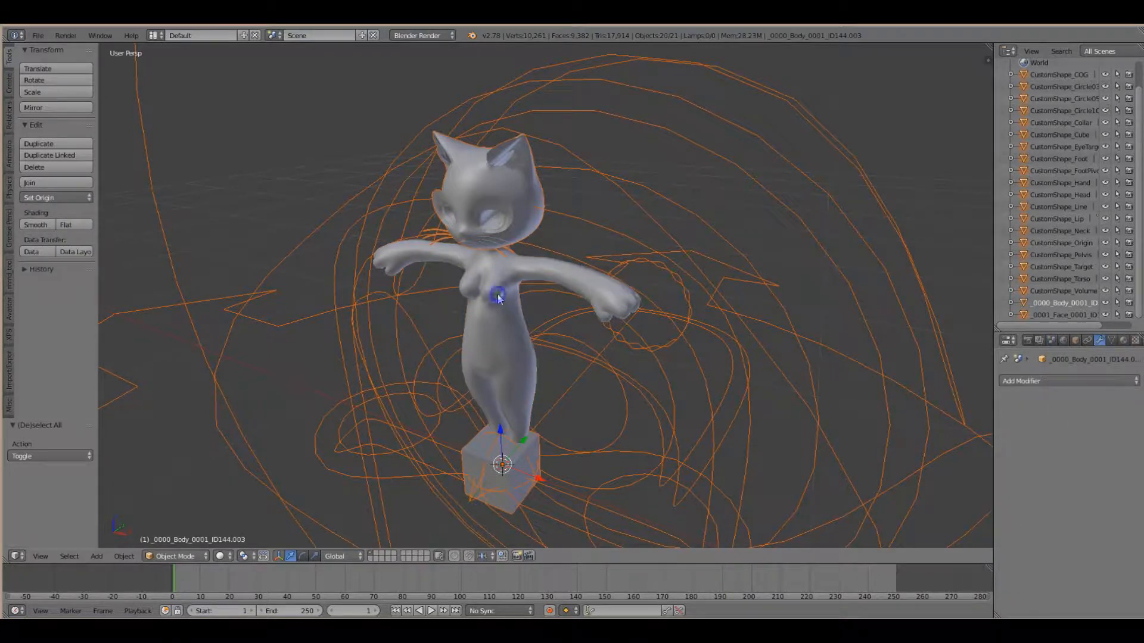
shift+right_click(498, 227)
scroll(565, 300, down, 3)
key(x)
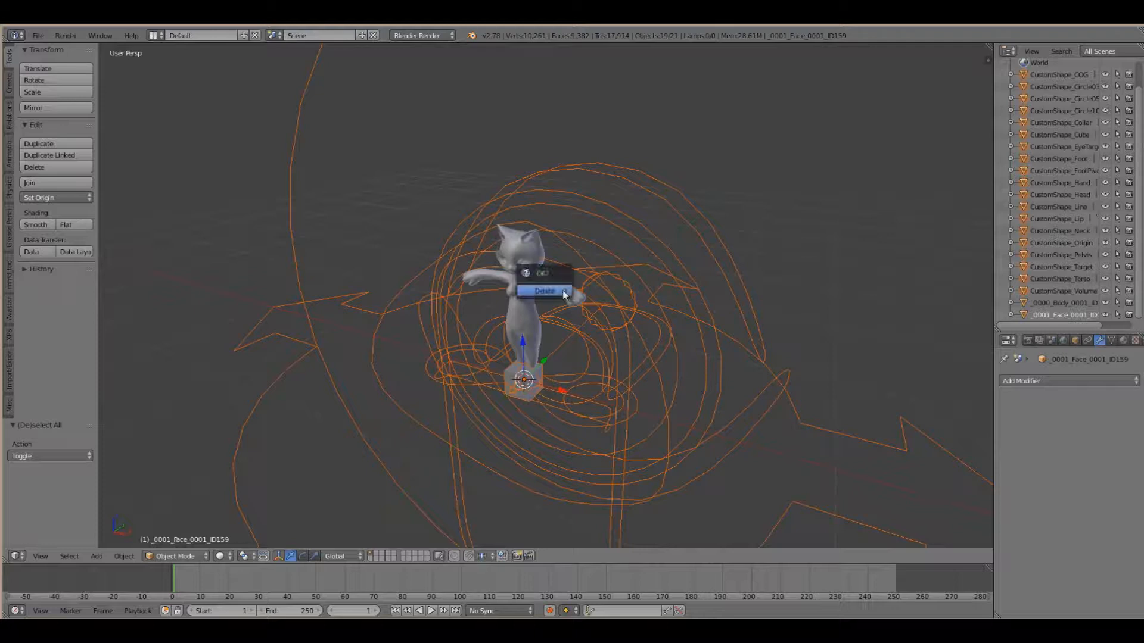
click(562, 295)
Join the face mesh into the body mesh as one object
mouse_move(536, 382)
middle_down()
mouse_move(528, 390)
mouse_move(556, 388)
middle_up()
scroll(567, 348, up, 5)
right_click(506, 227)
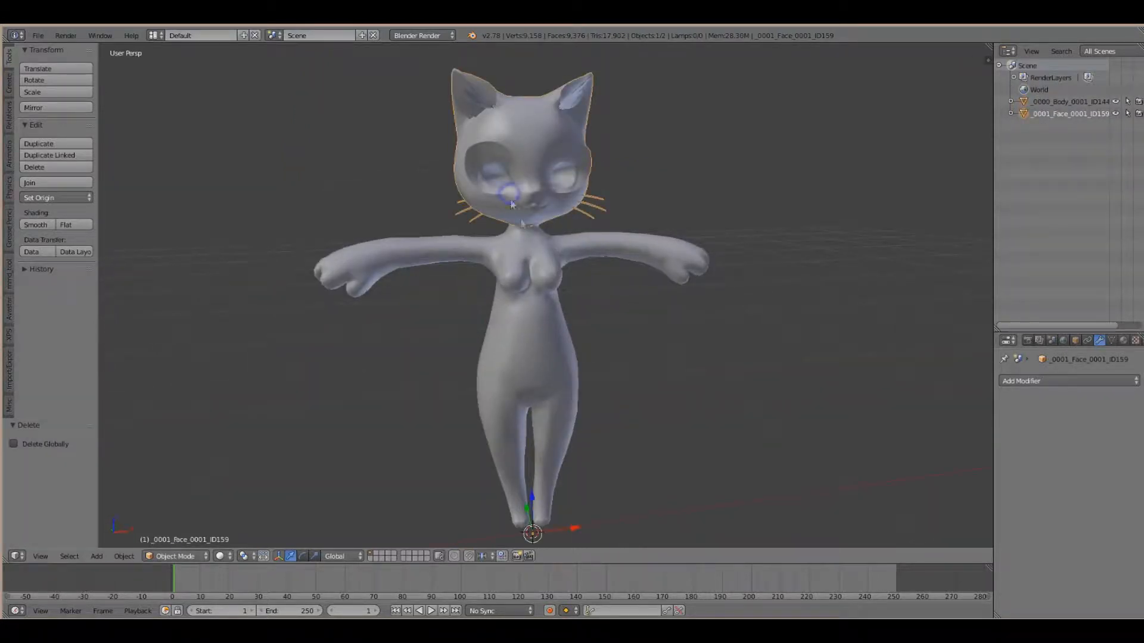
shift+right_click(535, 292)
click(53, 182)
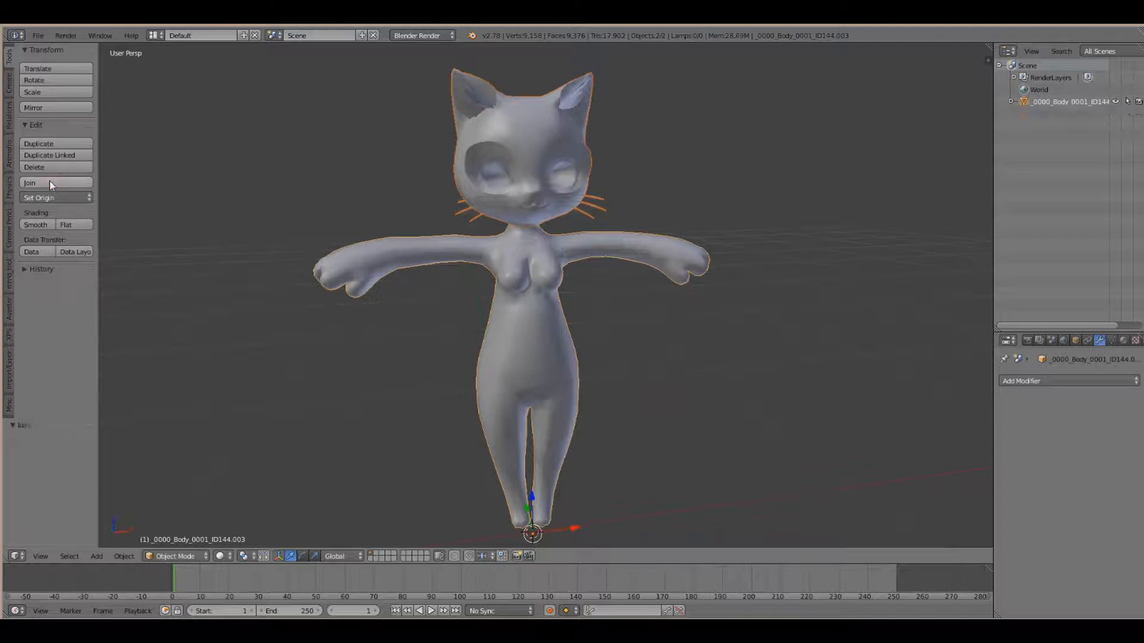
Start a Wavefront OBJ export of the joined cat body, choosing the existing bladencatdummy.obj in Documents as the file to overwrite
click(38, 36)
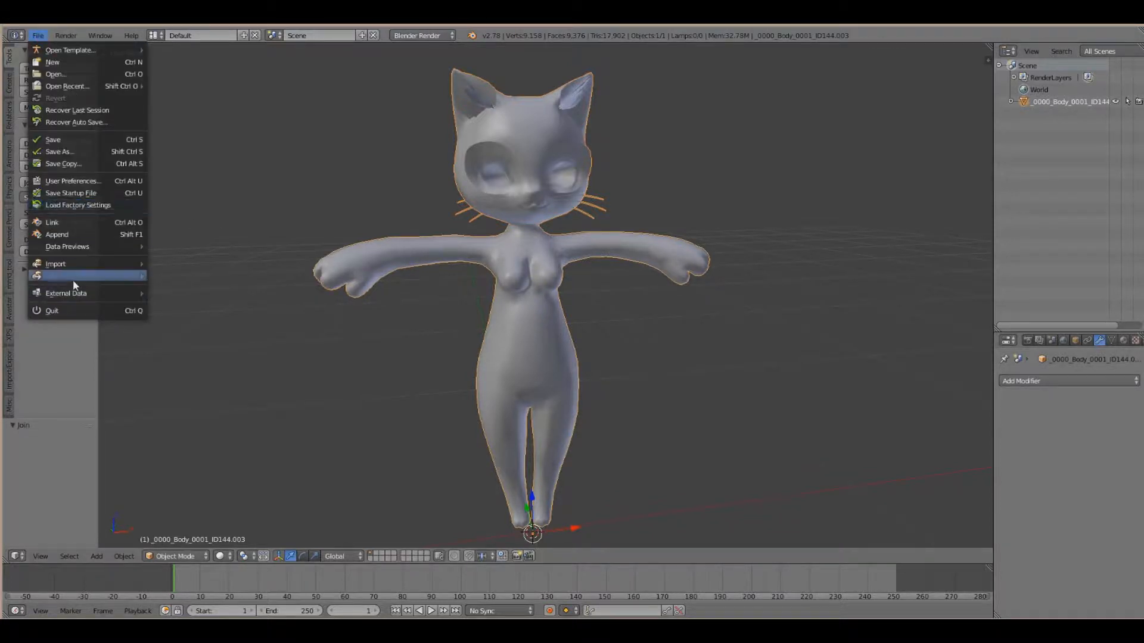
mouse_move(74, 275)
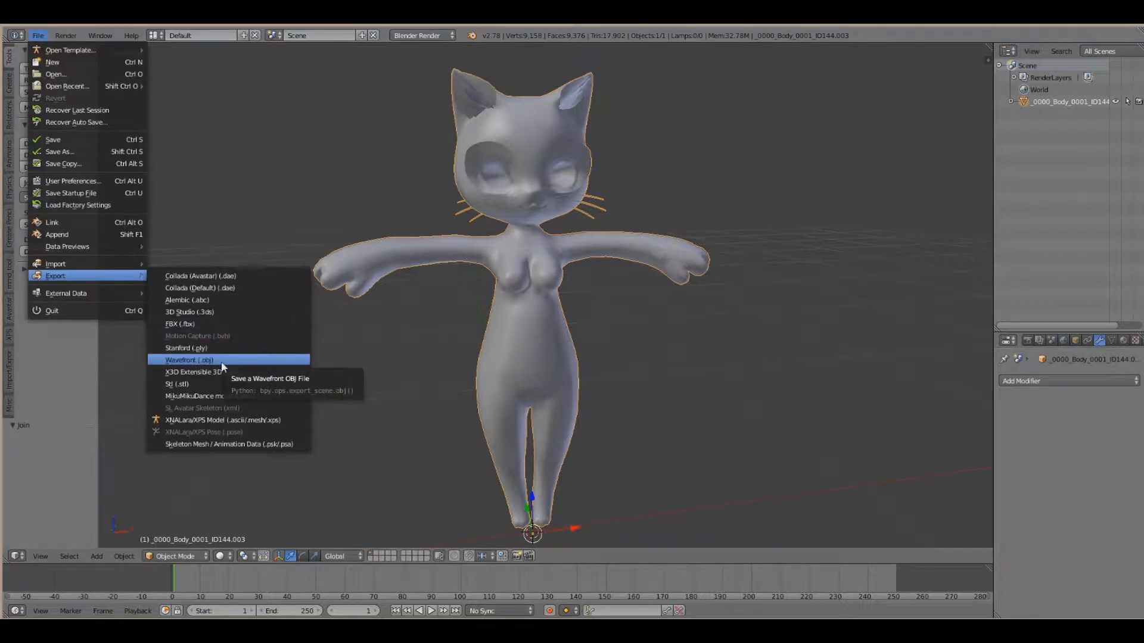
click(190, 361)
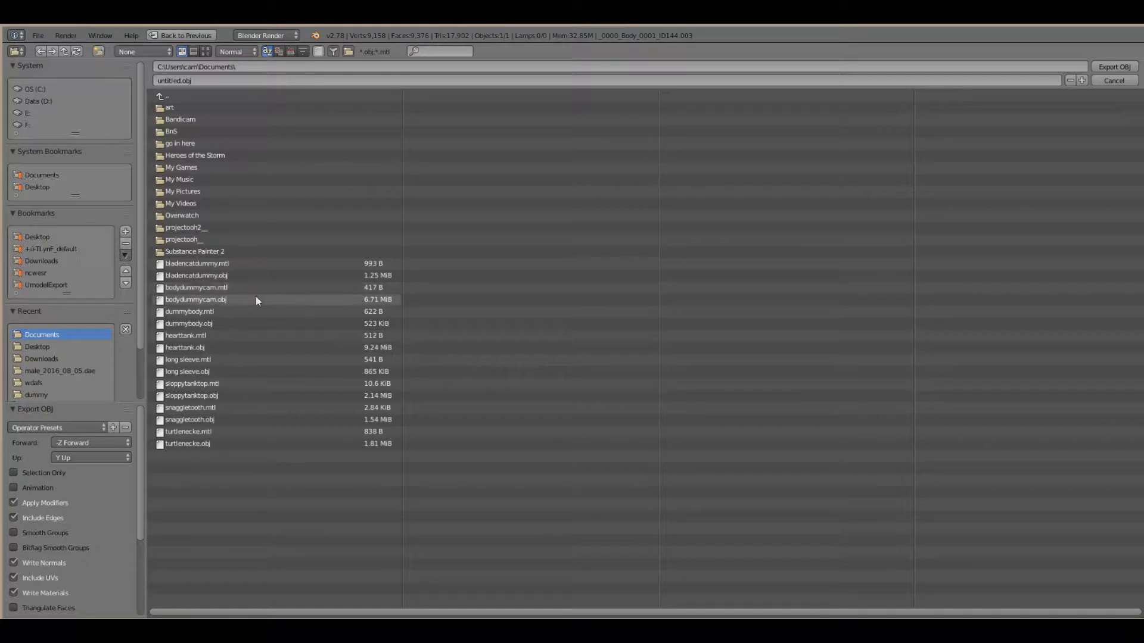
click(235, 275)
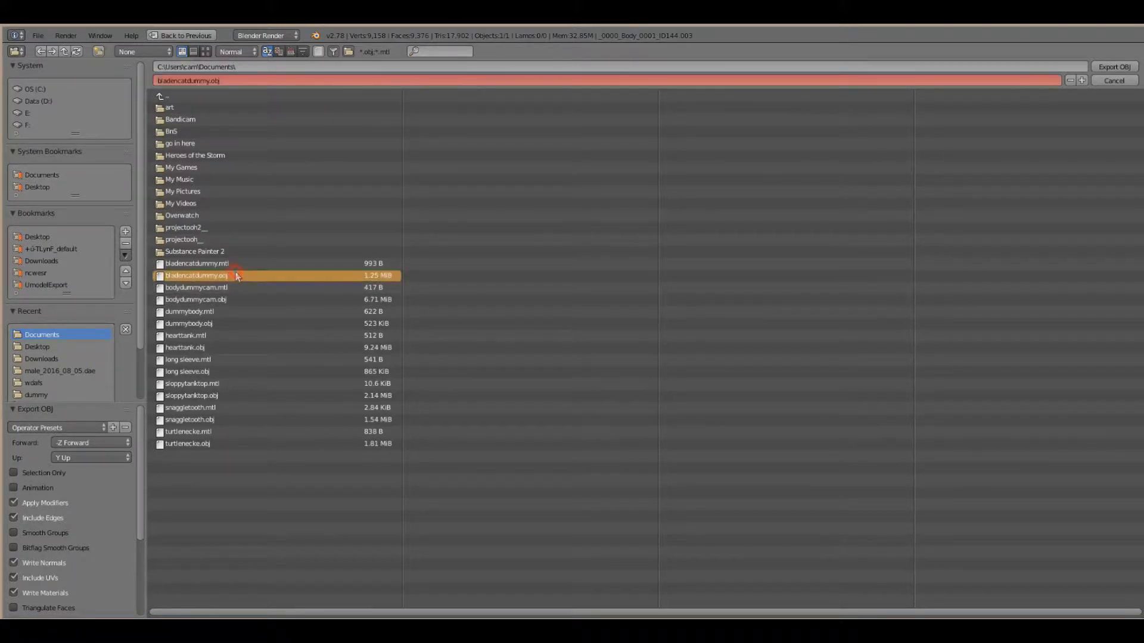
Set the export scale to 1000 and export the OBJ file
scroll(34, 554, down, 5)
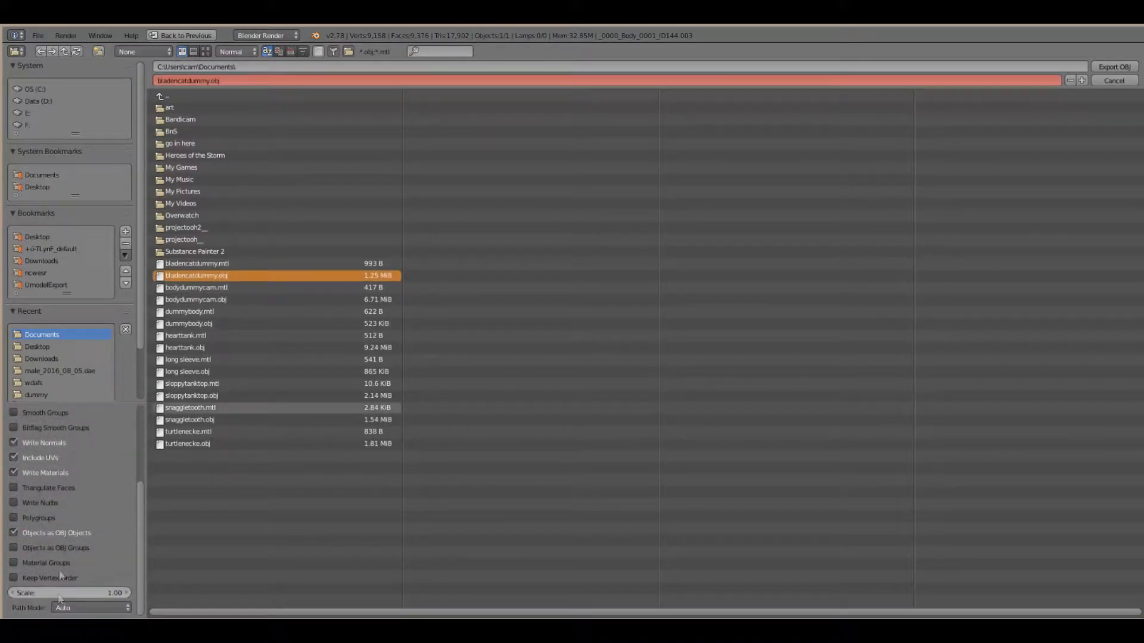
scroll(55, 516, up, 4)
scroll(41, 485, down, 4)
click(87, 593)
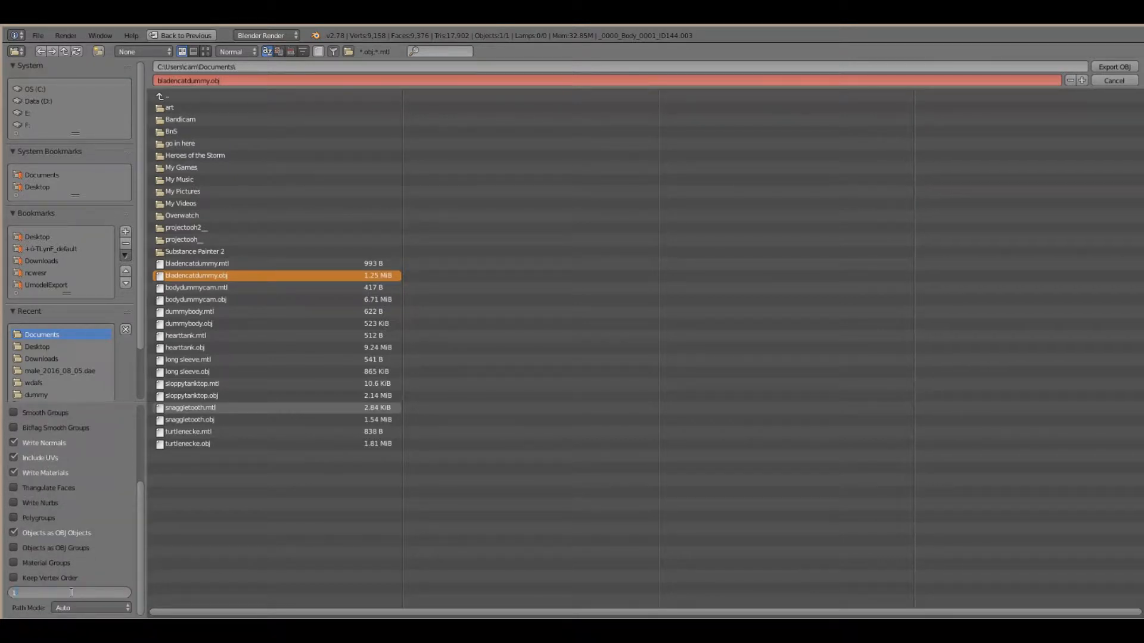
text(1000)
key(Return)
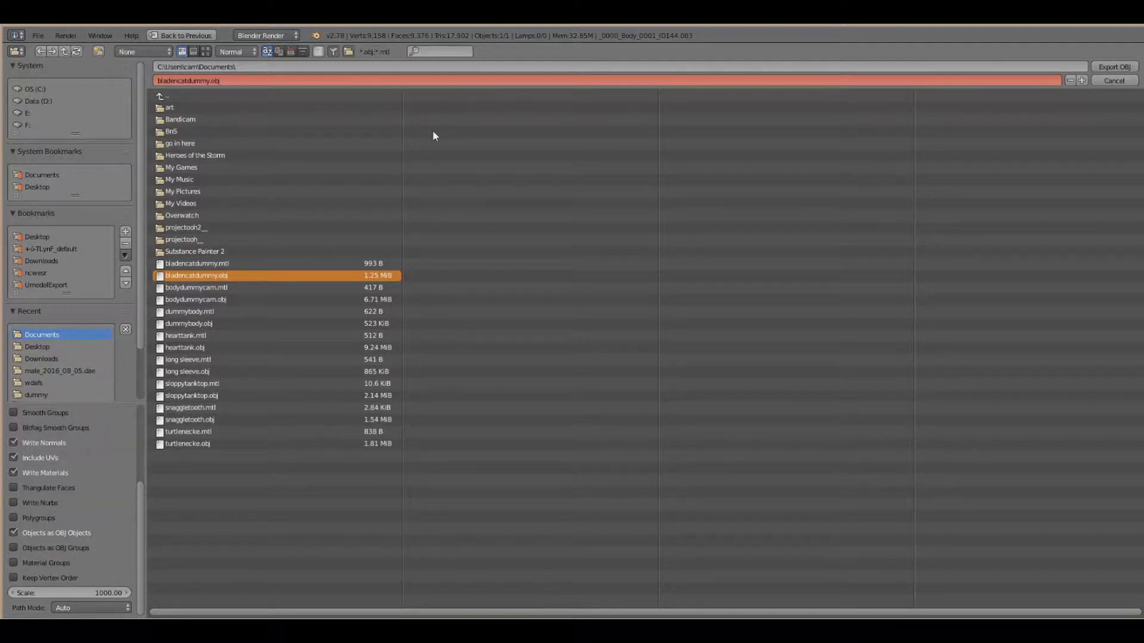
click(1114, 67)
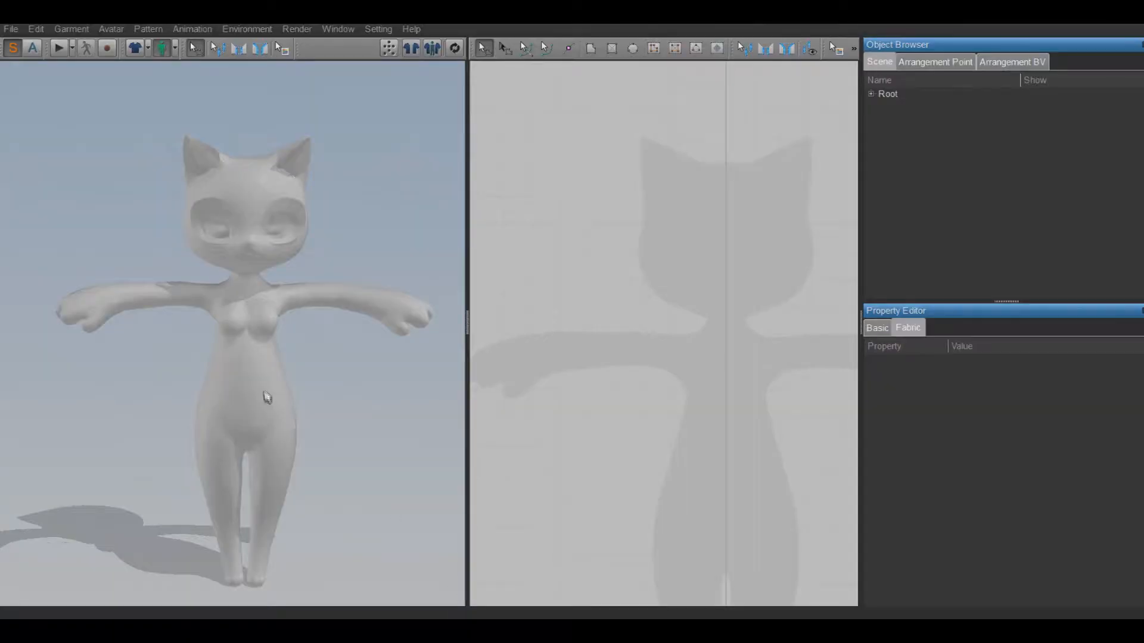
Switch to Marvelous Designer and examine the imported cat avatar's head, arms and torso in the 3D view
scroll(266, 395, up, 3)
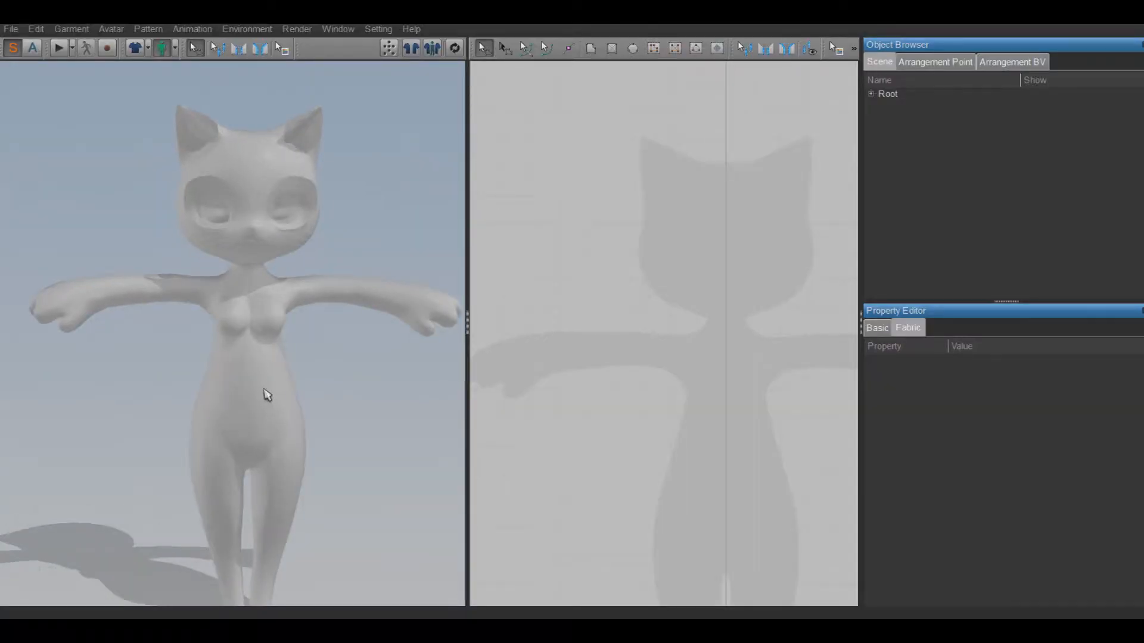
scroll(258, 404, down, 3)
scroll(253, 405, up, 3)
mouse_move(251, 405)
right_down()
mouse_move(230, 396)
mouse_move(120, 404)
mouse_move(115, 391)
mouse_move(300, 388)
mouse_move(227, 427)
mouse_move(253, 401)
mouse_move(242, 395)
right_up()
scroll(249, 401, up, 3)
scroll(248, 401, down, 6)
scroll(233, 405, up, 8)
scroll(230, 412, down, 2)
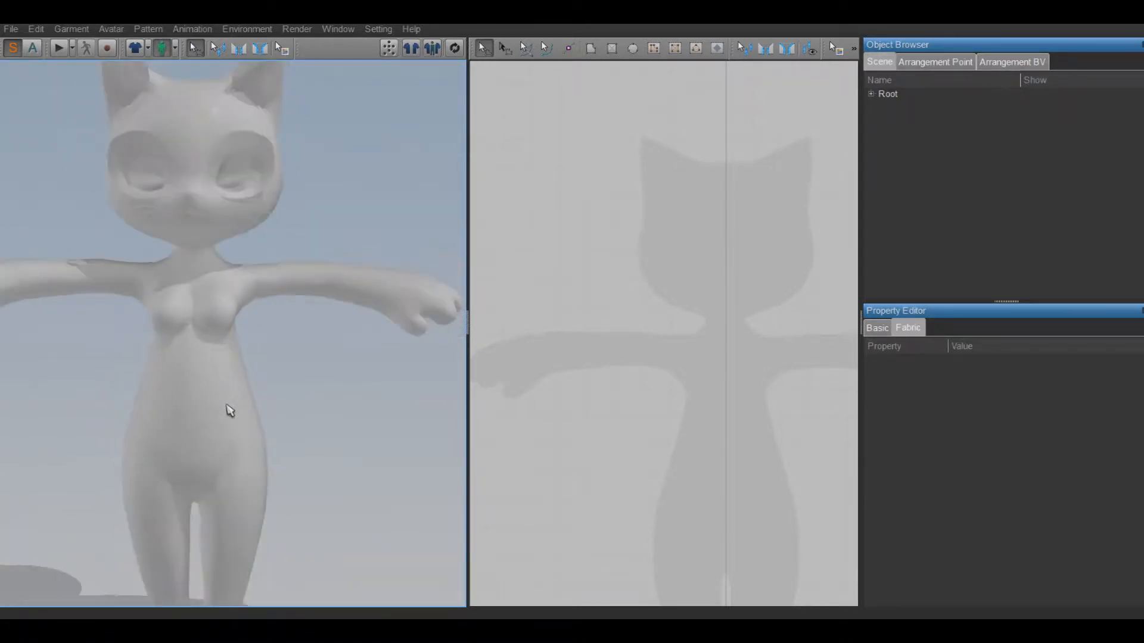
scroll(230, 380, down, 4)
scroll(230, 380, up, 2)
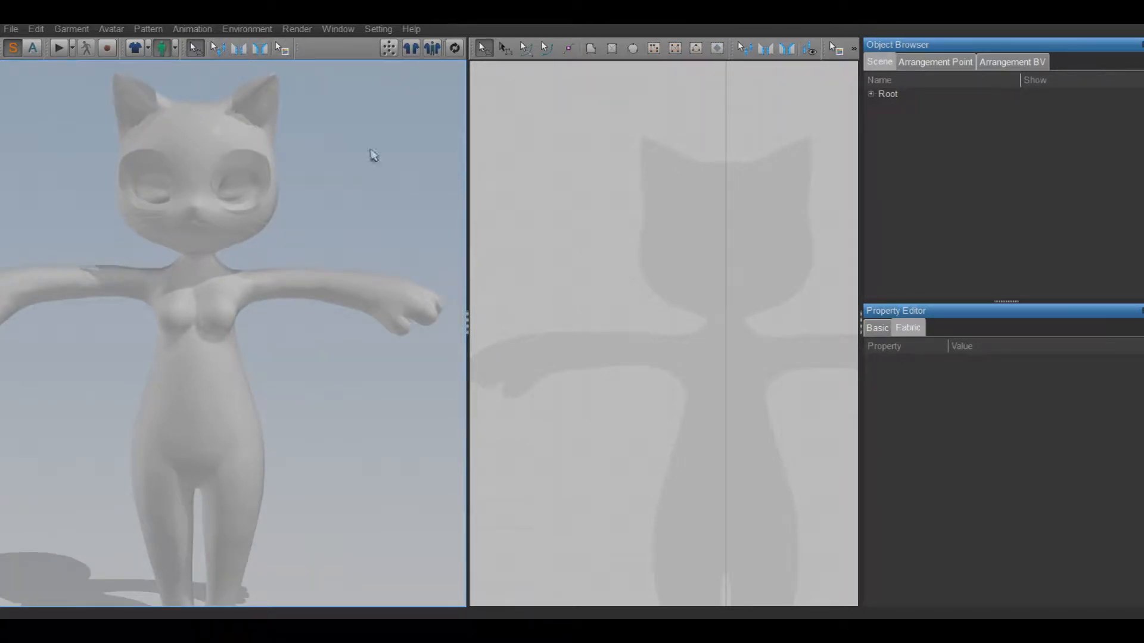
mouse_move(287, 344)
middle_down()
mouse_move(306, 361)
mouse_move(289, 348)
middle_up()
scroll(288, 347, down, 3)
scroll(288, 347, up, 5)
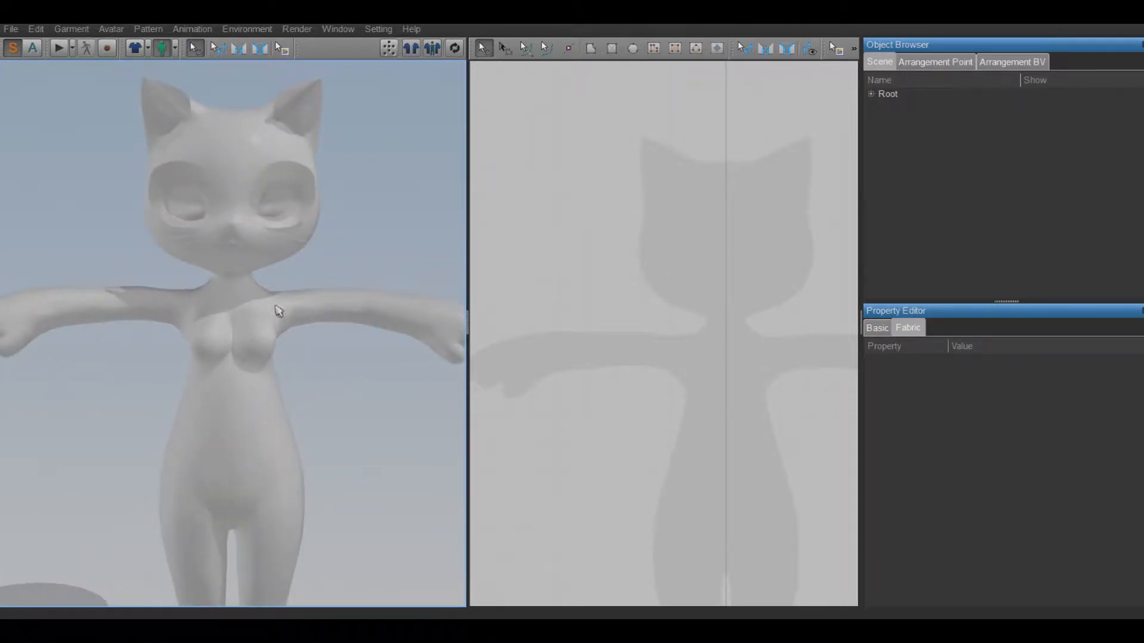
scroll(283, 256, up, 3)
scroll(289, 248, down, 2)
Begin a polygon pattern for half of a short-sleeved top, tracing the sleeve opening, underarm curve and side over the avatar silhouette
click(591, 53)
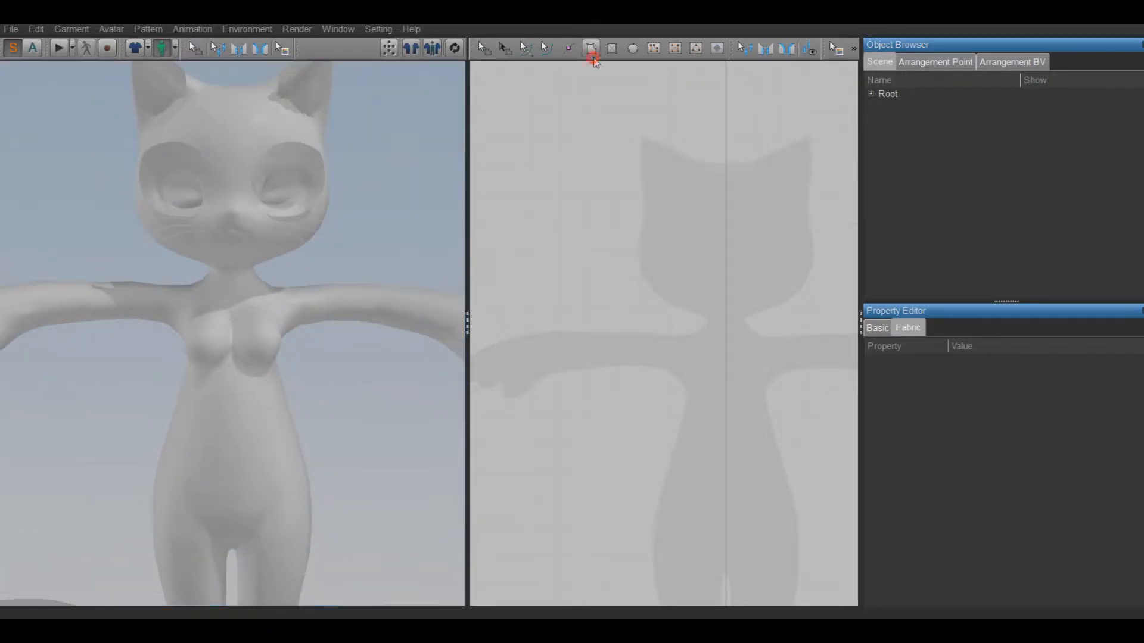
scroll(140, 398, up, 2)
scroll(151, 397, down, 2)
scroll(515, 344, down, 1)
scroll(537, 346, up, 6)
middle_drag(551, 346, 664, 327)
scroll(555, 353, down, 1)
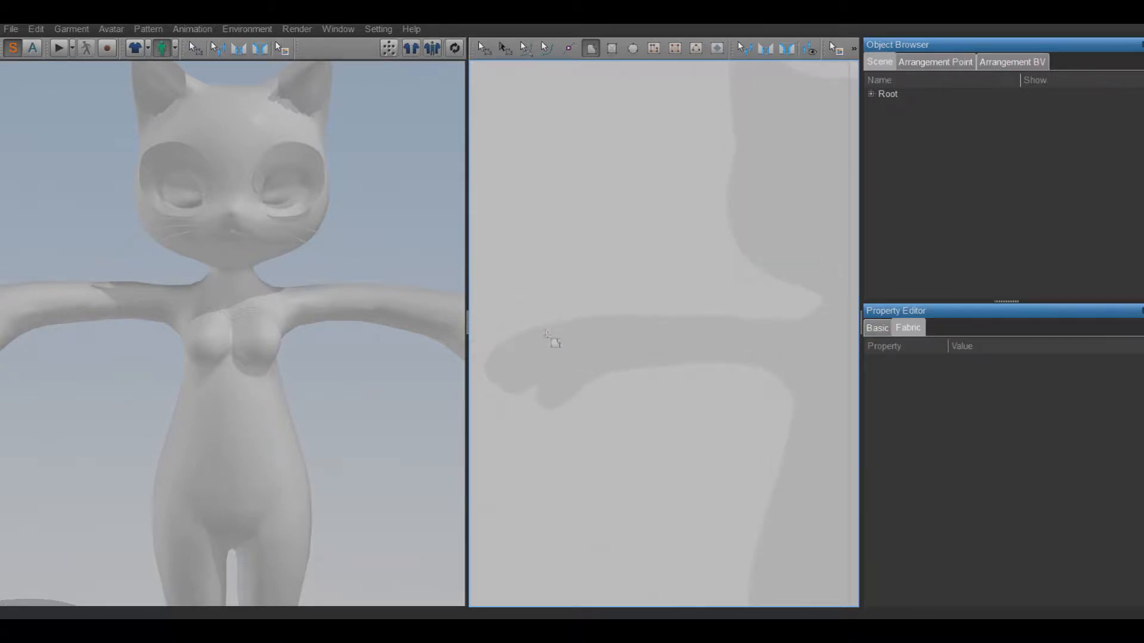
scroll(610, 350, down, 3)
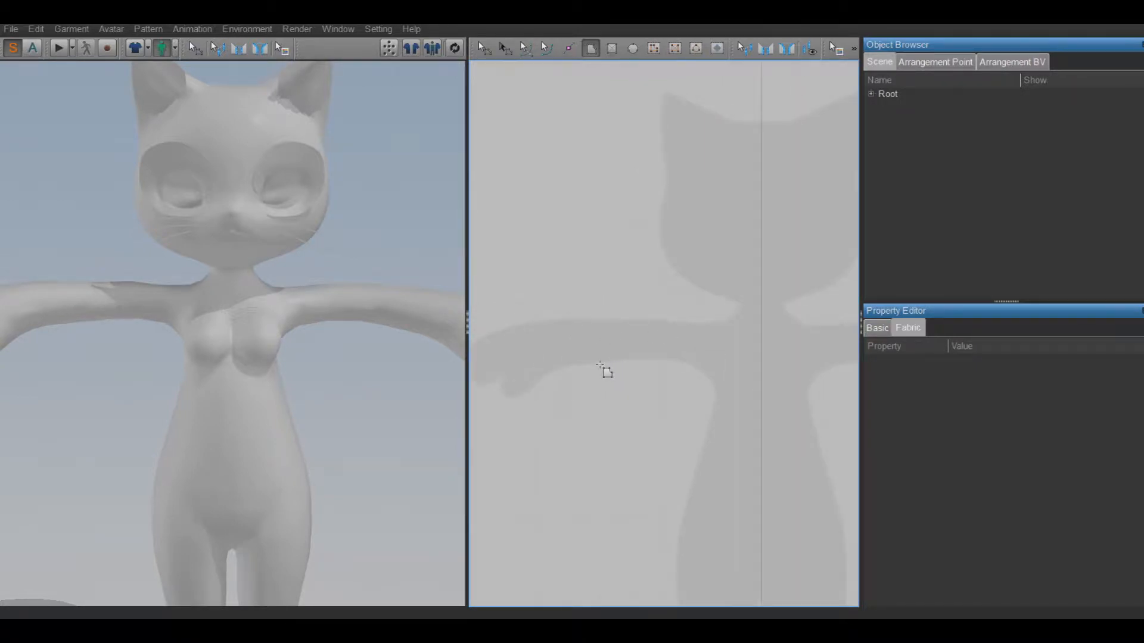
scroll(637, 356, up, 2)
middle_drag(685, 345, 548, 303)
scroll(633, 348, up, 2)
scroll(578, 354, down, 1)
click(552, 287)
click(541, 374)
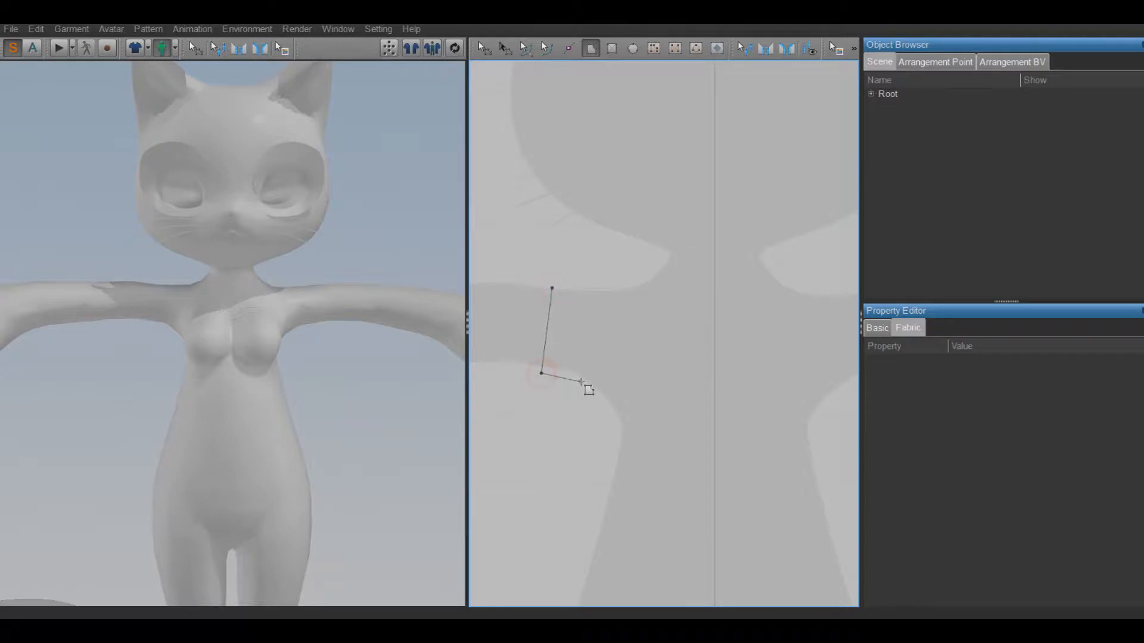
click(577, 379)
click(614, 422)
middle_drag(613, 421, 622, 429)
scroll(622, 428, down, 5)
middle_drag(626, 377, 588, 255)
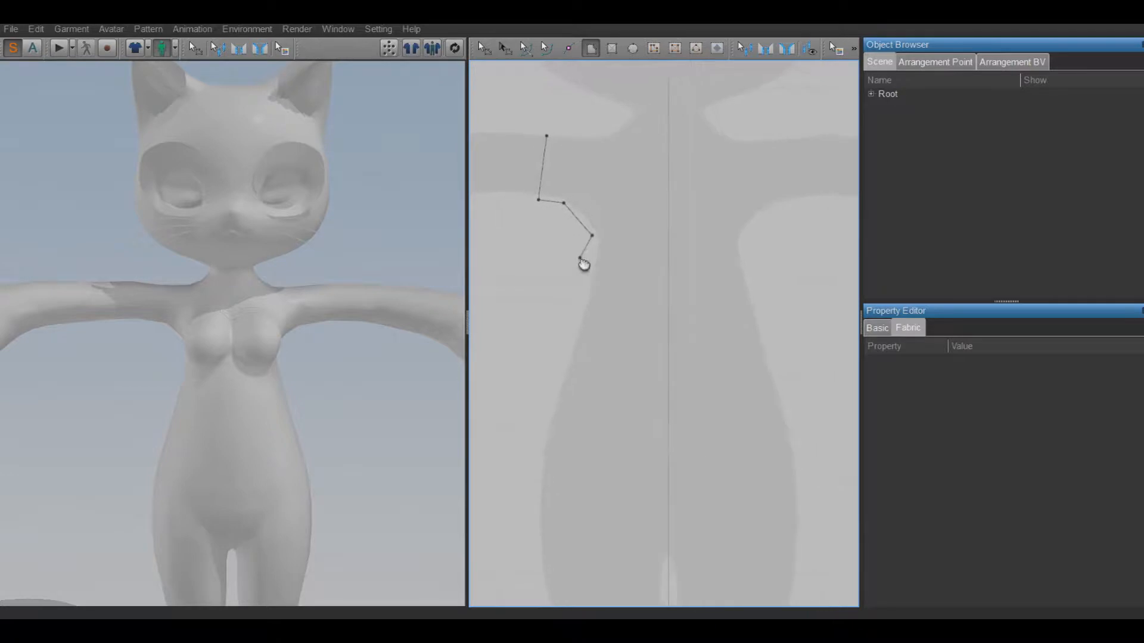
click(582, 271)
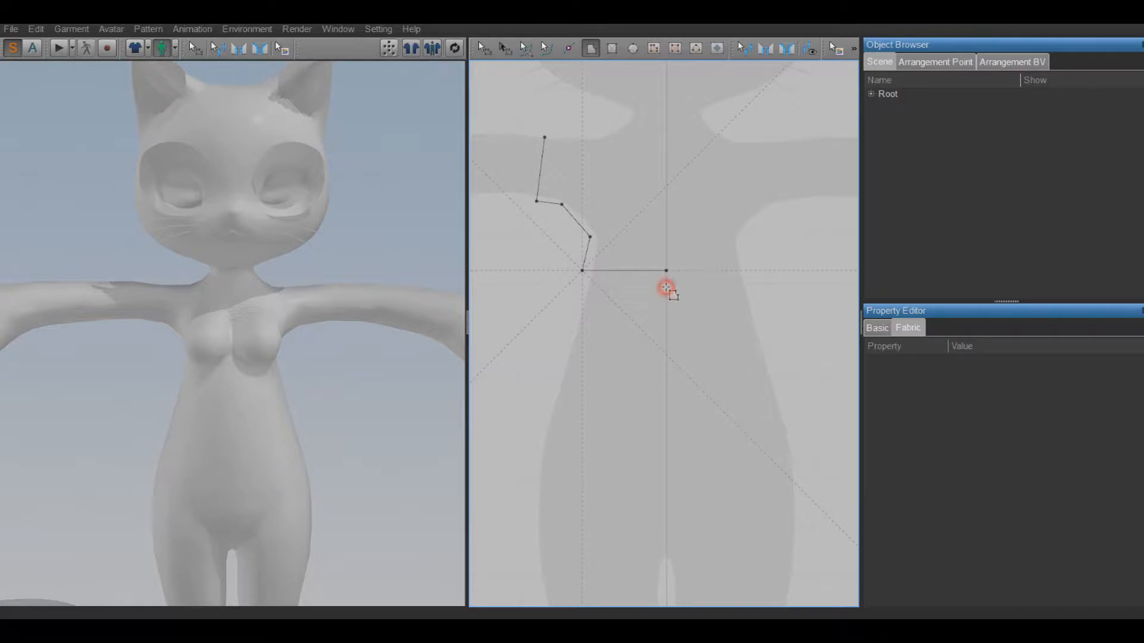
Complete the half-top outline with a straight hem to the centre line, then the centre edge, neckline and shoulder back to the sleeve
click(666, 271)
click(668, 120)
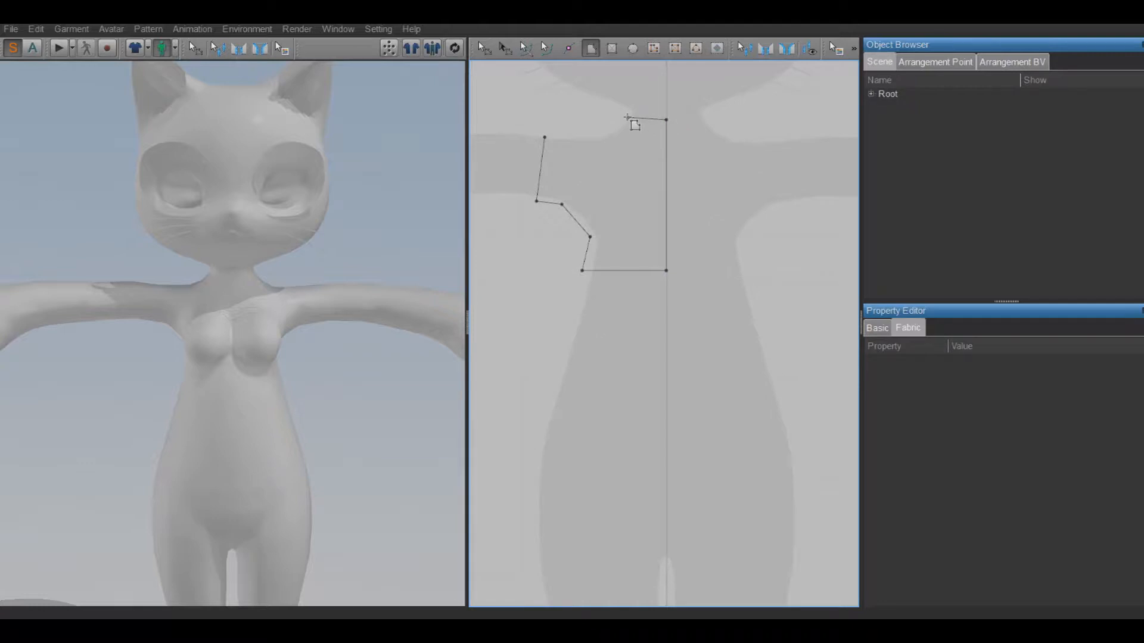
click(628, 111)
click(627, 121)
click(610, 133)
click(545, 137)
Unfold the half-top pattern across its vertical centre edge to make a full symmetrical piece
click(482, 50)
click(666, 137)
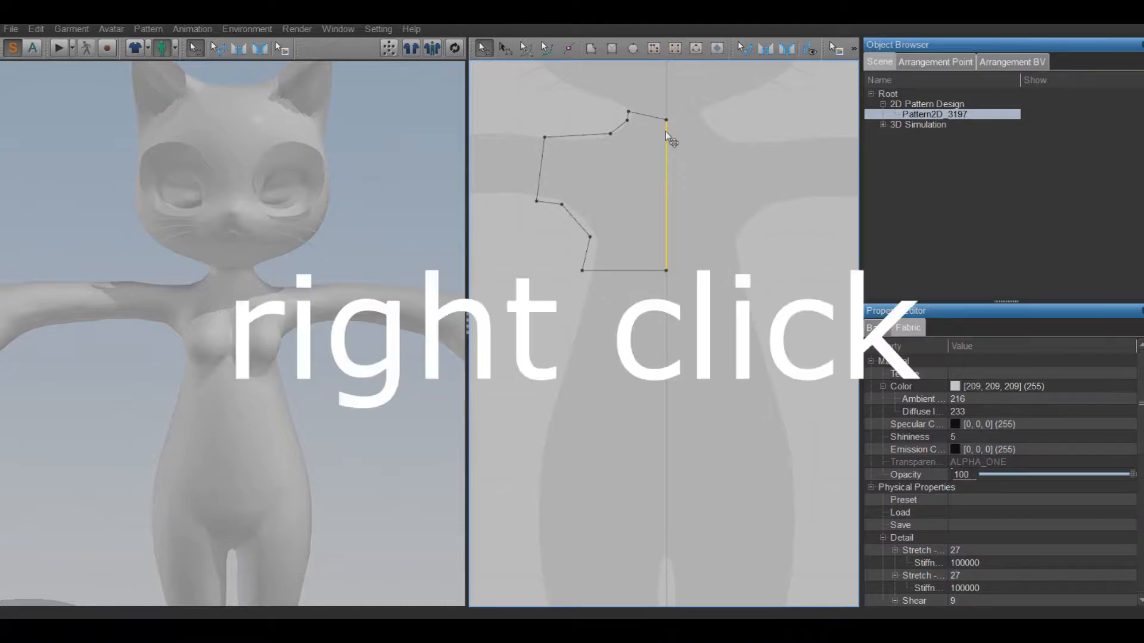
right_click(666, 151)
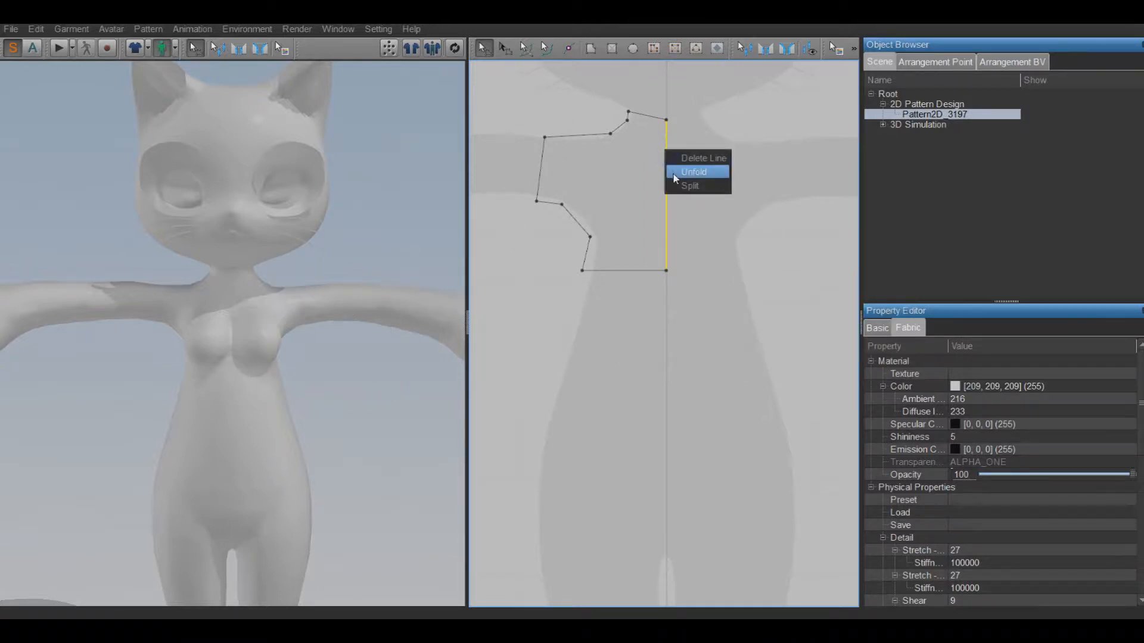
click(694, 172)
Select the full top pattern and synchronize it into the 3D view in front of the avatar
click(673, 217)
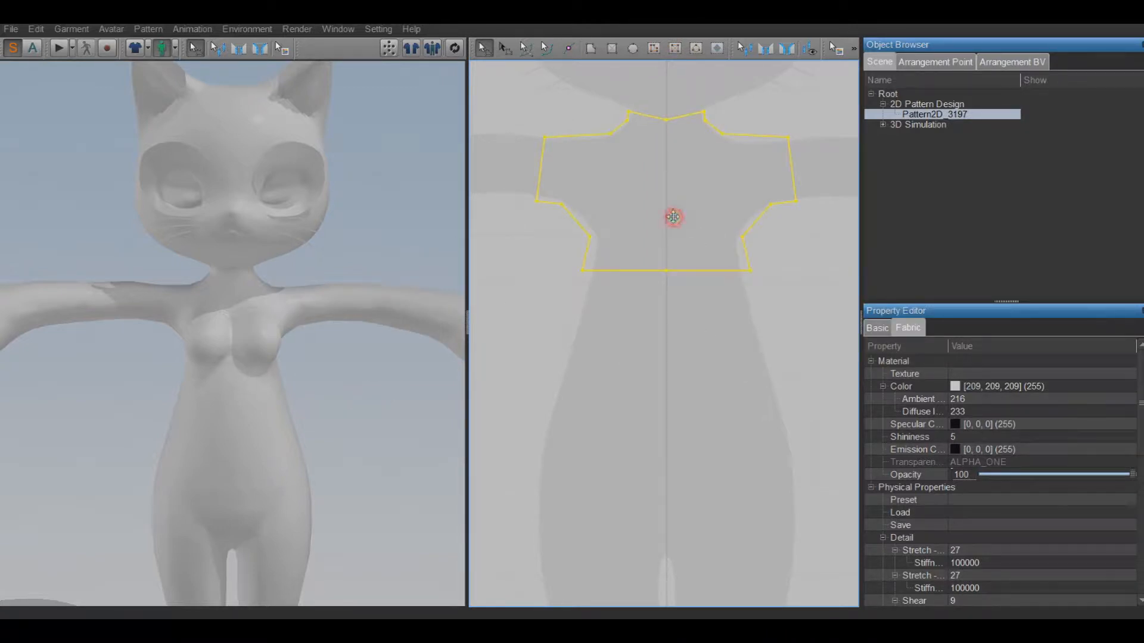
click(455, 49)
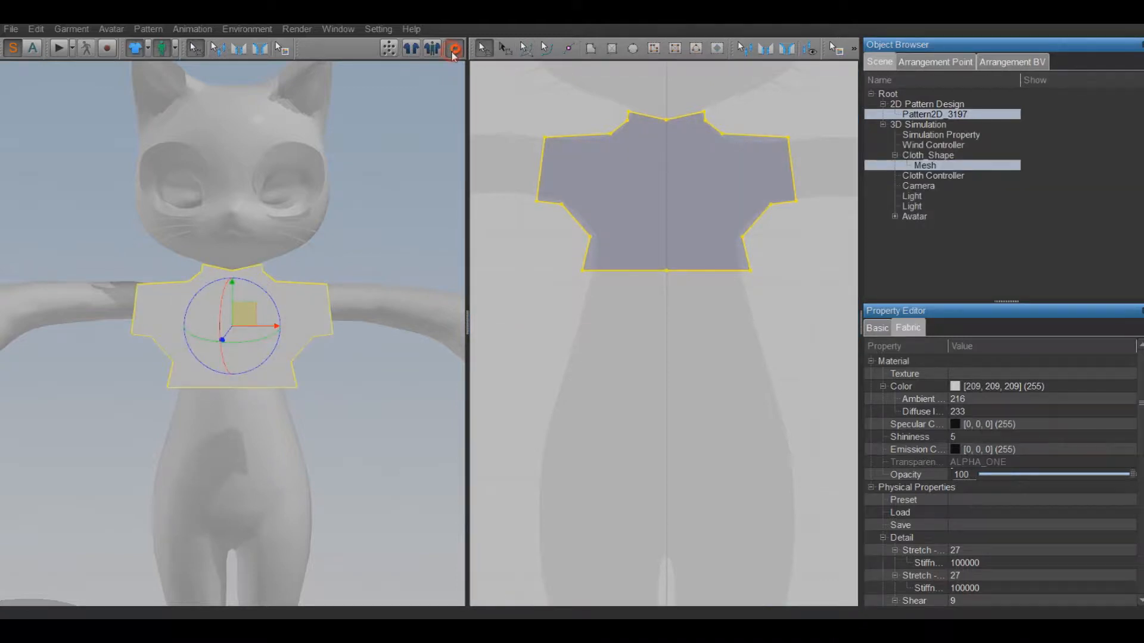
scroll(367, 362, up, 2)
scroll(344, 375, down, 3)
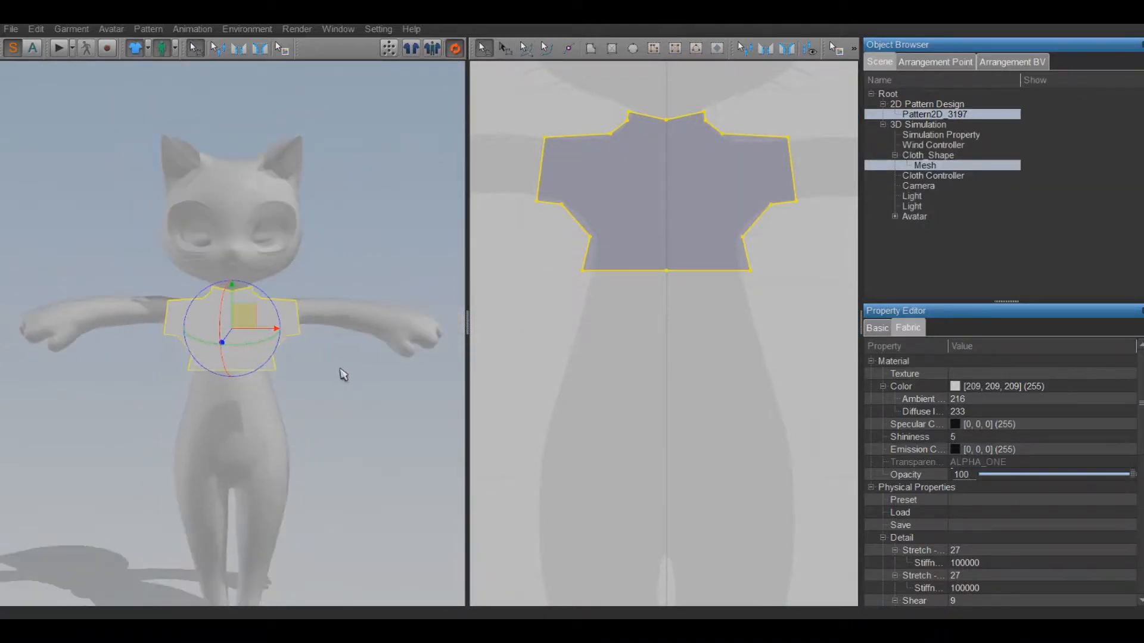
scroll(344, 374, up, 2)
Copy the top pattern and paste the duplicate directly over the original in the 2D view
scroll(748, 283, down, 4)
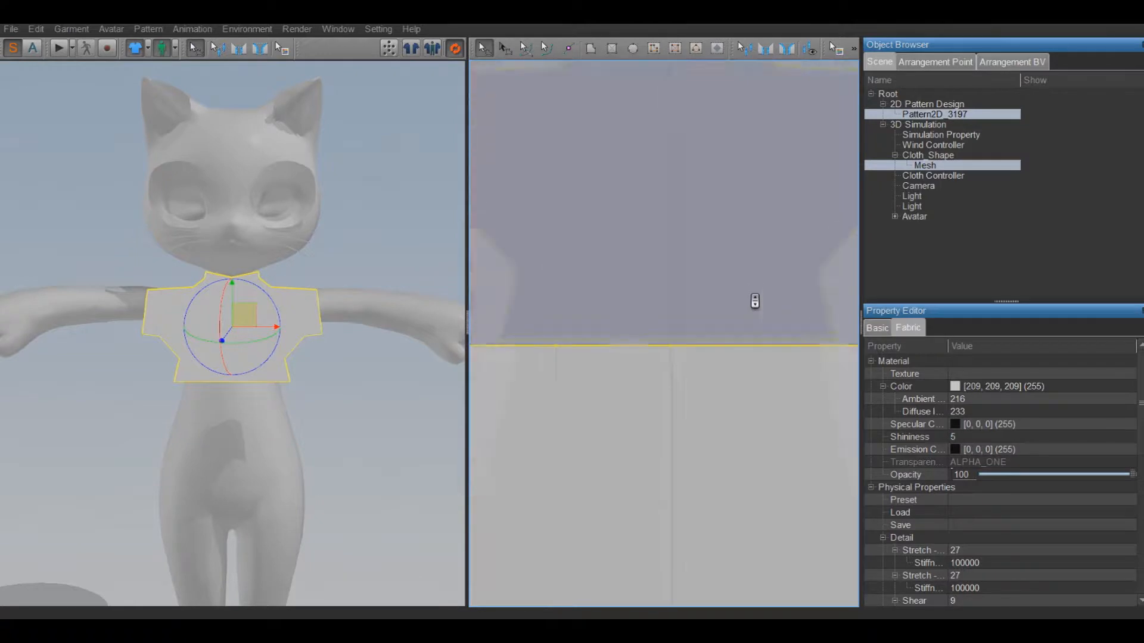
right_click(663, 276)
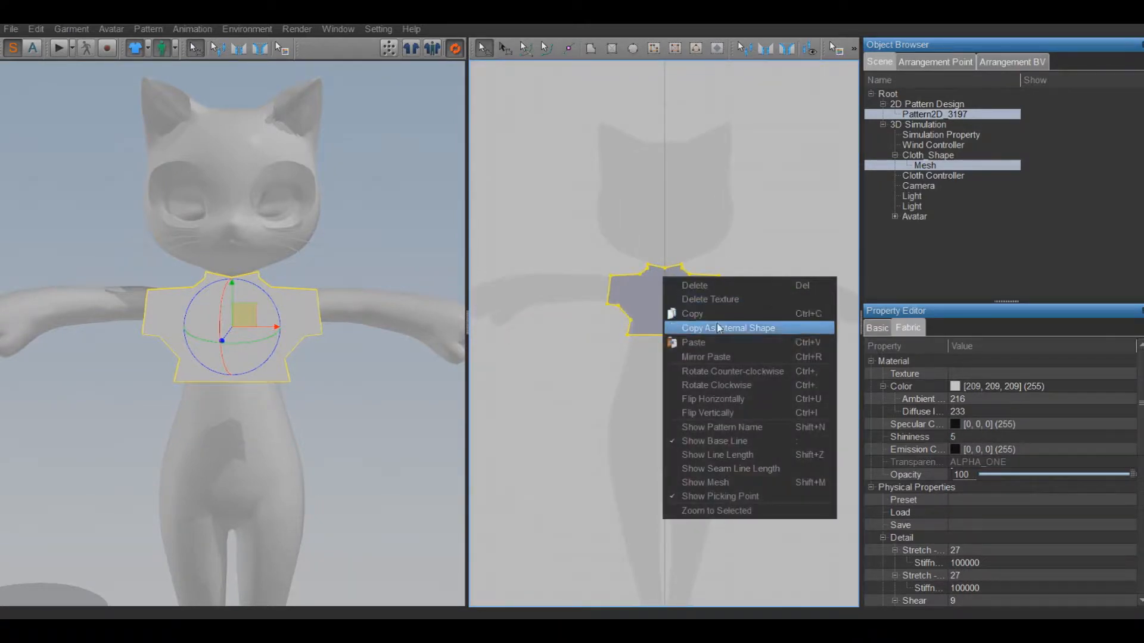
click(713, 311)
right_click(660, 213)
click(666, 220)
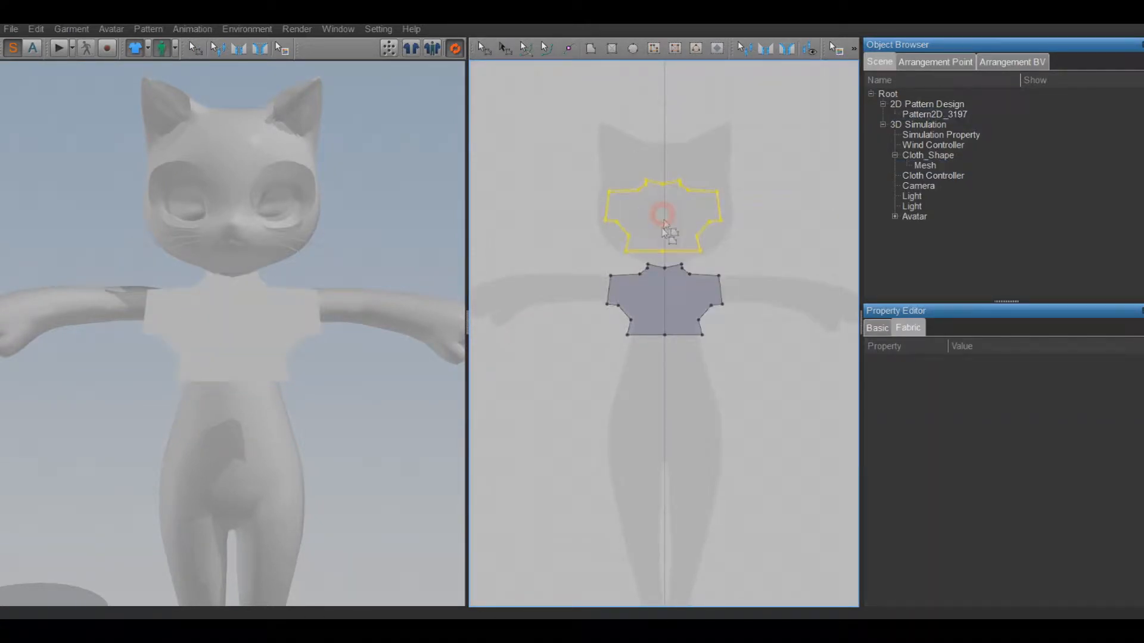
click(665, 300)
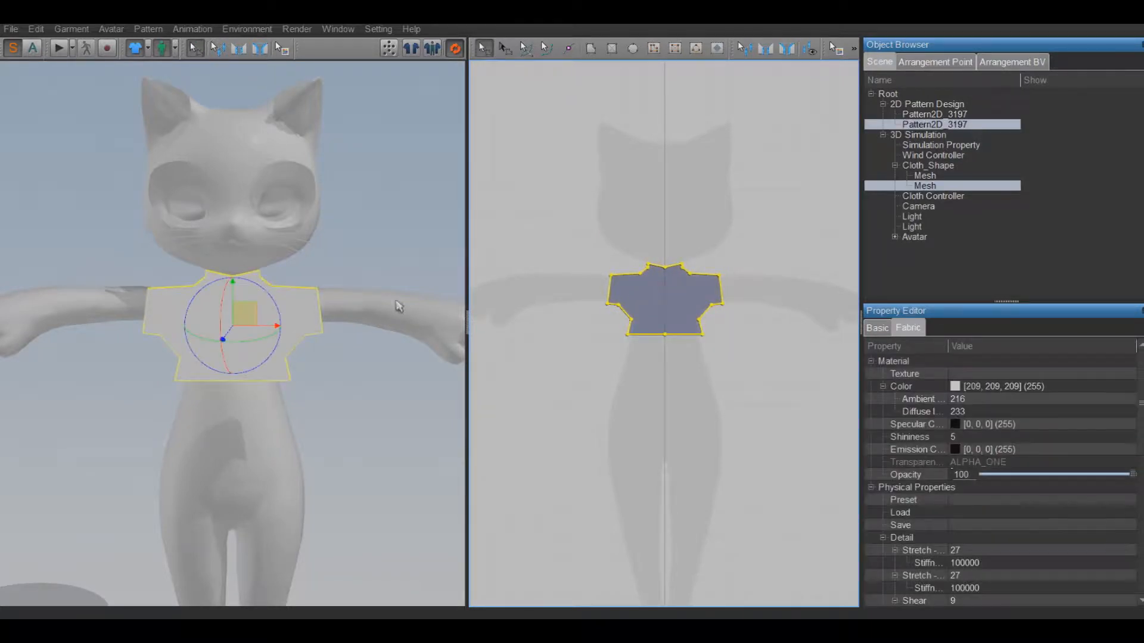
Flip the duplicate piece horizontally in the 3D view and move it behind the avatar's back
right_click(229, 334)
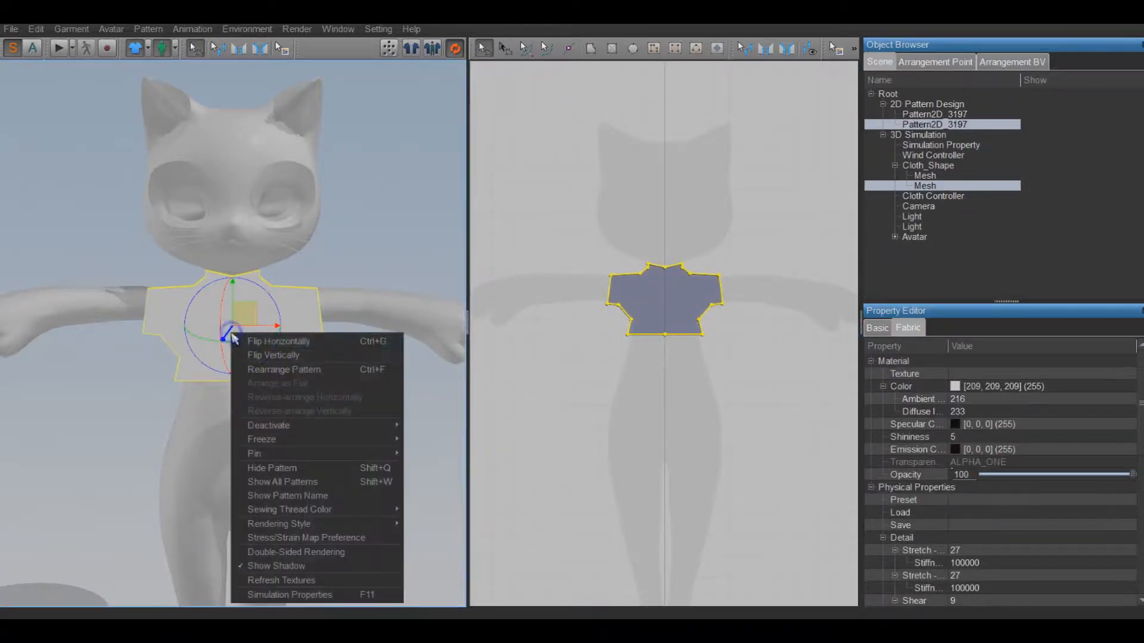
click(268, 343)
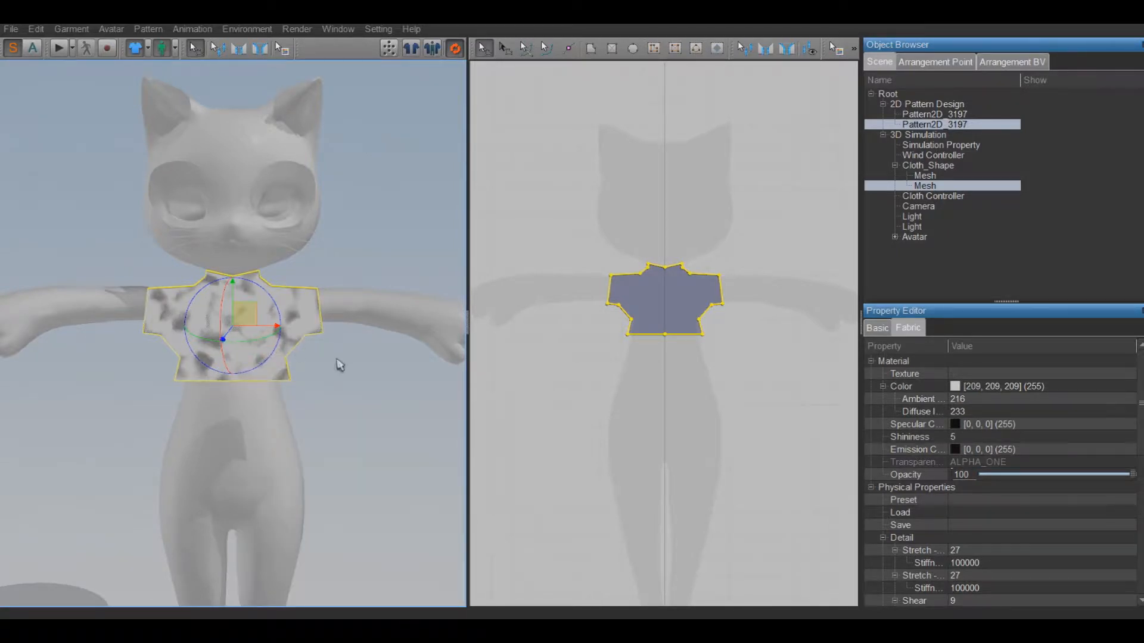
right_drag(321, 373, 191, 375)
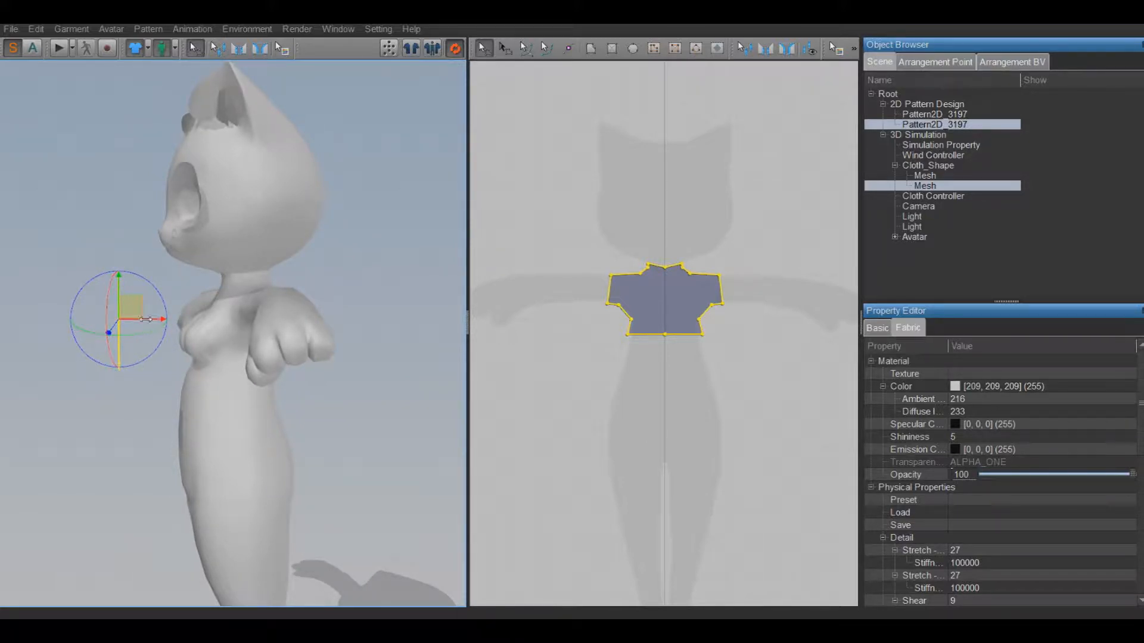
drag(146, 319, 318, 319)
right_drag(318, 319, 245, 358)
Move the original front piece closer to the avatar's chest
click(122, 317)
click(119, 309)
drag(128, 320, 174, 320)
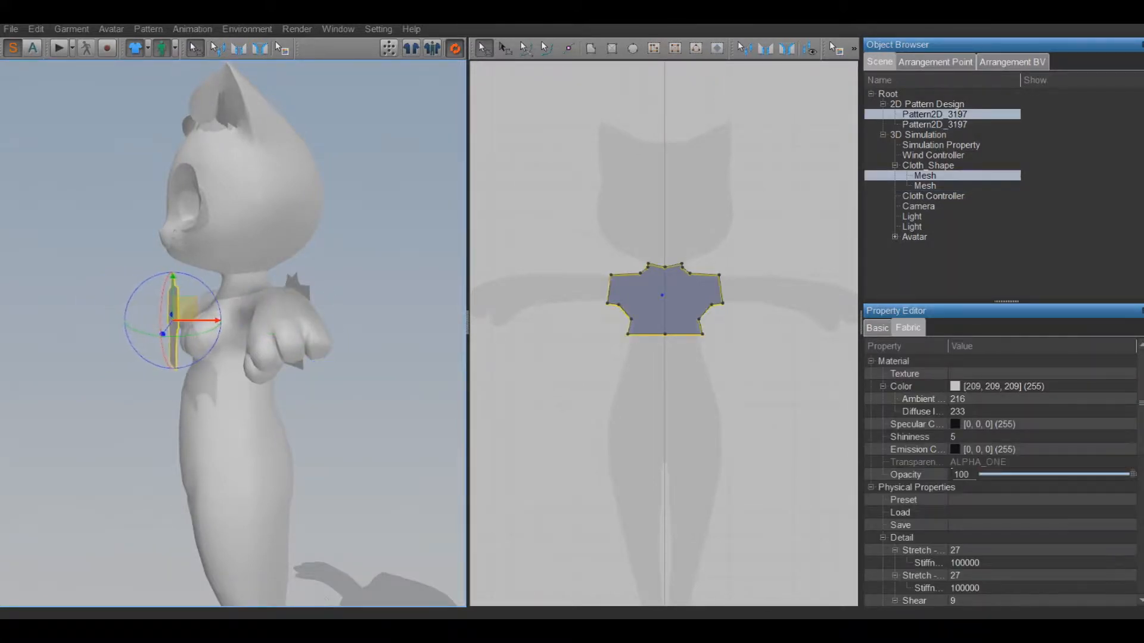
Shift the back piece sideways so it is centred behind the avatar's torso
right_drag(174, 320, 109, 327)
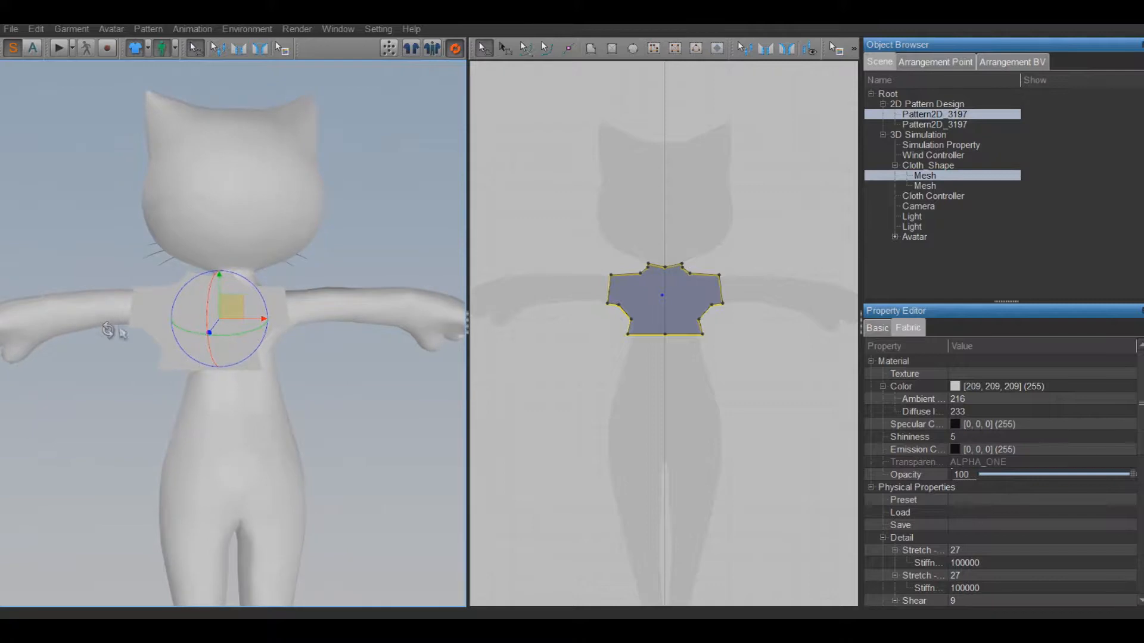
click(134, 314)
drag(228, 318, 255, 319)
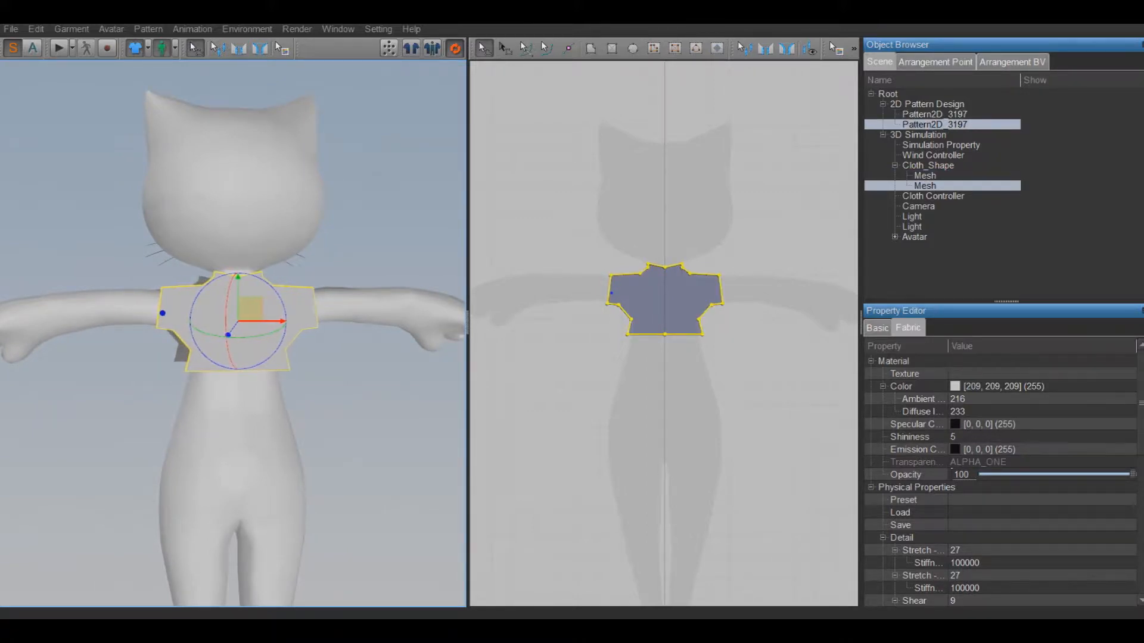
Nudge the front piece sideways to centre it on the avatar's chest
right_drag(71, 334, 1, 328)
click(281, 333)
drag(278, 331, 267, 330)
mouse_move(319, 345)
right_down()
mouse_move(322, 335)
mouse_move(334, 346)
right_up()
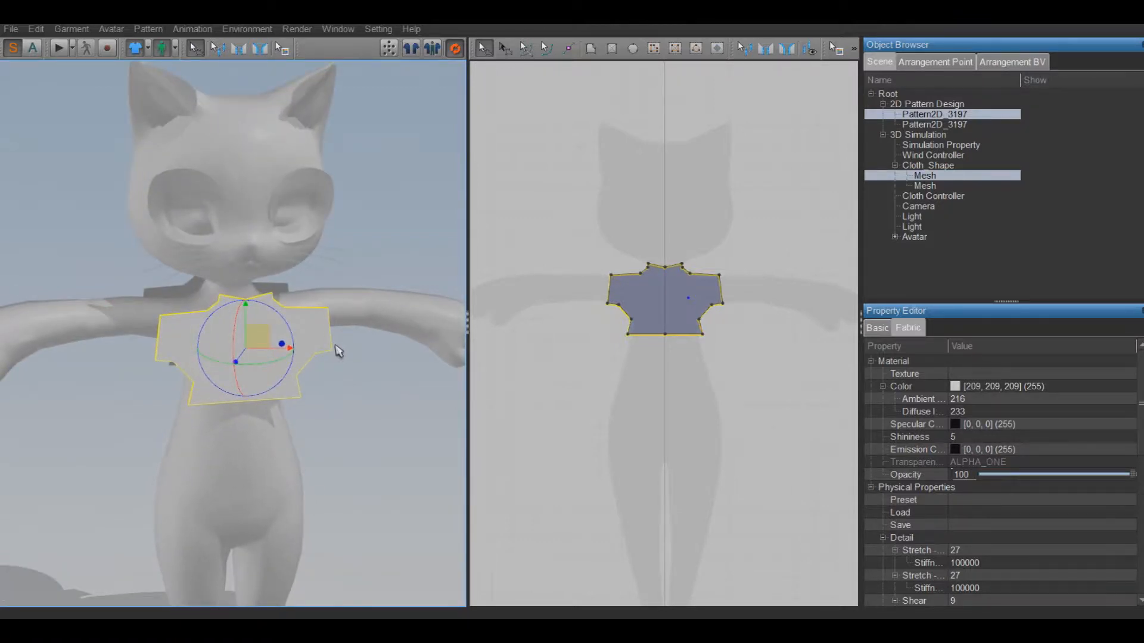
Save the garment as a Pac file only, named shirtA, in the Documents folder
key(ctrl+s)
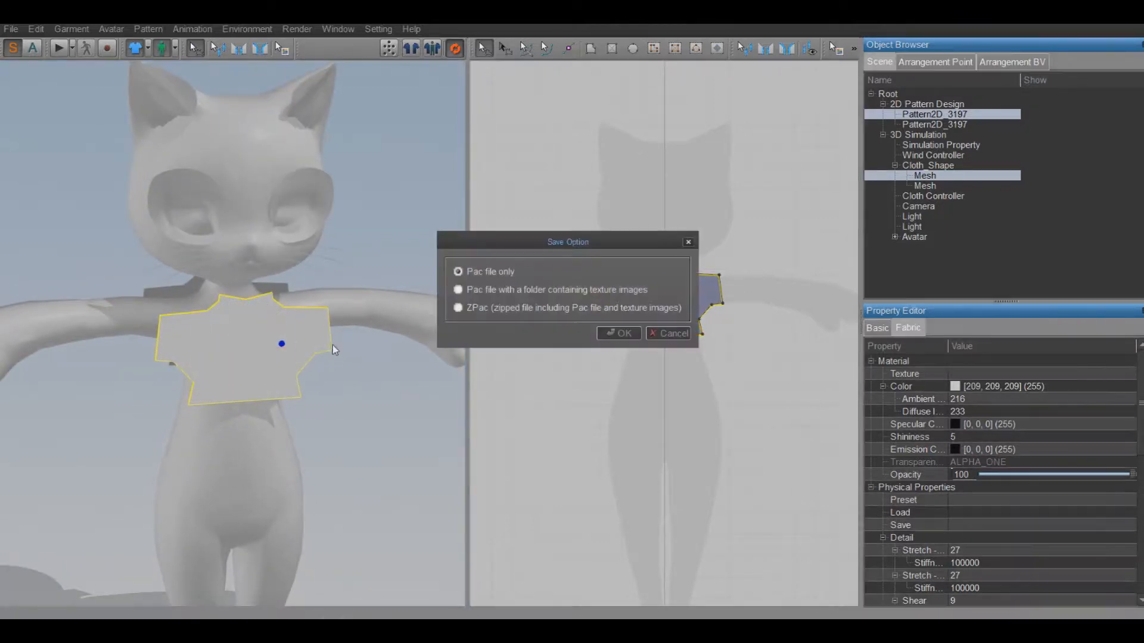
click(618, 333)
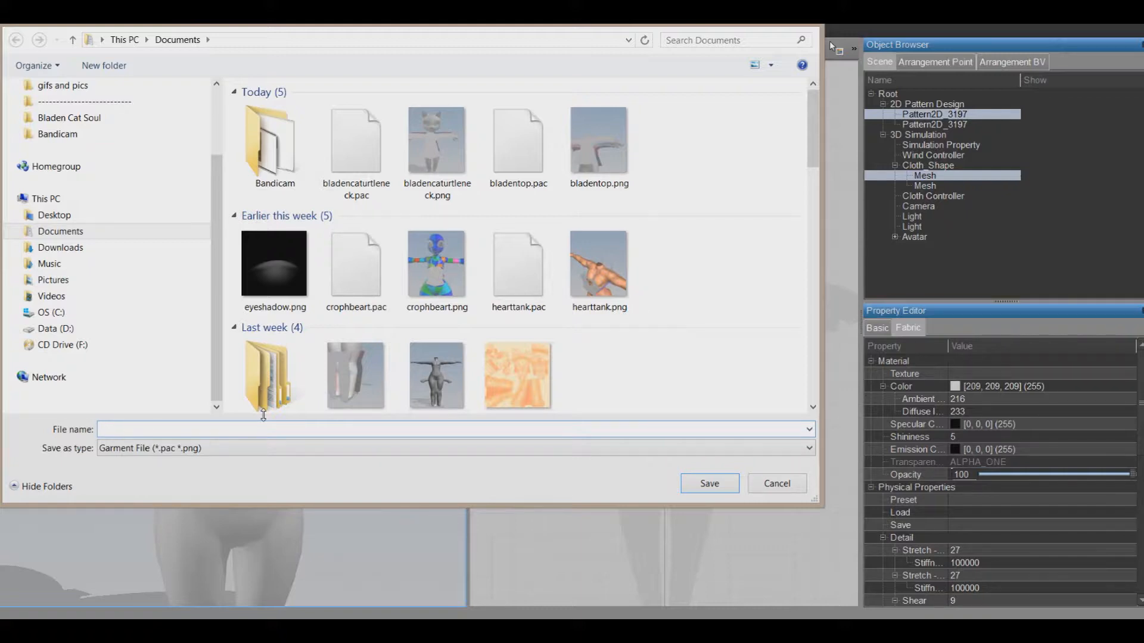
text(shirt)
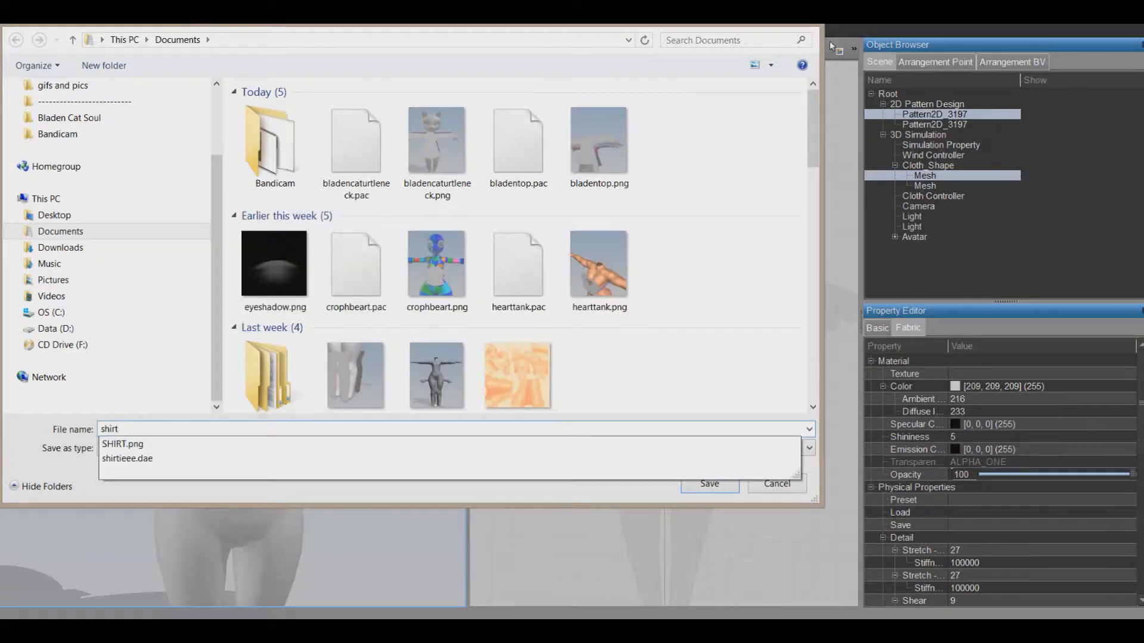
text(A)
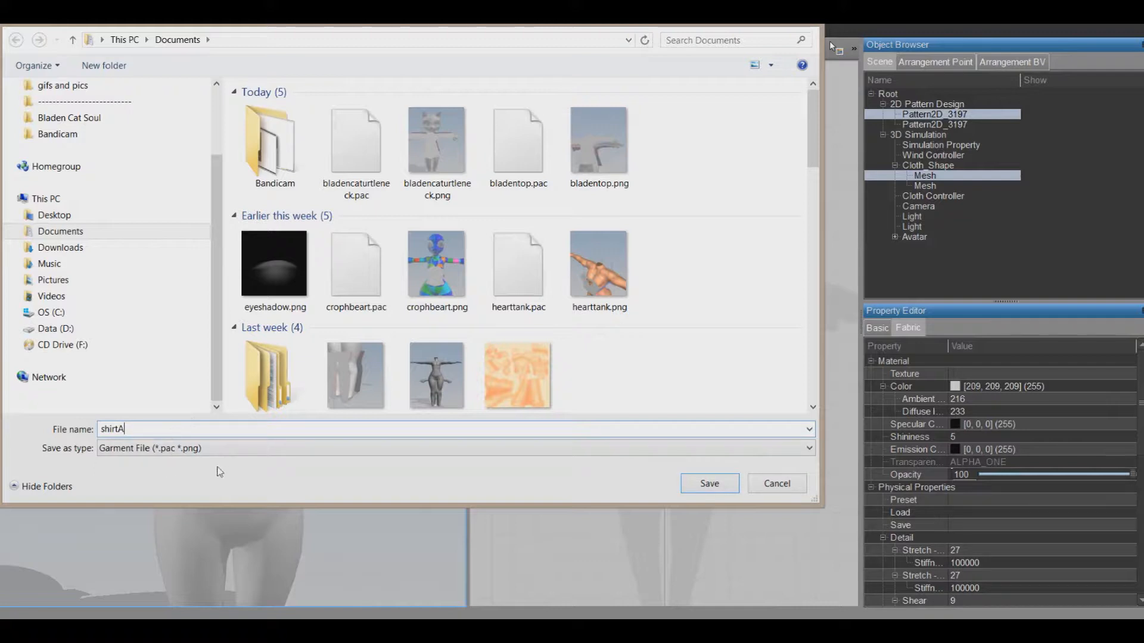
click(694, 483)
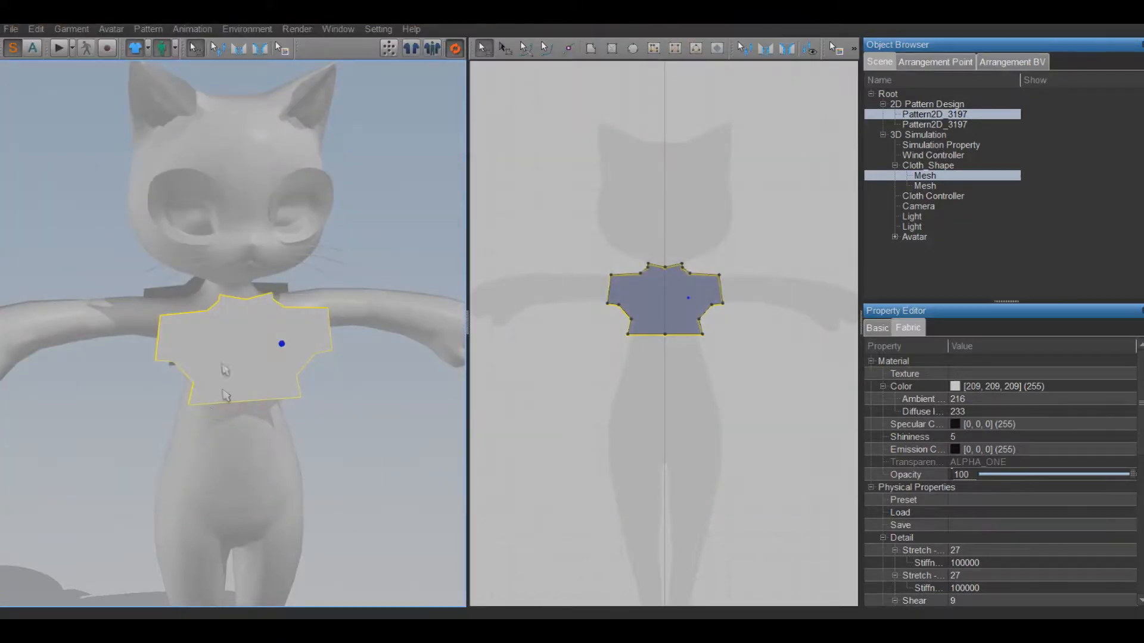
Move the back pattern piece up in the 2D pattern view so it sits clear above the front piece
scroll(238, 332, up, 5)
middle_drag(203, 318, 198, 315)
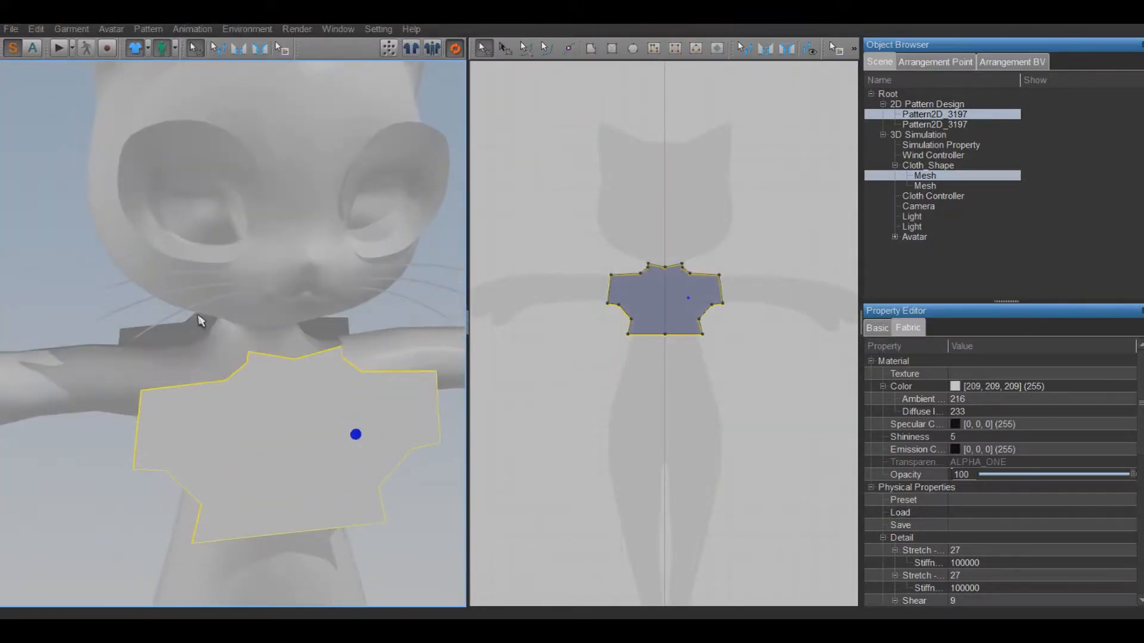
click(238, 49)
middle_drag(206, 282, 195, 256)
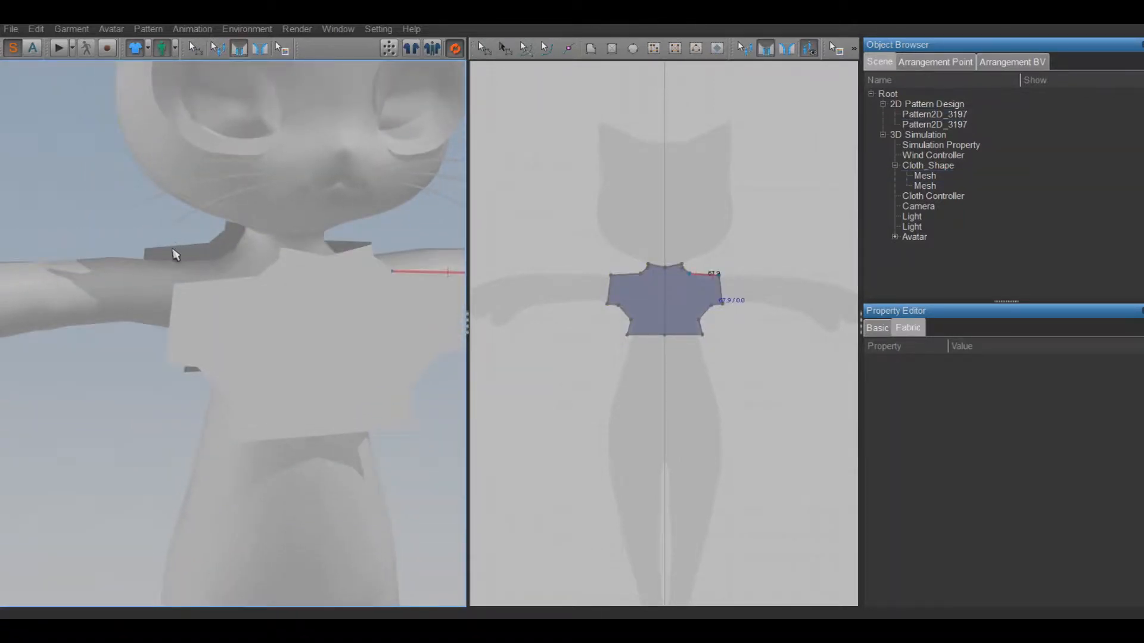
click(483, 49)
click(652, 280)
drag(652, 280, 676, 212)
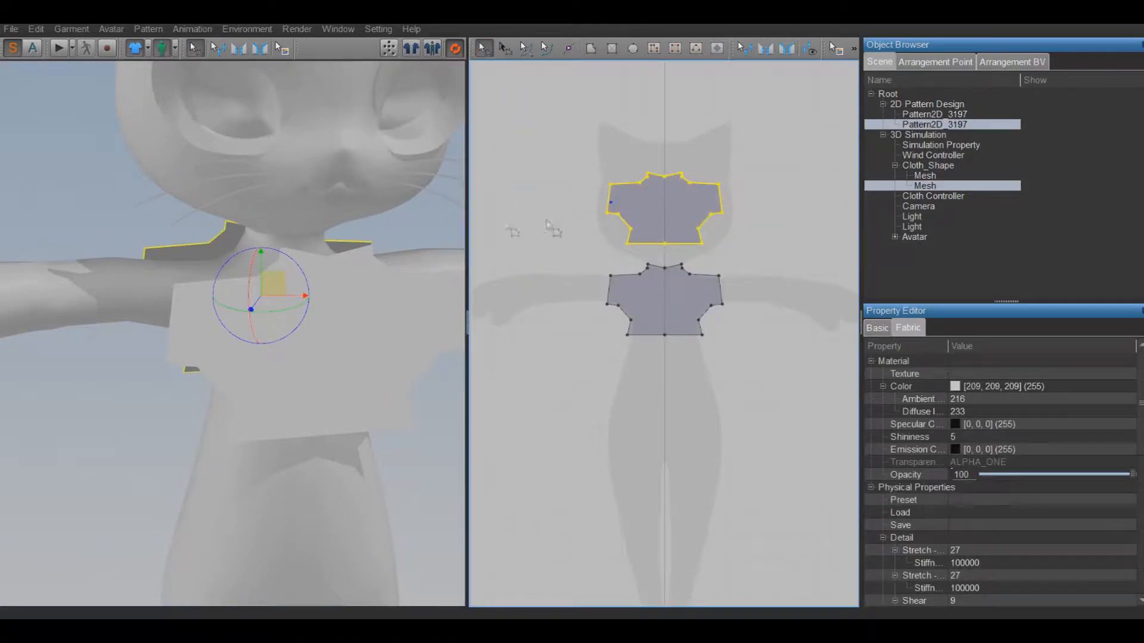
Sew the back piece's shoulder edge to the front piece's shoulder edge on the avatar's right side
click(239, 49)
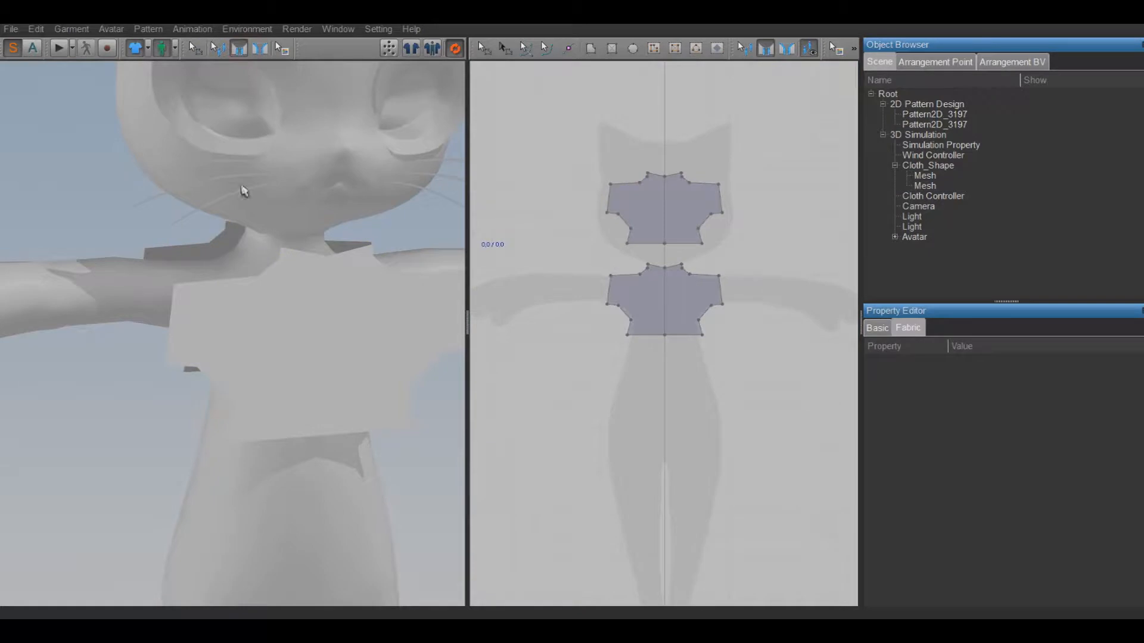
middle_drag(249, 279, 251, 293)
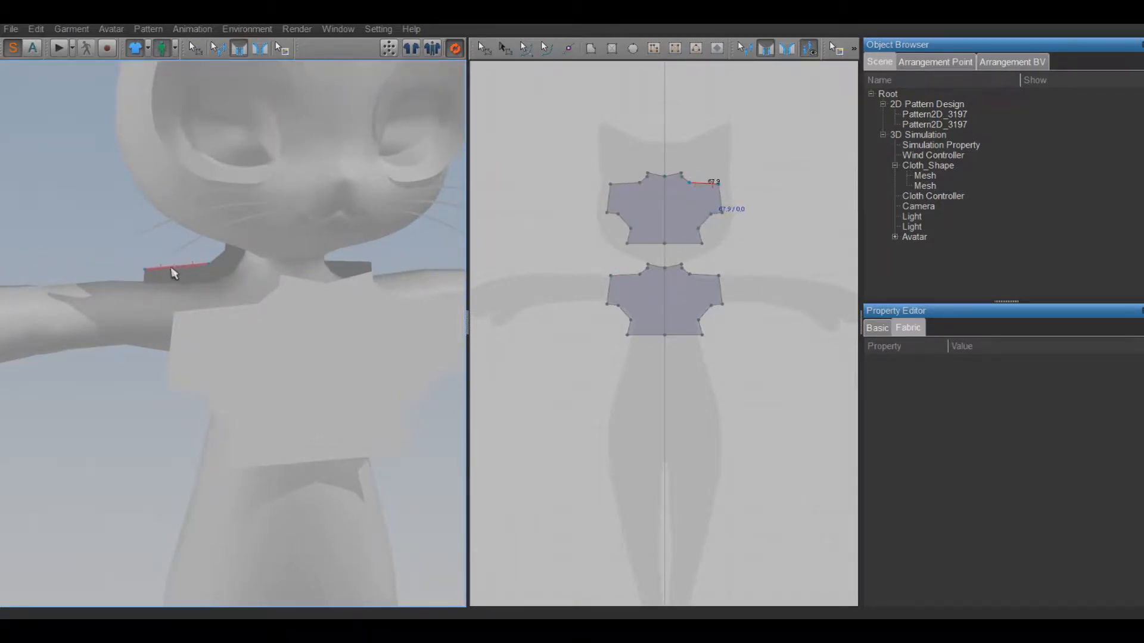
click(202, 290)
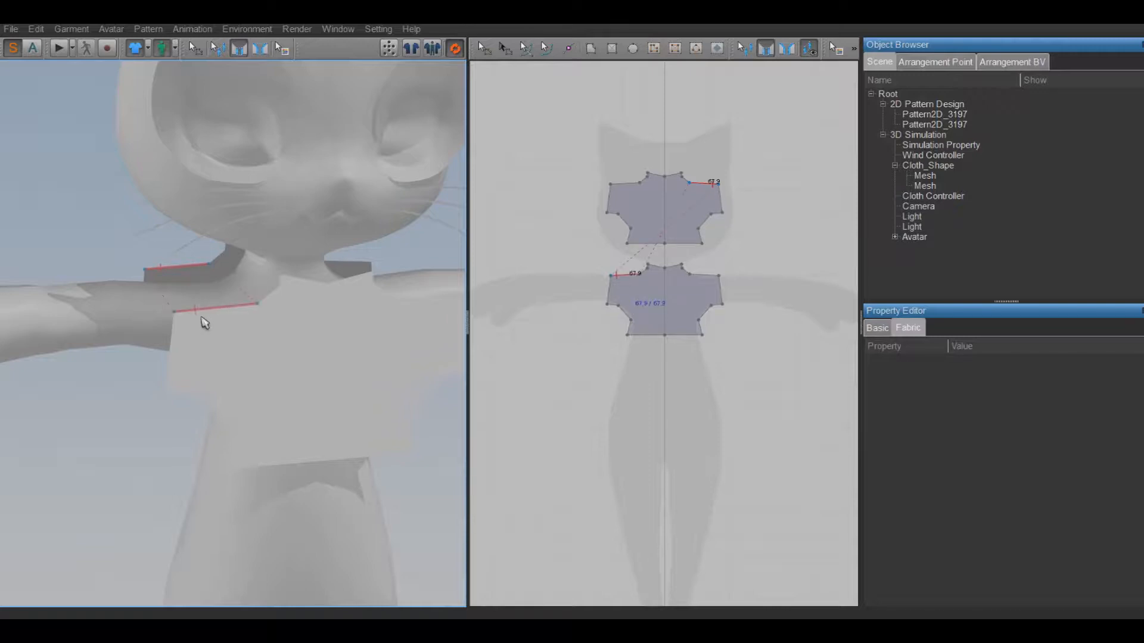
click(201, 312)
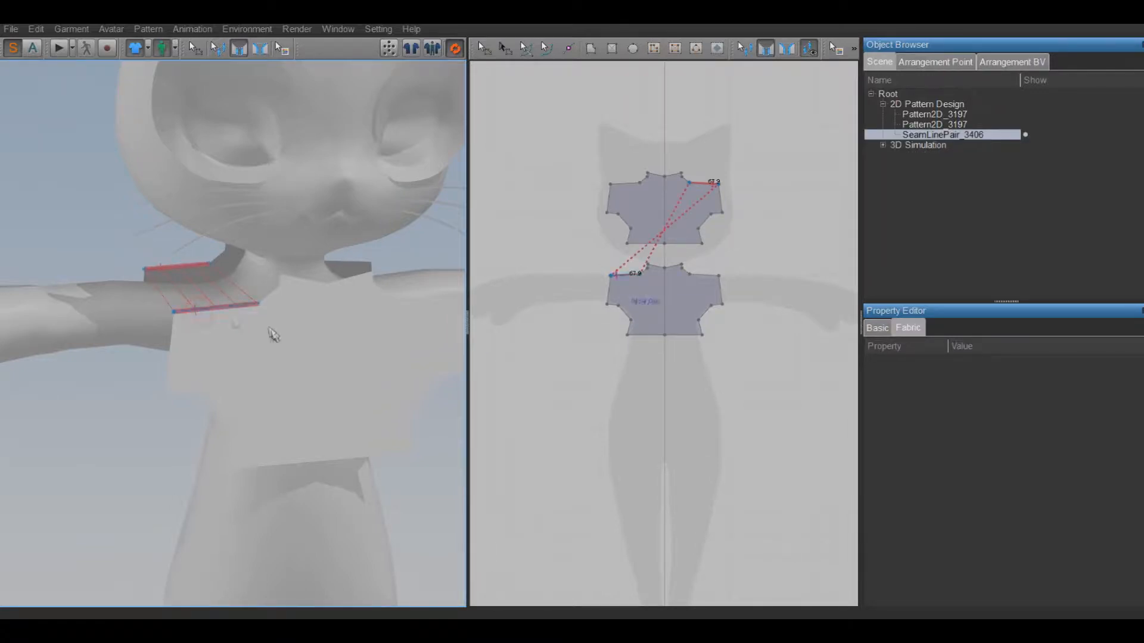
Sew the front and back sleeve underside edges together beneath the avatar's right arm
mouse_move(274, 330)
right_down()
mouse_move(250, 317)
mouse_move(248, 281)
mouse_move(272, 288)
mouse_move(275, 310)
right_up()
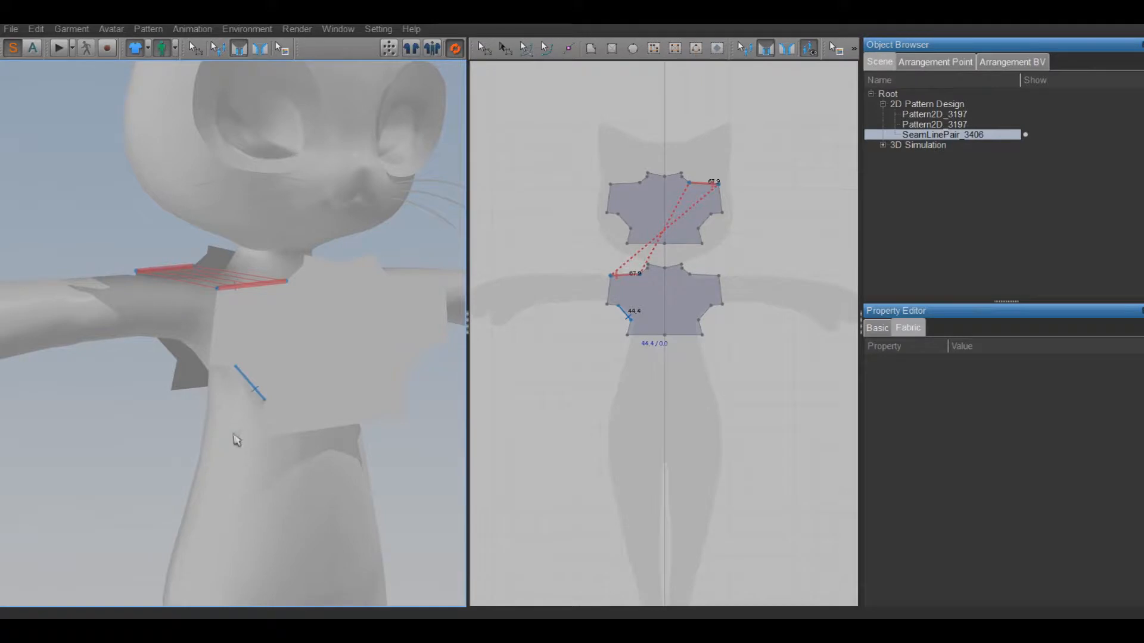
right_drag(217, 391, 212, 386)
scroll(212, 385, down, 3)
click(222, 314)
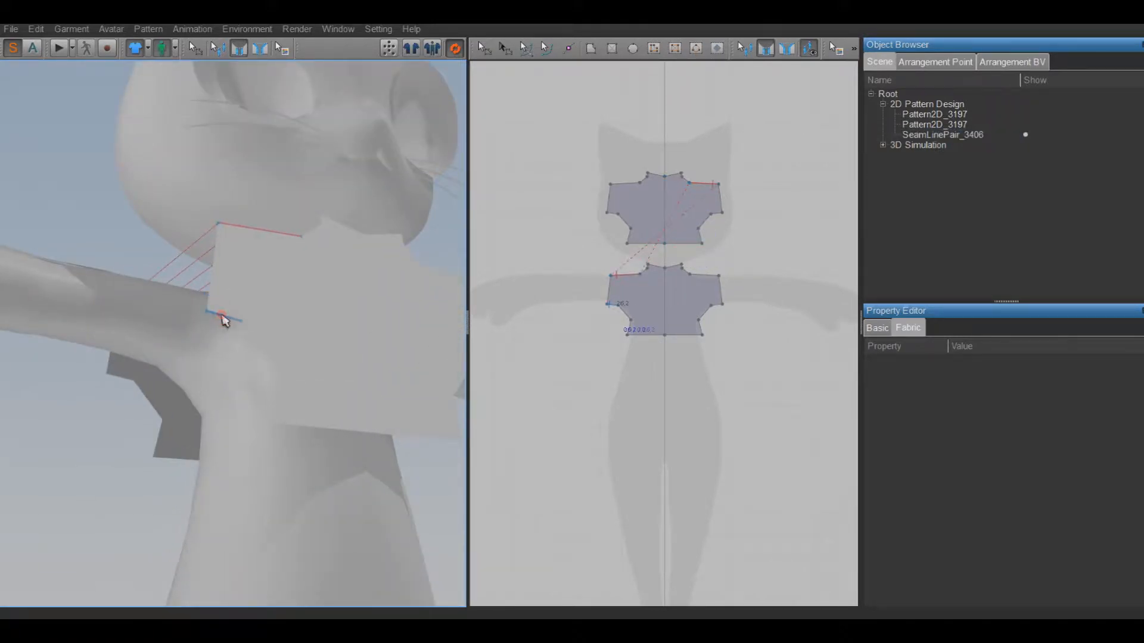
click(119, 376)
click(154, 403)
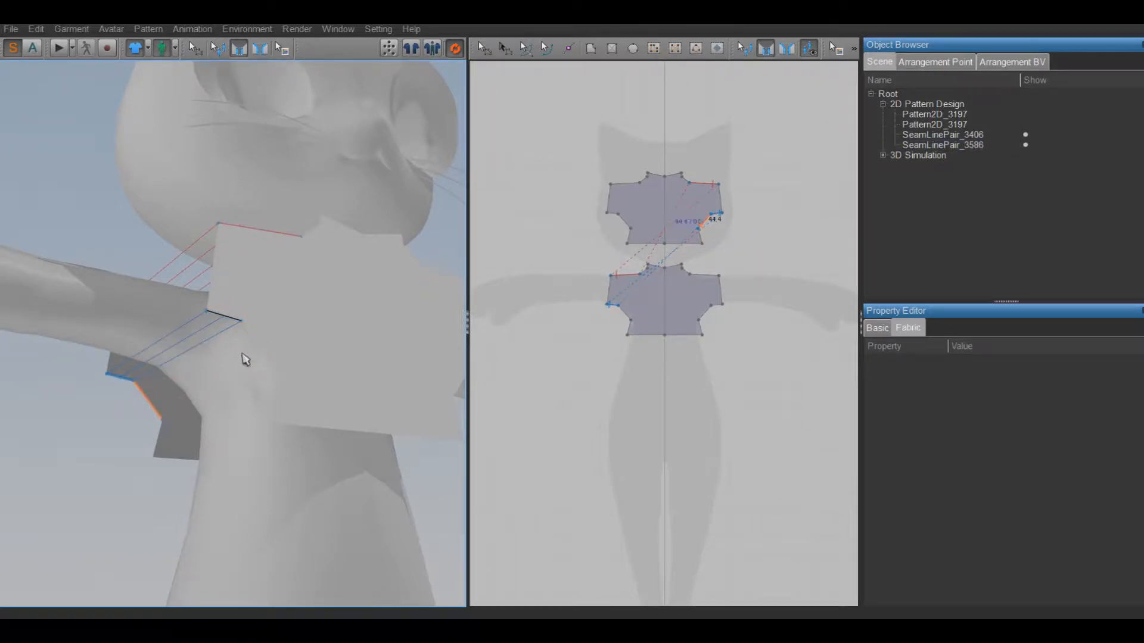
click(266, 348)
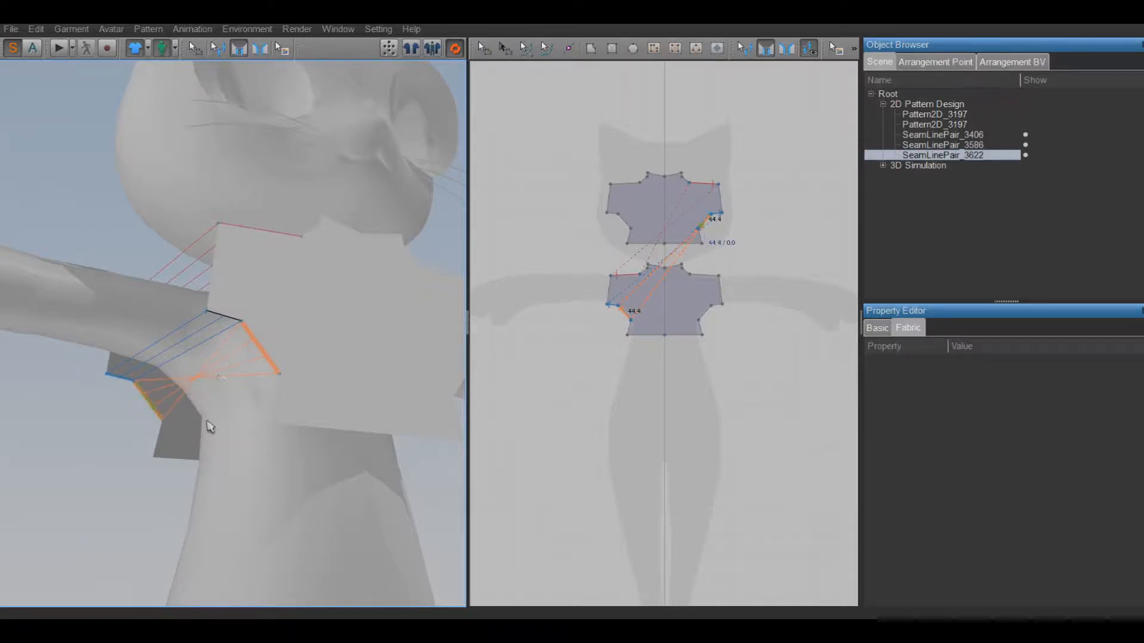
key(ctrl+z)
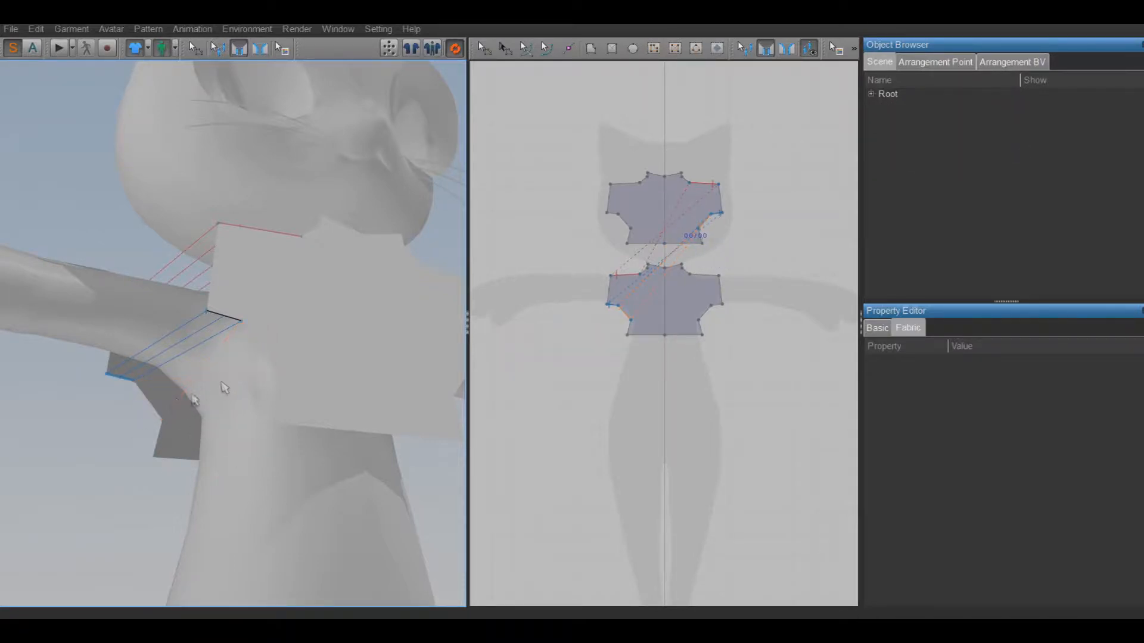
Sew the slanted underarm edges and the side edges of the front and back pieces on the avatar's right side
click(160, 410)
click(262, 356)
click(276, 391)
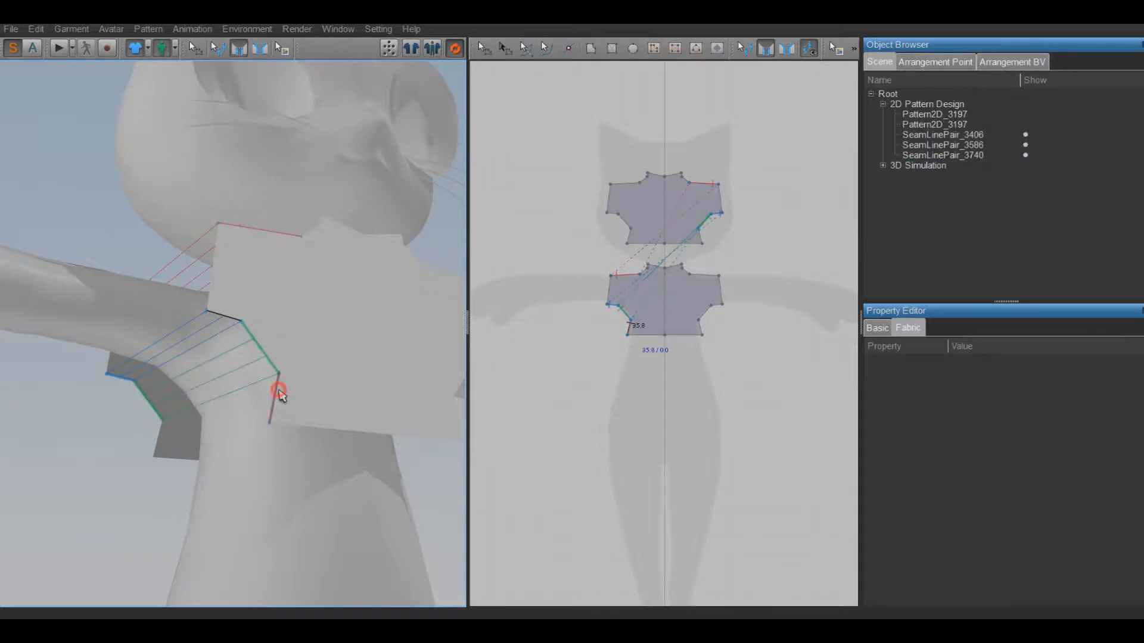
click(170, 435)
Sew the side, slanted underarm and sleeve underside edges of the front and back pieces on the avatar's left side
scroll(255, 415, up, 5)
scroll(256, 415, down, 10)
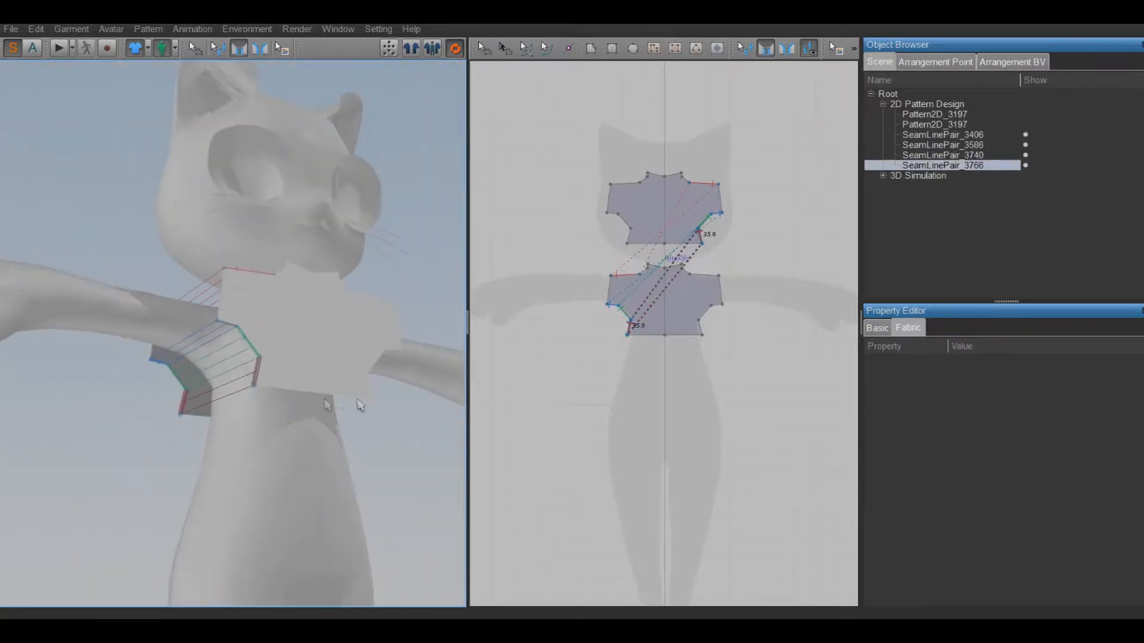
scroll(266, 408, up, 4)
click(269, 379)
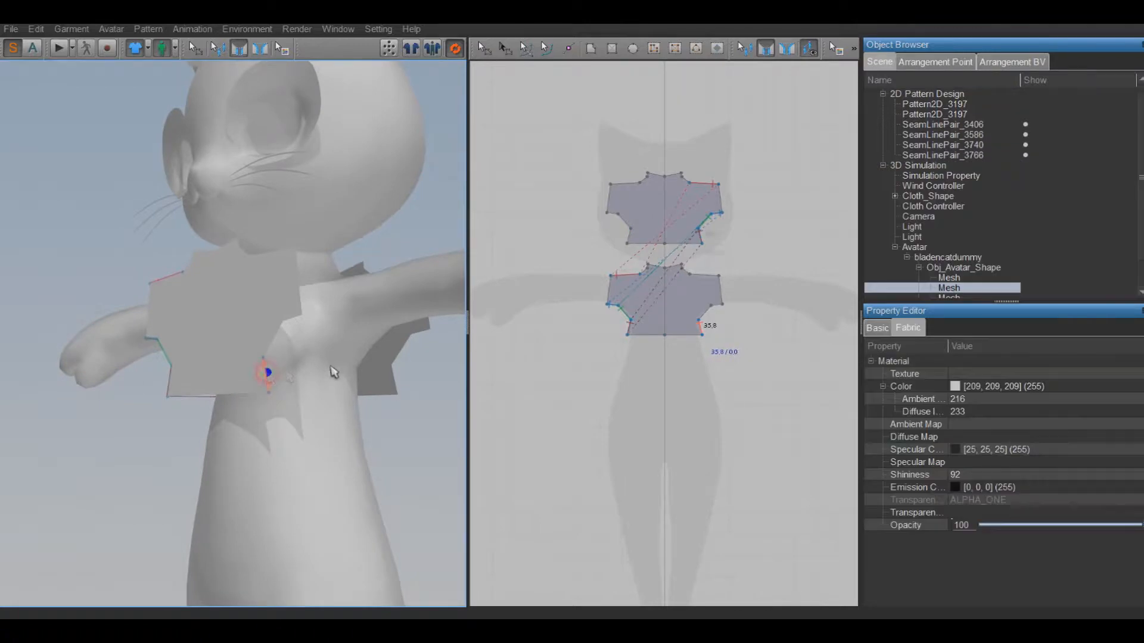
click(395, 384)
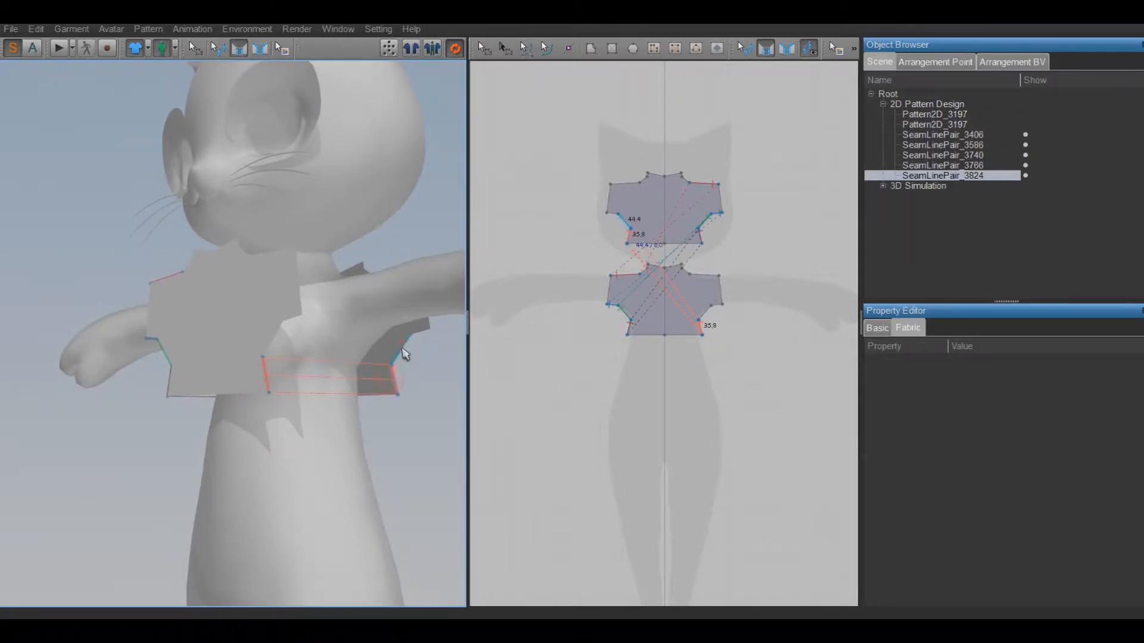
click(276, 336)
click(410, 344)
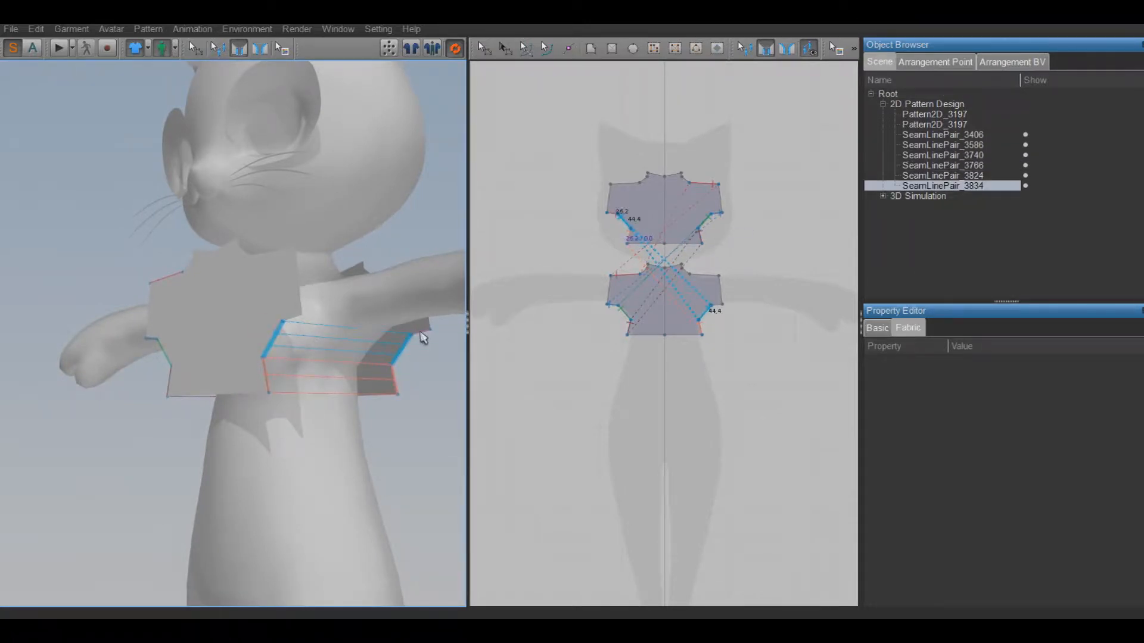
click(420, 335)
click(286, 317)
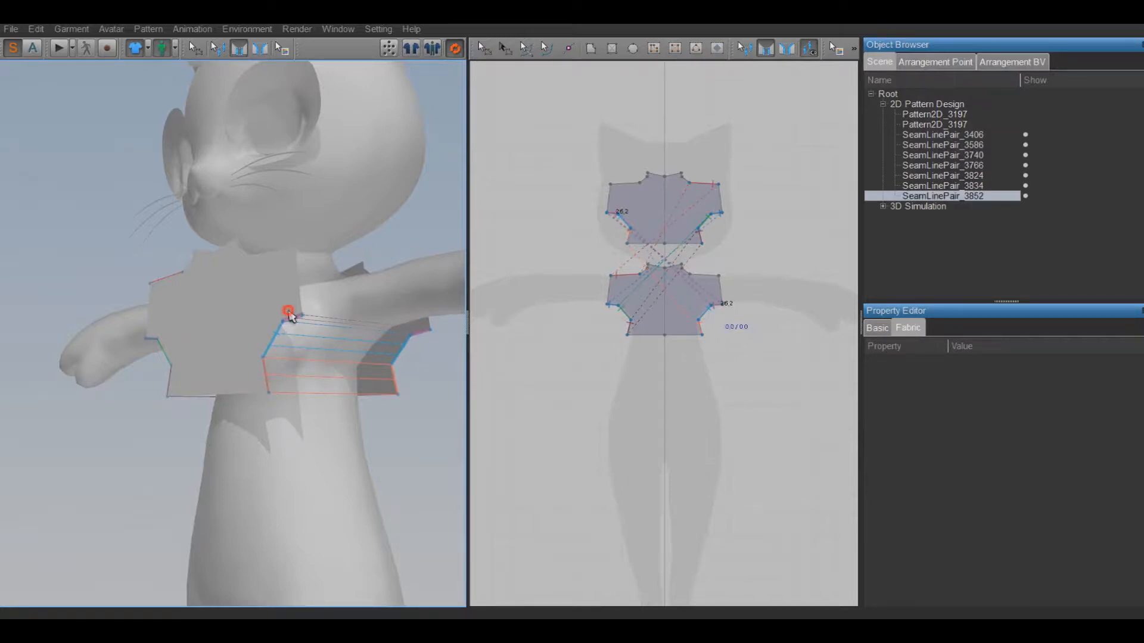
Sew the left shoulder edges and the short neck-side edges of the front and back pieces together
scroll(348, 388, down, 3)
scroll(348, 388, up, 3)
right_drag(348, 388, 330, 435)
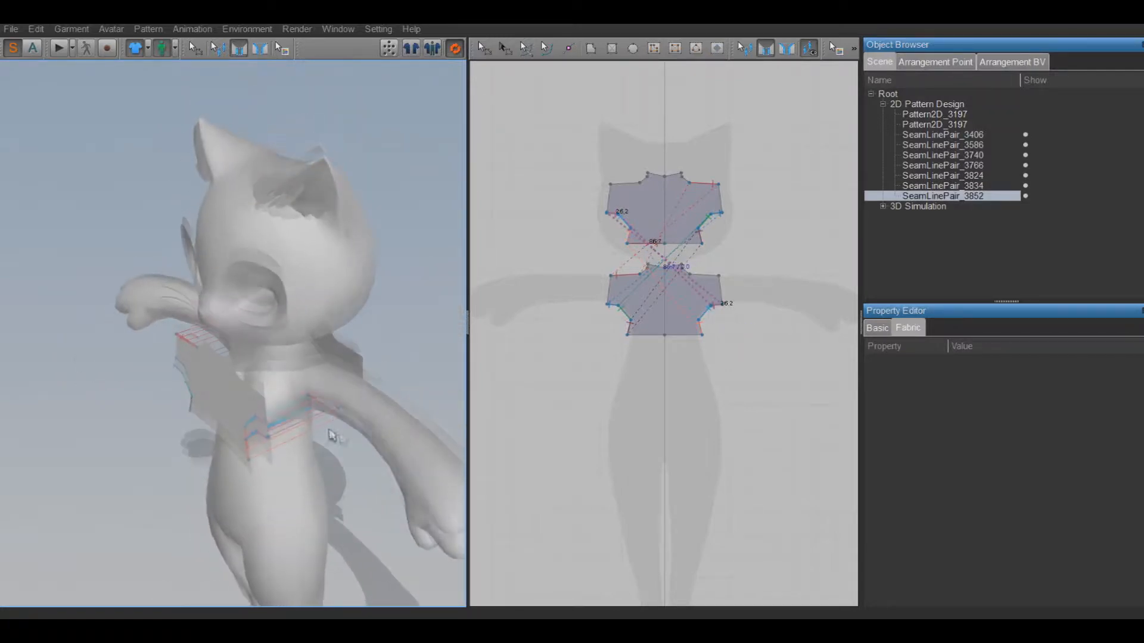
click(255, 390)
click(350, 358)
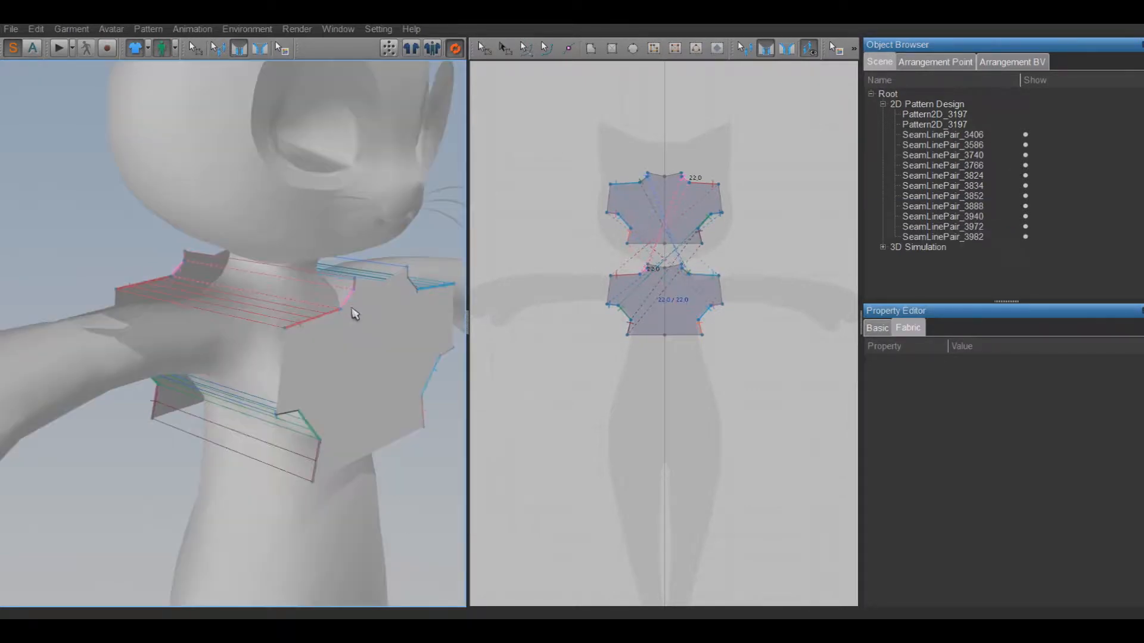
click(350, 305)
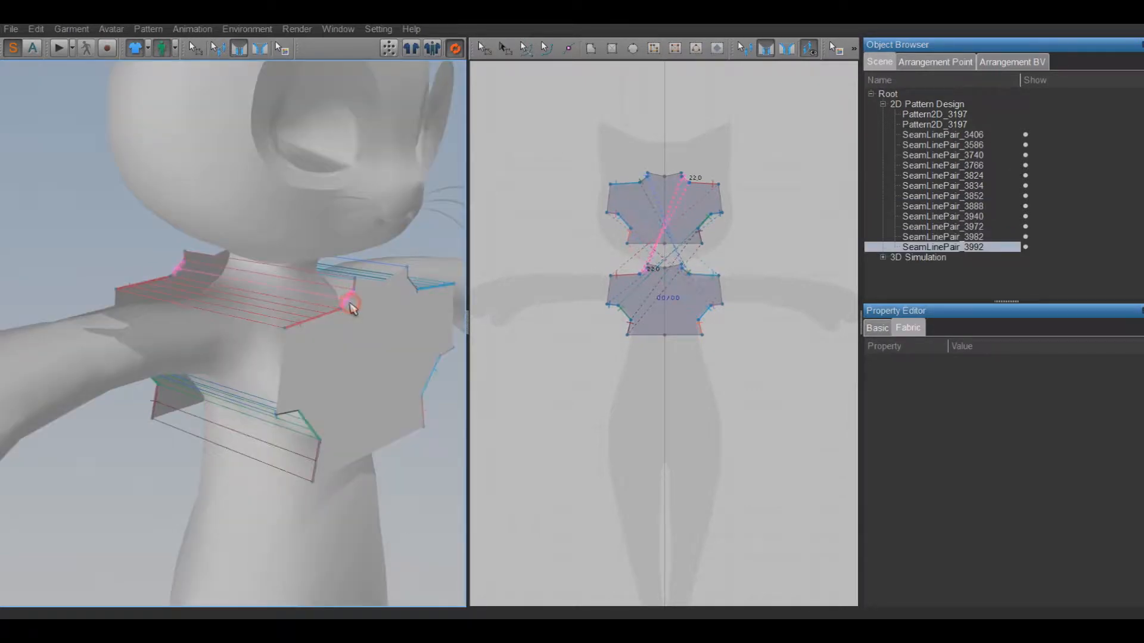
Run the cloth simulation to drape the sewn shirt onto the avatar, check the fit from several angles, and stop the simulation
scroll(337, 376, down, 3)
mouse_move(322, 368)
right_down()
mouse_move(235, 345)
mouse_move(382, 357)
mouse_move(310, 357)
right_up()
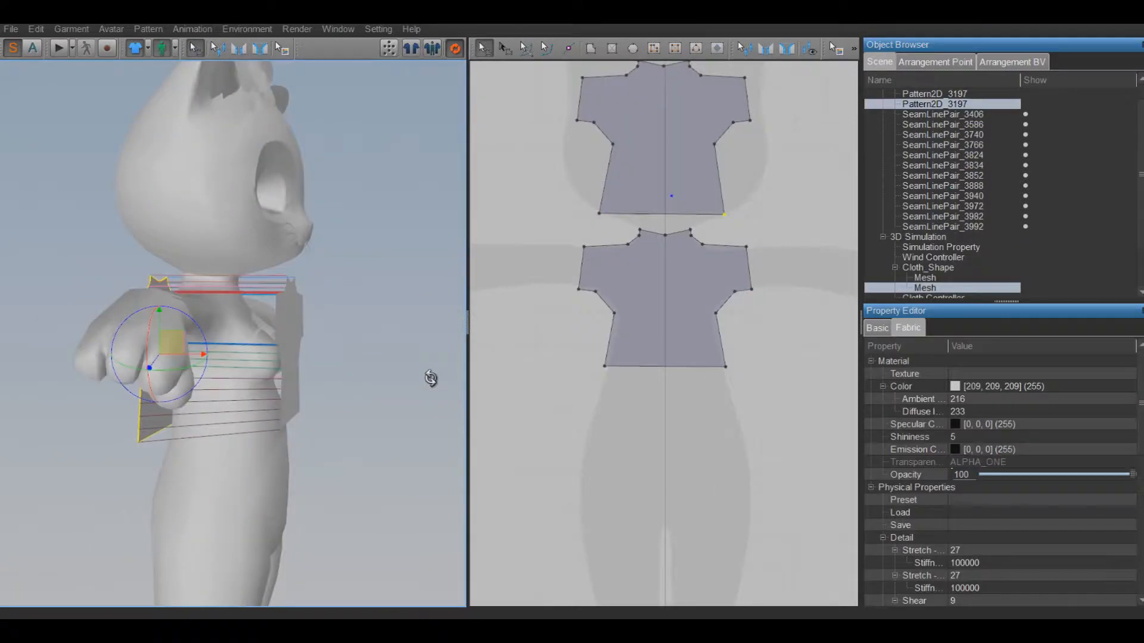
right_drag(380, 378, 298, 349)
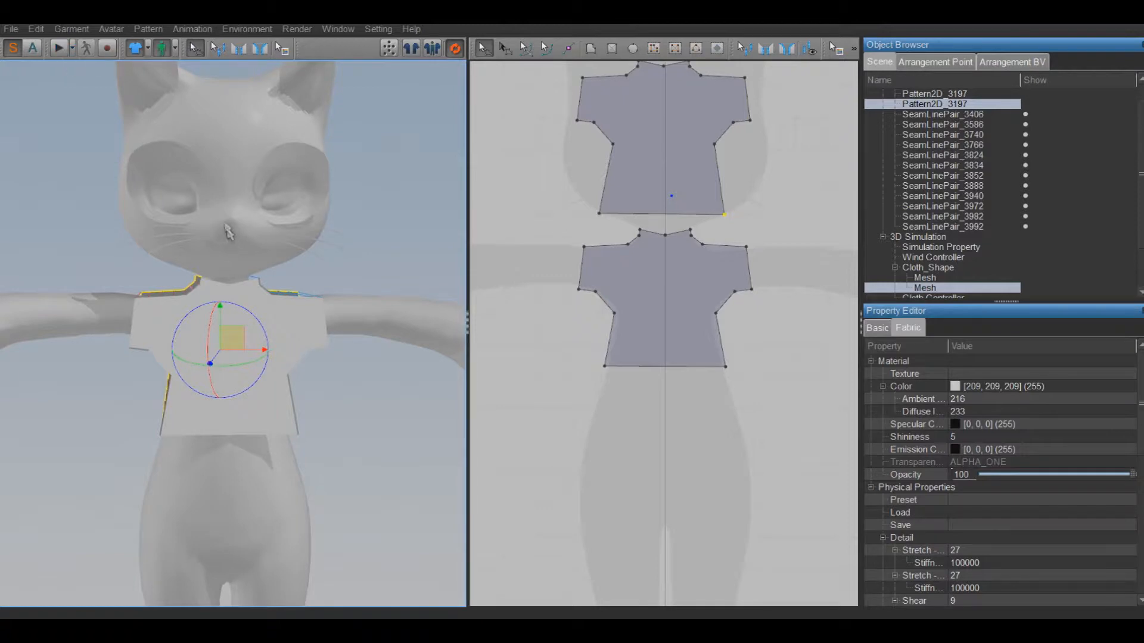
mouse_move(204, 280)
right_down()
mouse_move(317, 296)
mouse_move(270, 294)
mouse_move(227, 262)
mouse_move(192, 266)
mouse_move(201, 271)
right_up()
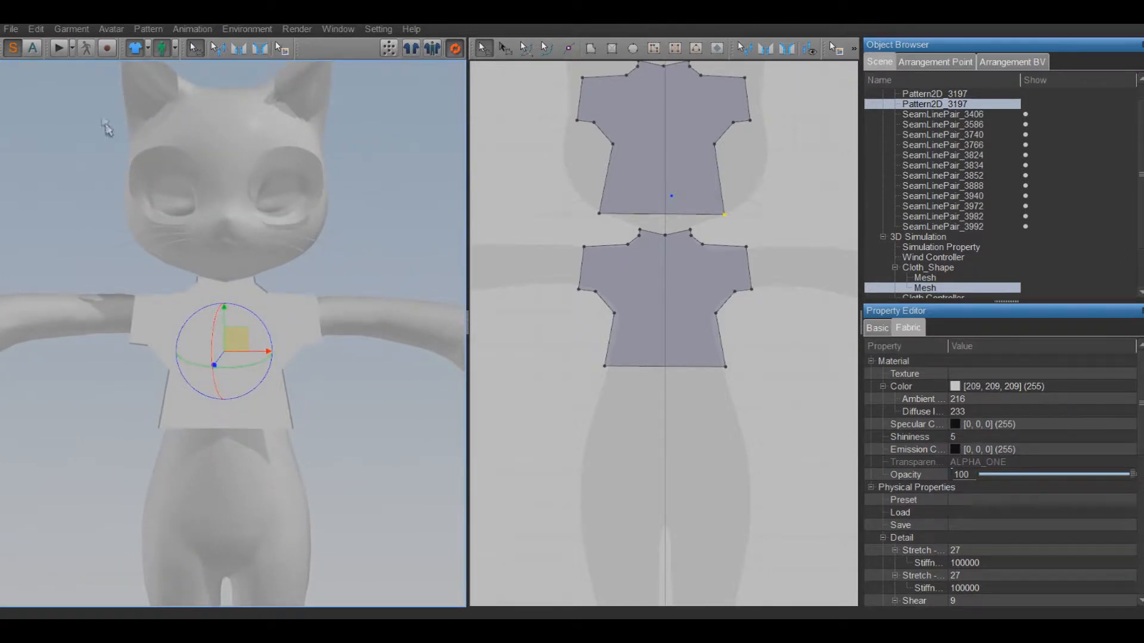
click(58, 48)
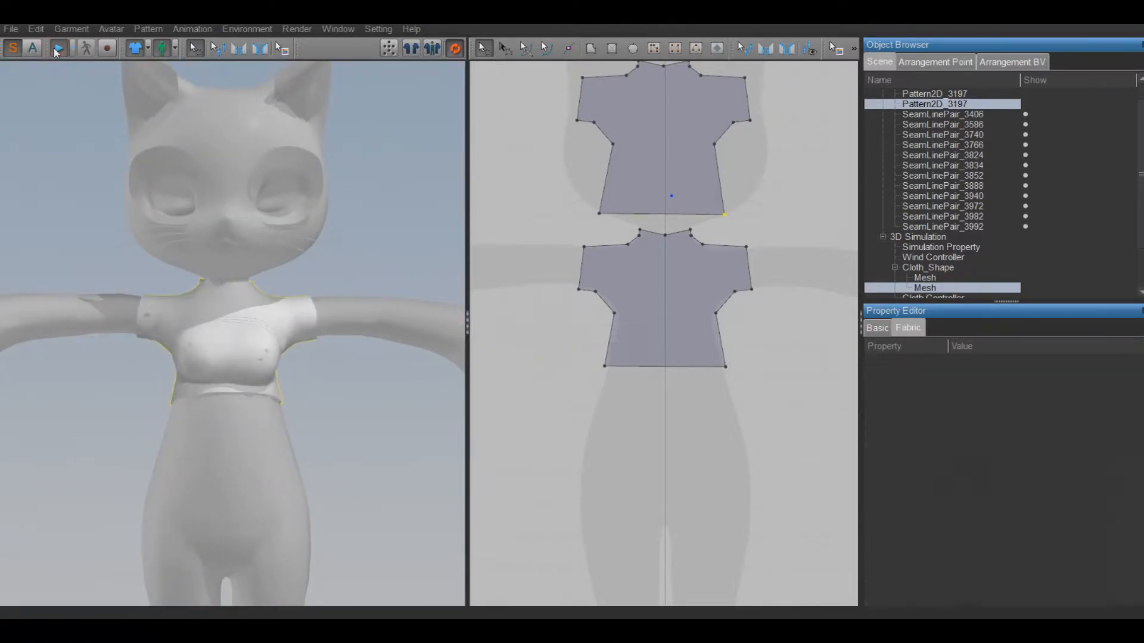
right_drag(292, 261, 312, 275)
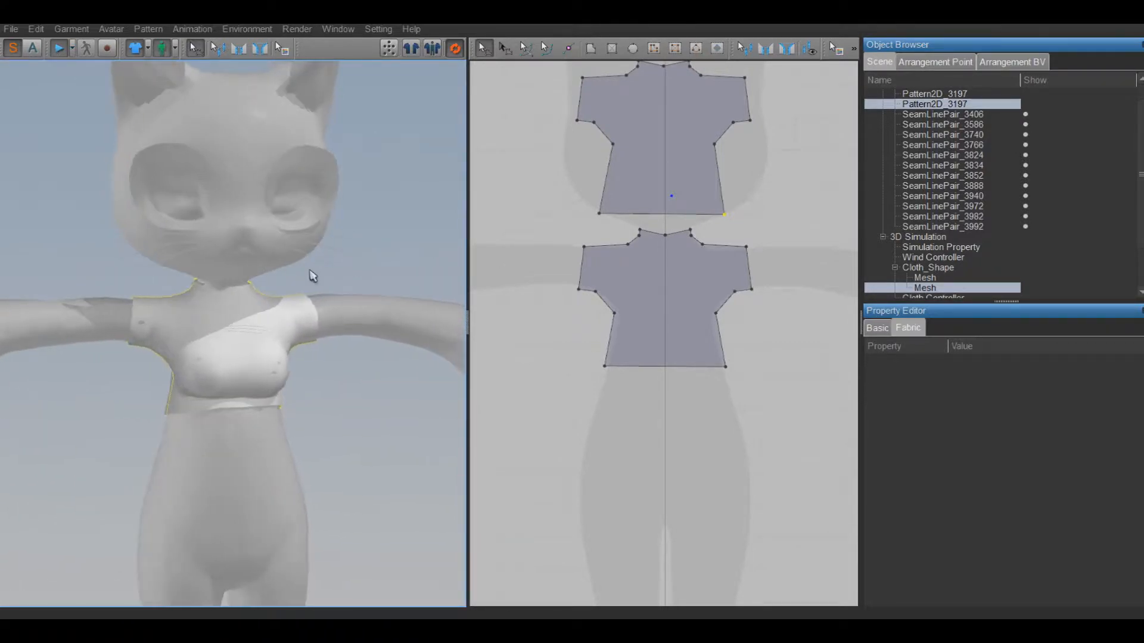
scroll(255, 381, up, 5)
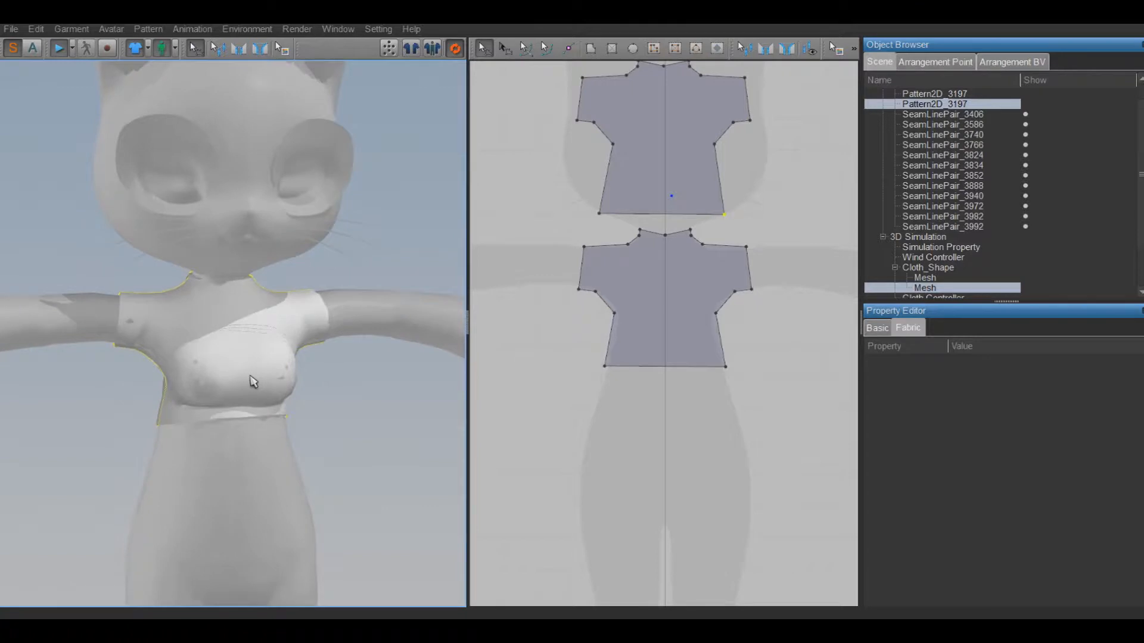
right_drag(235, 400, 295, 372)
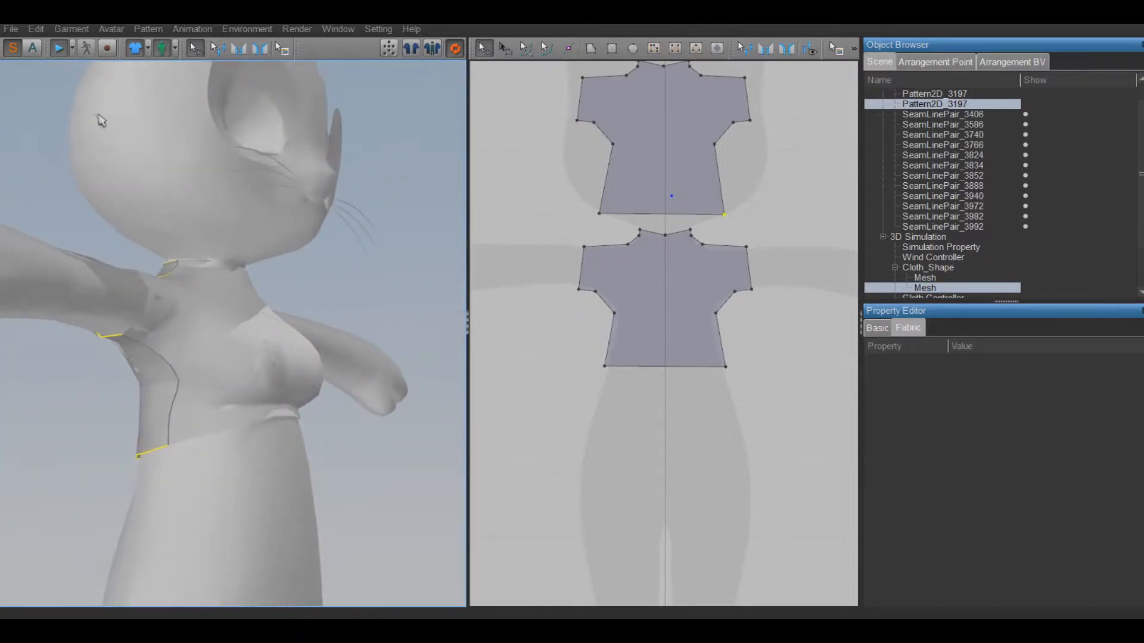
click(59, 50)
right_drag(405, 359, 298, 382)
Start an OBJ export to the Documents folder with the file name shortshirt
click(11, 28)
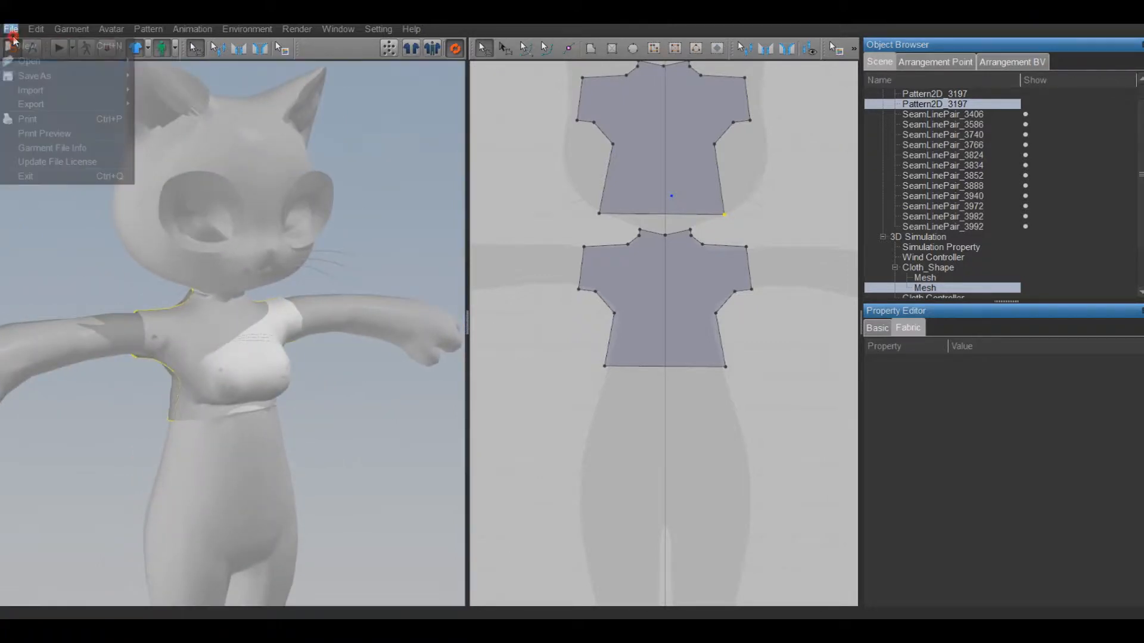
mouse_move(59, 104)
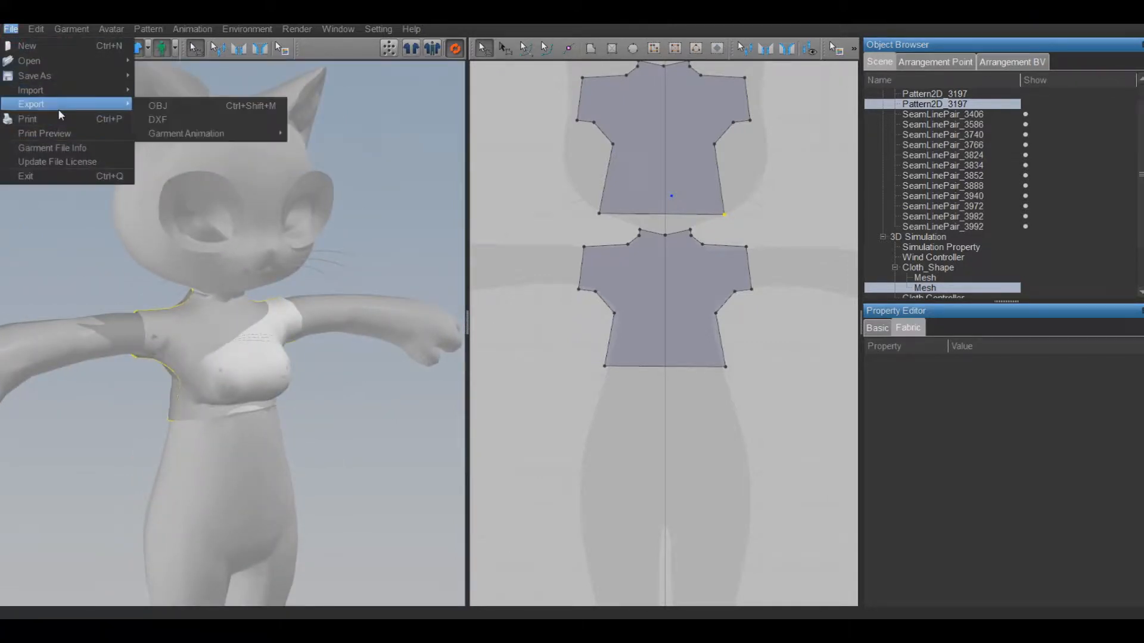
click(173, 109)
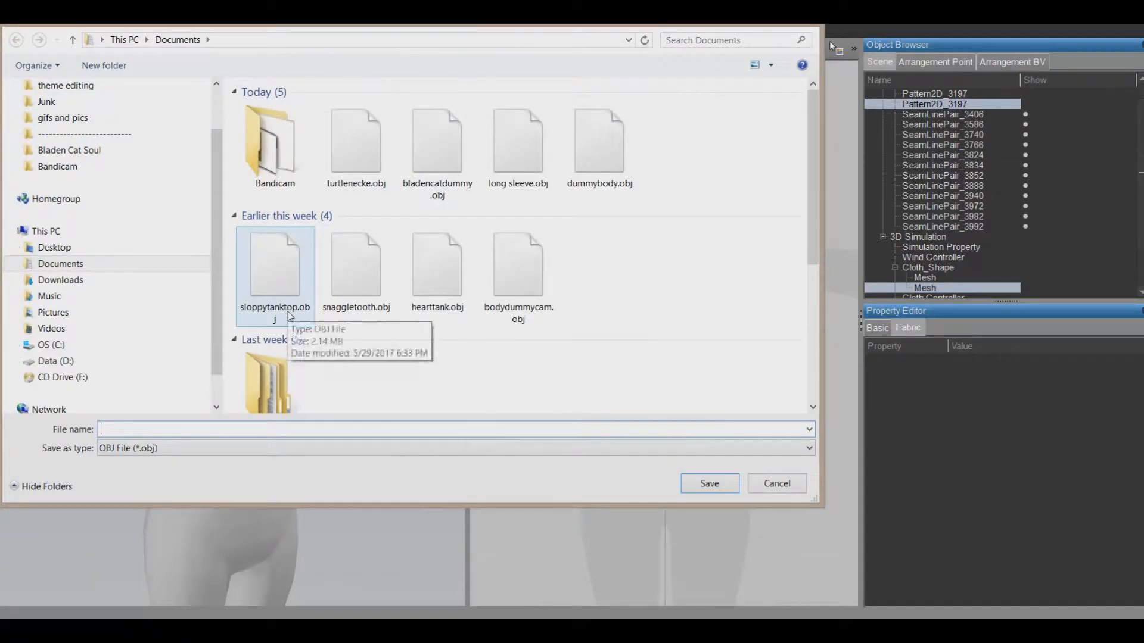
text(sho)
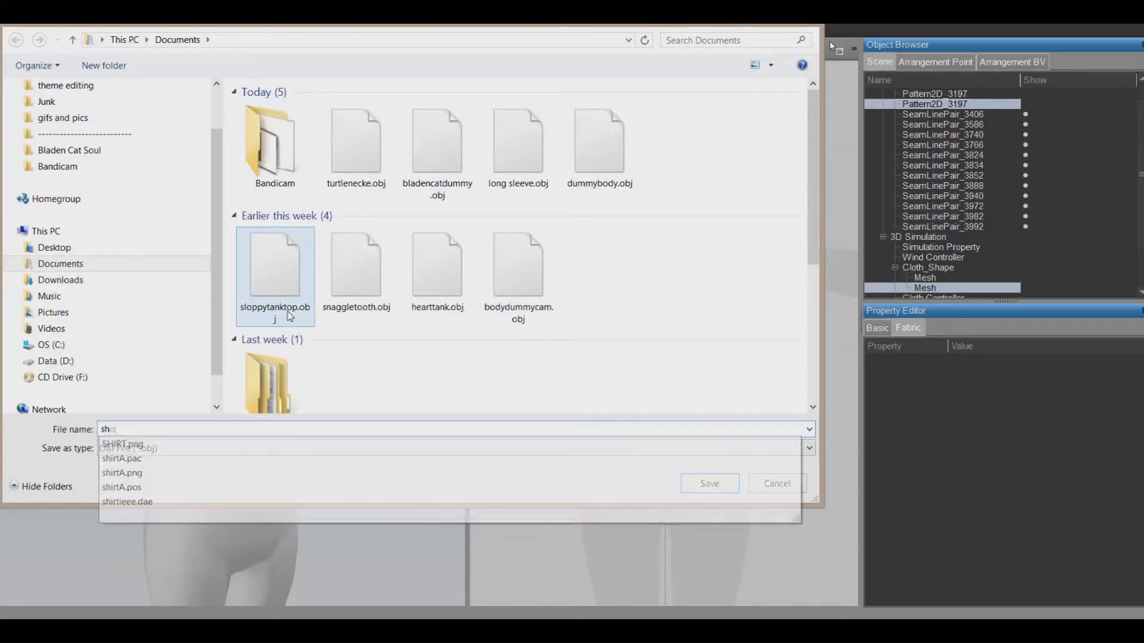
text(rtshirt)
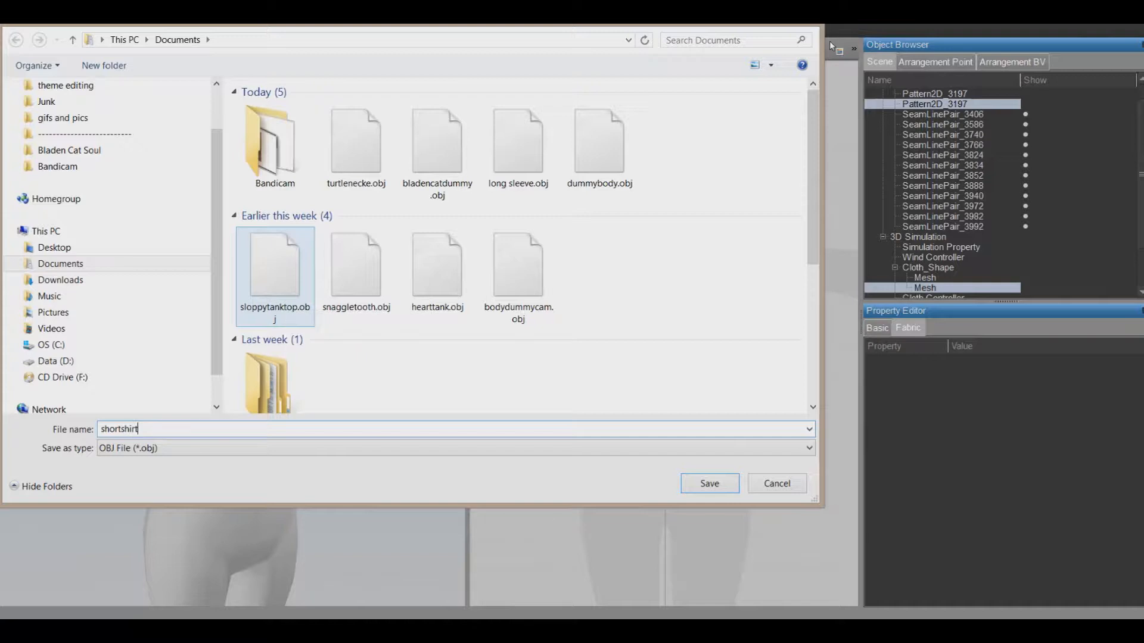
click(728, 484)
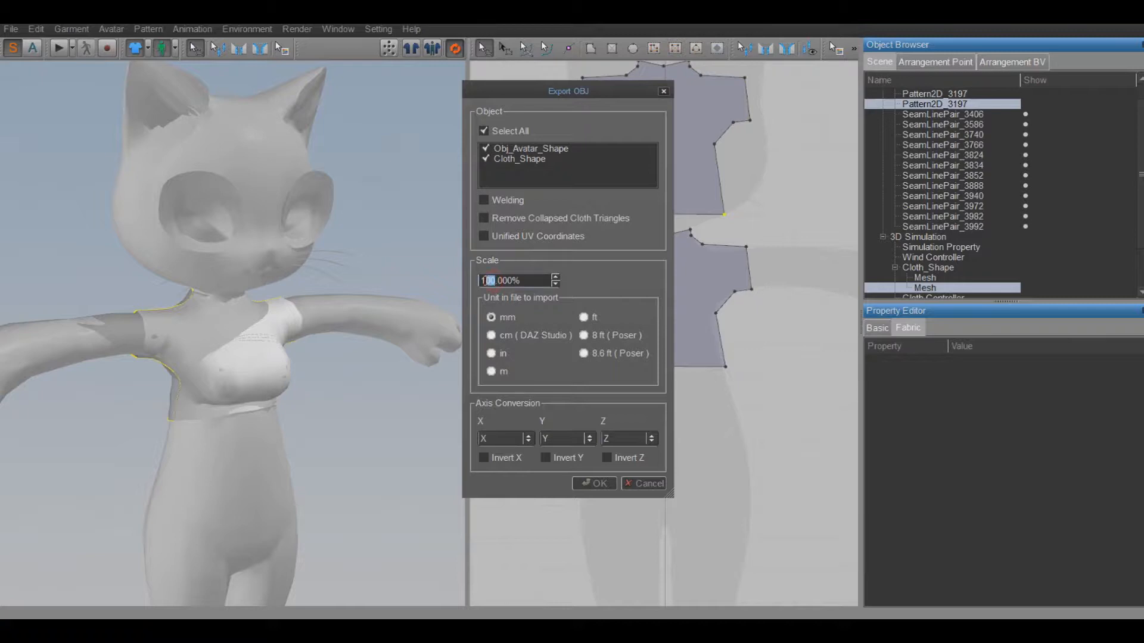
Set the export scale to 1%, exclude Obj_Avatar_Shape so only Cloth_Shape is written, and complete the OBJ export
key(BackSpace)
click(485, 150)
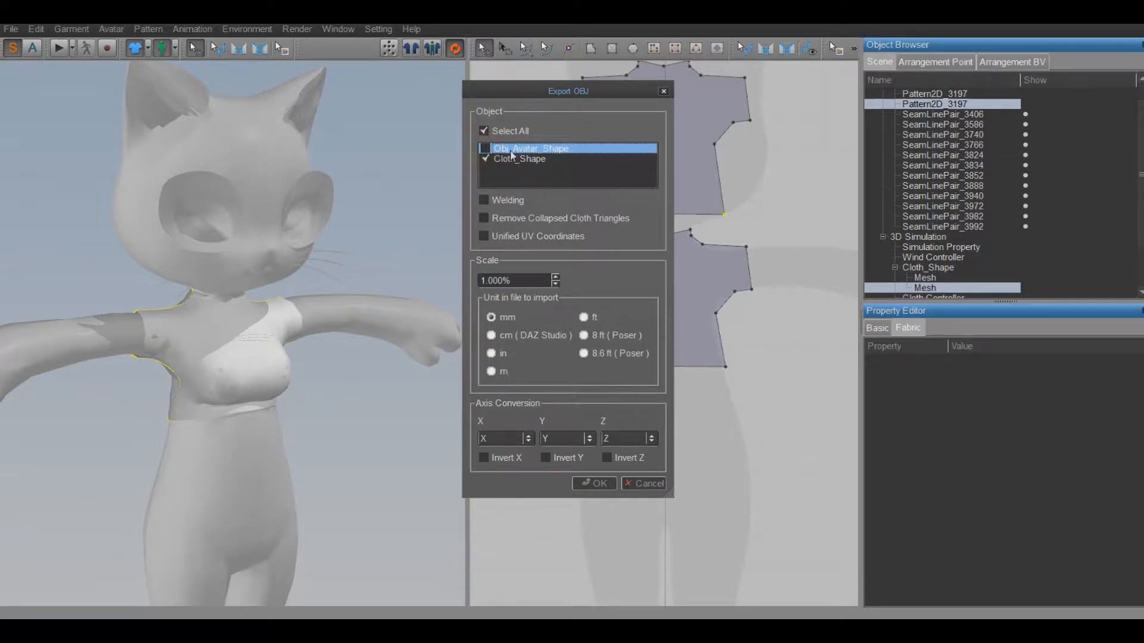
click(597, 483)
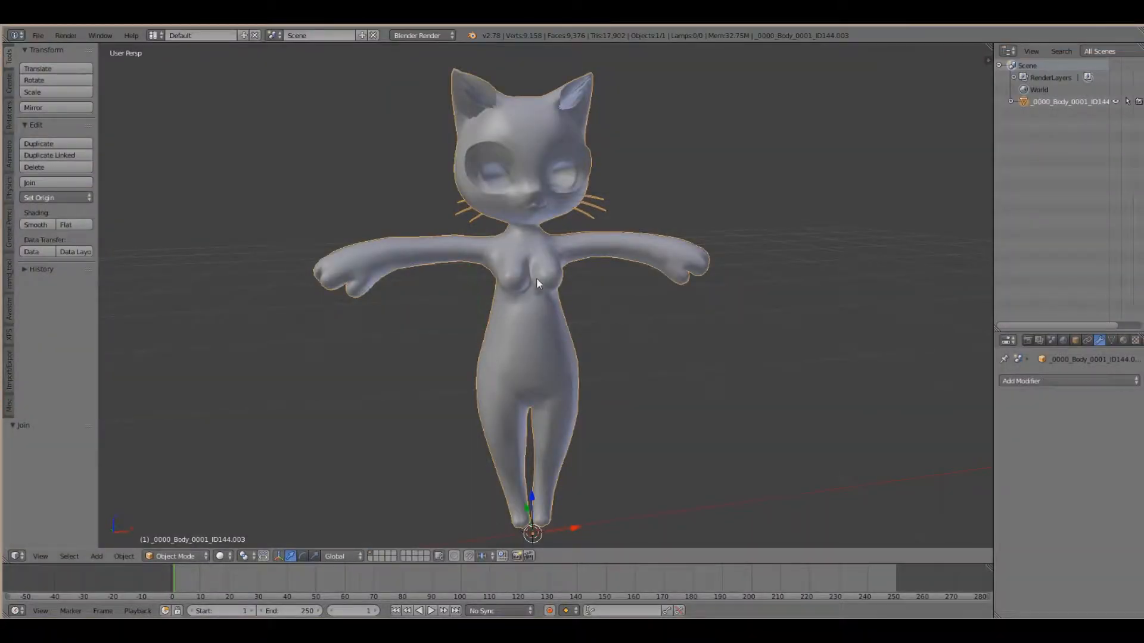
Switch to Blender and open the recent file bnscat bento test.blend
right_click(537, 278)
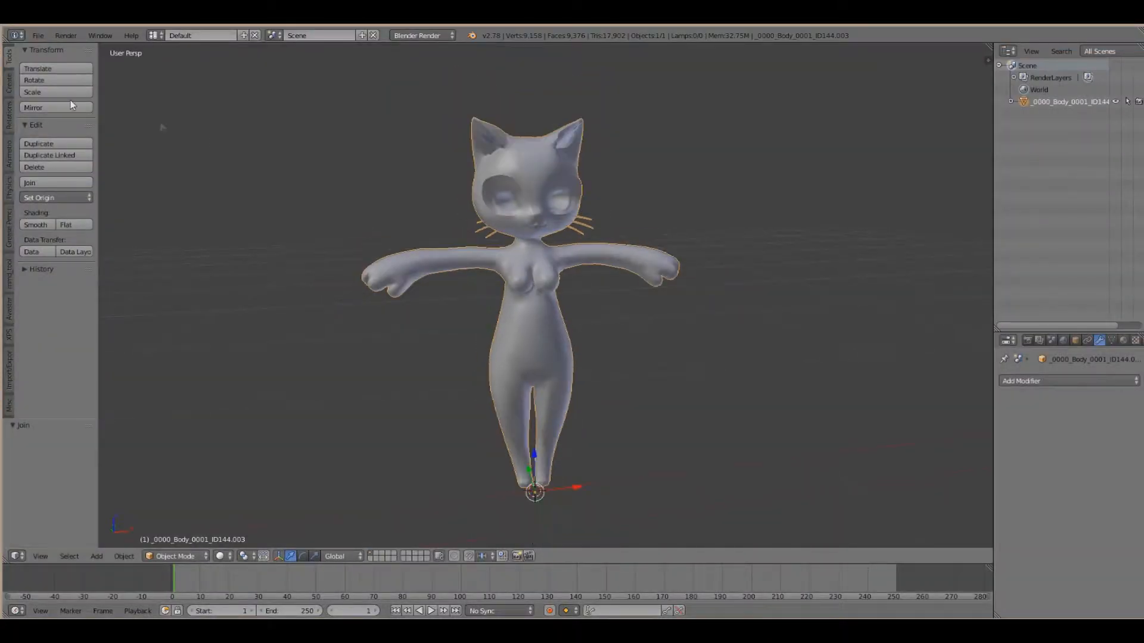
click(38, 36)
mouse_move(81, 90)
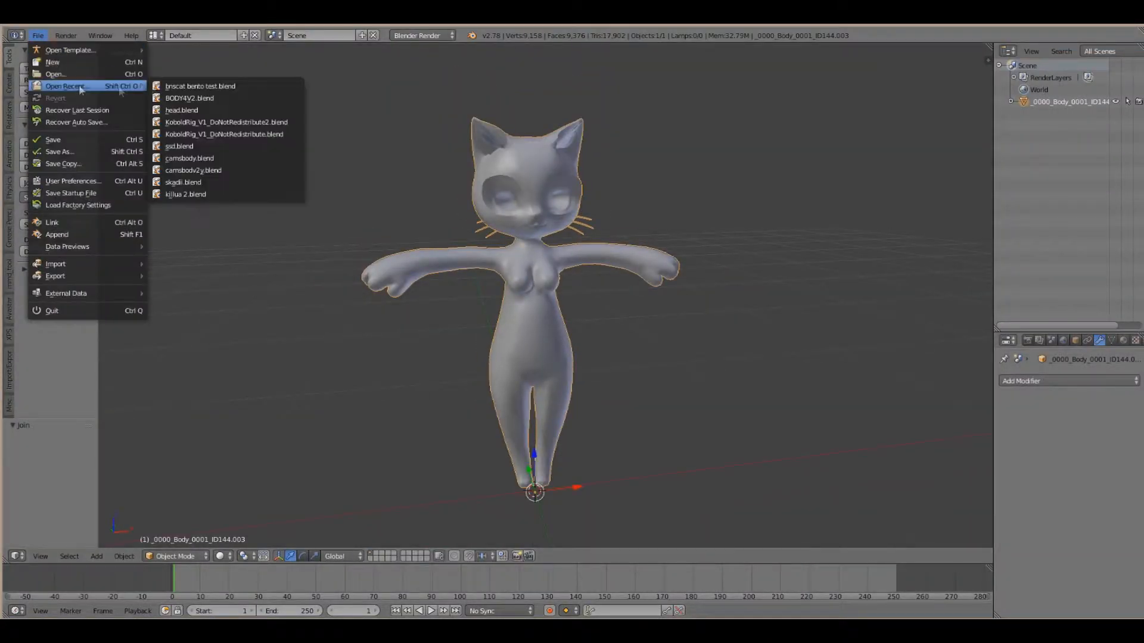
click(170, 86)
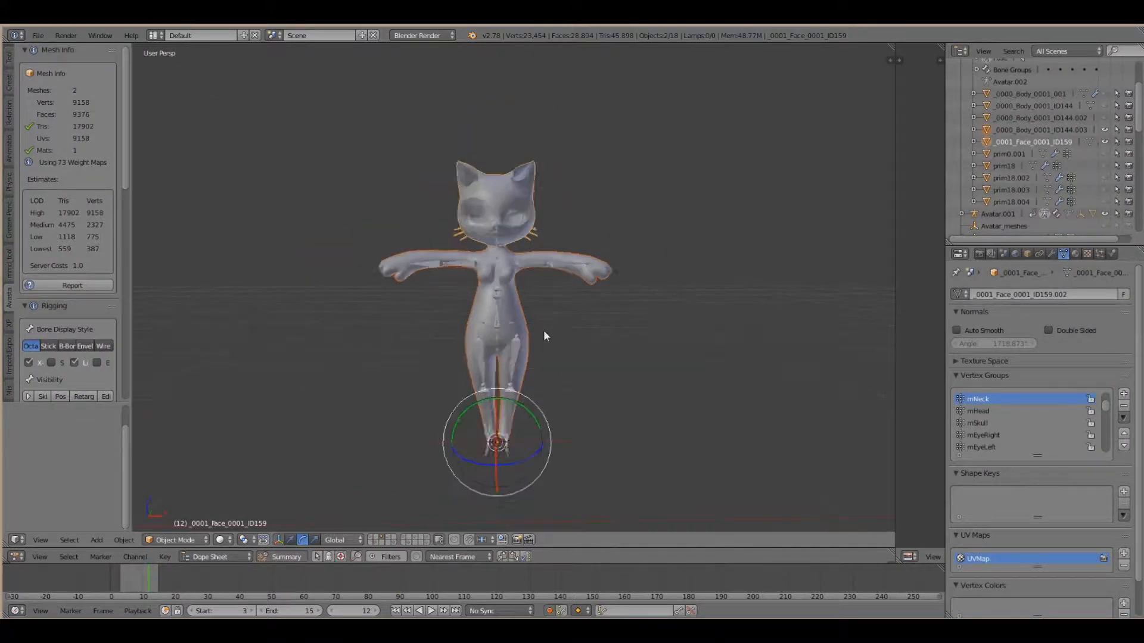
Import the Wavefront file shortshirt.obj from the Documents folder
scroll(562, 326, up, 1)
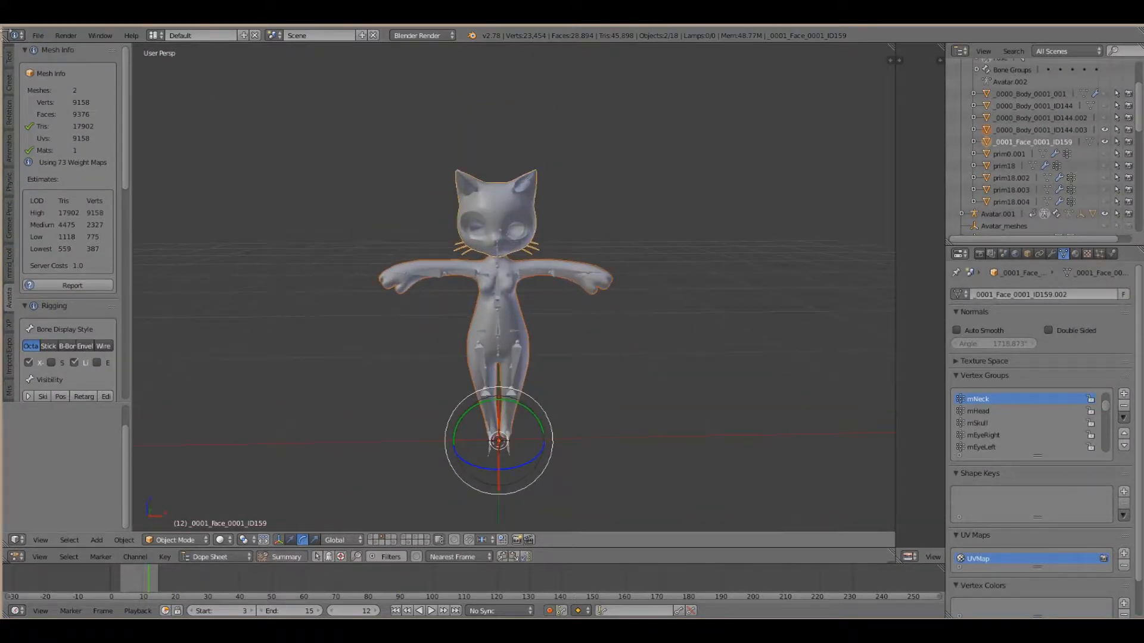
click(38, 36)
mouse_move(82, 263)
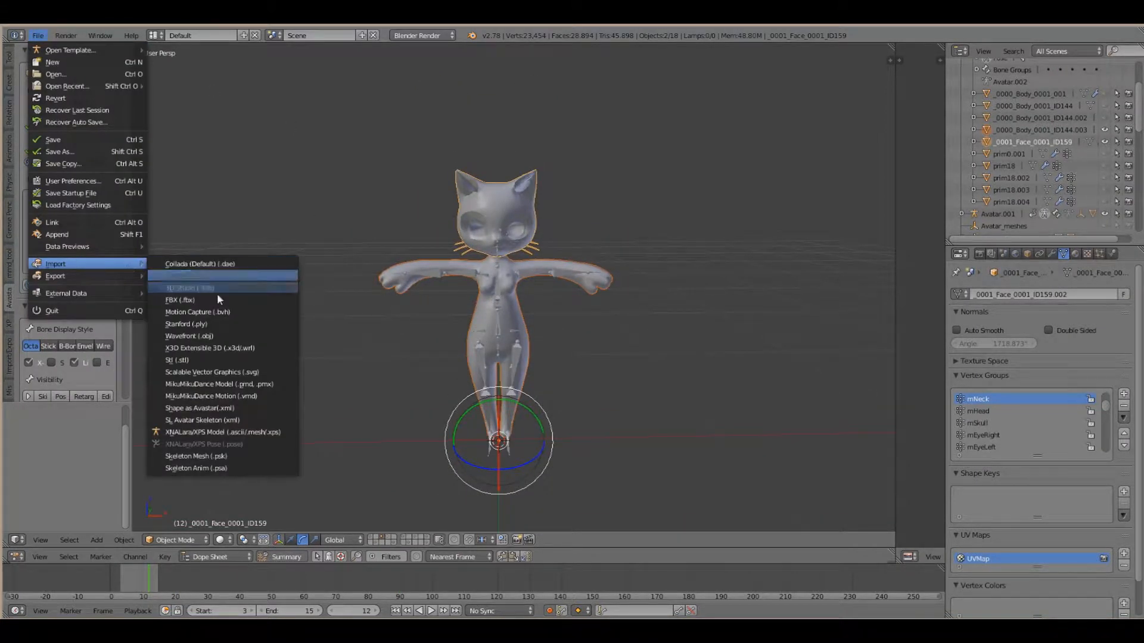
click(212, 336)
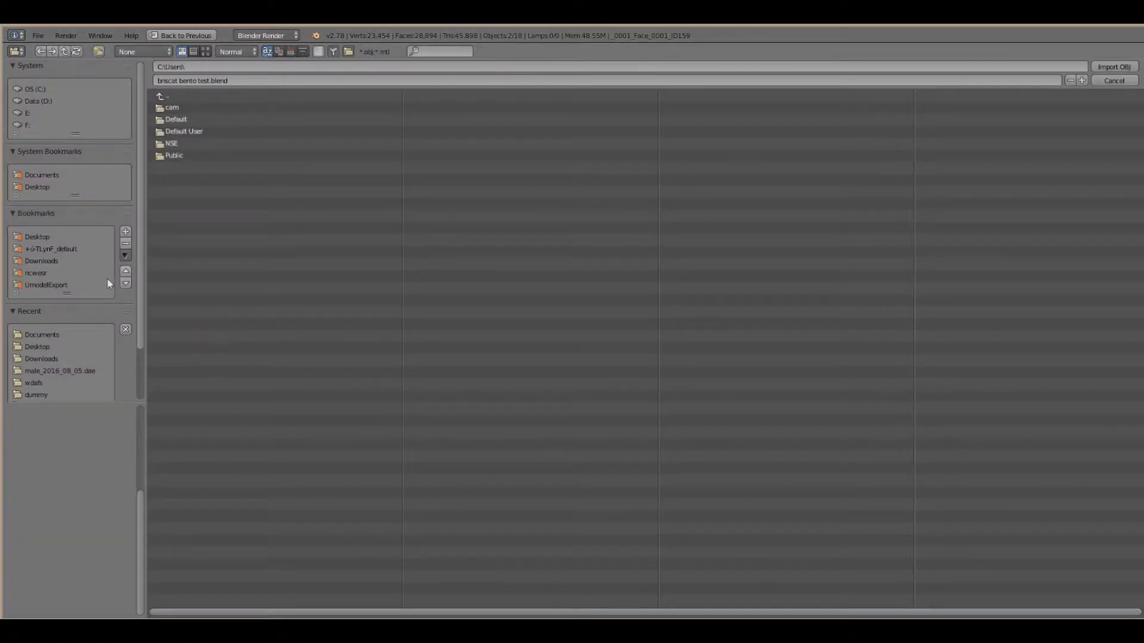
click(47, 337)
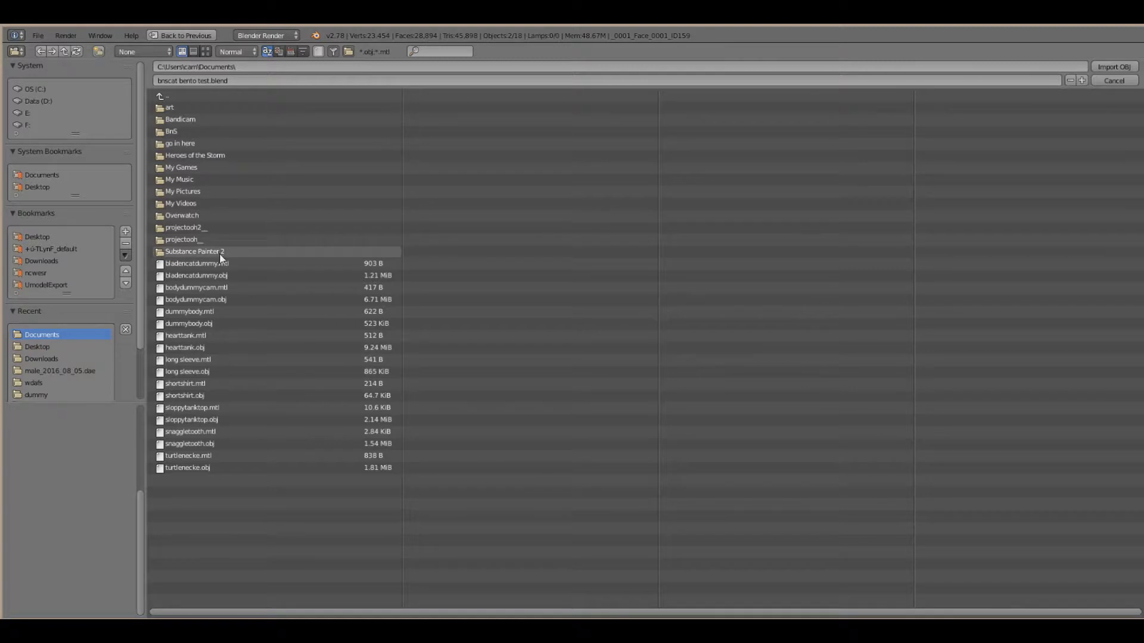
double_click(267, 395)
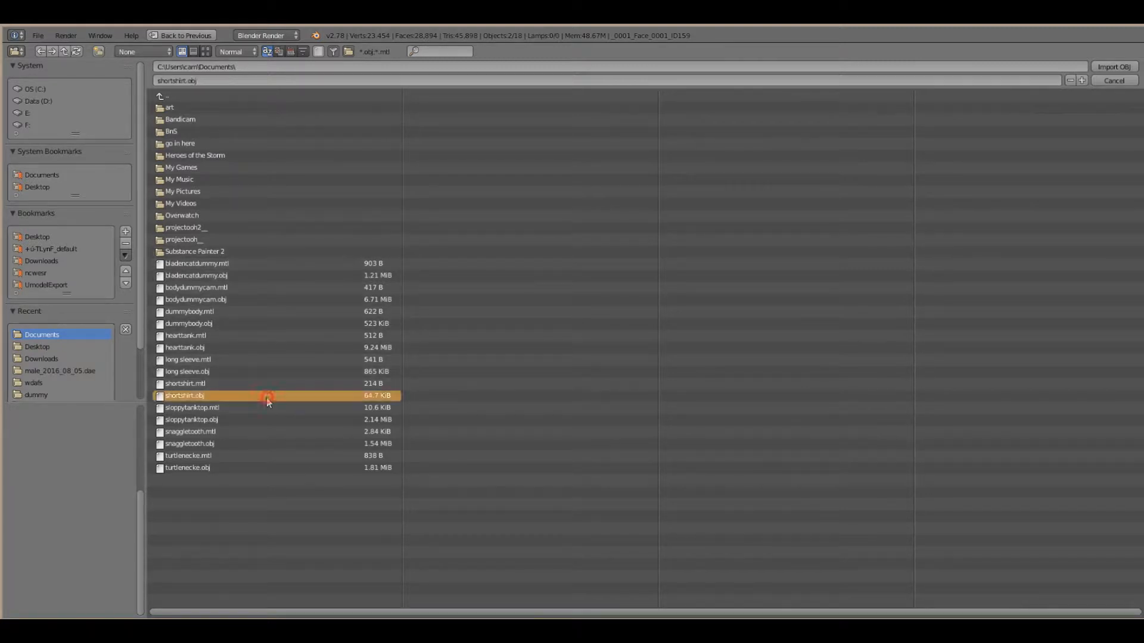
Scale the oversized imported shirt down uniformly by a factor of about 0.099 to match the cat avatar's size
scroll(334, 341, down, 5)
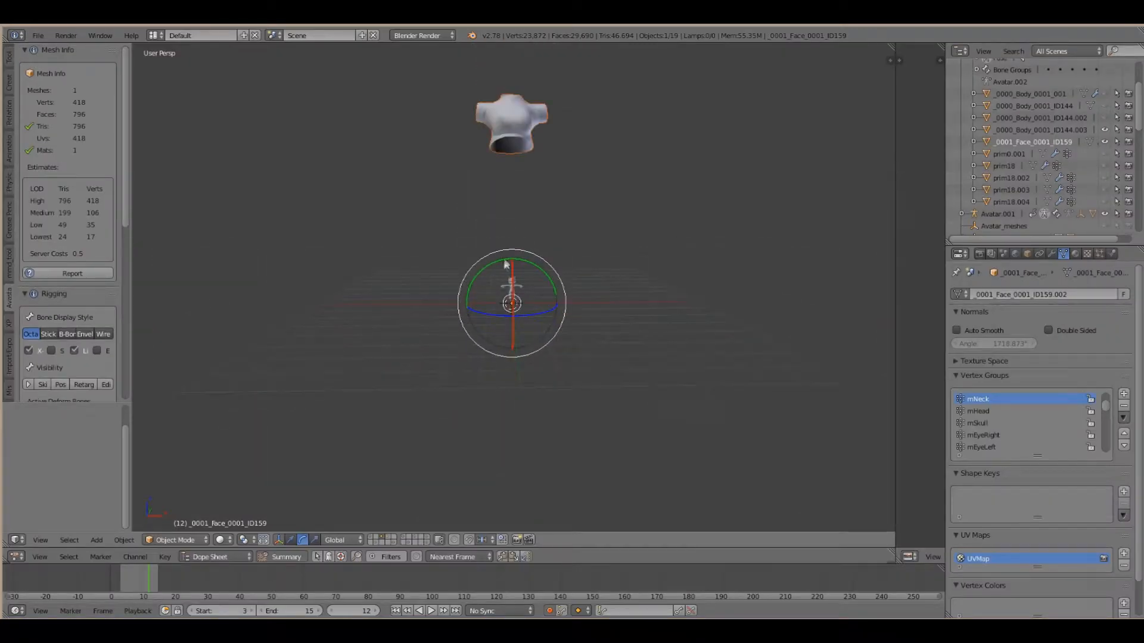
shift+middle_drag(530, 213, 529, 299)
scroll(528, 294, up, 4)
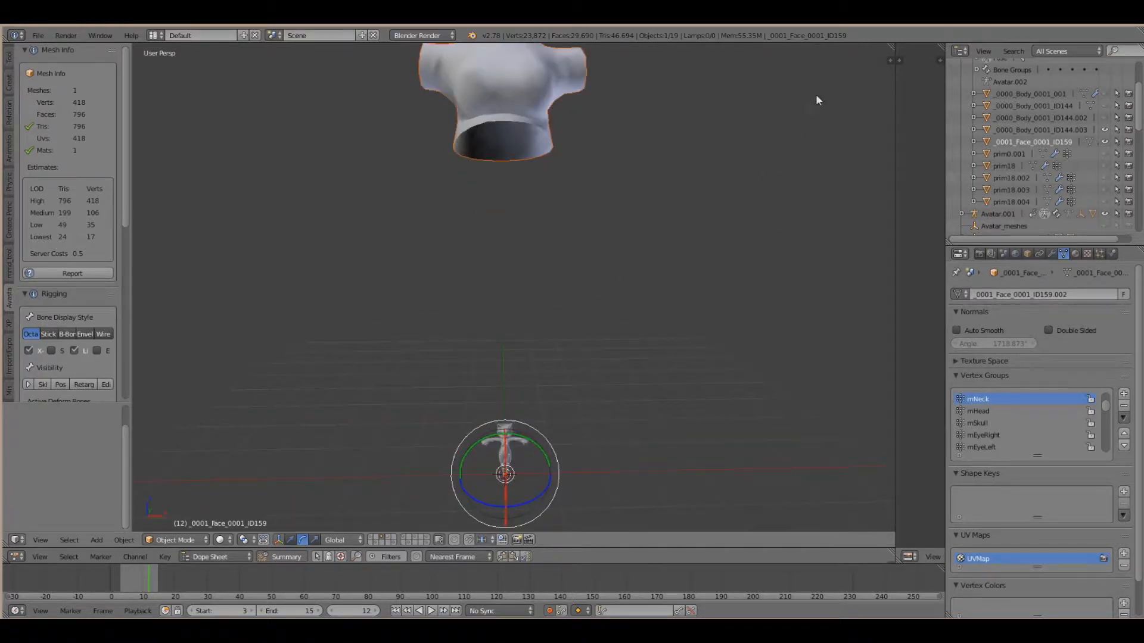
key(s)
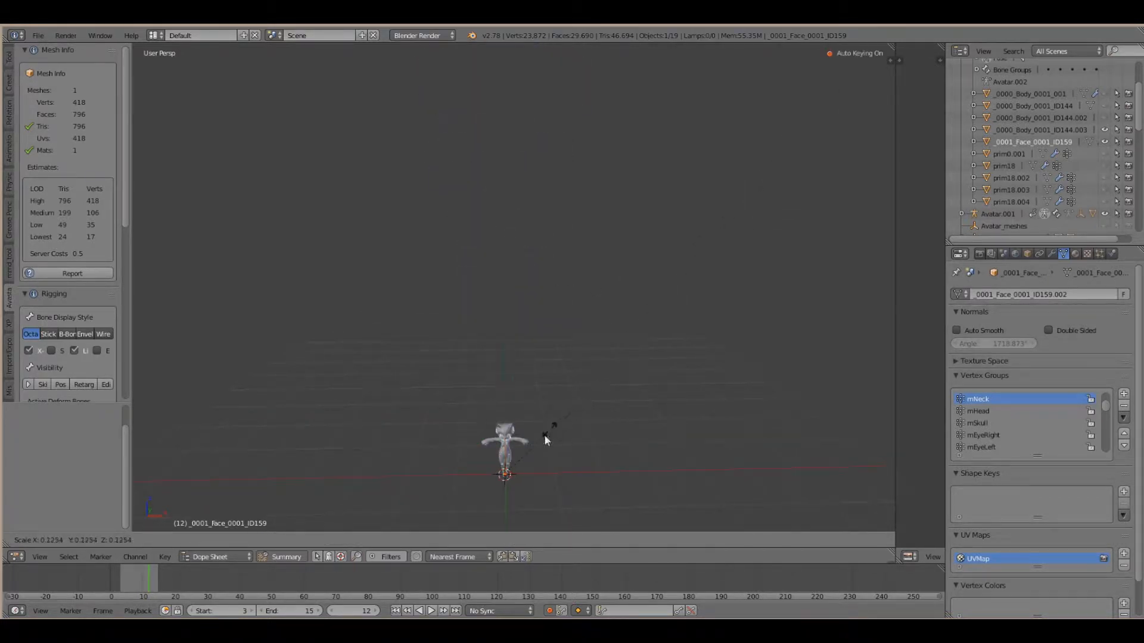
click(539, 441)
key(KP_Decimal)
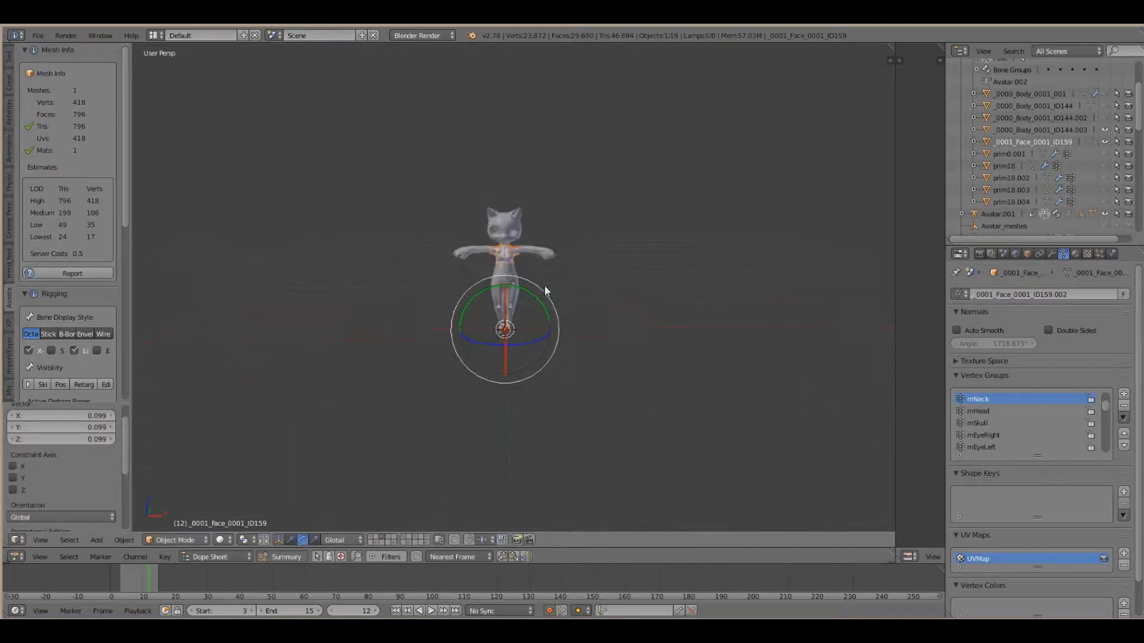
Enlarge the shirt uniformly by a factor of about 1.014 so it covers the avatar's chest
scroll(569, 310, up, 6)
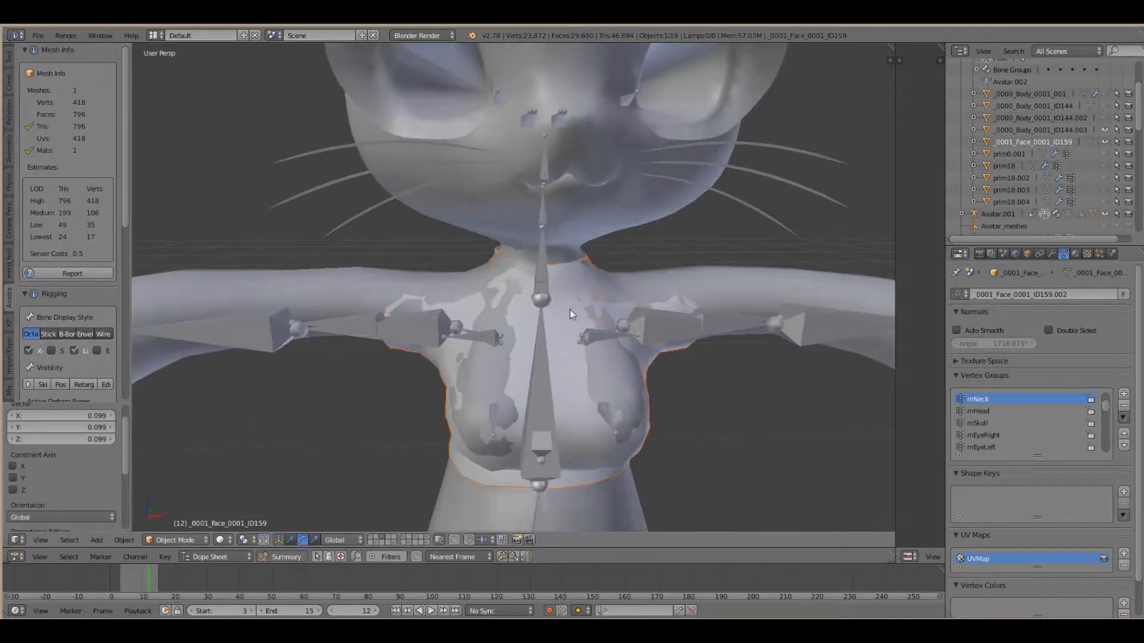
scroll(570, 314, down, 3)
key(s)
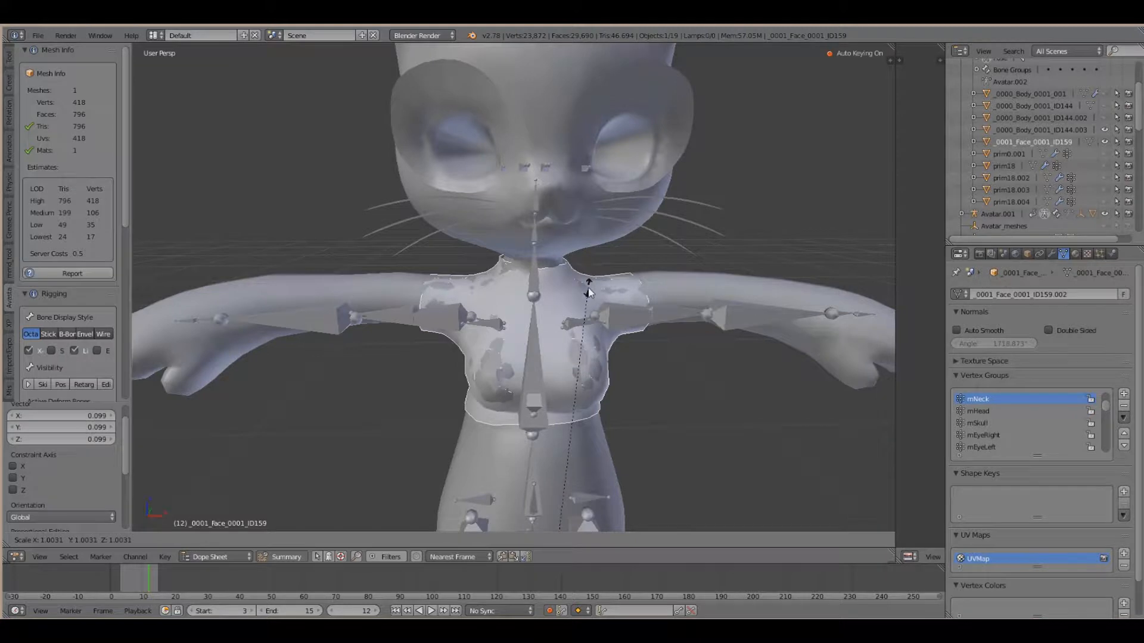
click(589, 292)
middle_drag(589, 292, 606, 315)
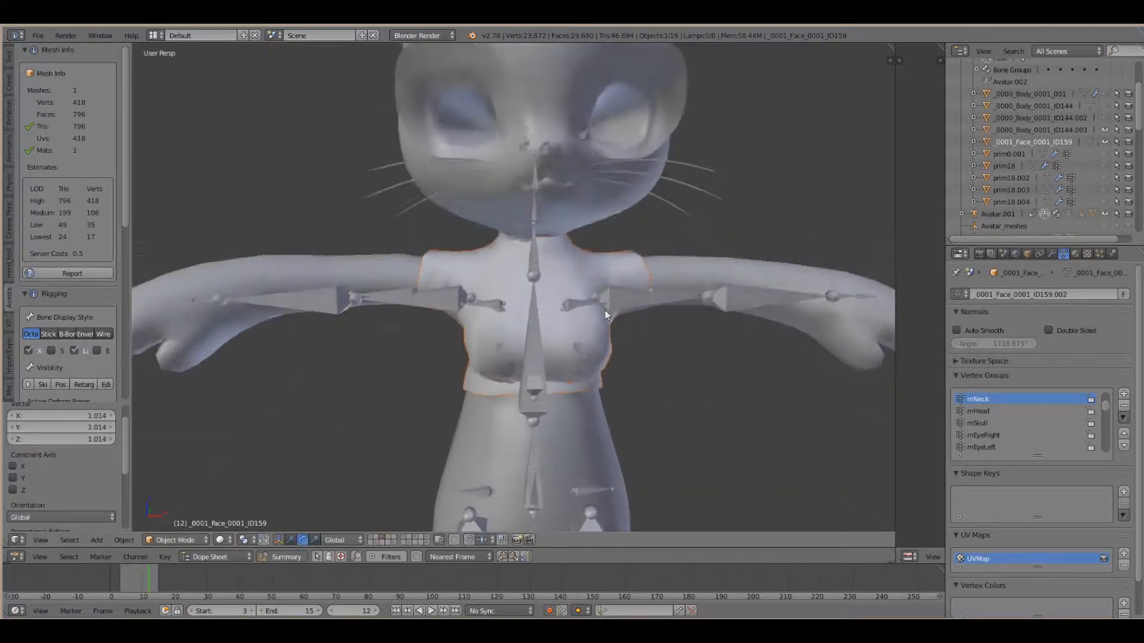
Set the shirt's origin to its center of mass
click(8, 67)
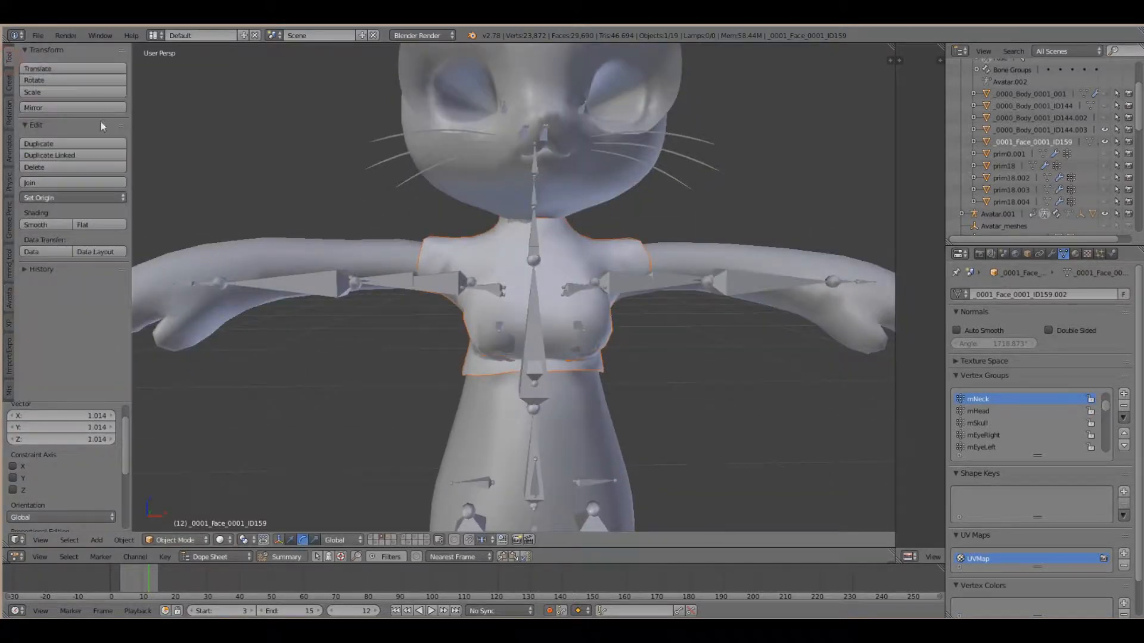
click(70, 202)
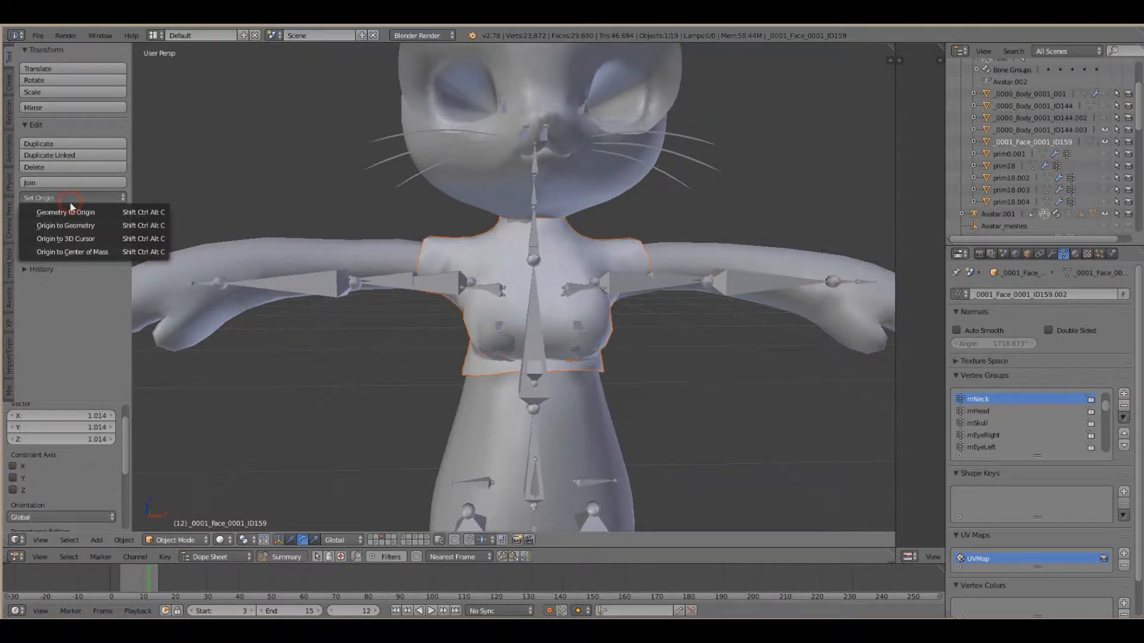
click(94, 252)
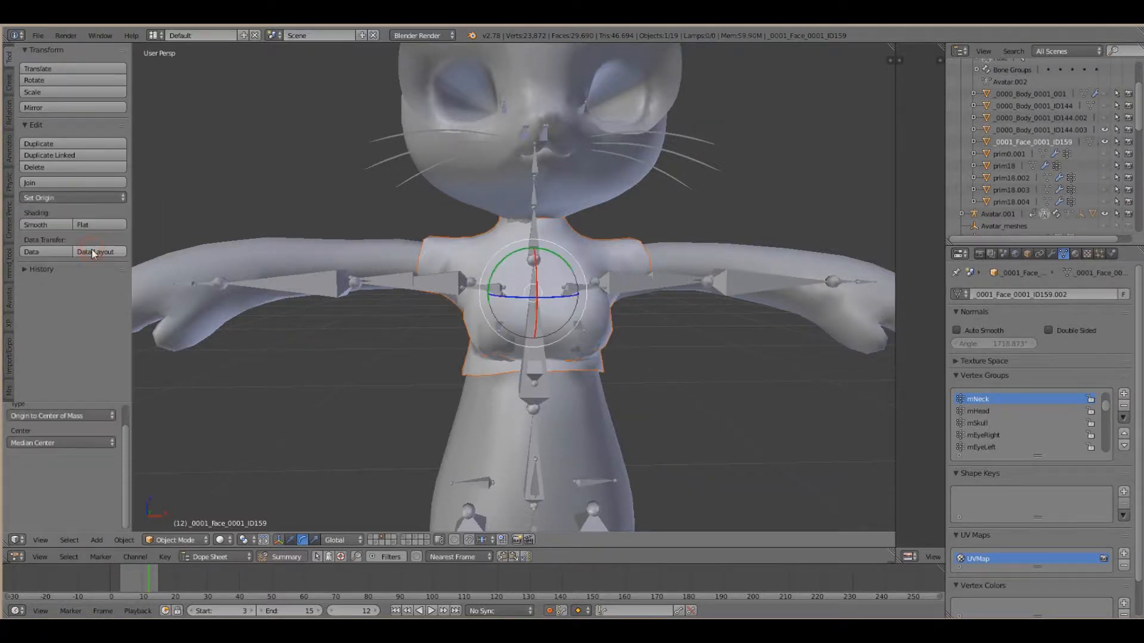
Scale the shirt up uniformly by about 1.081 around its new origin and check the fit on the body
scroll(483, 280, down, 5)
scroll(501, 286, up, 5)
key(s)
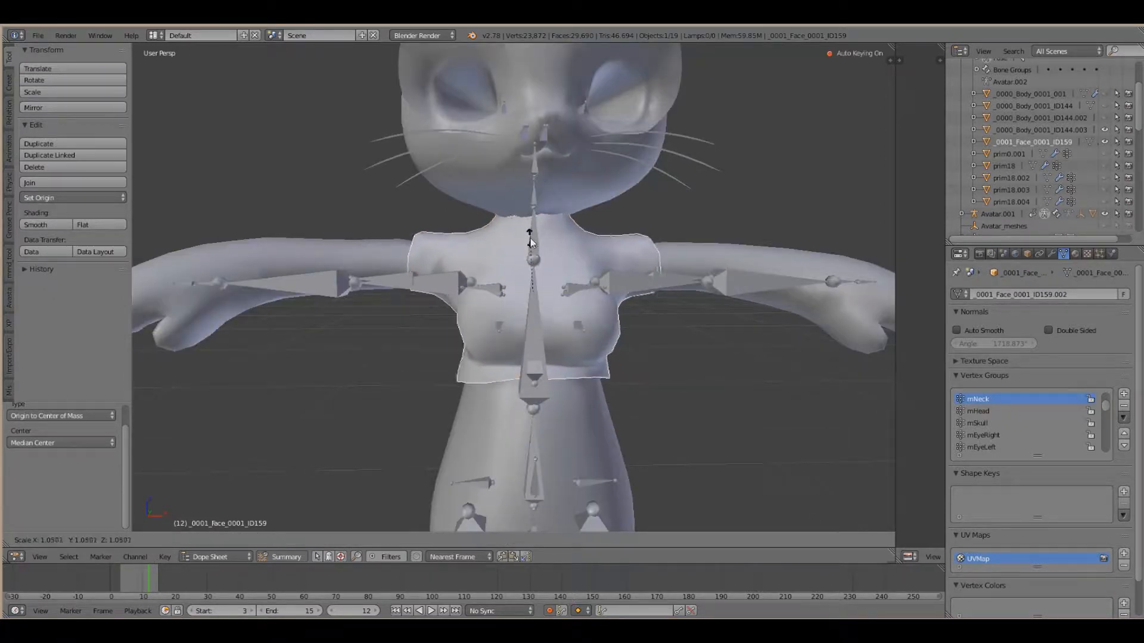
click(532, 242)
middle_drag(574, 314, 516, 300)
scroll(698, 295, down, 3)
scroll(602, 301, up, 3)
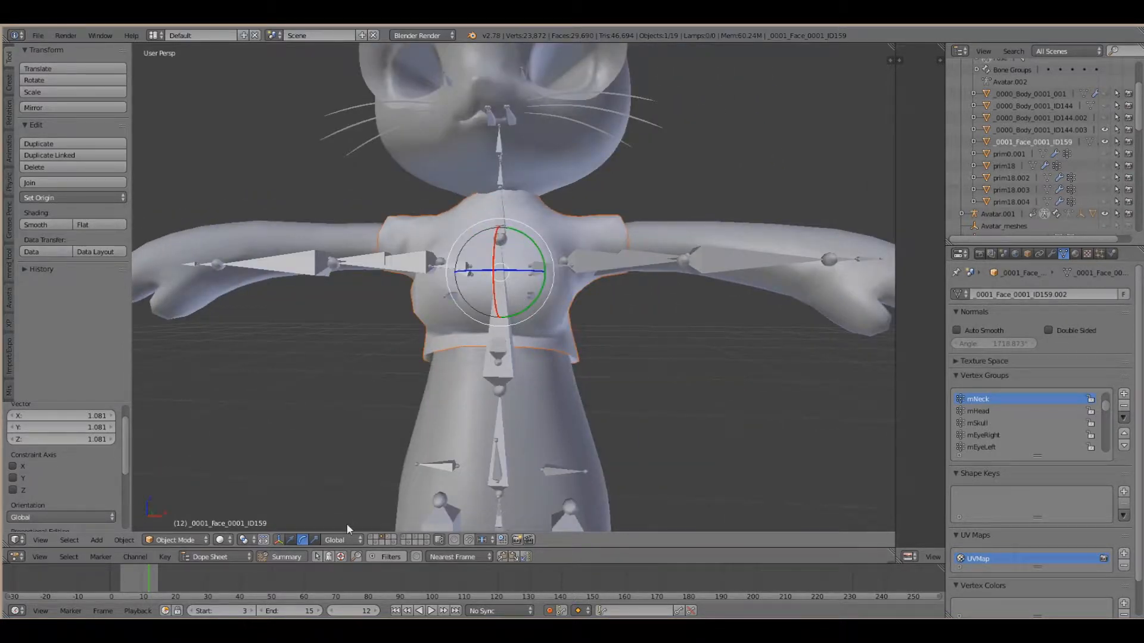
Move the shirt down about 0.009 along the Z axis and inspect its fit from the side and below
click(292, 540)
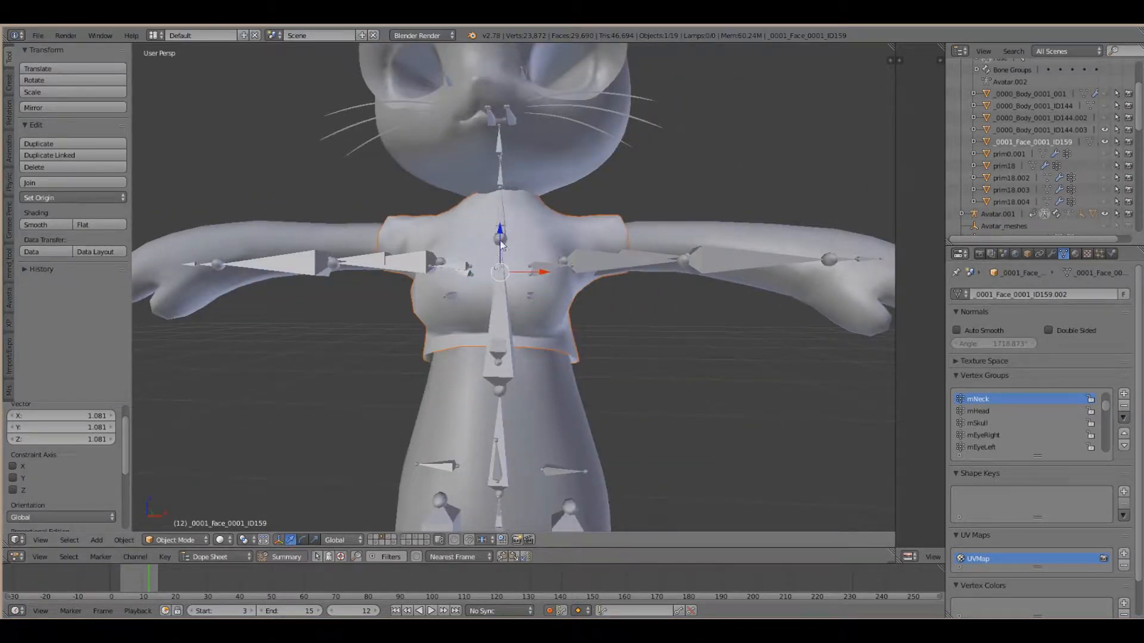
drag(500, 241, 501, 248)
middle_drag(501, 248, 521, 321)
middle_drag(435, 349, 402, 336)
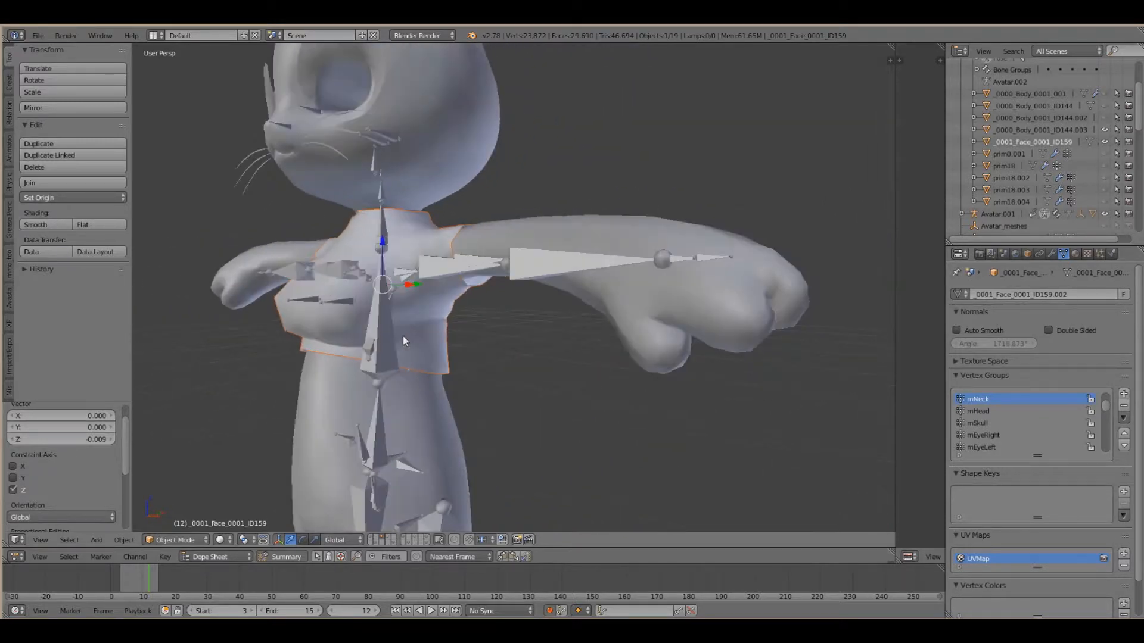
scroll(429, 301, up, 5)
scroll(428, 298, down, 3)
middle_drag(385, 459, 426, 416)
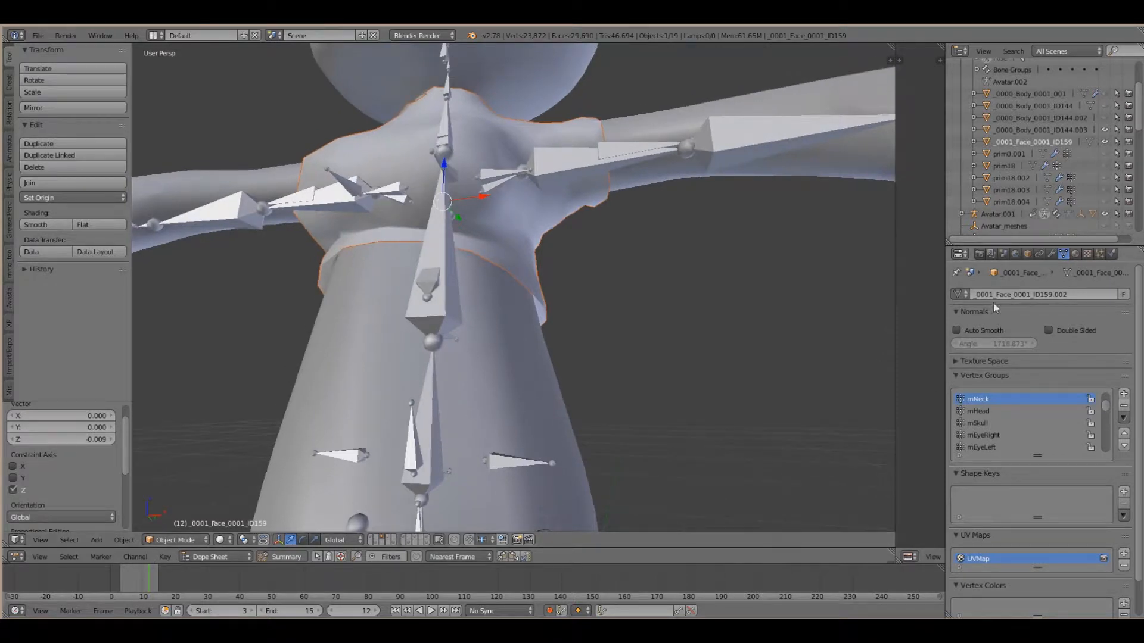
Add a Solidify modifier to the shirt and inspect the thickness at its hem
click(1051, 254)
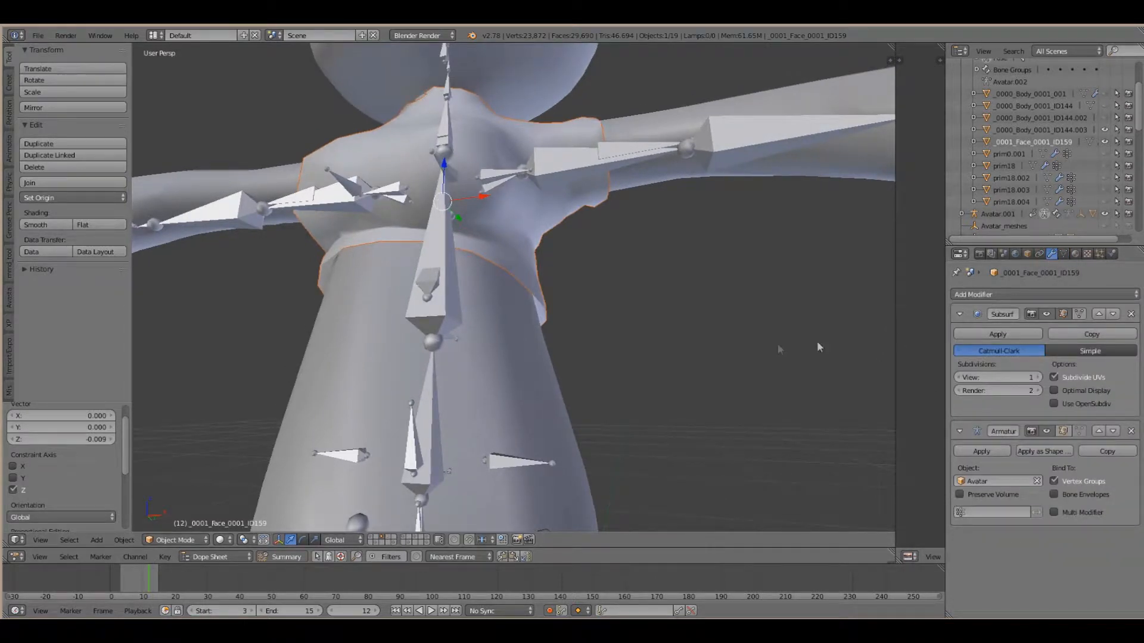
right_click(510, 240)
scroll(572, 263, down, 5)
scroll(552, 306, up, 3)
click(1025, 295)
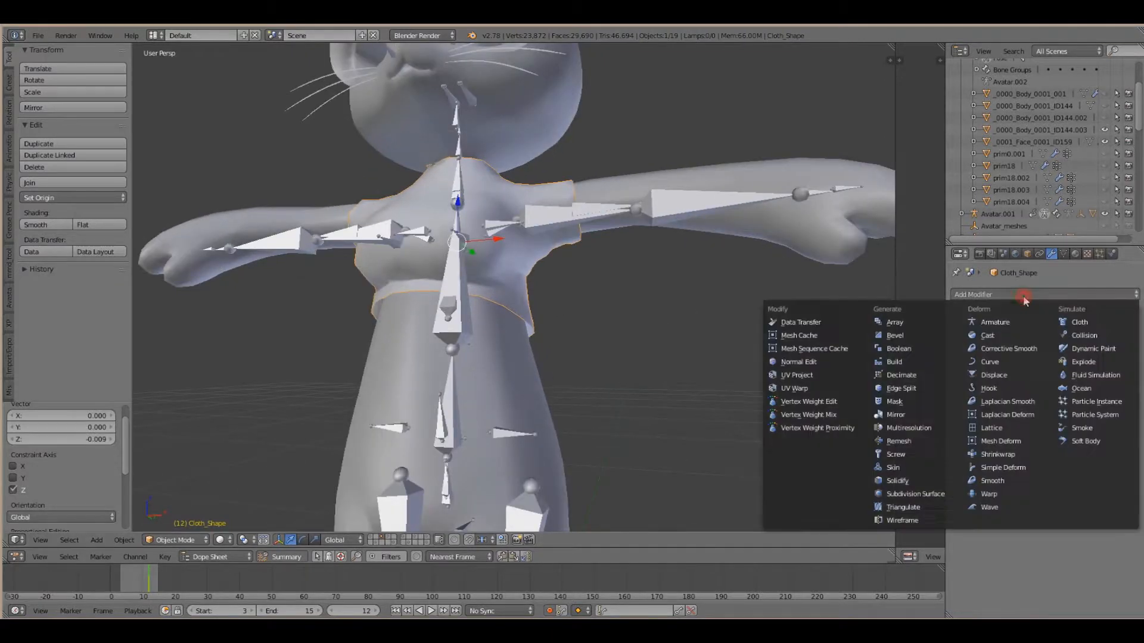
click(912, 481)
scroll(653, 384, up, 5)
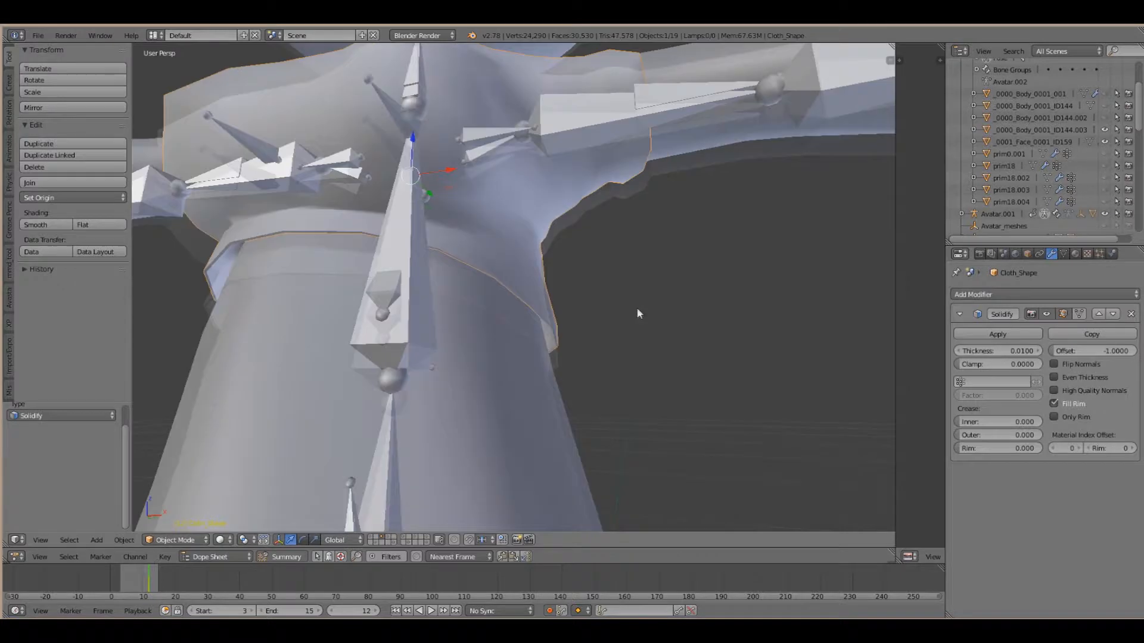
scroll(635, 313, down, 5)
scroll(605, 329, up, 5)
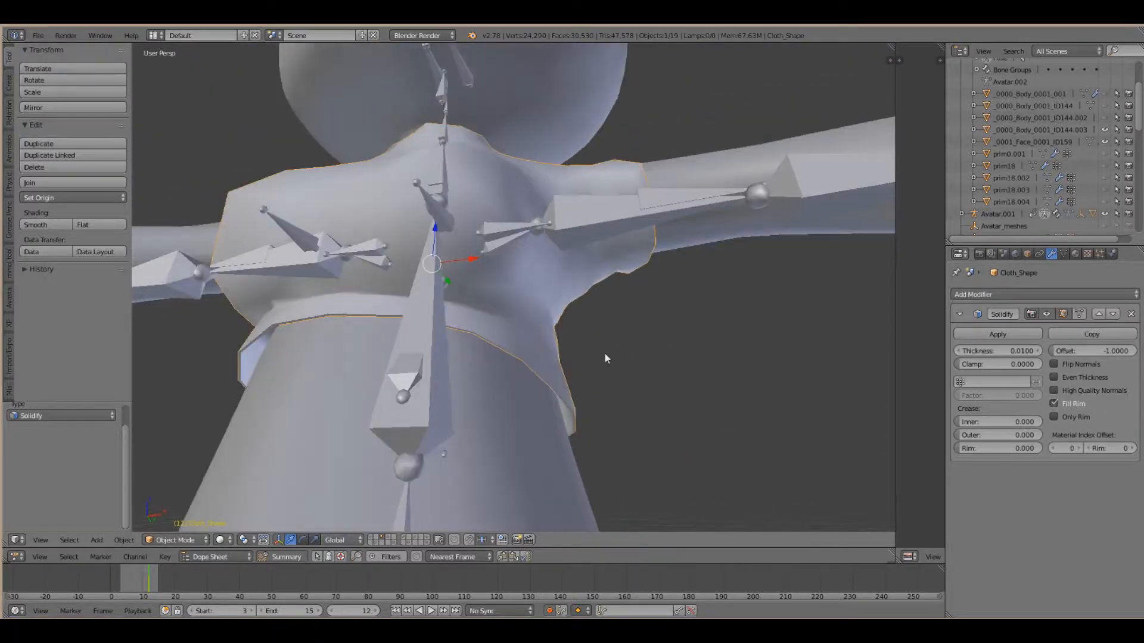
Set the shirt's Solidify thickness to 0.029 and check it on the body
drag(1000, 353, 1028, 352)
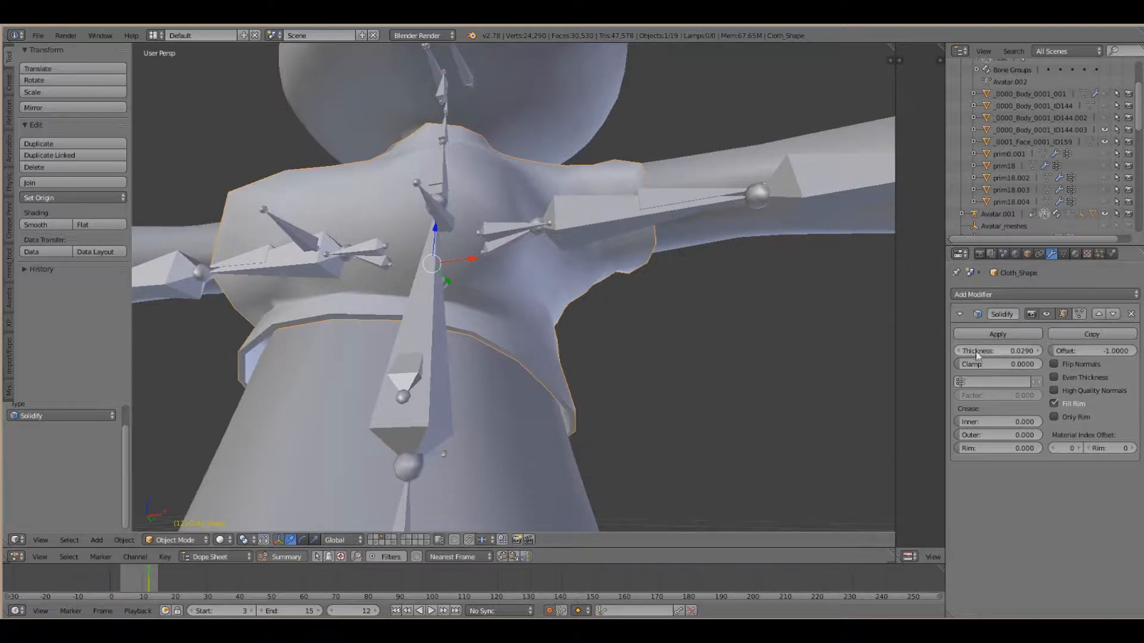
scroll(797, 328, down, 3)
scroll(672, 359, up, 4)
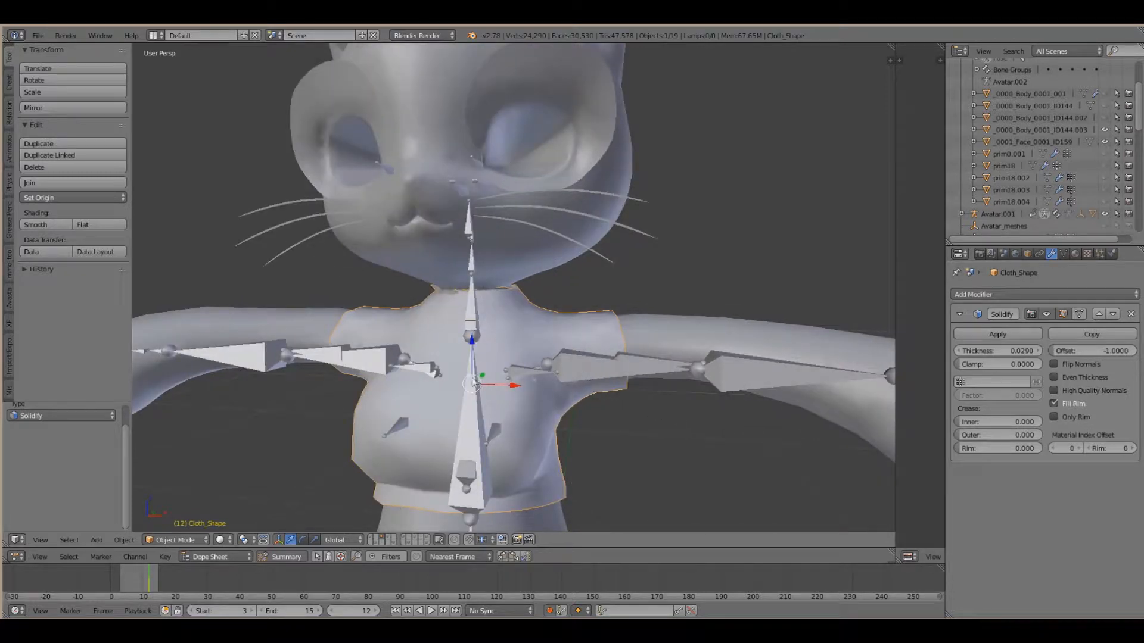
Switch the shirt to Sculpt Mode and turn its neckline into view
click(174, 540)
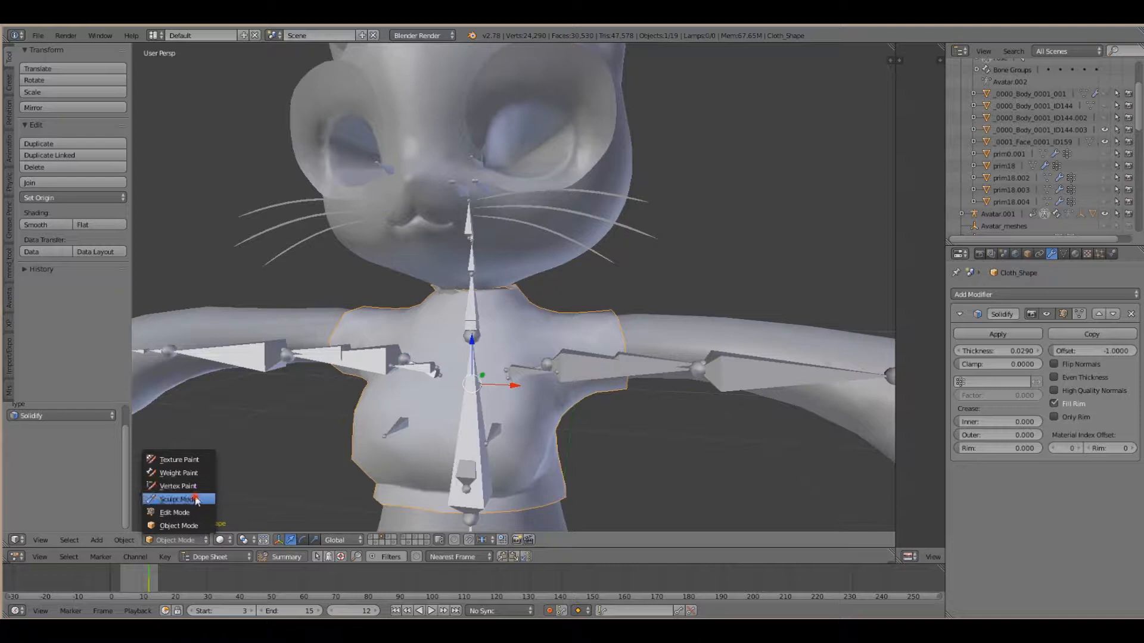
click(197, 501)
middle_drag(448, 311, 483, 313)
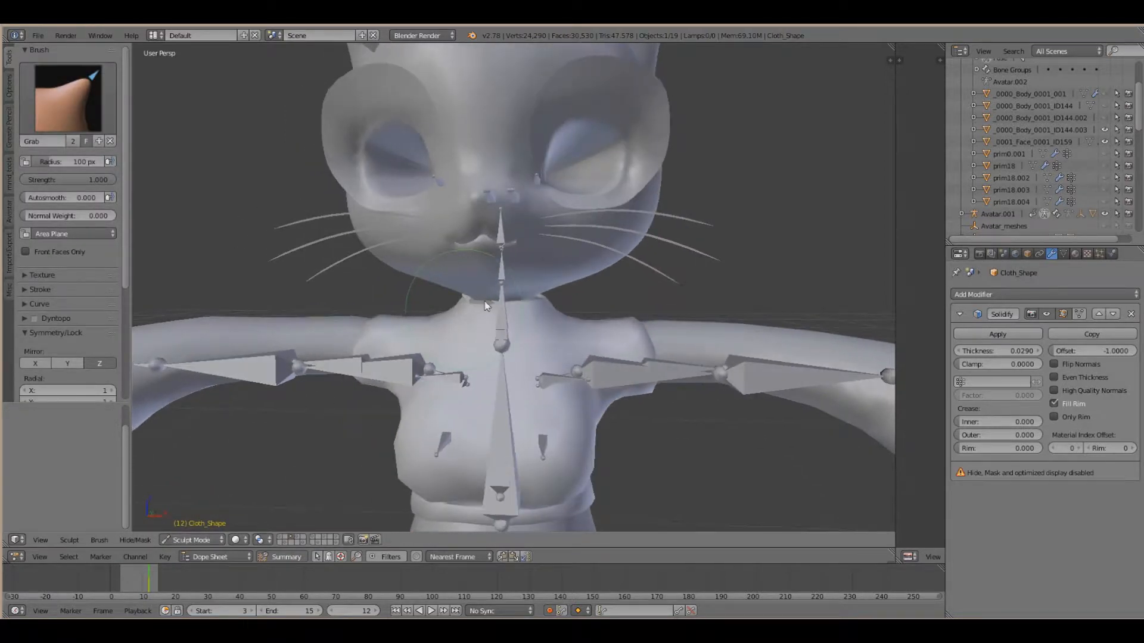
drag(482, 313, 479, 317)
click(534, 316)
key(ctrl+z)
key(ctrl+z)
key(ctrl+z)
Toggle the X-axis sculpt mirroring and reshape the collar's front sides and back with small Grab brush strokes
click(29, 364)
drag(476, 315, 474, 319)
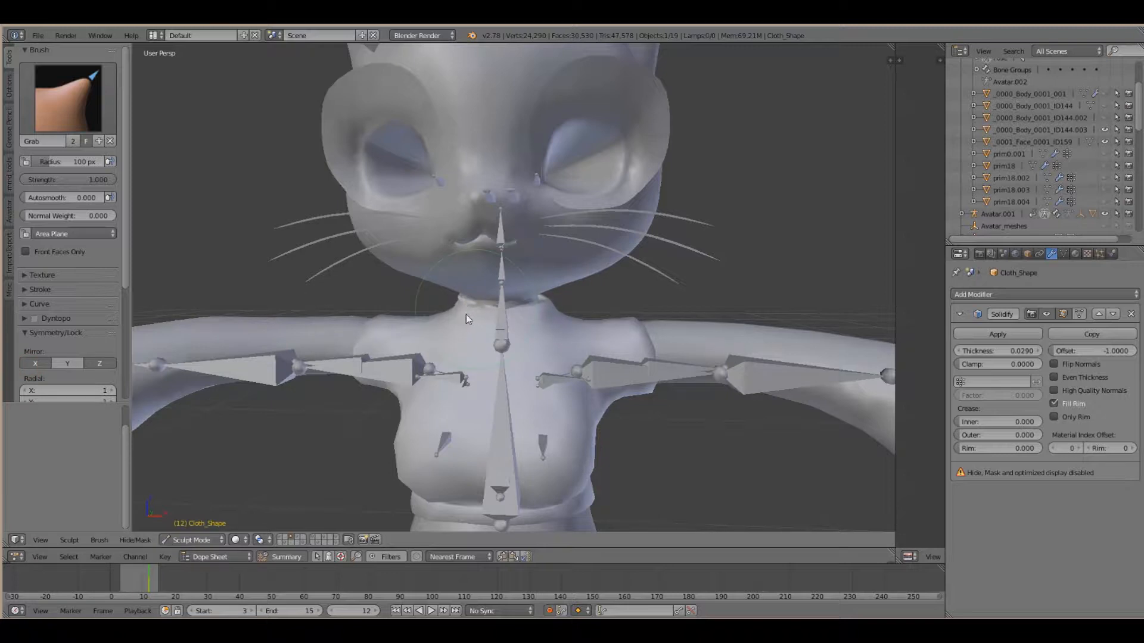
drag(547, 311, 548, 310)
middle_drag(549, 310, 390, 327)
scroll(405, 329, up, 3)
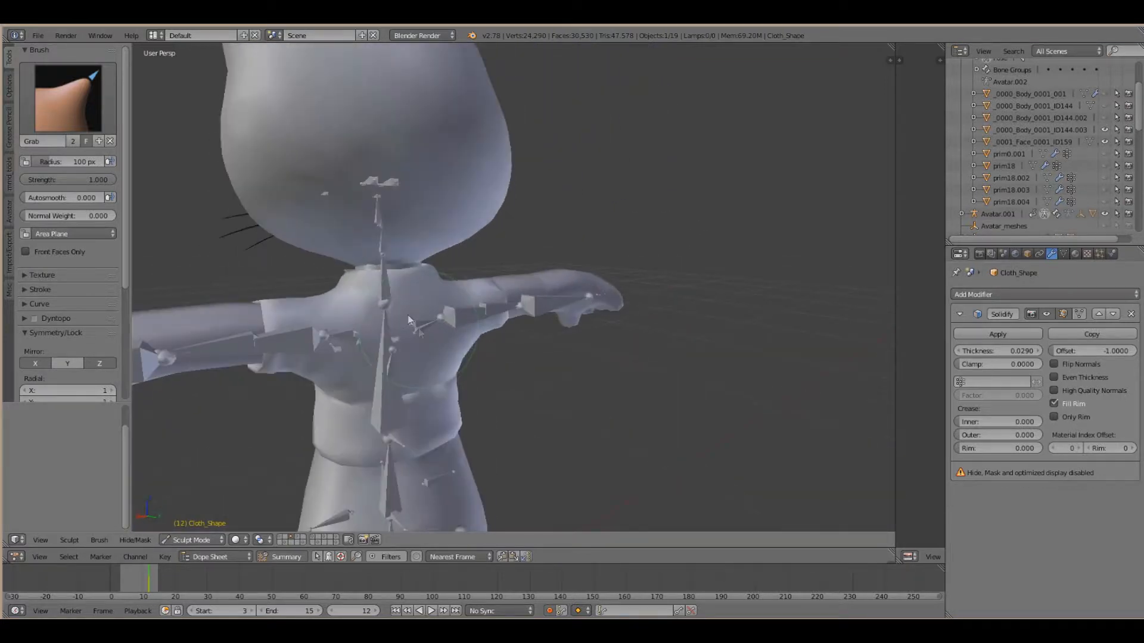
drag(365, 283, 353, 274)
Hide the Avatar armature so that only the body and shirt show
mouse_move(398, 407)
middle_down()
mouse_move(424, 296)
mouse_move(510, 271)
mouse_move(447, 345)
mouse_move(480, 374)
mouse_move(596, 381)
middle_up()
scroll(1101, 115, up, 1)
scroll(1101, 115, up, 2)
click(1105, 102)
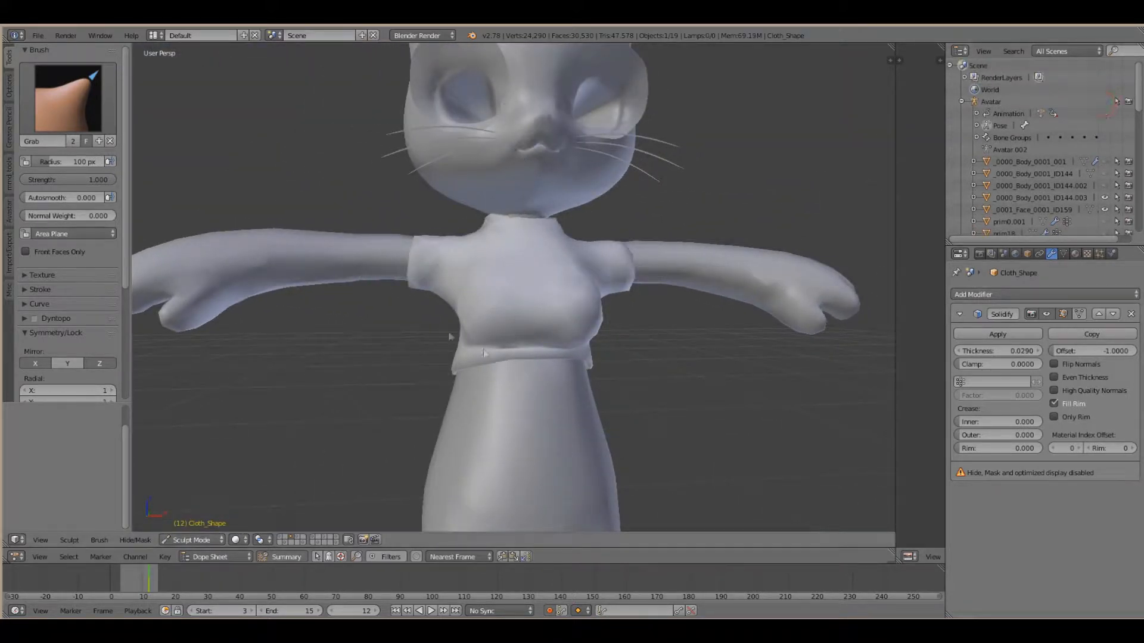
scroll(277, 238, up, 4)
Inflate the underside of one sleeve and a spot on the collar edge with the Inflate/Deflate brush
click(62, 94)
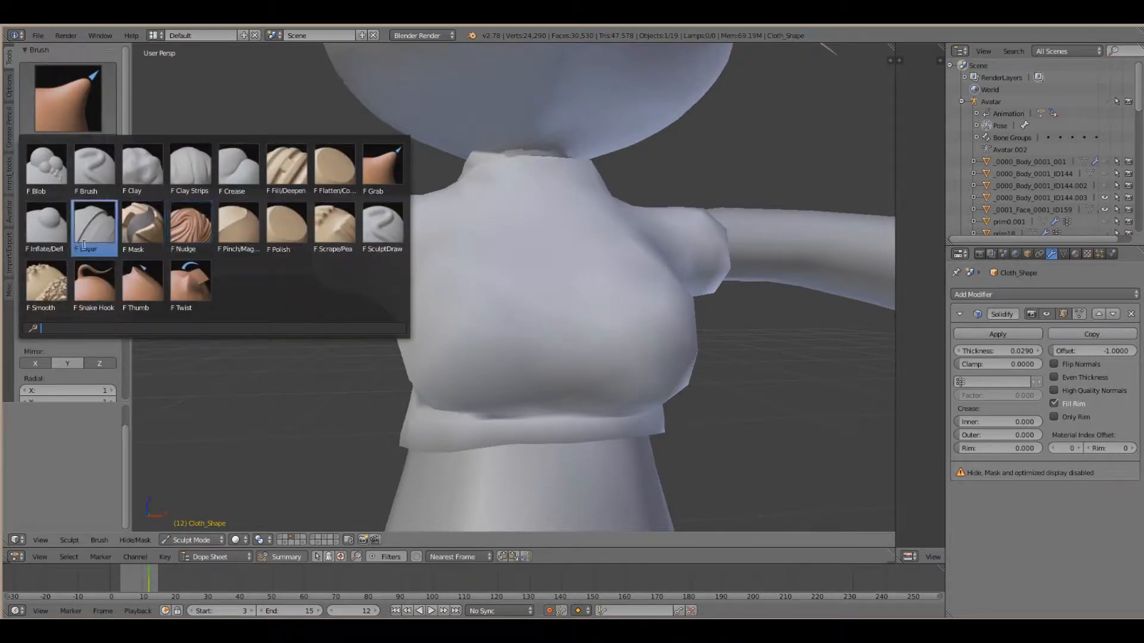
click(94, 229)
click(375, 280)
drag(366, 283, 360, 280)
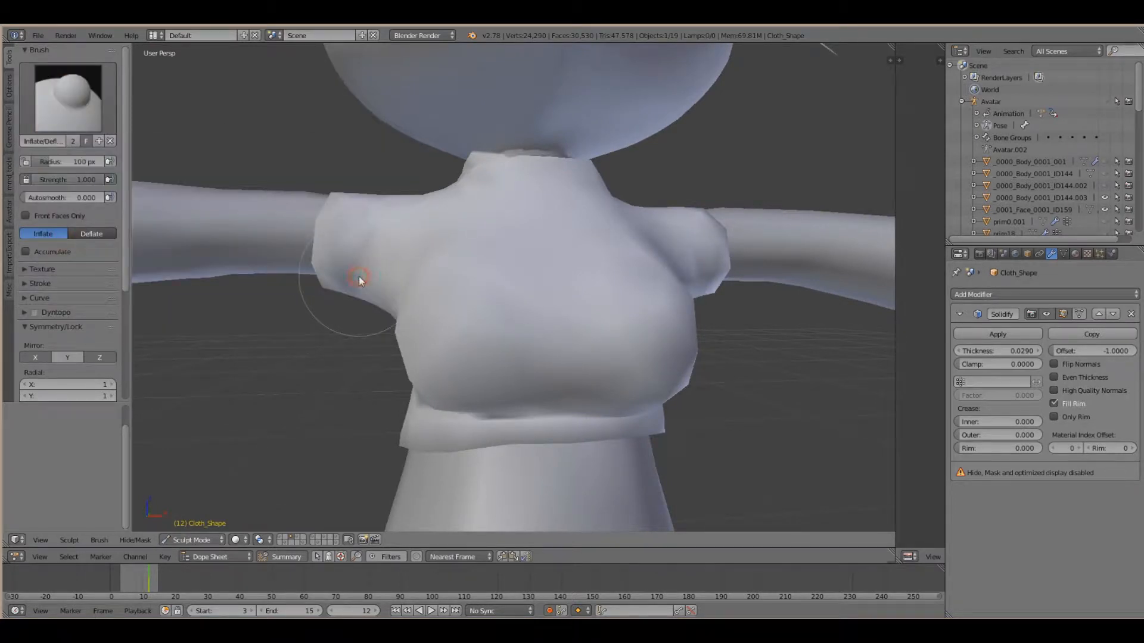
middle_drag(359, 279, 420, 305)
scroll(596, 294, down, 4)
scroll(687, 319, up, 4)
scroll(416, 312, down, 4)
scroll(416, 311, up, 2)
scroll(402, 298, up, 5)
click(418, 178)
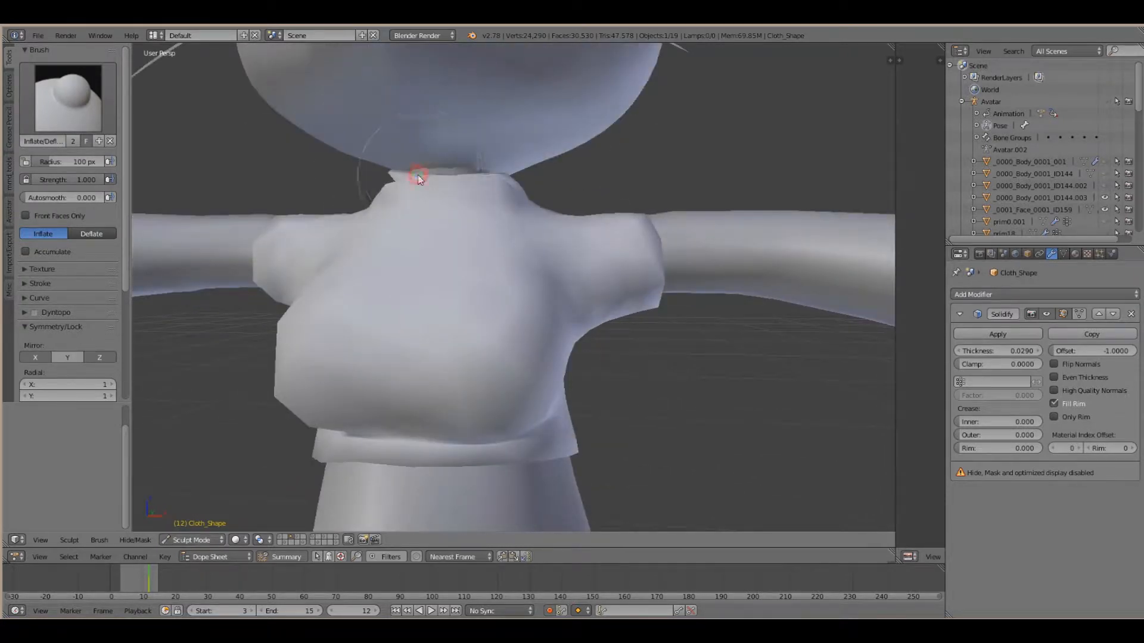
scroll(489, 250, down, 3)
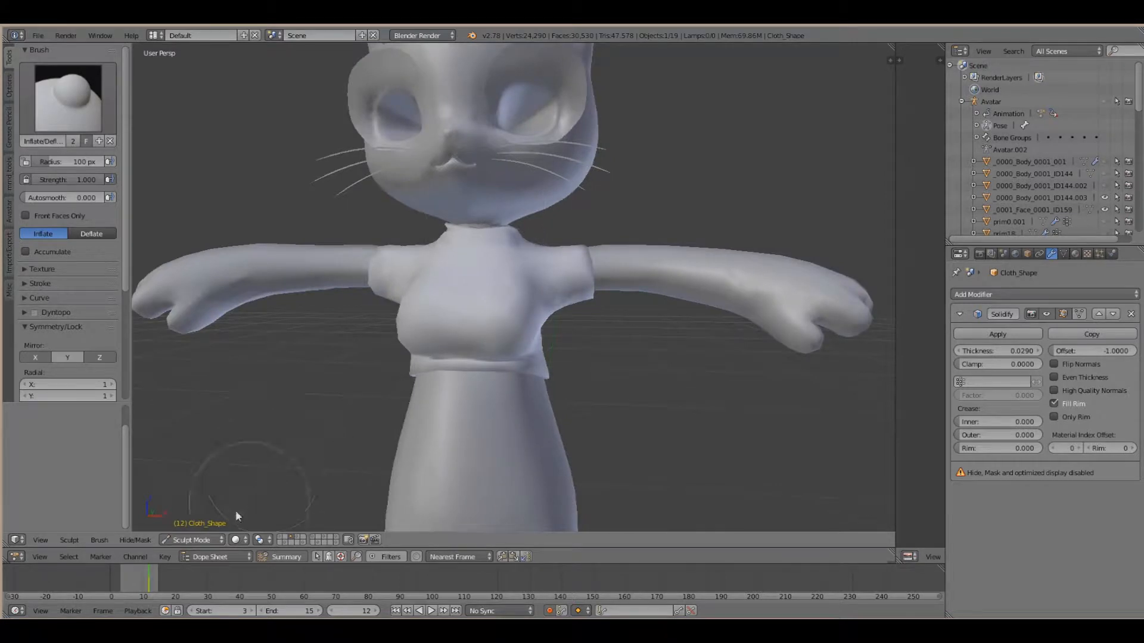
Apply Subdivide Smooth to the whole shirt mesh in Edit Mode, with one cut and smoothness 1.000
click(202, 540)
click(184, 515)
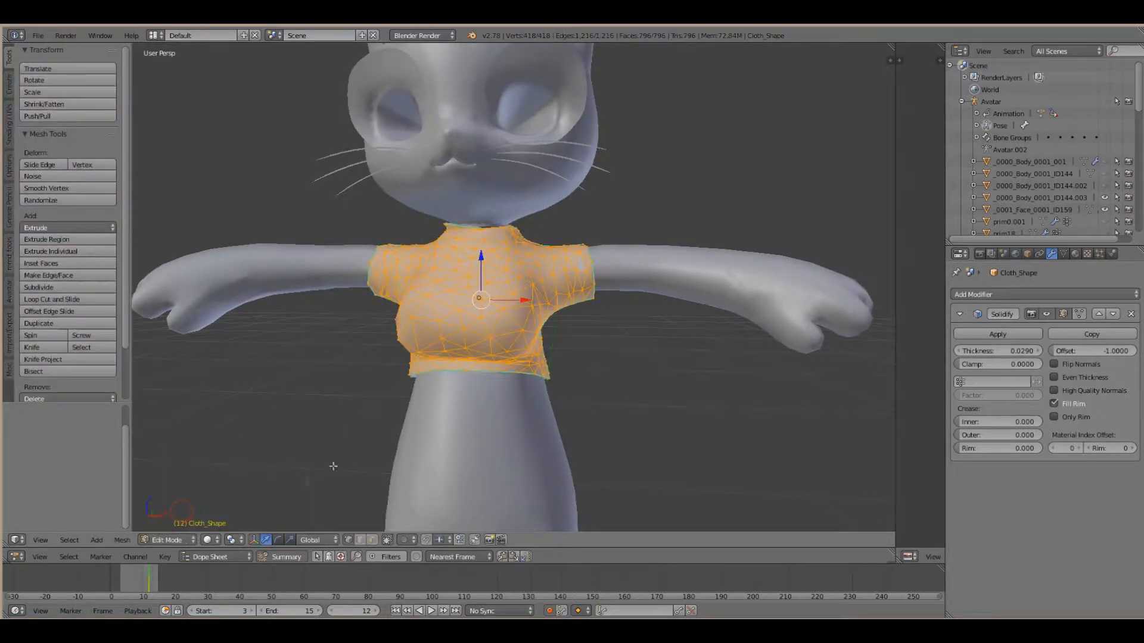
scroll(434, 394, up, 2)
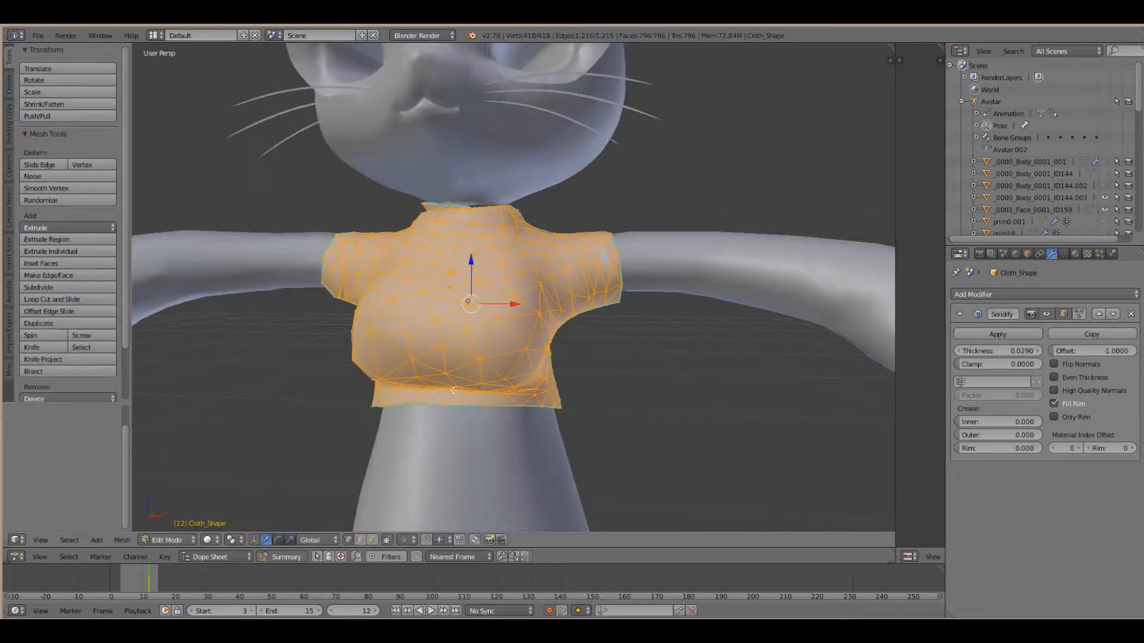
key(w)
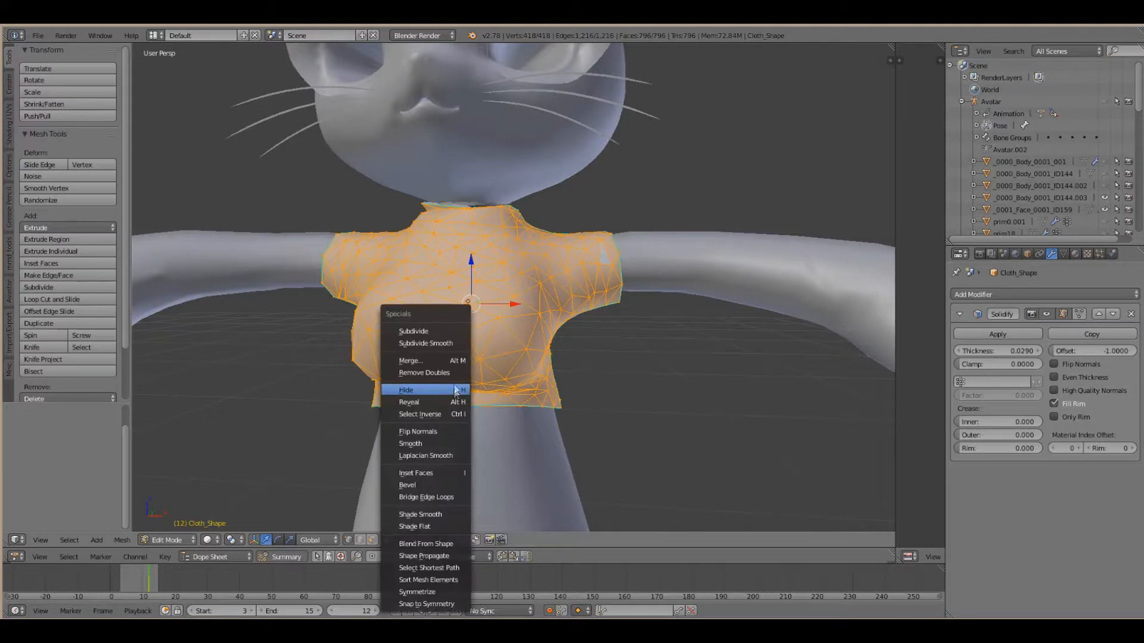
click(446, 345)
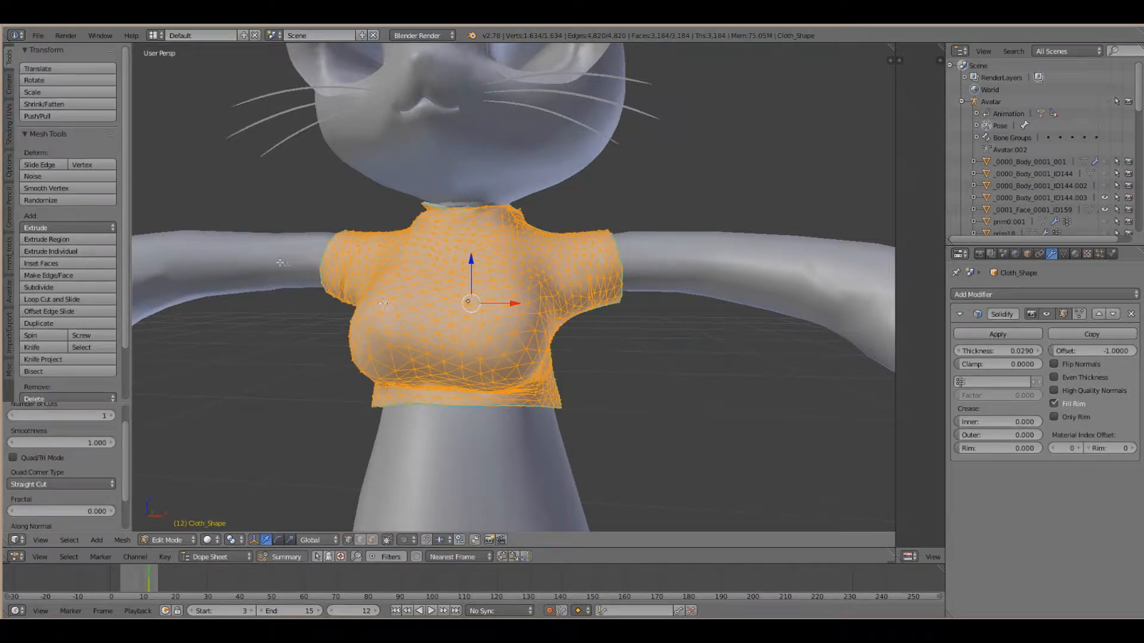
key(w)
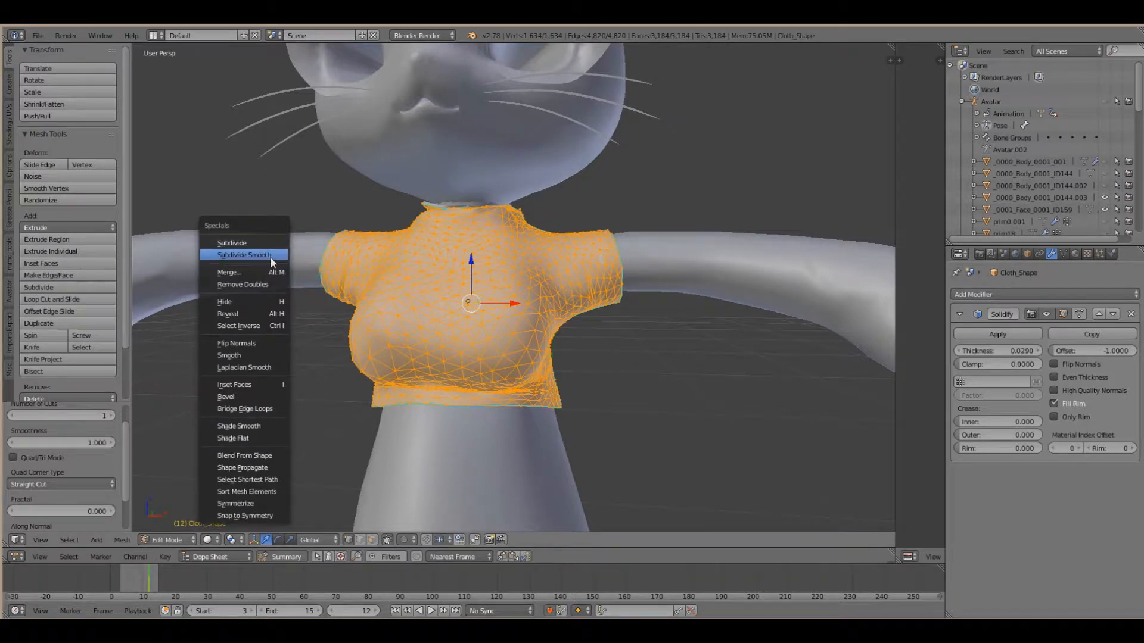
Return the shirt to Sculpt Mode and inspect its sleeves, chest and hem from several sides
click(164, 542)
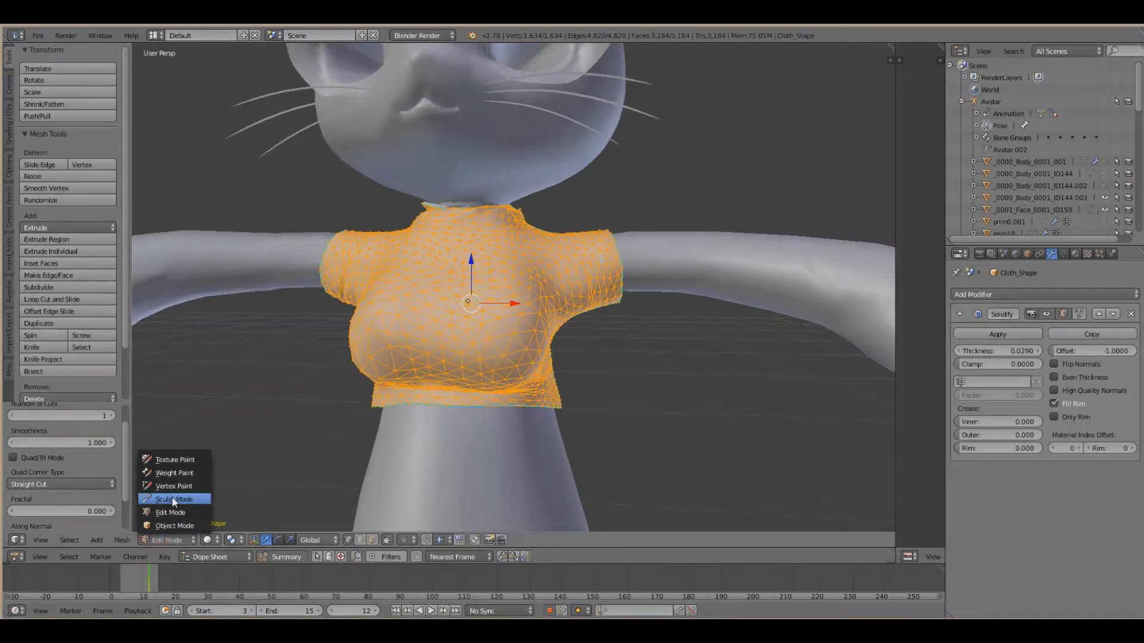
click(172, 496)
mouse_move(567, 325)
middle_down()
mouse_move(446, 309)
mouse_move(319, 331)
mouse_move(308, 321)
middle_up()
scroll(319, 332, down, 4)
middle_drag(659, 321, 435, 314)
scroll(409, 324, up, 3)
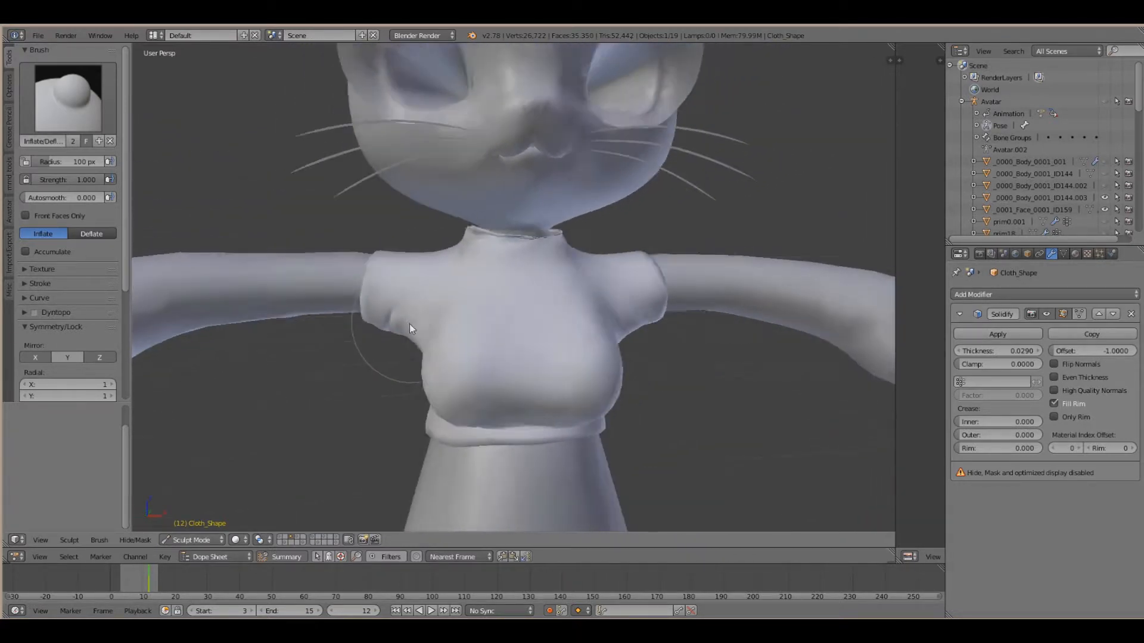
scroll(417, 339, up, 3)
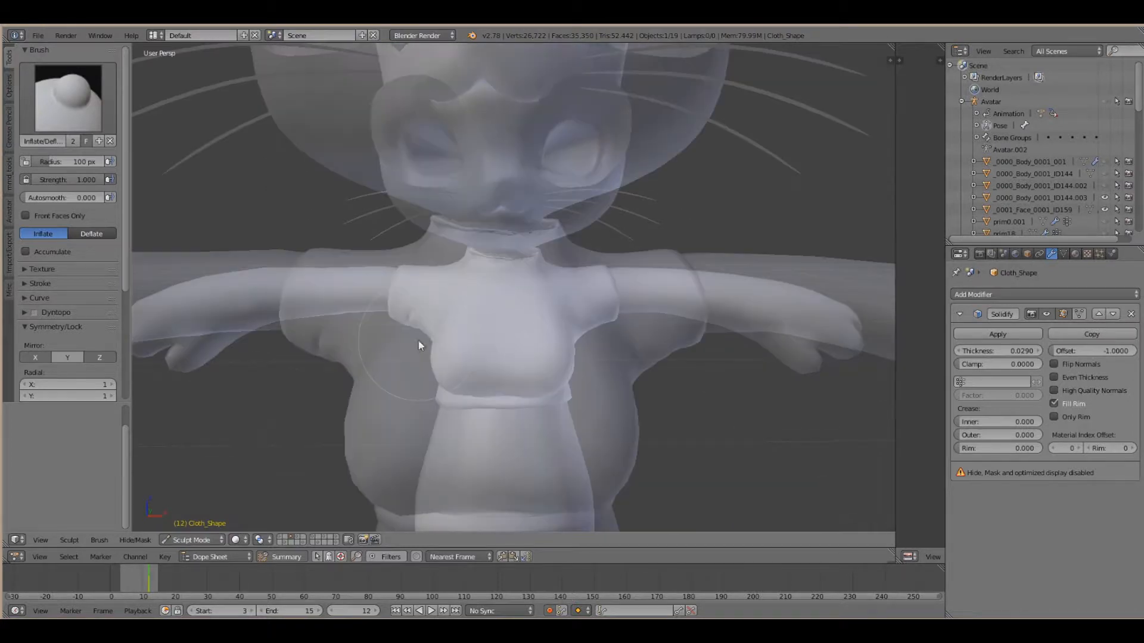
mouse_move(423, 335)
middle_down()
mouse_move(458, 302)
mouse_move(455, 317)
middle_up()
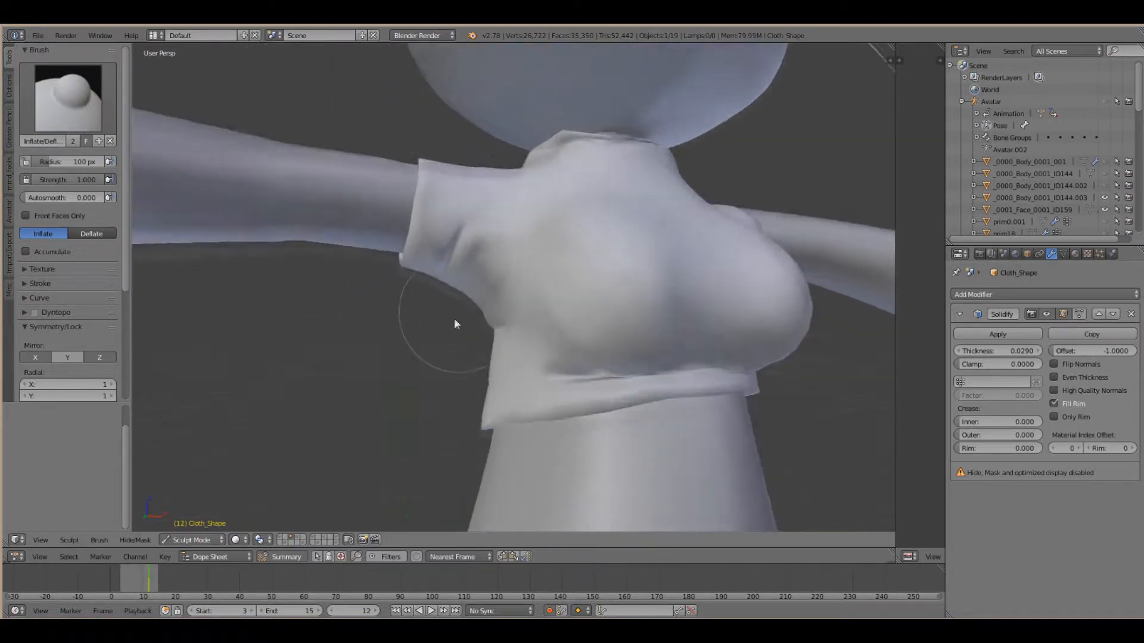
scroll(438, 329, down, 4)
scroll(498, 294, up, 3)
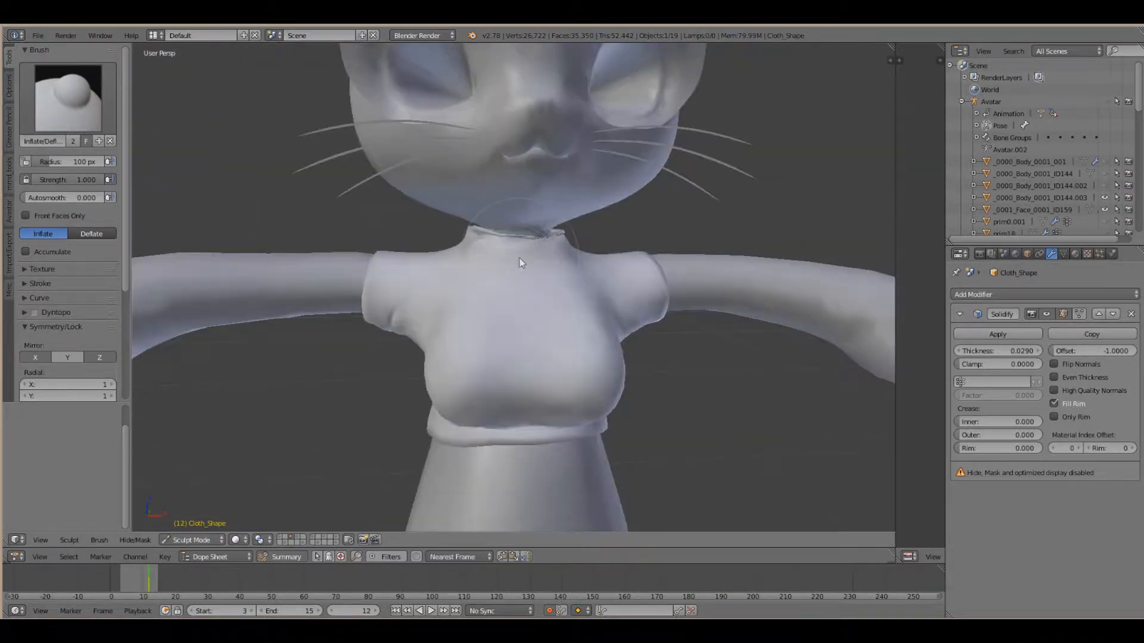
Inflate the front collar edge with a stroke from the middle of the neck to its side
middle_drag(524, 255, 516, 276)
scroll(531, 271, up, 3)
drag(520, 245, 596, 228)
Hide the _0001_Face_0001_ID159 head mesh to expose the neck opening
scroll(1079, 170, down, 5)
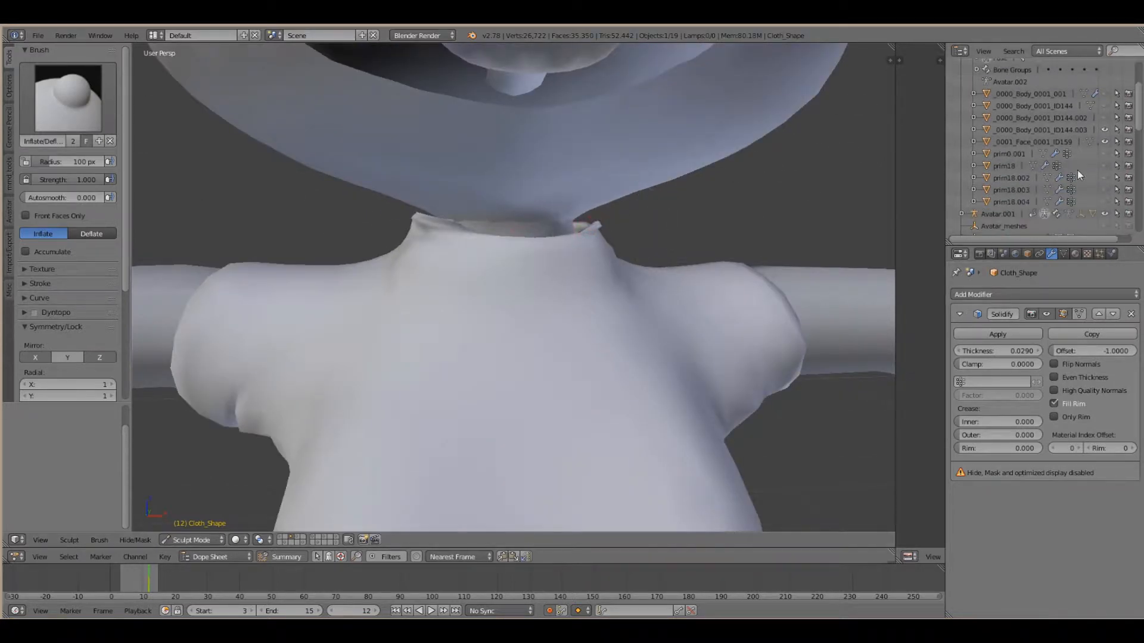
scroll(1091, 172, up, 4)
click(1104, 164)
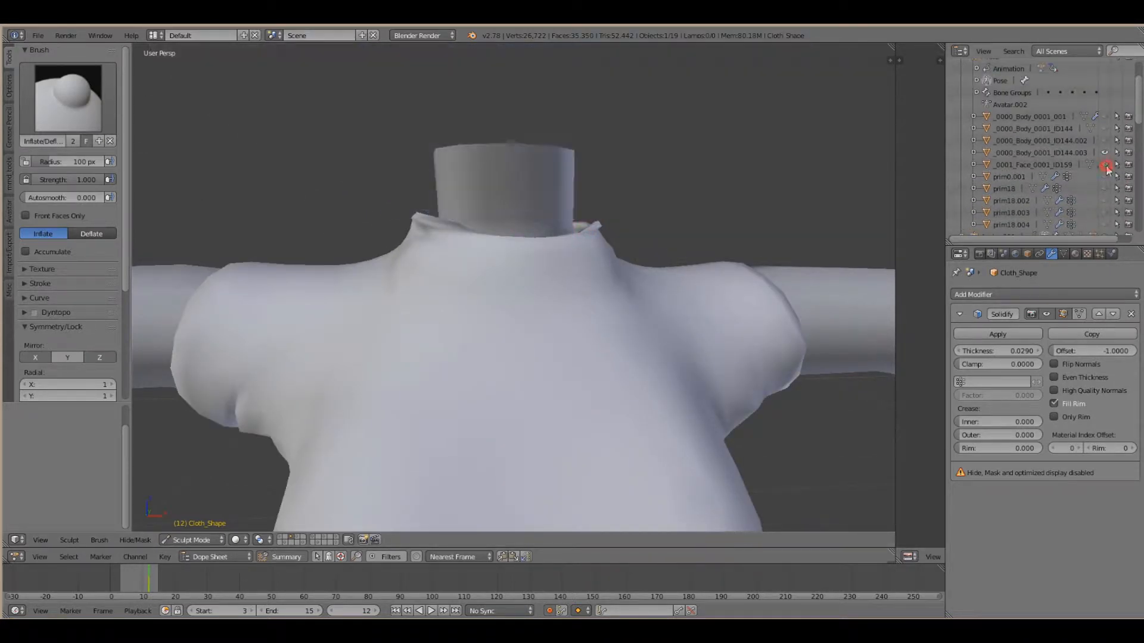
Try an Inflate stroke on the collar's front edge, undo it, and dab the edge nearer the side
scroll(595, 238, down, 5)
middle_drag(593, 346, 595, 355)
scroll(596, 355, up, 4)
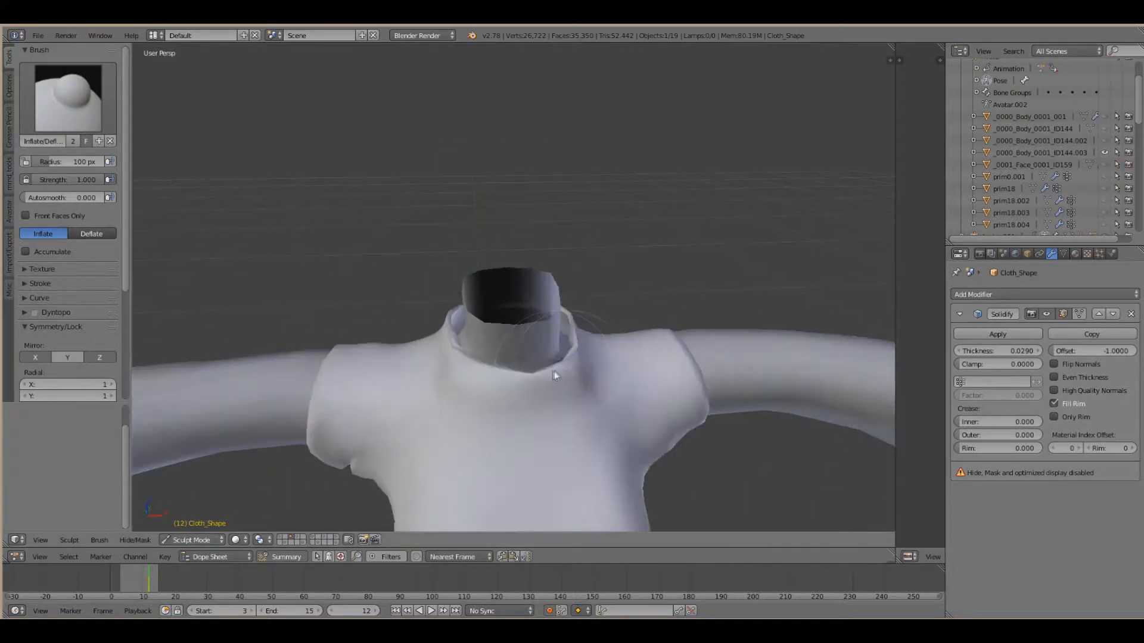
drag(516, 421, 543, 419)
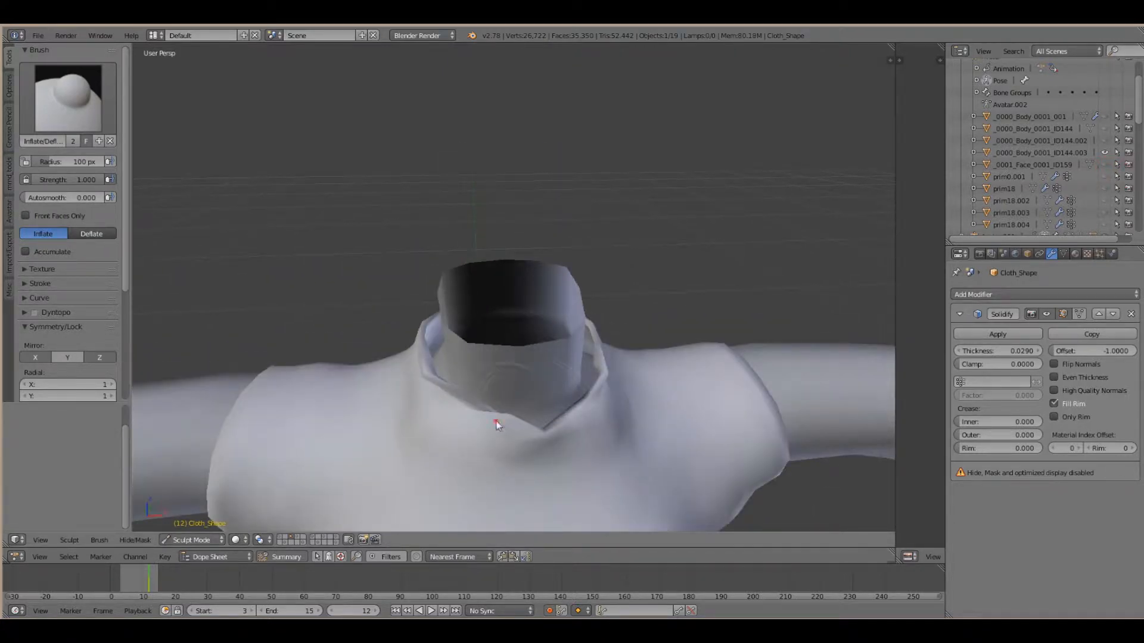
key(ctrl+z)
click(463, 406)
scroll(463, 405, down, 4)
middle_drag(463, 405, 524, 358)
Replace the shirt's Solidify modifier with a new one and set its thickness to 0.036
click(1129, 315)
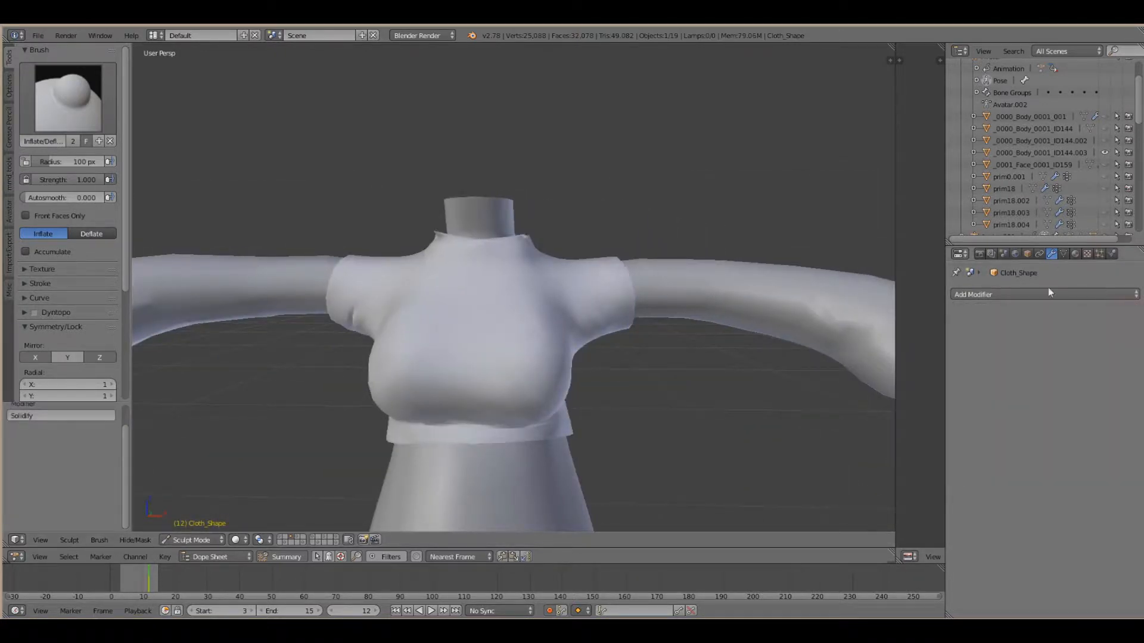
click(1048, 294)
click(888, 486)
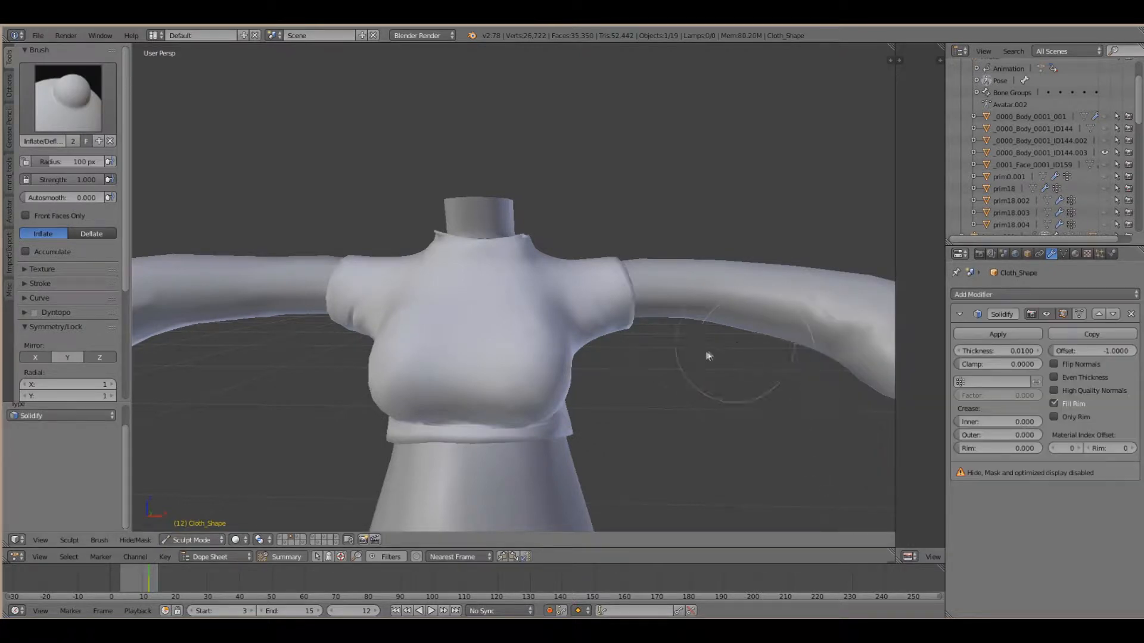
drag(1013, 351, 1040, 351)
Return the shirt to Object Mode and unhide the Avatar armature
middle_drag(619, 365, 204, 529)
click(197, 540)
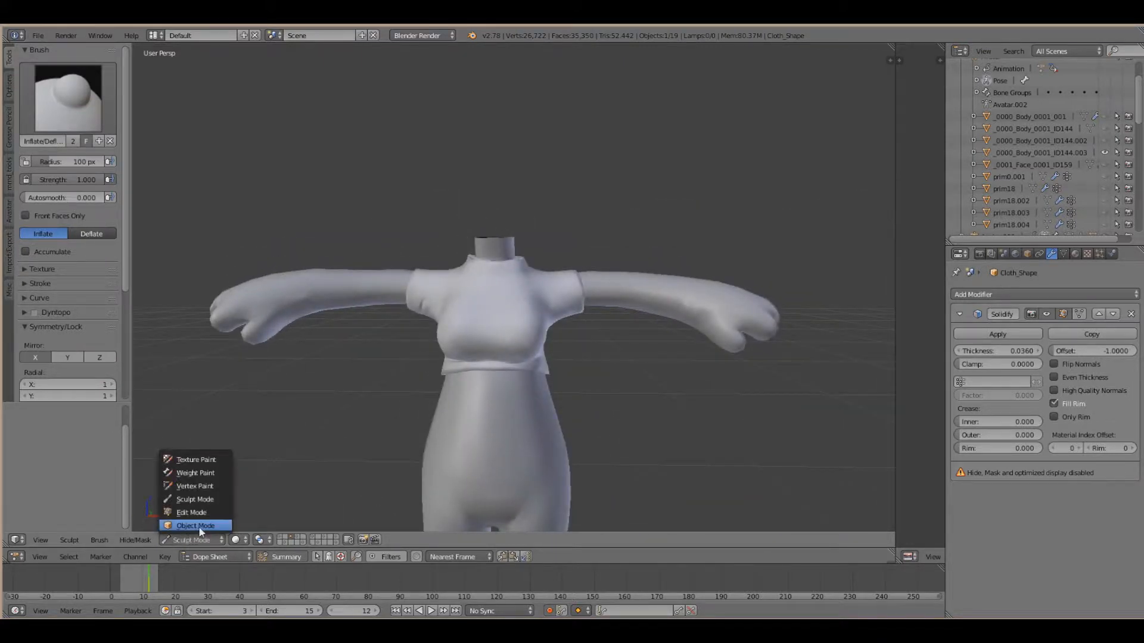
click(195, 526)
scroll(382, 406, up, 4)
scroll(1050, 141, up, 3)
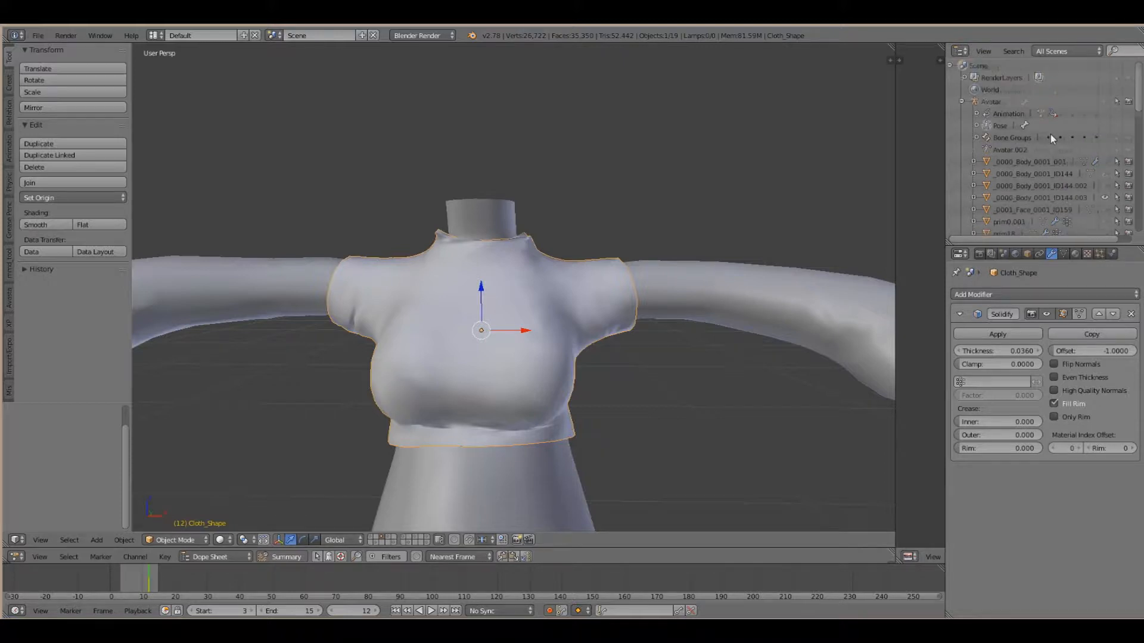
click(1106, 103)
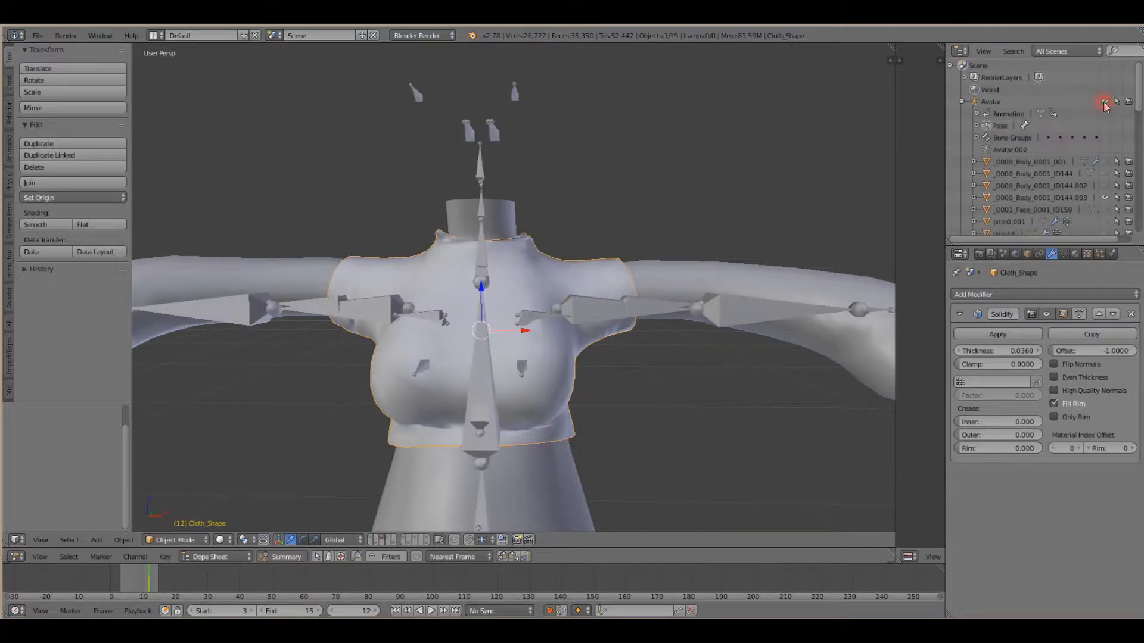
scroll(645, 332, down, 3)
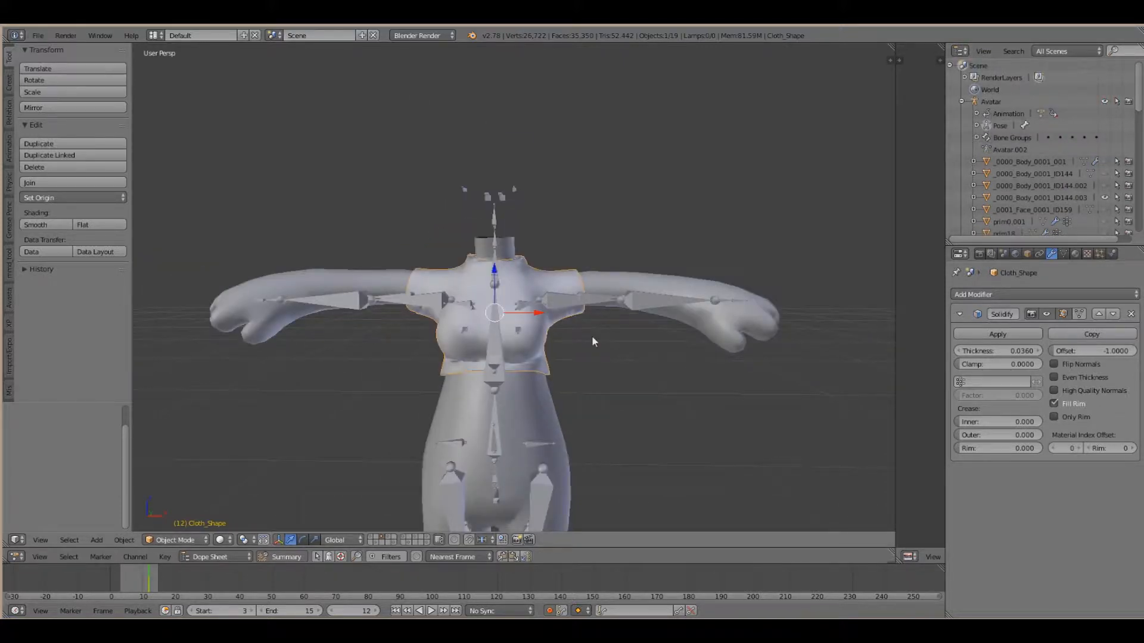
mouse_move(580, 370)
middle_down()
mouse_move(585, 386)
mouse_move(602, 381)
mouse_move(554, 372)
mouse_move(577, 362)
middle_up()
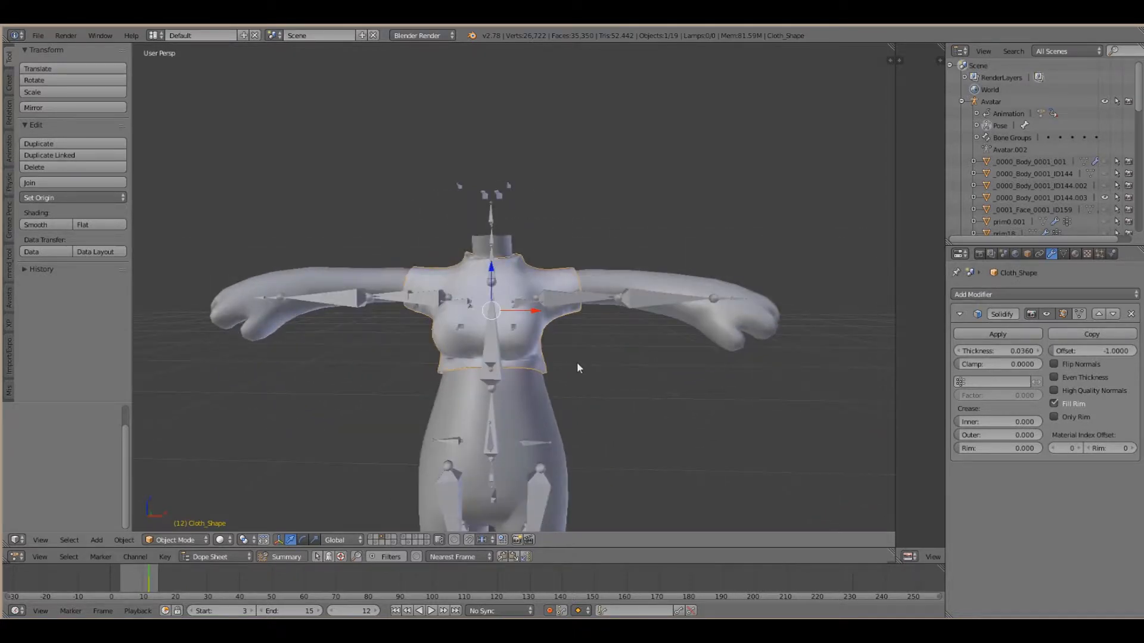
Put the Avatar armature in Pose Mode and select the mShoulderLeft bone
scroll(577, 361, up, 2)
right_click(571, 309)
key(ctrl+Tab)
right_click(570, 308)
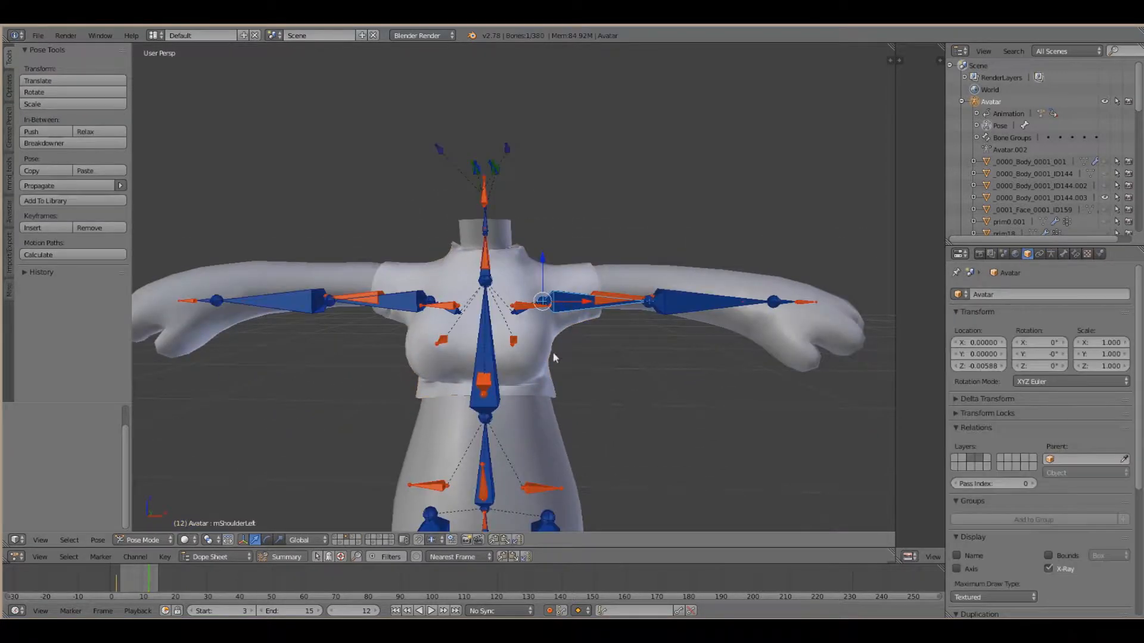
scroll(517, 353, down, 3)
scroll(517, 353, up, 5)
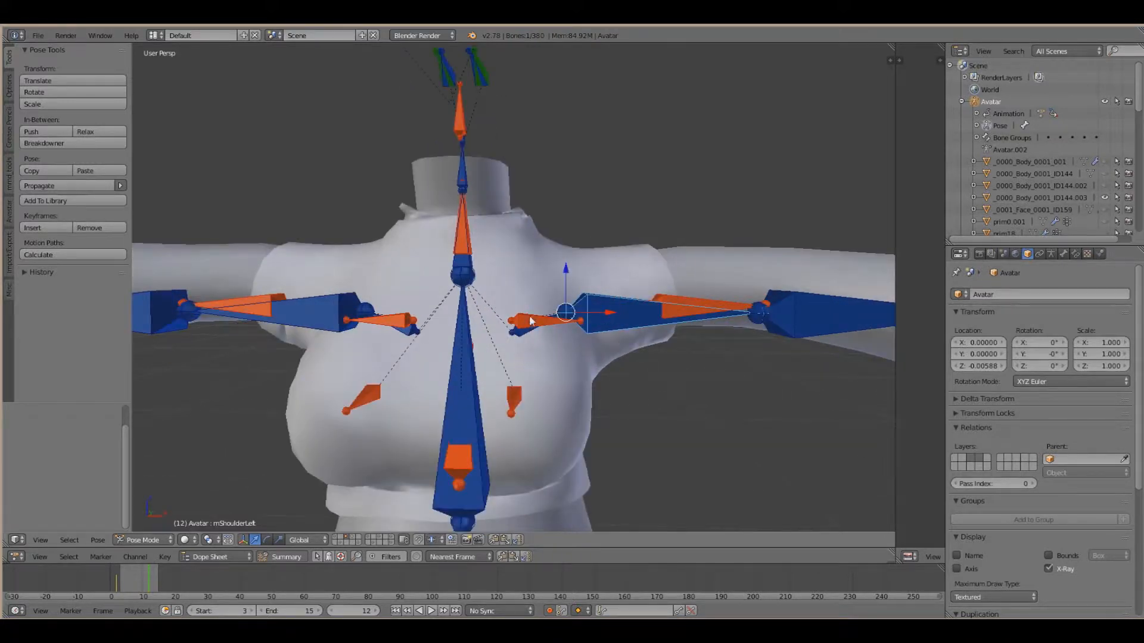
scroll(531, 321, down, 4)
middle_drag(530, 360, 493, 369)
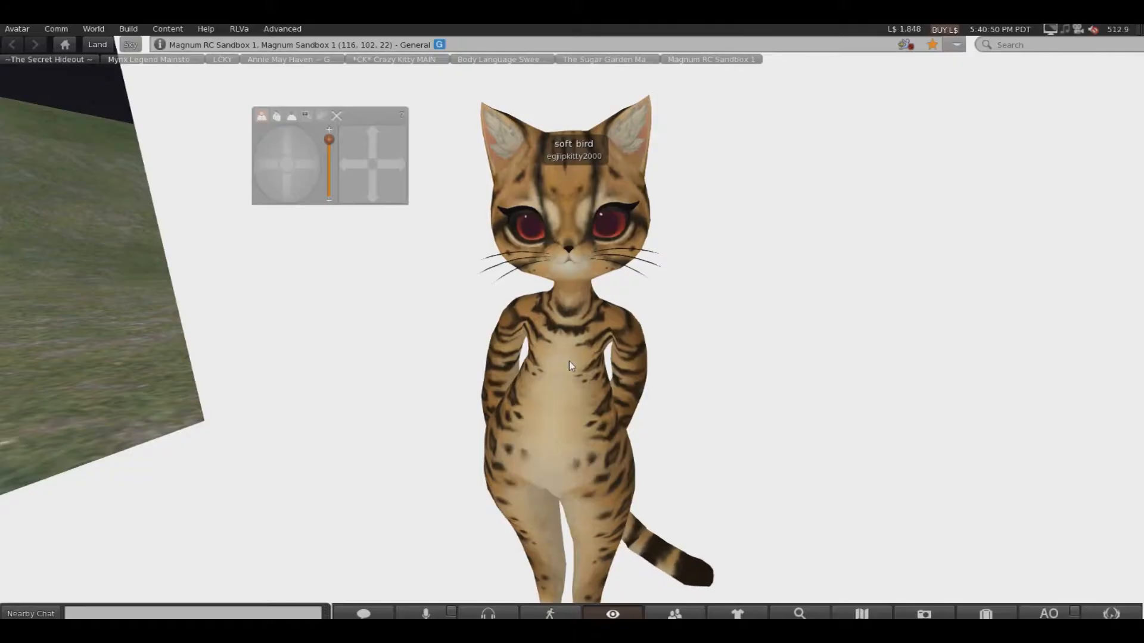
Switch to the Second Life viewer, search the inventory for "bladencat" and wear the Uncut Boob body
click(986, 614)
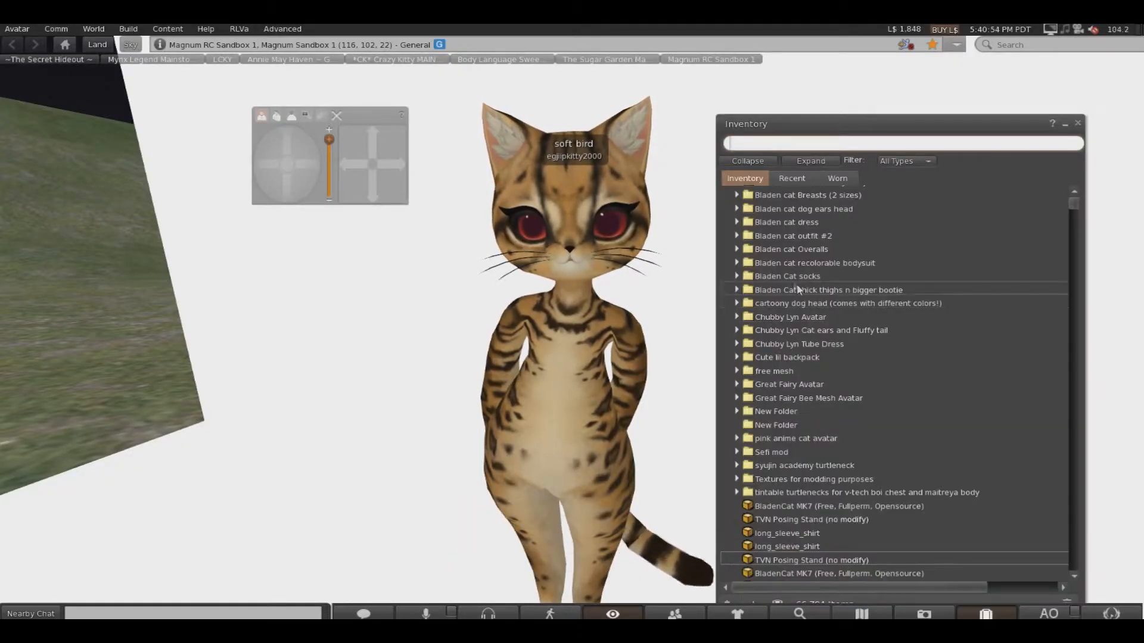
scroll(819, 465, down, 5)
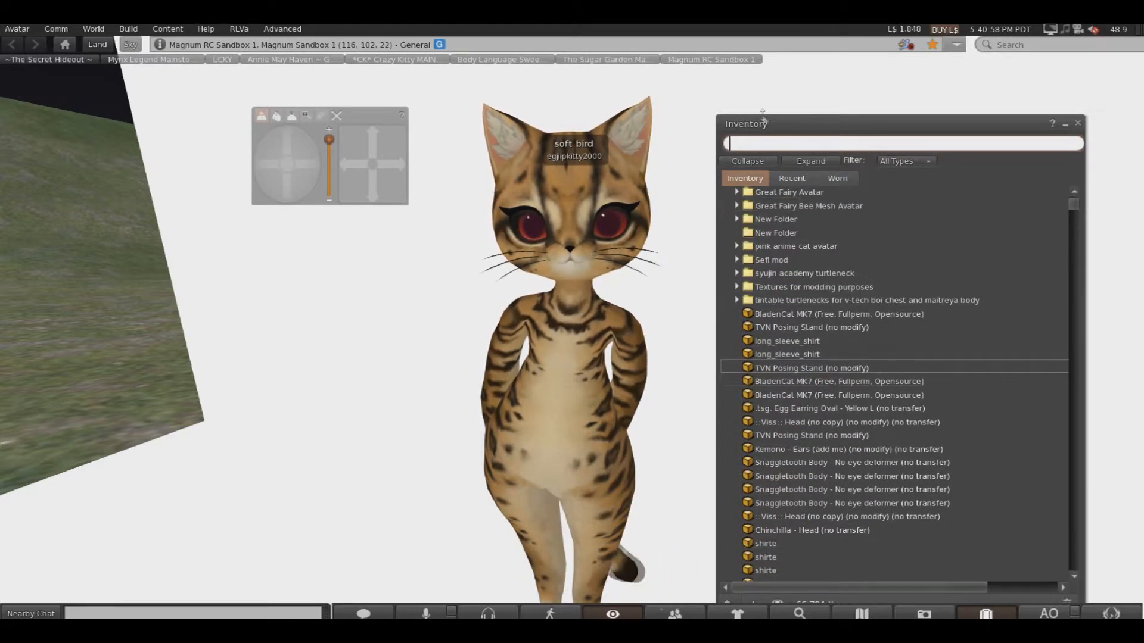
text(bladencat)
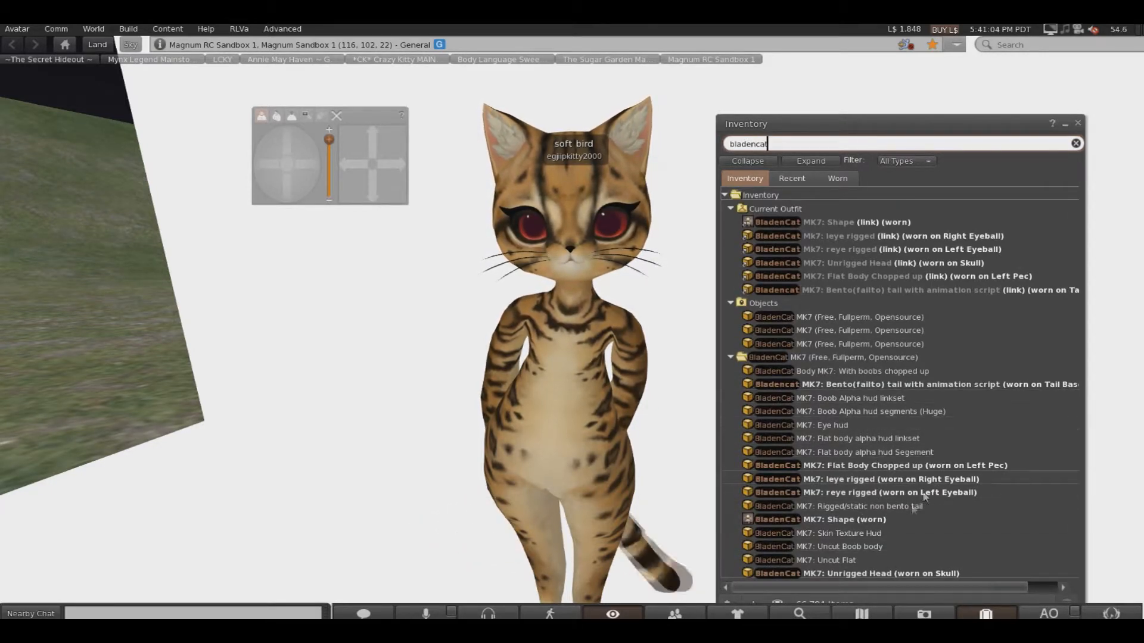
click(886, 545)
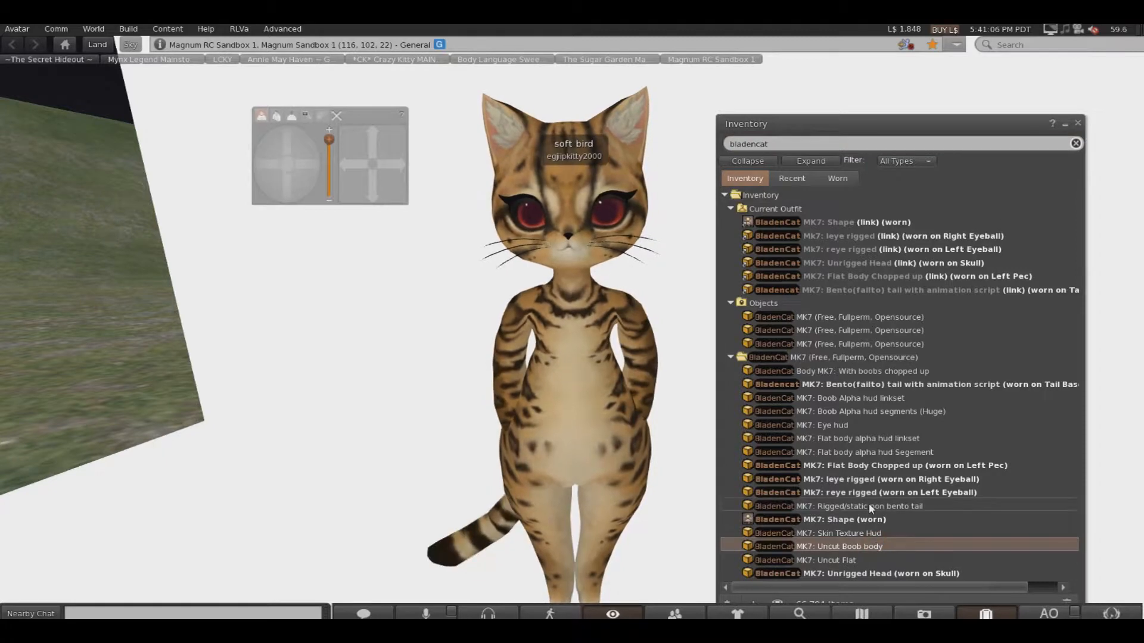
double_click(870, 545)
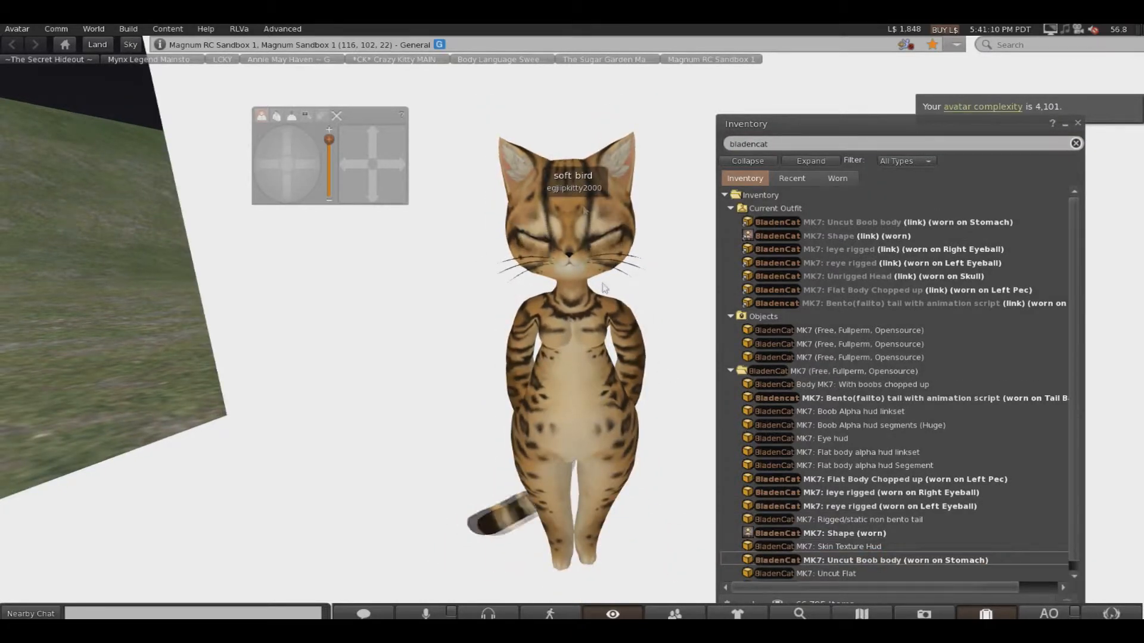
Open the avatar's BladenCat MK7 shape for editing and show its Torso settings
scroll(603, 288, down, 5)
right_click(570, 279)
click(568, 322)
click(598, 256)
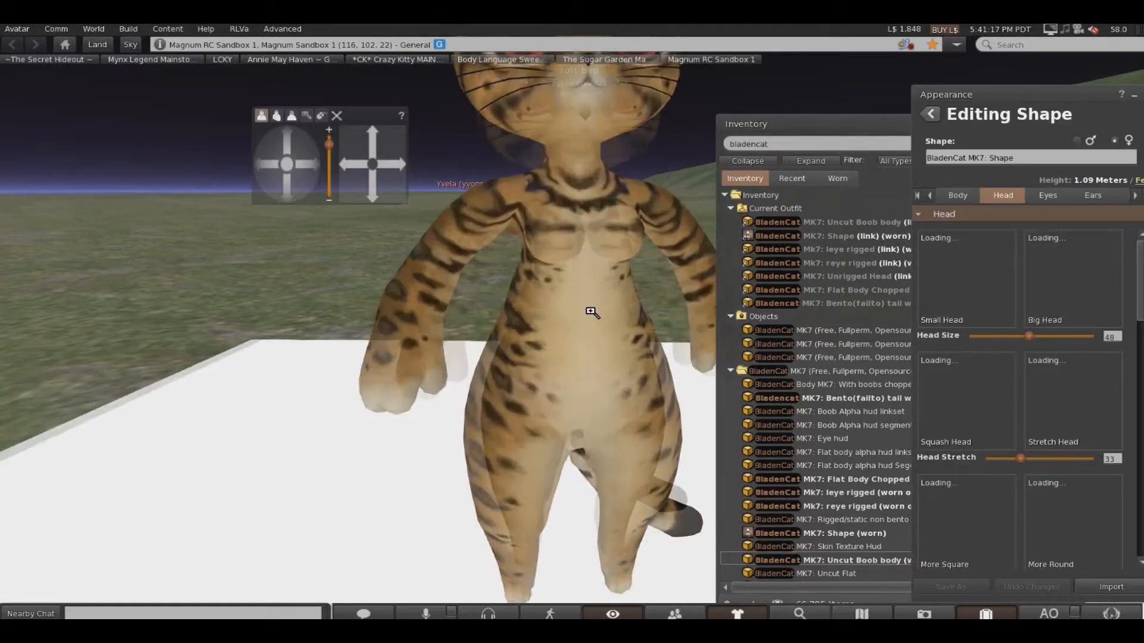
click(1137, 195)
click(1065, 195)
Try a larger Breast Size, set it to 57 instead, and view the avatar's body from the side
drag(1140, 273, 1141, 365)
drag(1047, 398, 1087, 398)
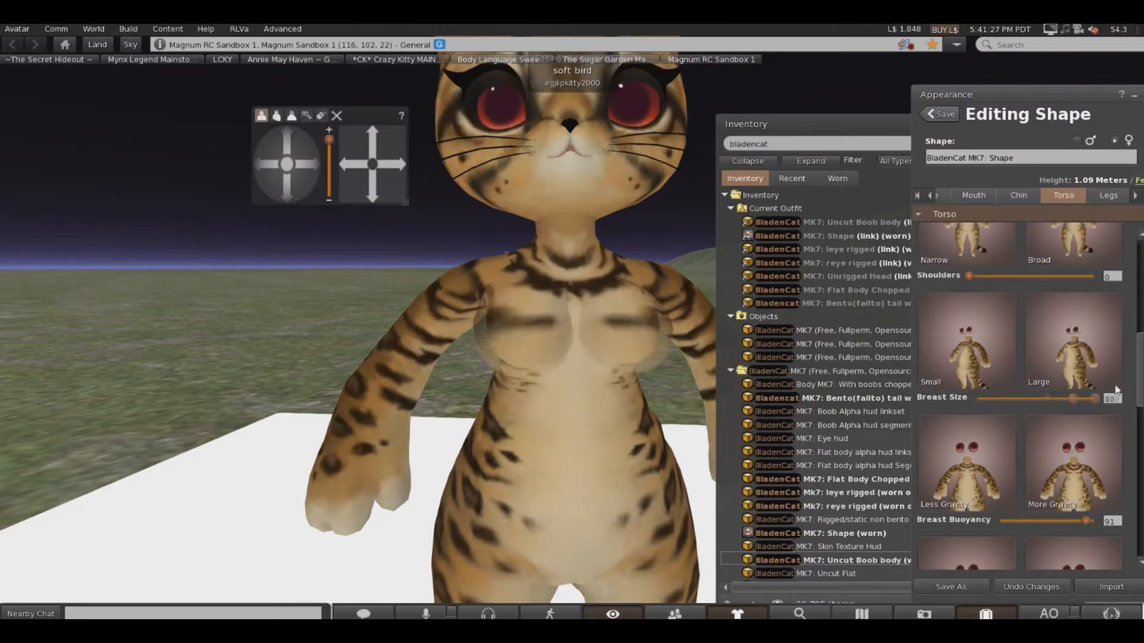
drag(1093, 398, 1043, 393)
alt+drag(597, 373, 602, 576)
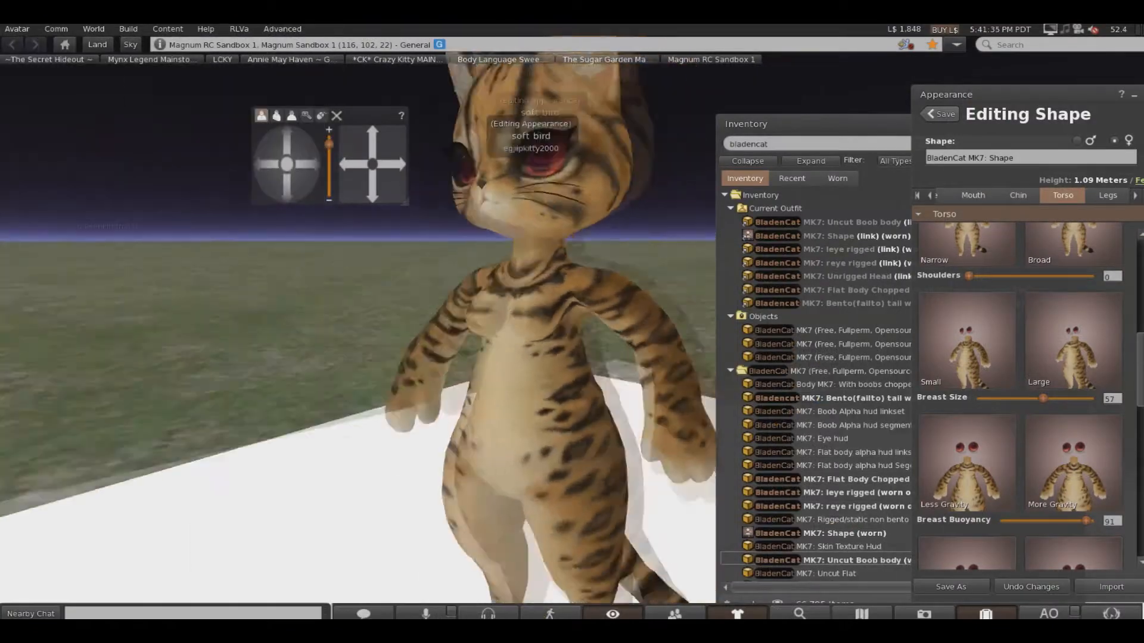
alt+drag(596, 498, 677, 498)
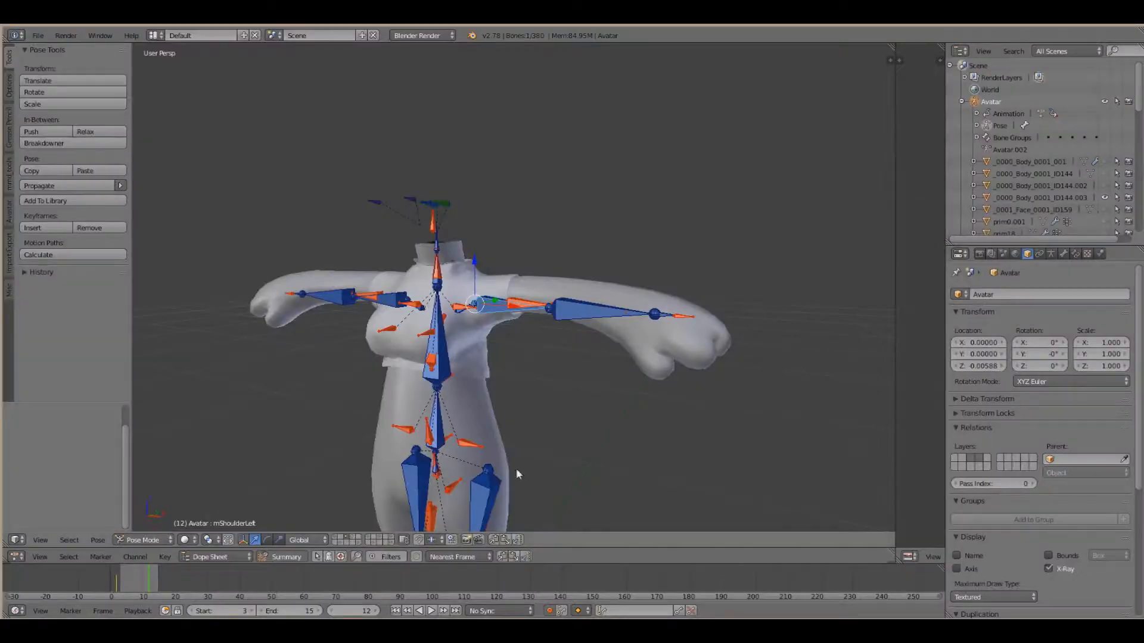
Switch back to Blender and examine how the shirt and the armature's bones sit on the body from the front
key(KP_Decimal)
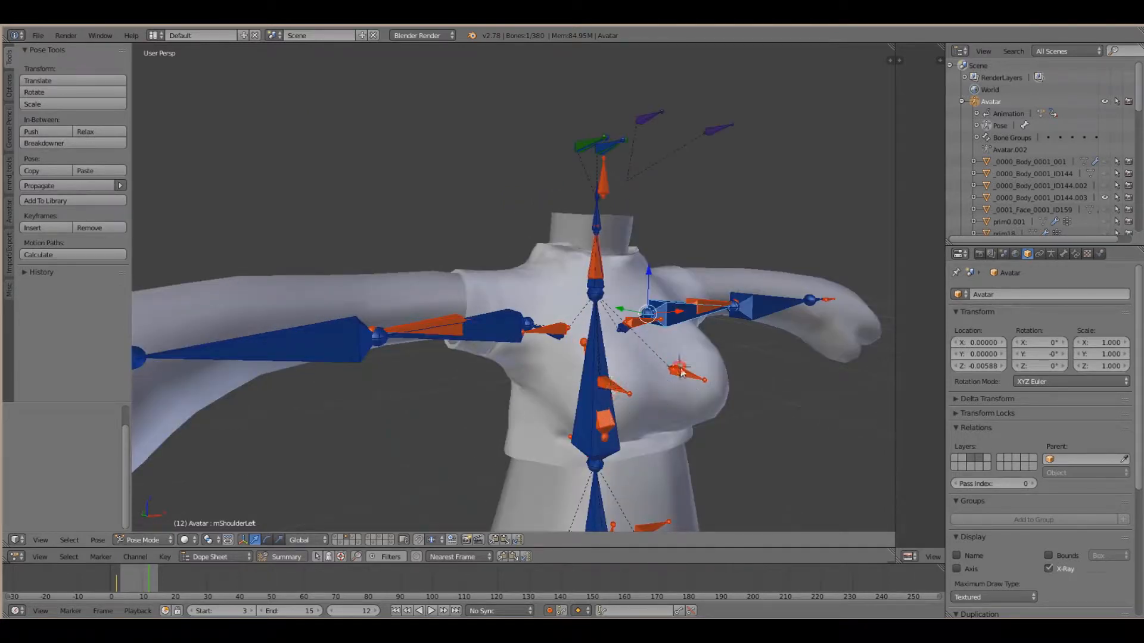
key(KP_1)
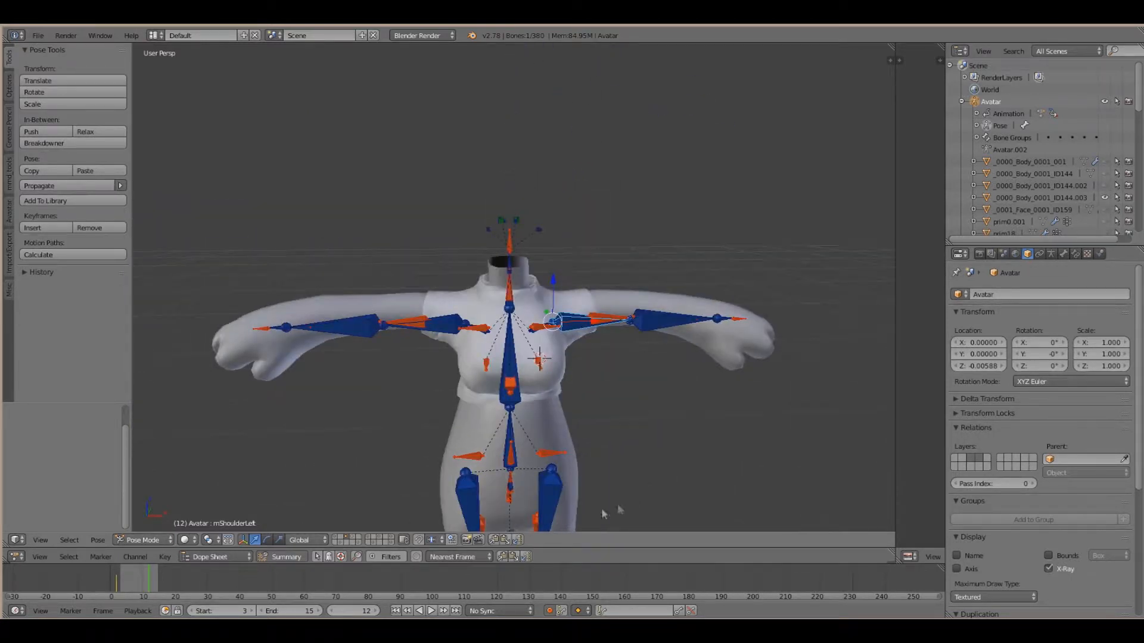
scroll(478, 470, up, 3)
middle_drag(478, 471, 463, 431)
scroll(464, 431, down, 2)
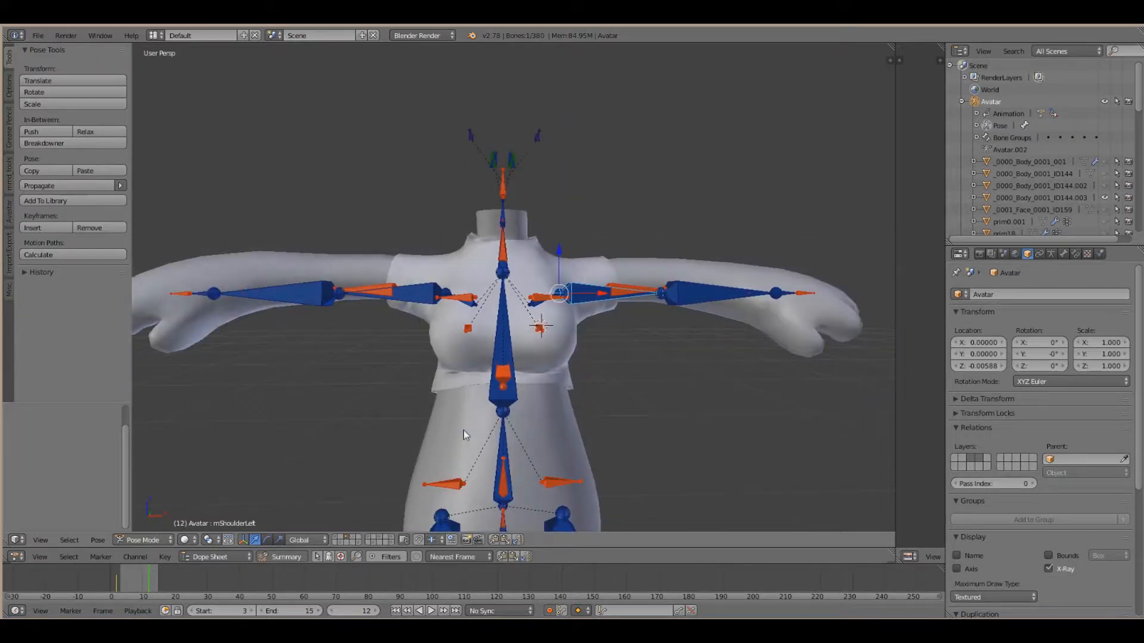
middle_drag(494, 386, 489, 400)
scroll(489, 401, down, 2)
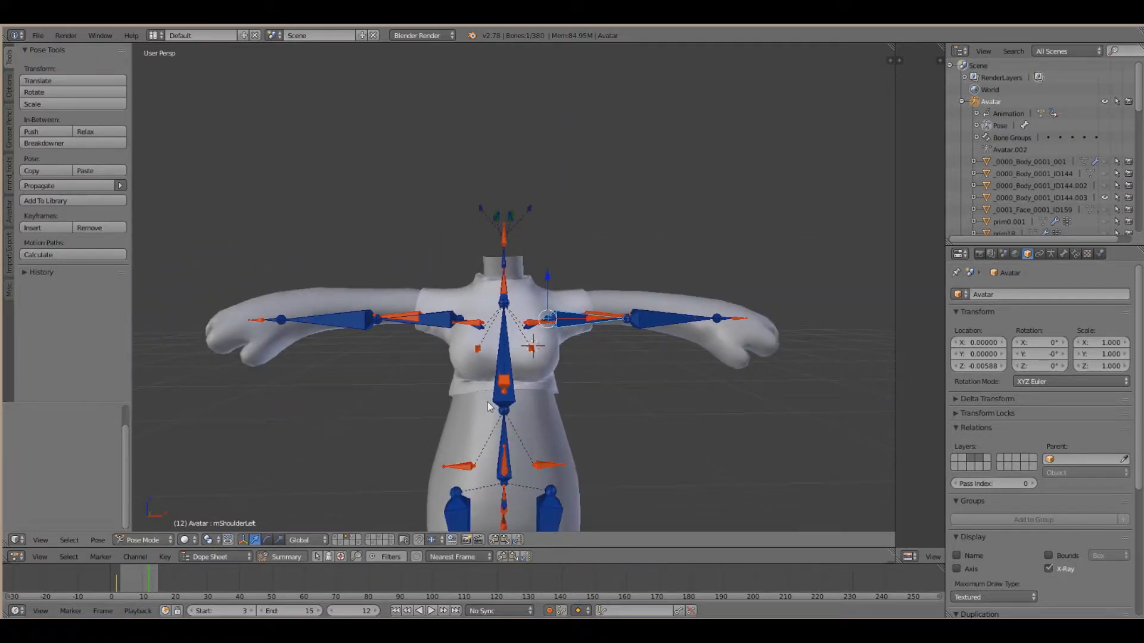
shift+middle_drag(447, 398, 451, 376)
scroll(450, 373, down, 4)
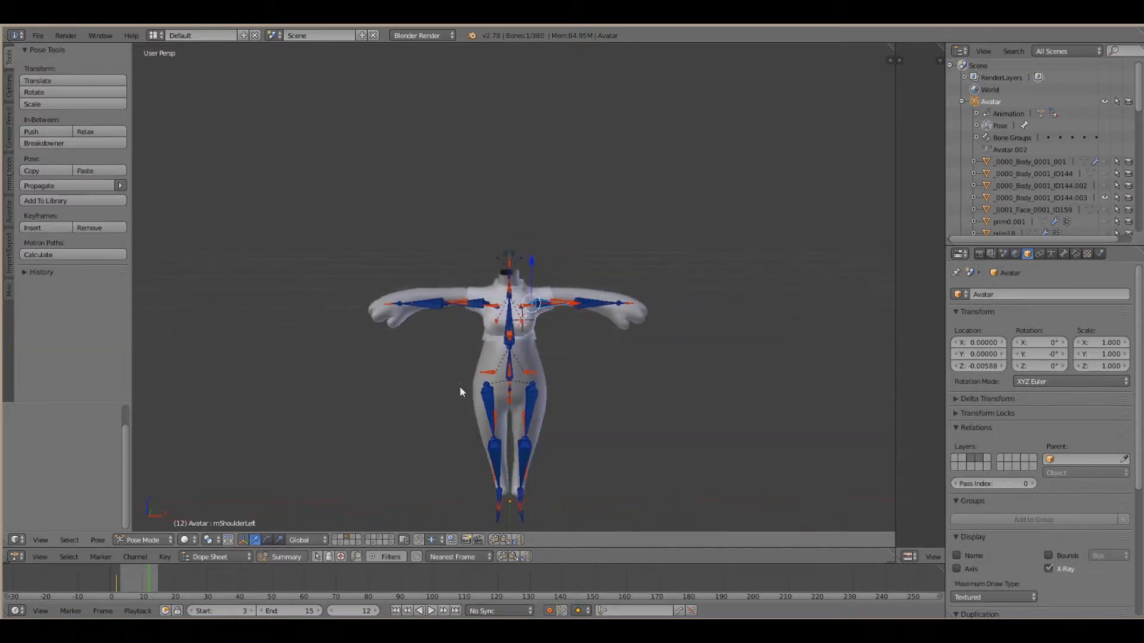
scroll(460, 385, up, 6)
scroll(506, 366, down, 2)
scroll(549, 346, up, 4)
scroll(549, 348, down, 2)
scroll(548, 349, up, 2)
scroll(549, 348, down, 2)
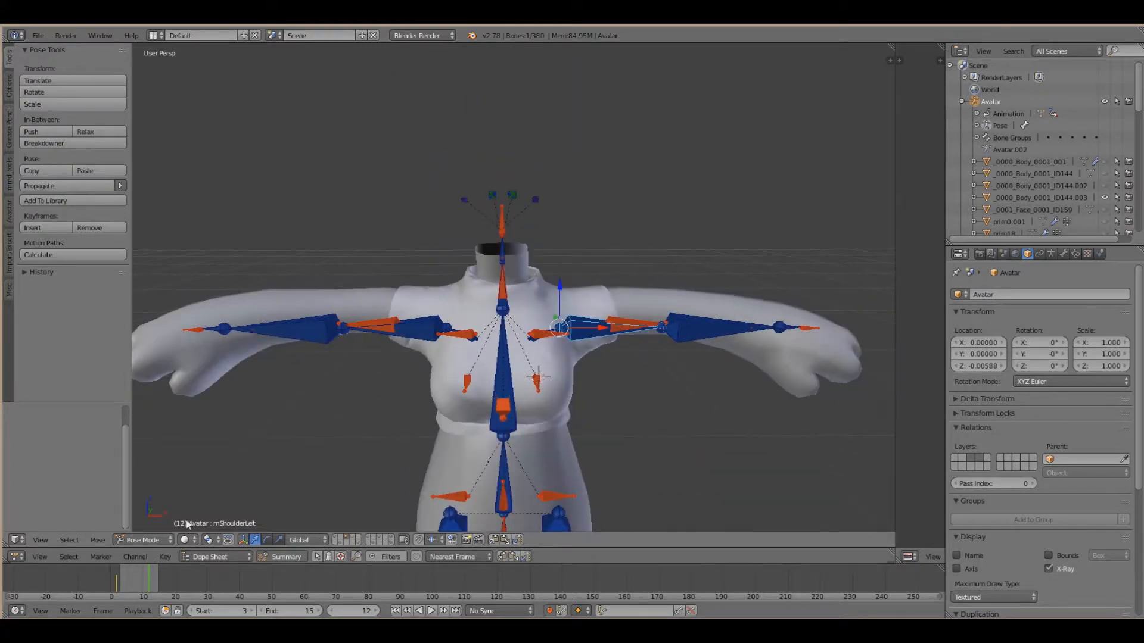
Change the 3D view from perspective to orthographic projection
click(40, 540)
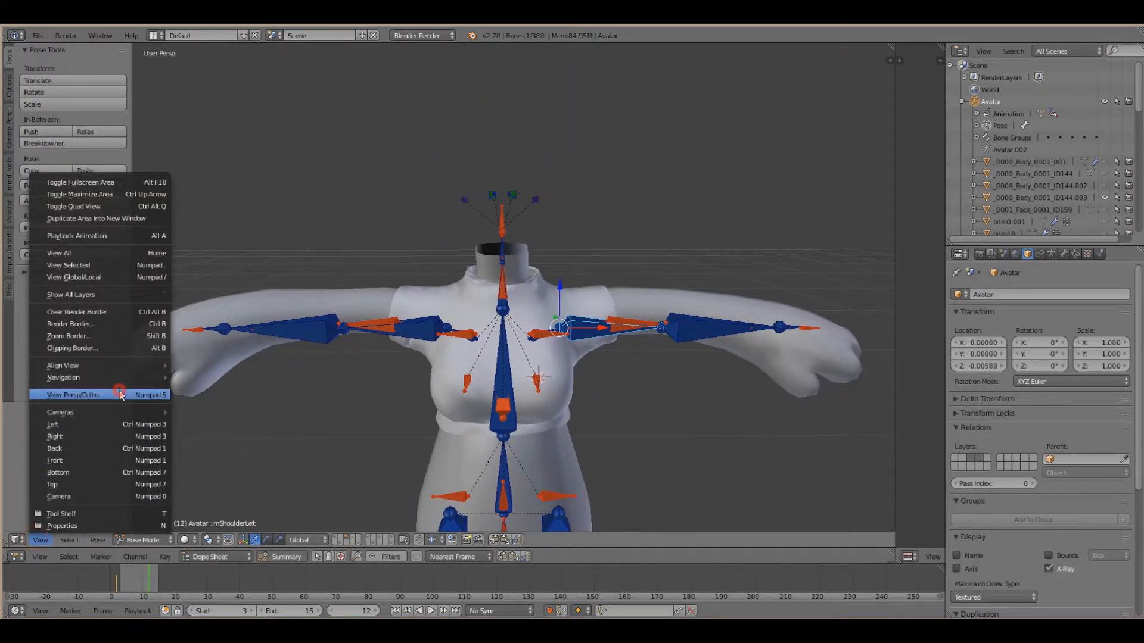
click(120, 395)
scroll(434, 372, up, 3)
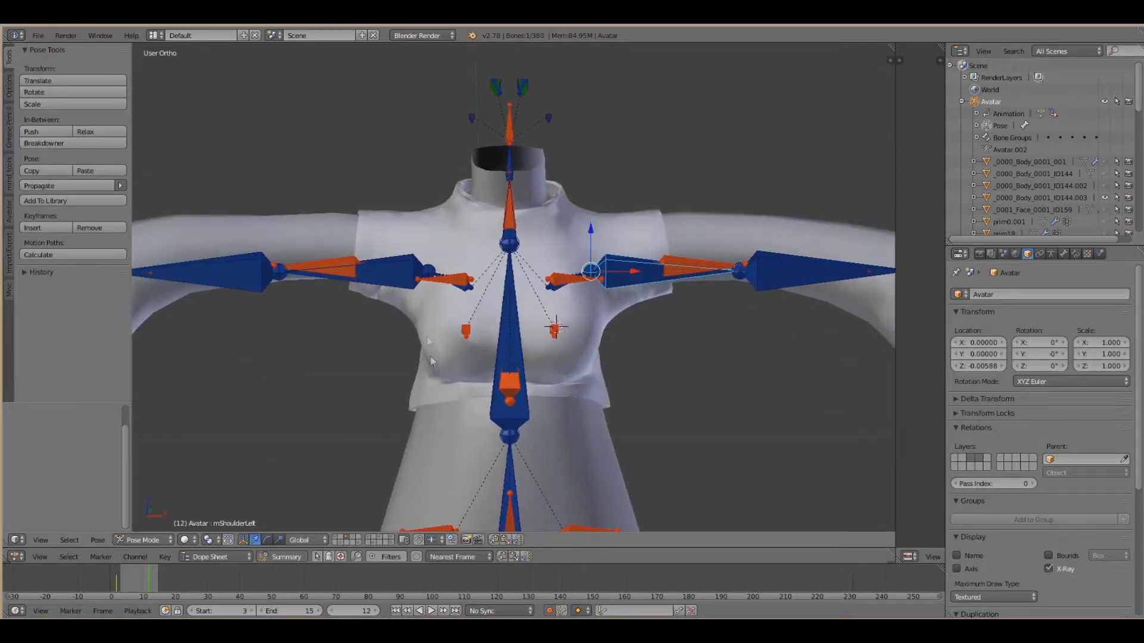
Parent the Cloth_Shape shirt to the Avatar armature using Armature Deform With Empty Groups
right_click(421, 219)
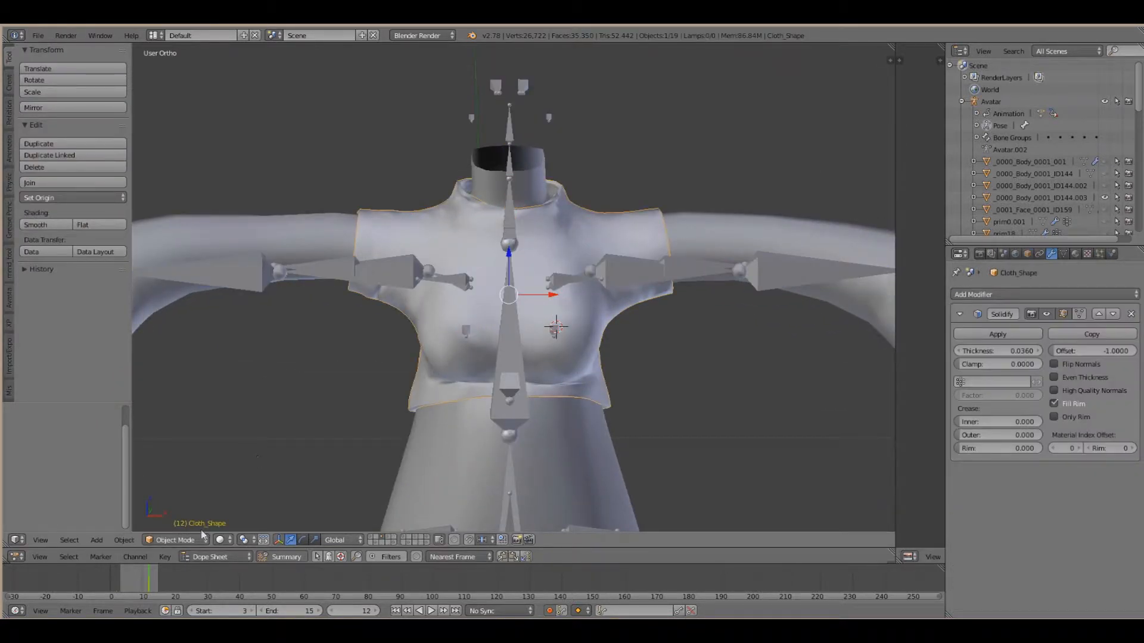
scroll(630, 181, up, 2)
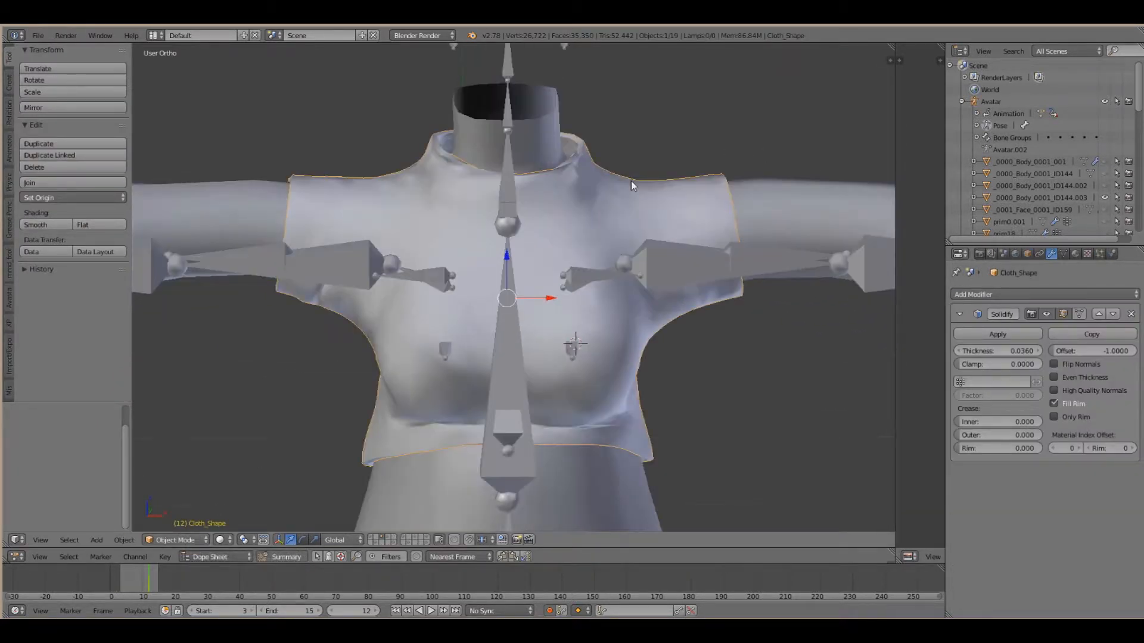
scroll(627, 182, down, 3)
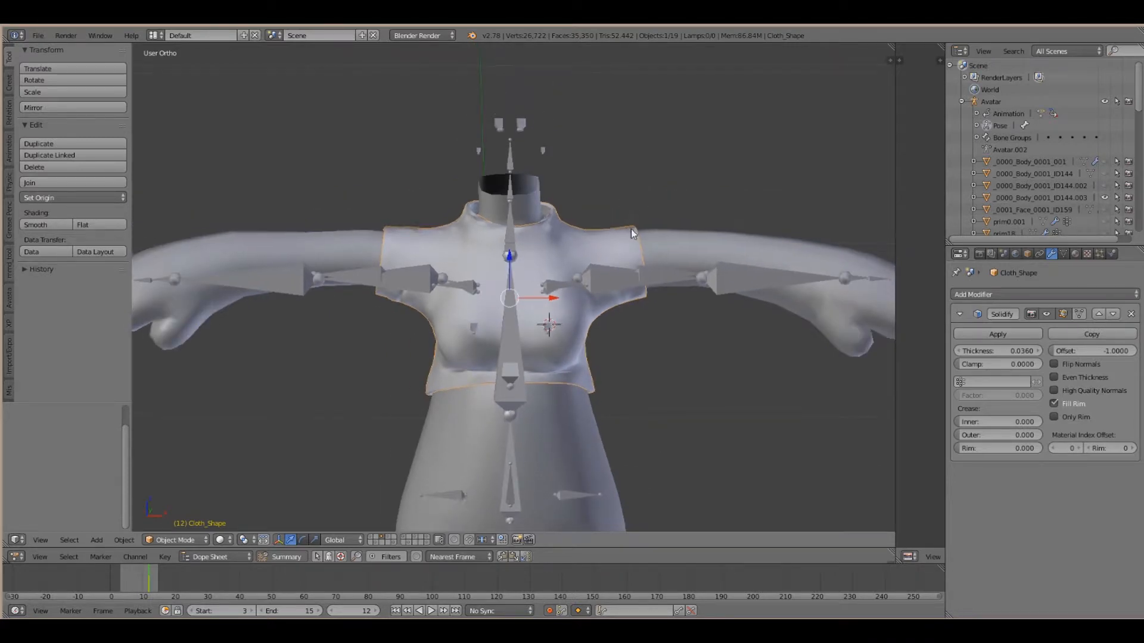
scroll(620, 226, down, 2)
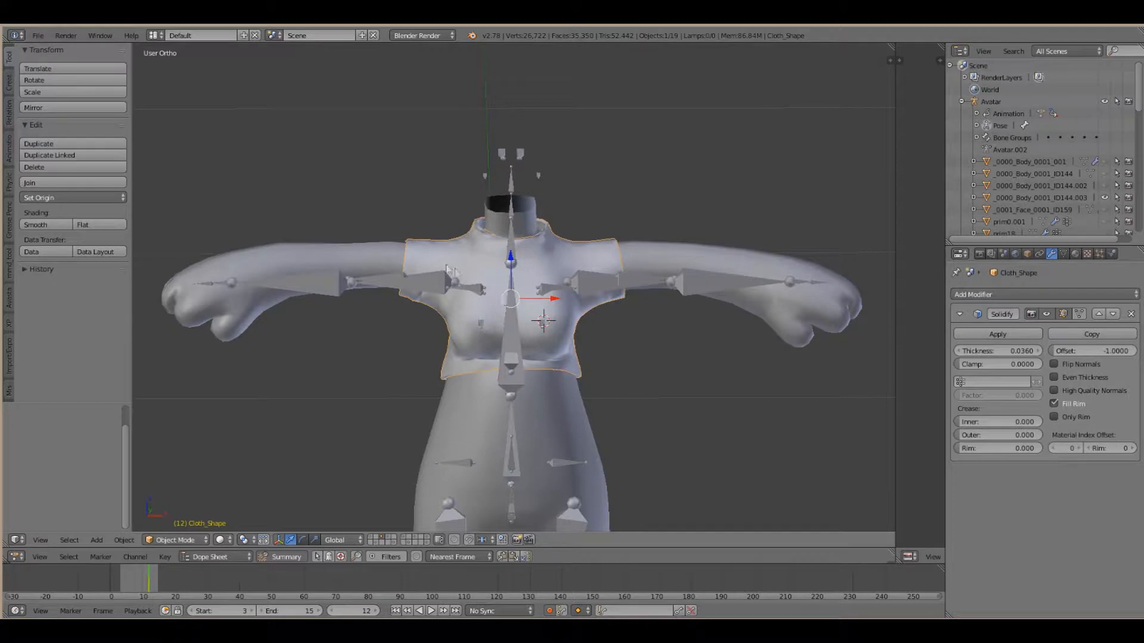
right_click(510, 335)
key(ctrl+p)
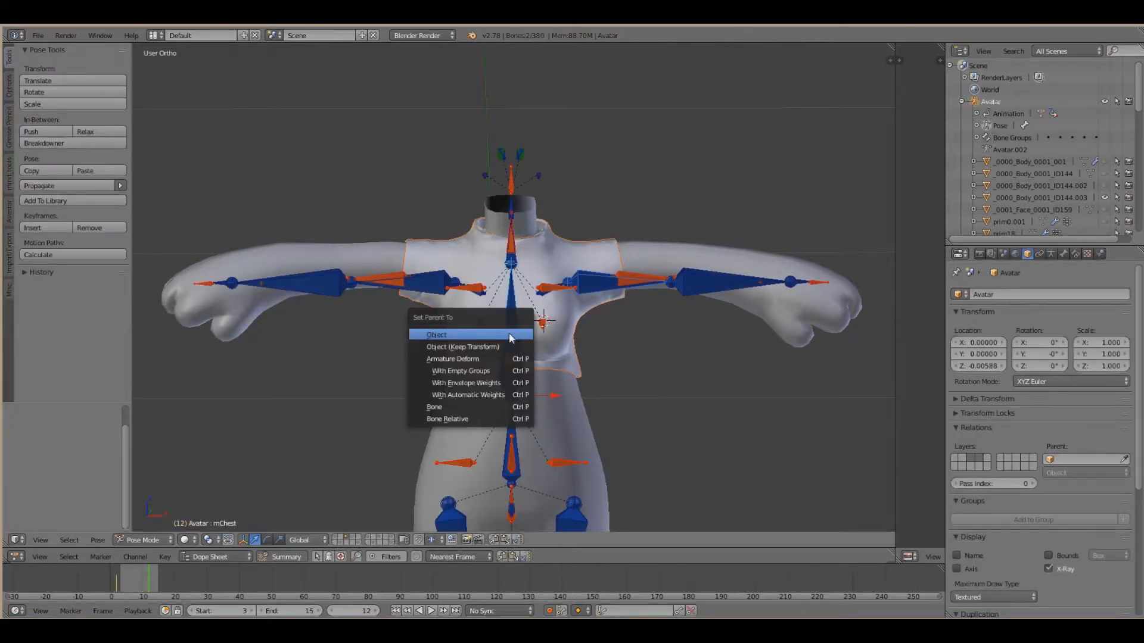
click(484, 371)
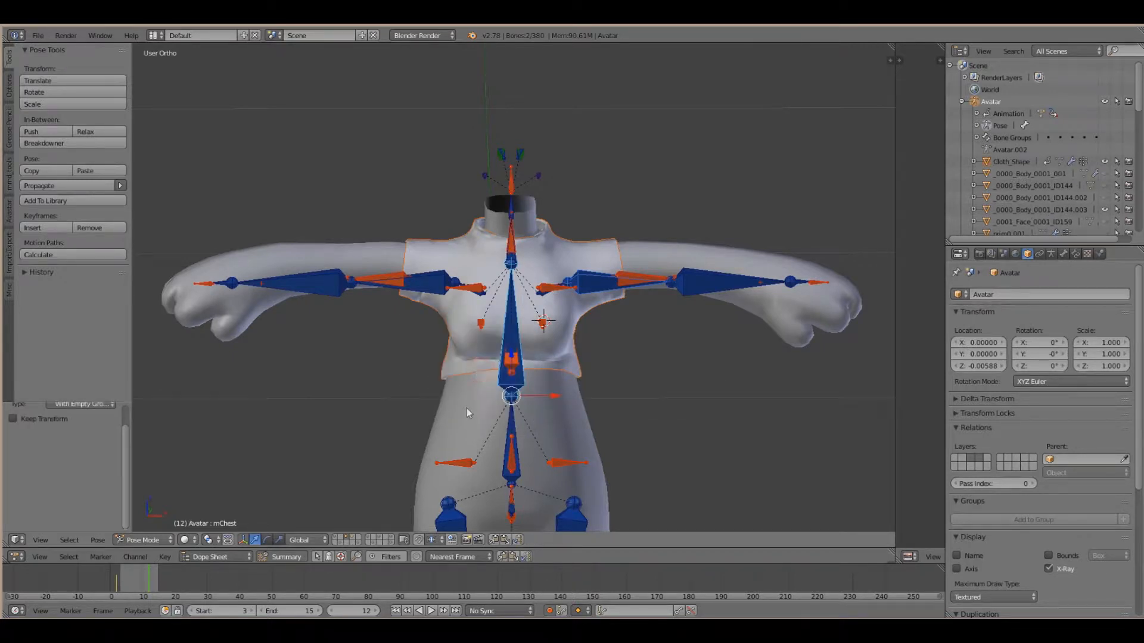
Select the Cloth_Shape shirt on its own and switch it to Weight Paint mode
scroll(459, 421, down, 1)
scroll(455, 425, up, 2)
mouse_move(456, 421)
middle_down()
mouse_move(417, 427)
mouse_move(464, 420)
middle_up()
scroll(464, 421, down, 1)
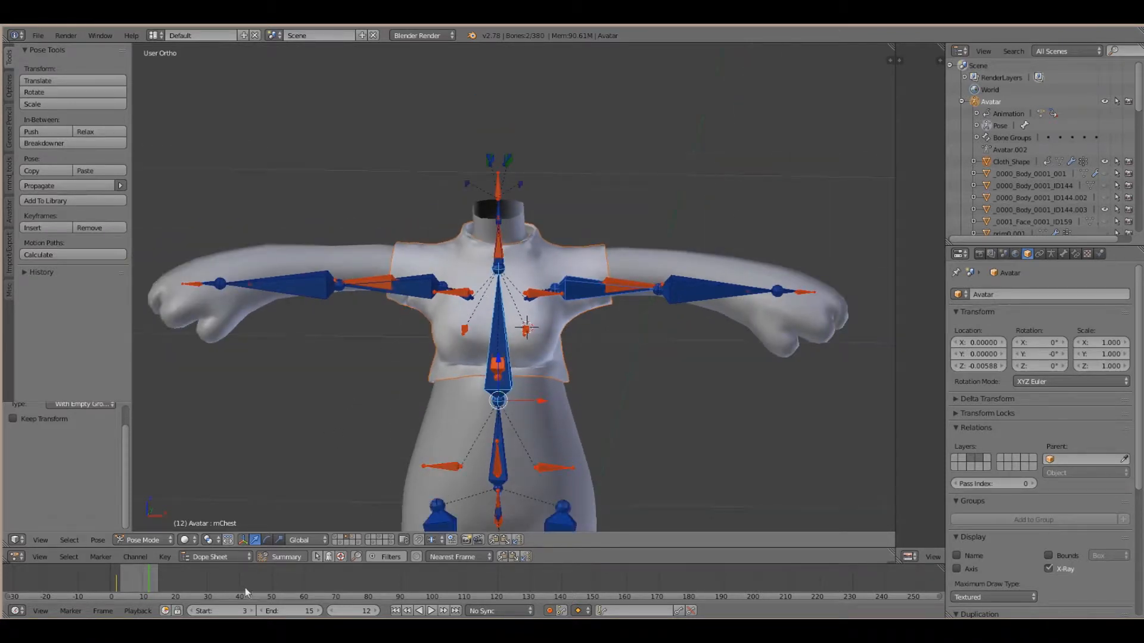
click(141, 541)
right_click(406, 275)
click(175, 540)
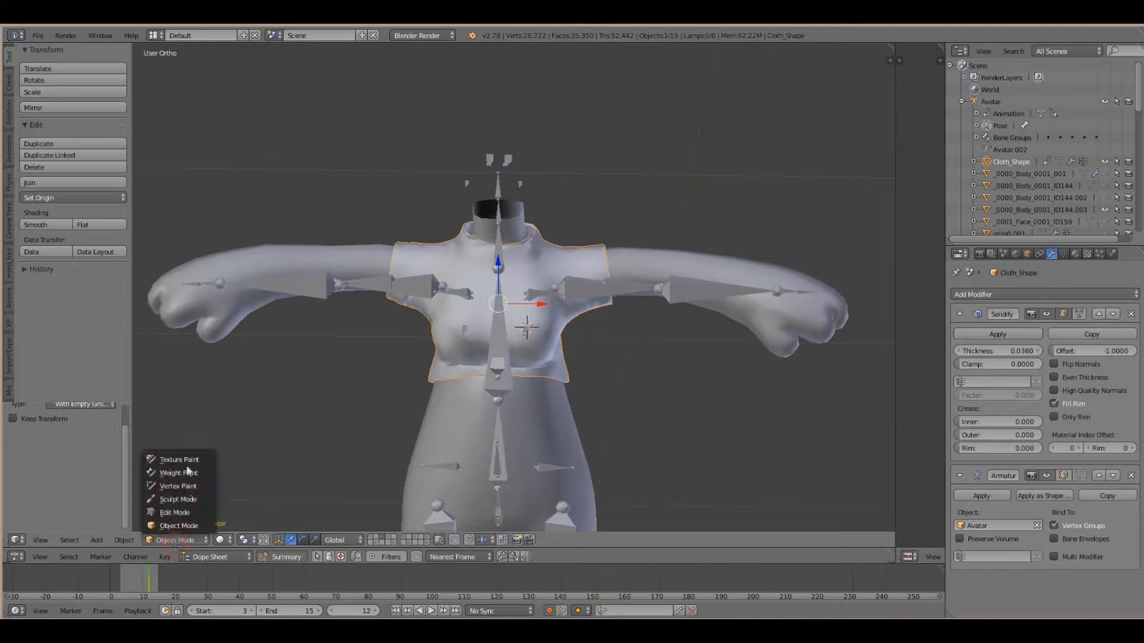
click(179, 473)
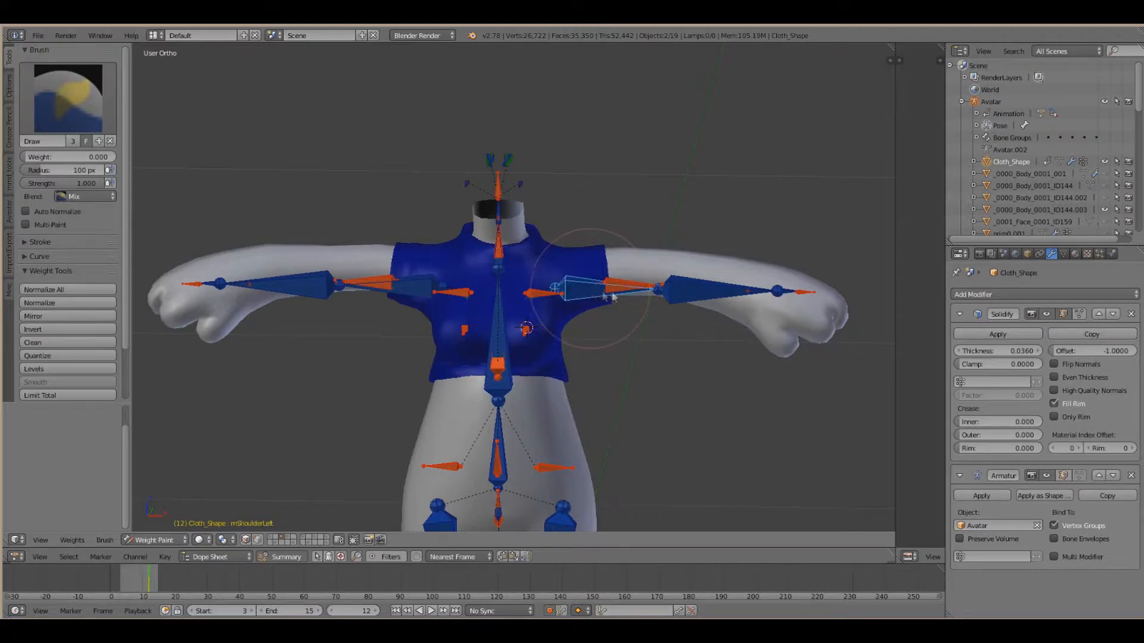
Select the body mesh _0000_Body_0001_ID144.003 and switch it to Weight Paint mode
right_click(636, 251)
click(175, 541)
click(182, 472)
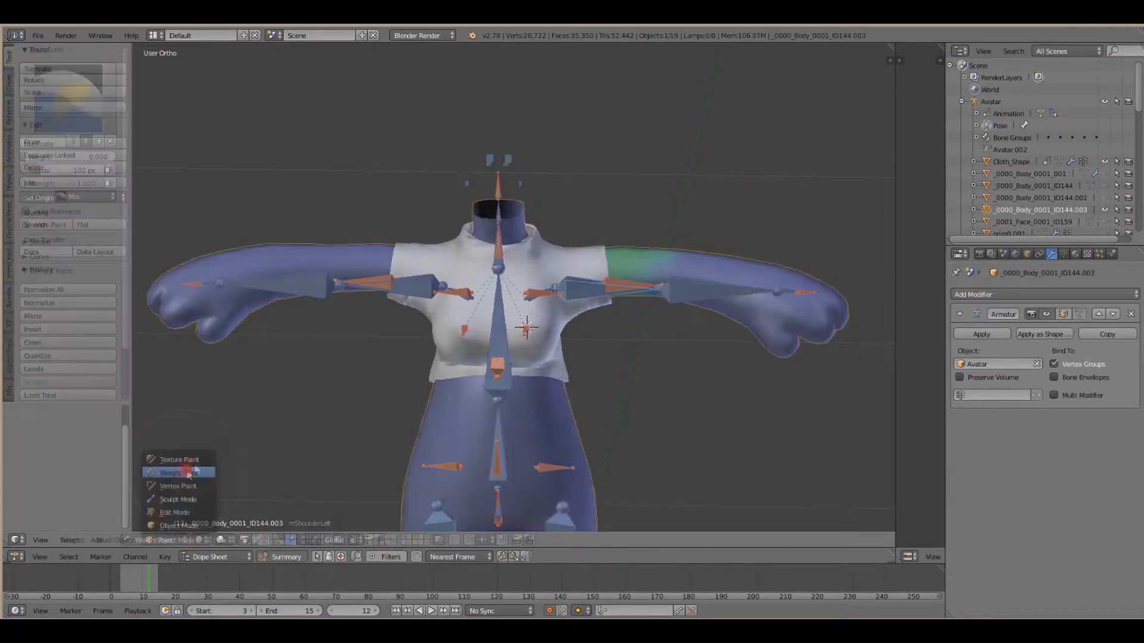
Examine the body's mShoulderLeft weights on the upper arm around the left sleeve
scroll(604, 290, up, 3)
scroll(573, 341, down, 3)
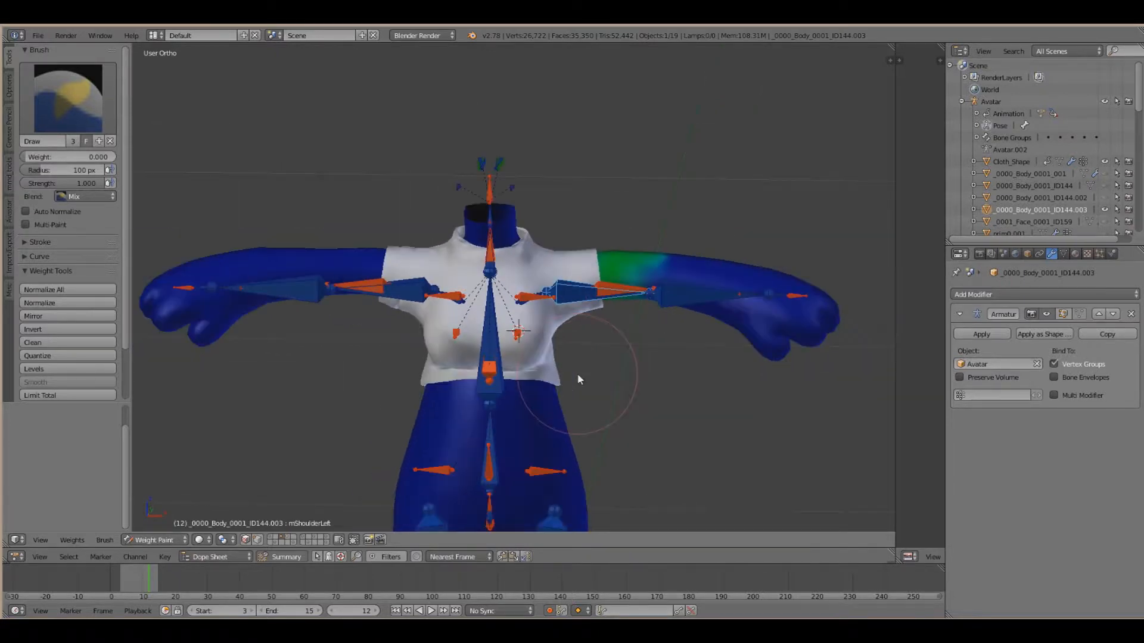
mouse_move(574, 351)
middle_down()
mouse_move(491, 359)
mouse_move(574, 368)
middle_up()
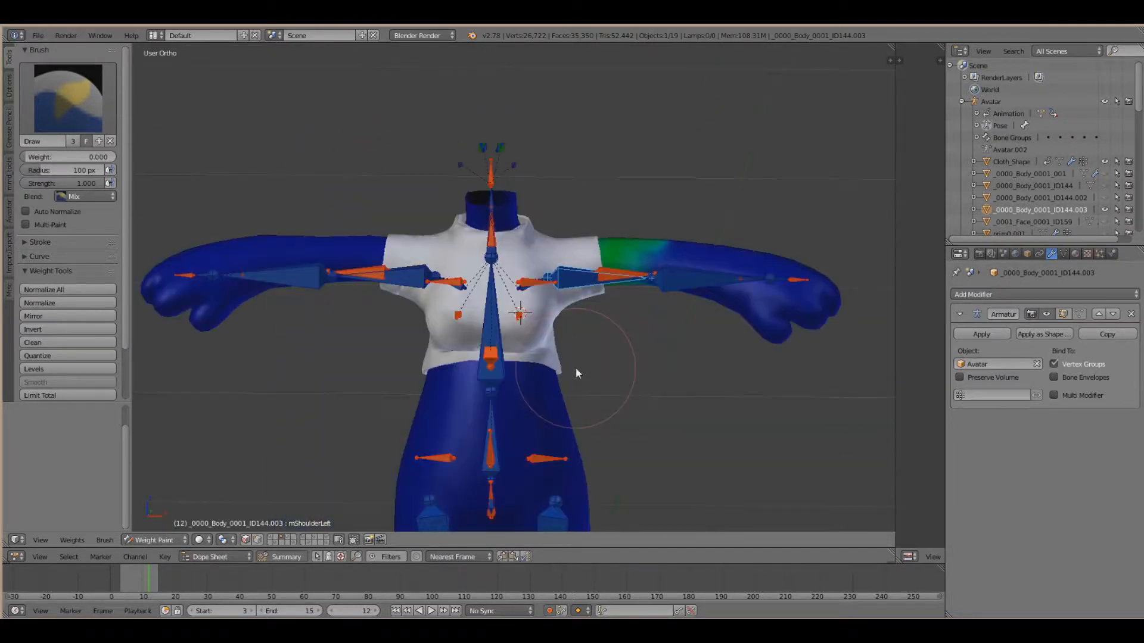
scroll(574, 368, up, 2)
mouse_move(548, 420)
shift+middle_down()
mouse_move(561, 274)
mouse_move(548, 98)
mouse_move(554, 438)
shift+middle_up()
shift+middle_drag(494, 235, 495, 253)
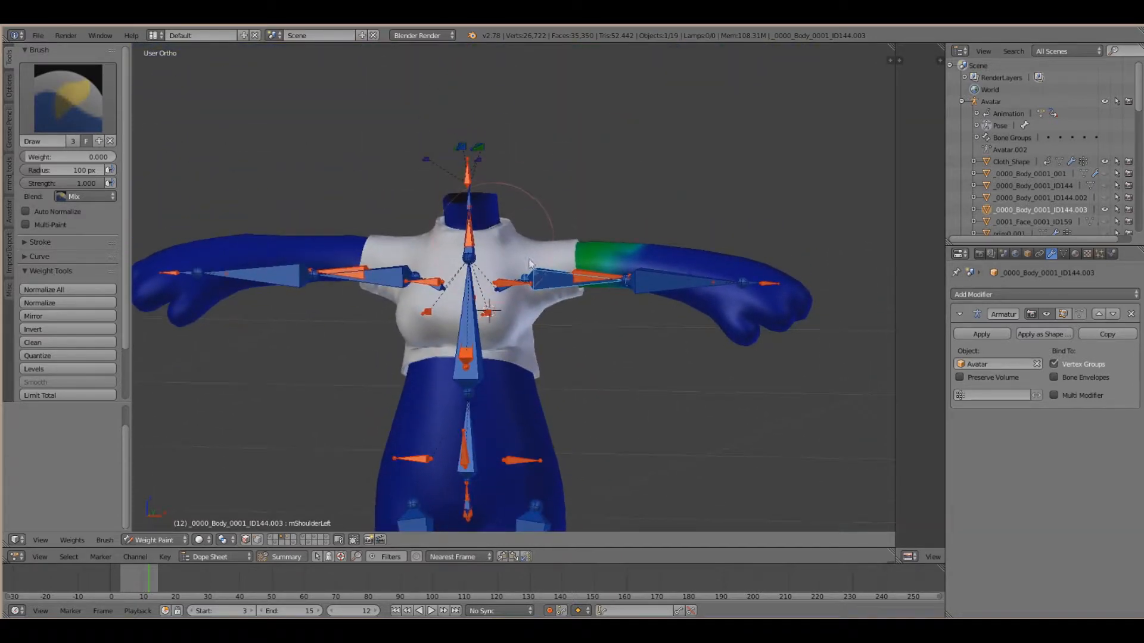
scroll(529, 272, up, 1)
shift+middle_drag(592, 321, 561, 337)
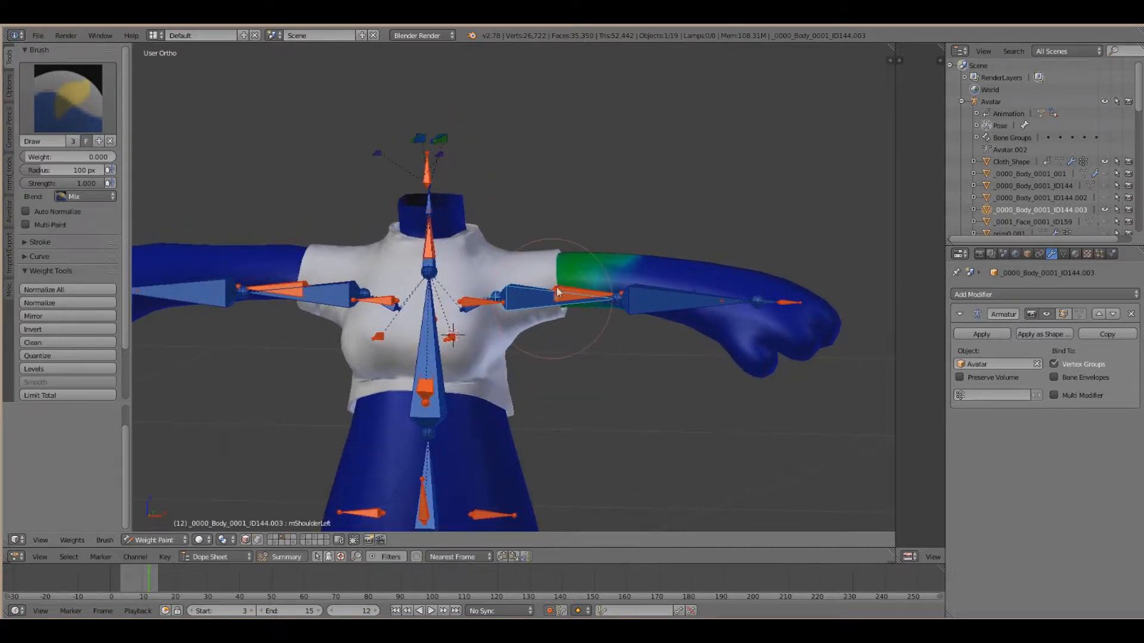
scroll(641, 281, up, 1)
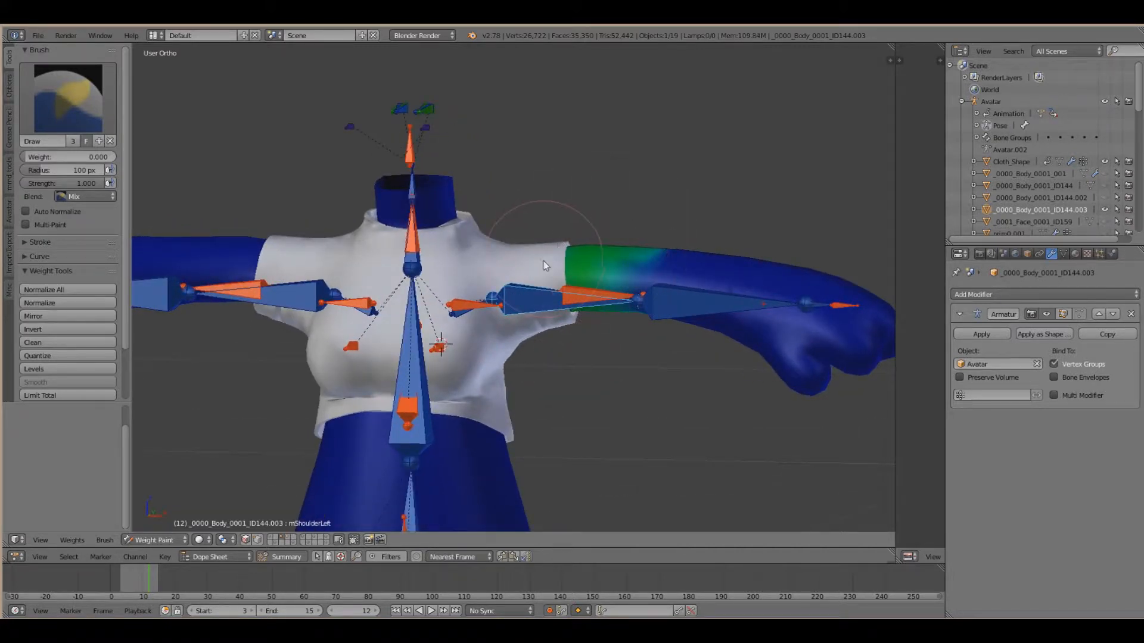
Transfer the body's mShoulderLeft weights to the Cloth_Shape shirt and check the left sleeve
right_click(484, 268)
scroll(51, 316, down, 3)
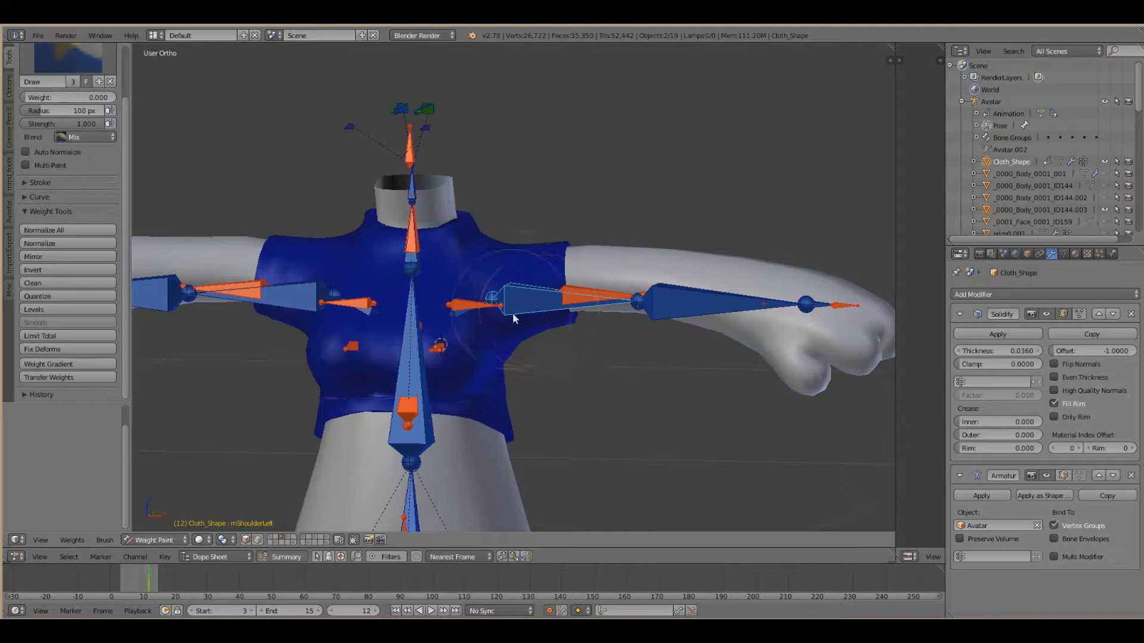
click(84, 379)
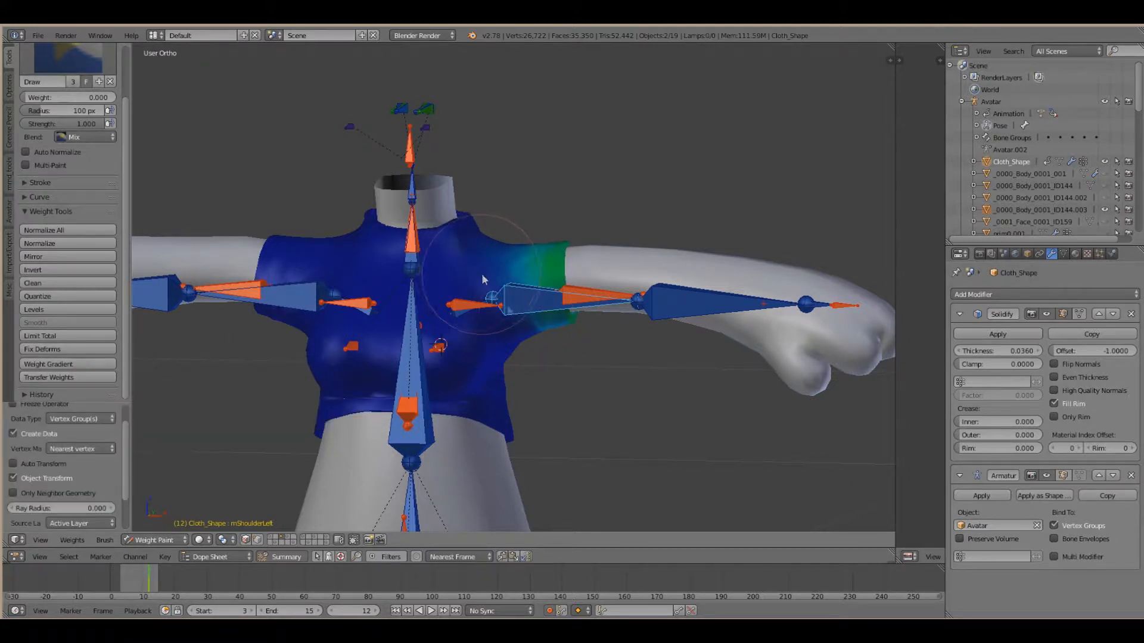
middle_drag(531, 292, 524, 327)
scroll(519, 327, up, 3)
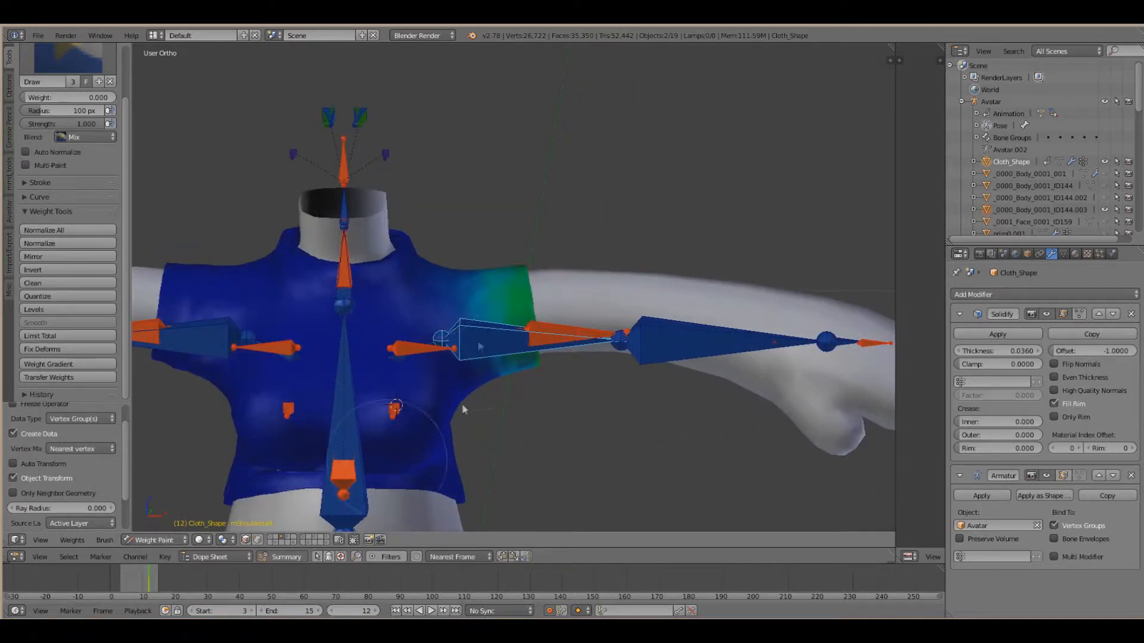
scroll(448, 210, down, 3)
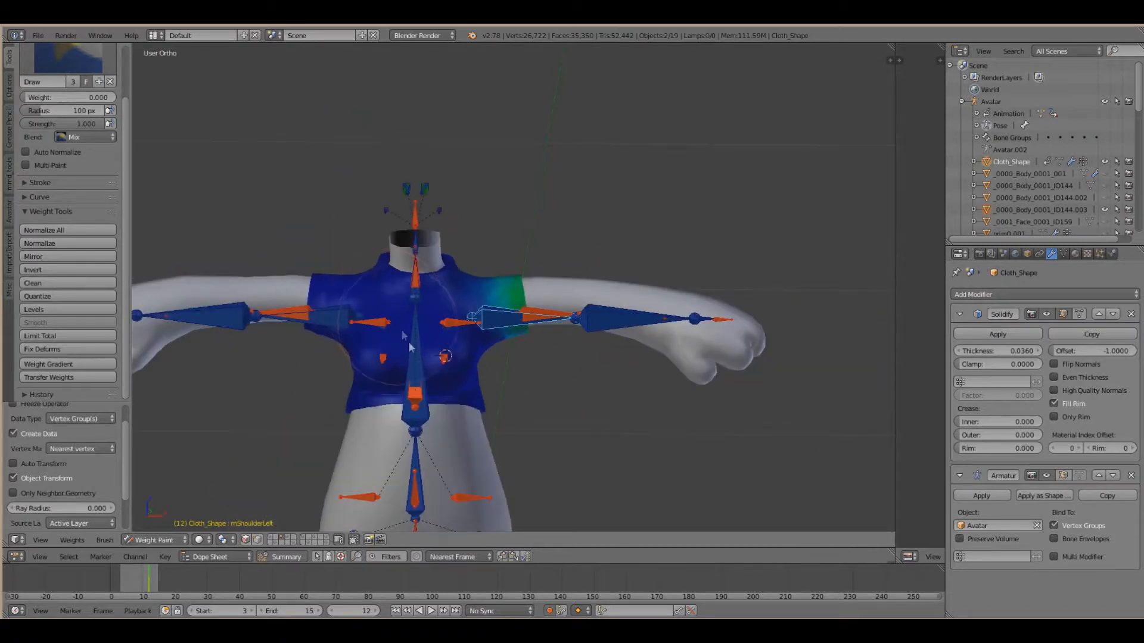
scroll(410, 344, up, 3)
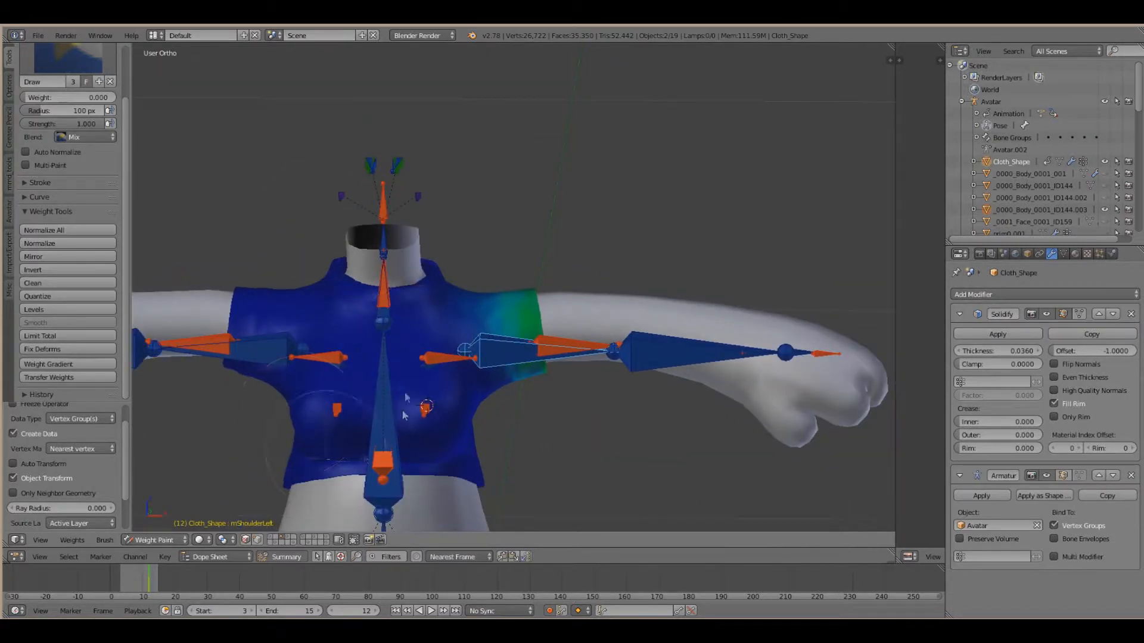
scroll(410, 308, up, 3)
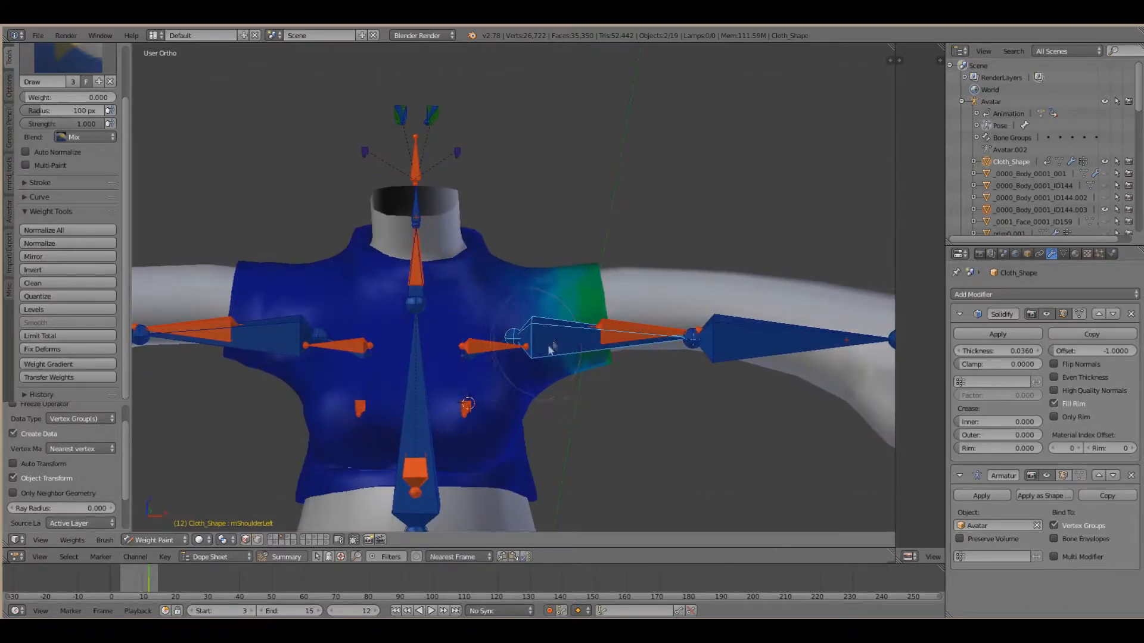
Go through the bones from the left upper arm to the left collarbone and transfer the body's weights to the shirt
right_click(549, 299)
right_click(602, 330)
right_click(615, 332)
right_click(615, 332)
right_click(540, 356)
right_click(539, 356)
right_click(490, 347)
shift+right_click(493, 302)
right_click(491, 346)
click(81, 380)
Give the shirt the body's weights for the mChest bone
right_click(473, 356)
shift+right_click(432, 281)
right_click(416, 304)
shift+right_click(475, 315)
shift+right_click(475, 313)
shift+right_click(475, 312)
right_click(417, 333)
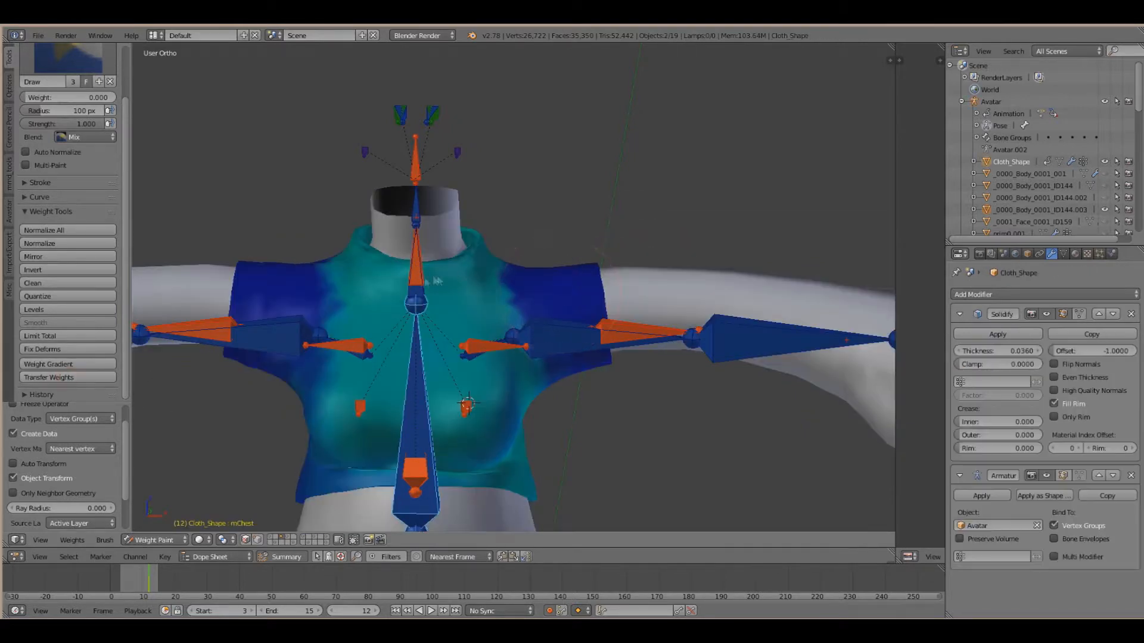
Pick the body, shirt and bones around the left shoulder and neck to carry over more weights to the shirt
middle_drag(613, 301, 543, 299)
shift+right_click(540, 304)
shift+right_click(546, 308)
shift+right_click(542, 298)
shift+right_click(543, 298)
right_click(542, 286)
right_click(543, 295)
right_click(542, 262)
right_click(544, 223)
right_click(512, 252)
right_click(508, 255)
right_click(495, 283)
Pick the bones and meshes across the upper chest to carry over the body's remaining torso weights to the shirt
right_click(417, 345)
right_click(396, 327)
right_click(401, 336)
right_click(401, 341)
right_click(398, 334)
right_click(376, 321)
shift+right_click(378, 320)
right_click(405, 347)
middle_drag(416, 381, 385, 390)
scroll(384, 390, down, 1)
right_click(384, 381)
right_click(394, 347)
right_click(398, 351)
right_click(393, 341)
right_click(392, 342)
right_click(391, 358)
right_click(426, 399)
right_click(395, 393)
Transfer the body's weights for the small left breast bone to the shirt
right_click(288, 310)
right_click(261, 302)
right_click(482, 351)
right_click(481, 386)
shift+right_click(550, 327)
click(67, 377)
Select the body mesh and its CHEST bone as the source for another weight transfer
right_click(393, 417)
right_click(430, 442)
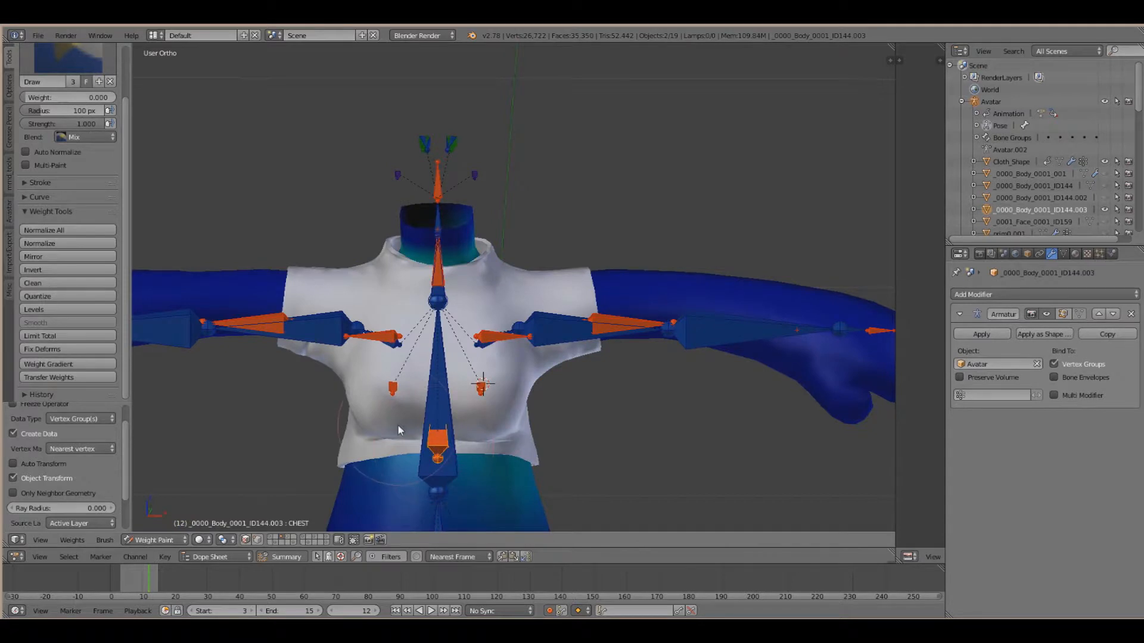
Examine the body mesh's weights for the chest, left arm and both collar bones, one bone at a time
right_click(399, 430)
right_click(436, 444)
right_click(441, 405)
right_click(616, 286)
right_click(569, 298)
right_click(563, 334)
right_click(502, 338)
right_click(394, 344)
right_click(392, 340)
right_click(392, 339)
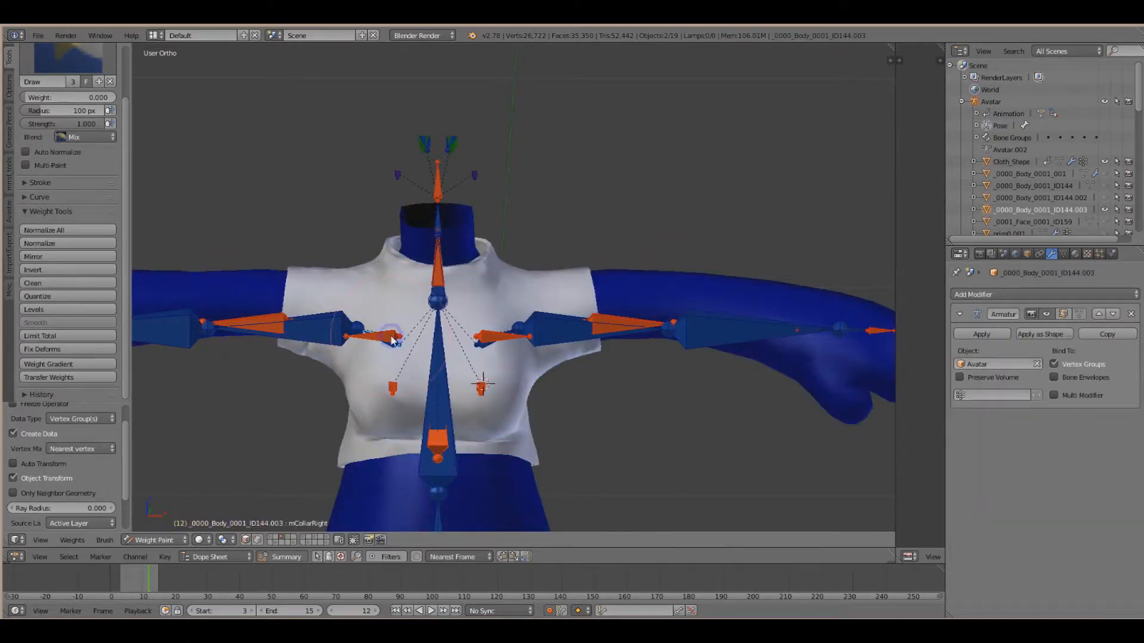
Switch to the Cloth_Shape shirt and examine its weights for the collar, right arm, pectoral and chest bones
right_click(394, 337)
right_click(394, 337)
right_click(391, 337)
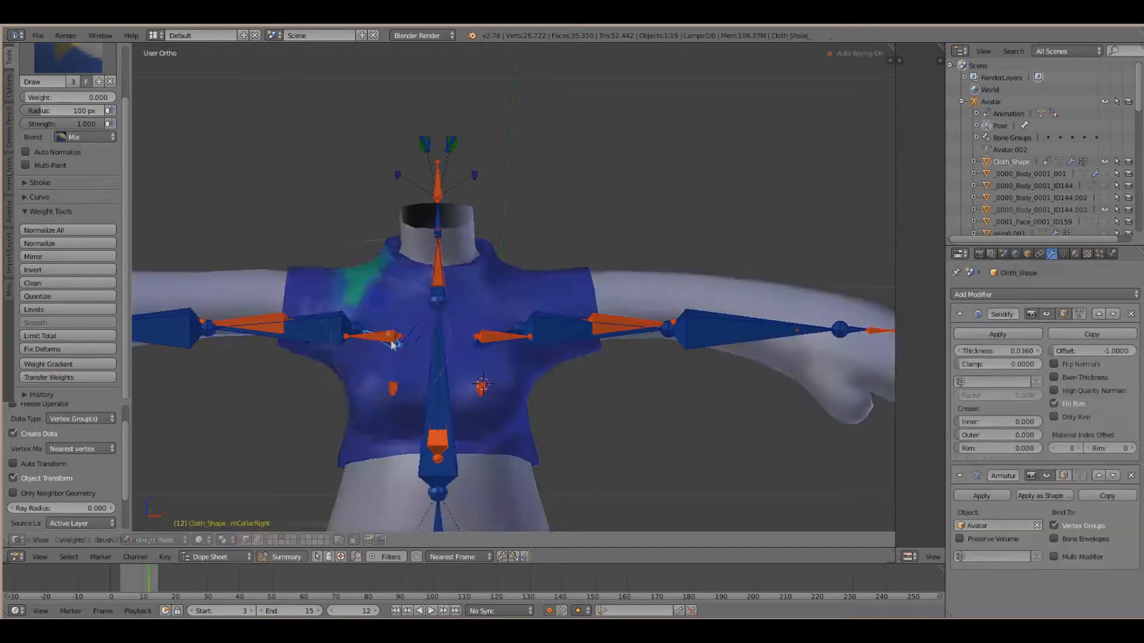
right_click(265, 318)
right_click(266, 318)
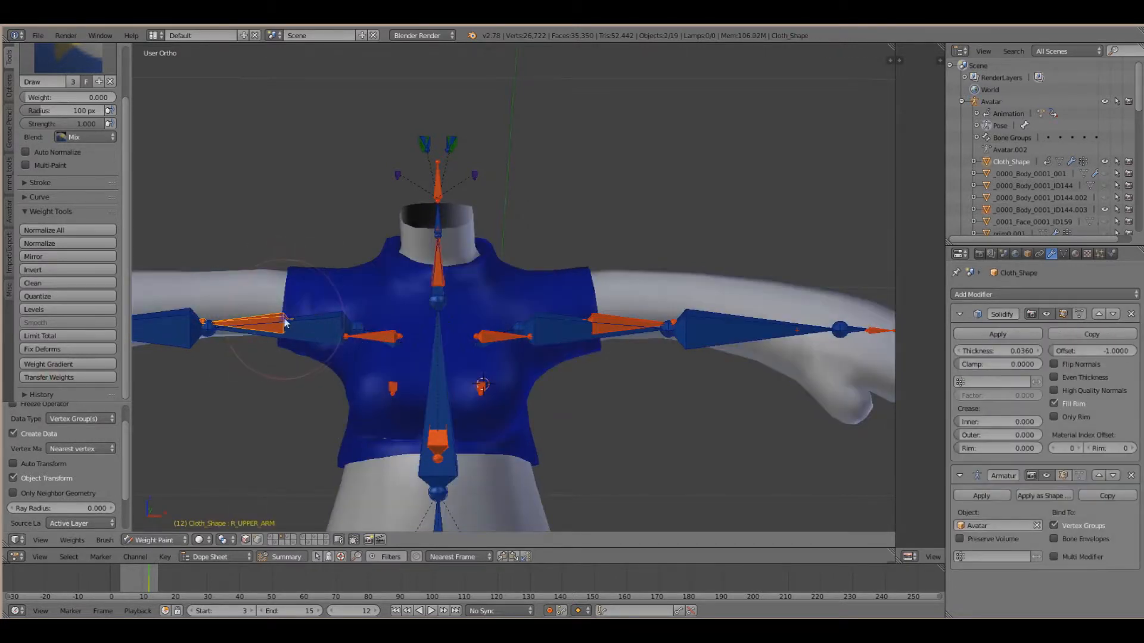
right_click(279, 325)
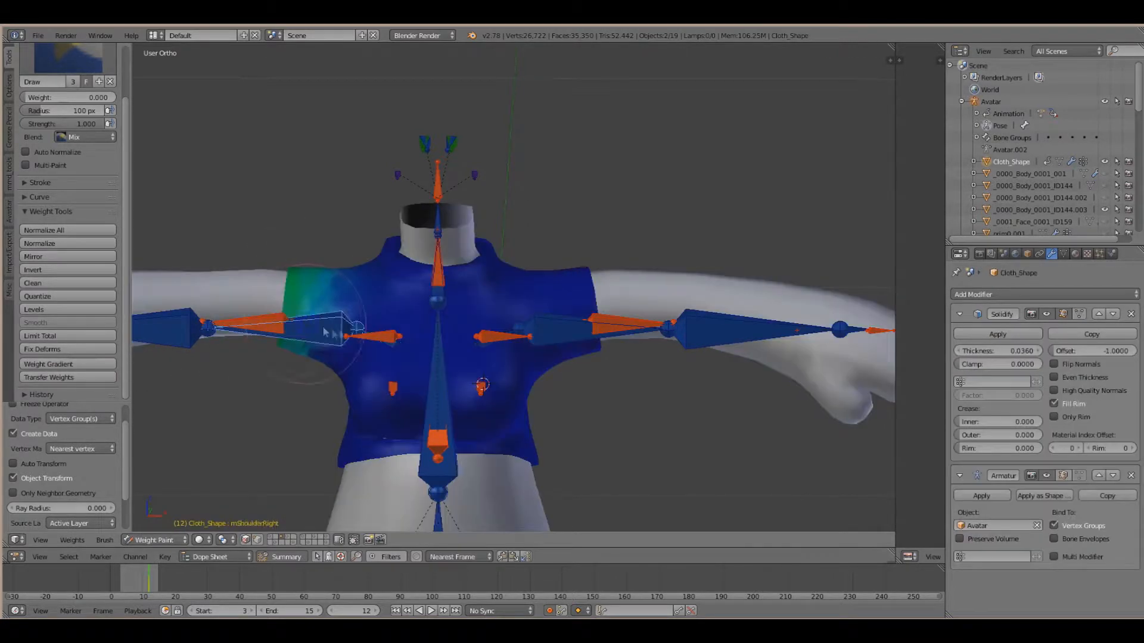
right_click(438, 223)
right_click(518, 330)
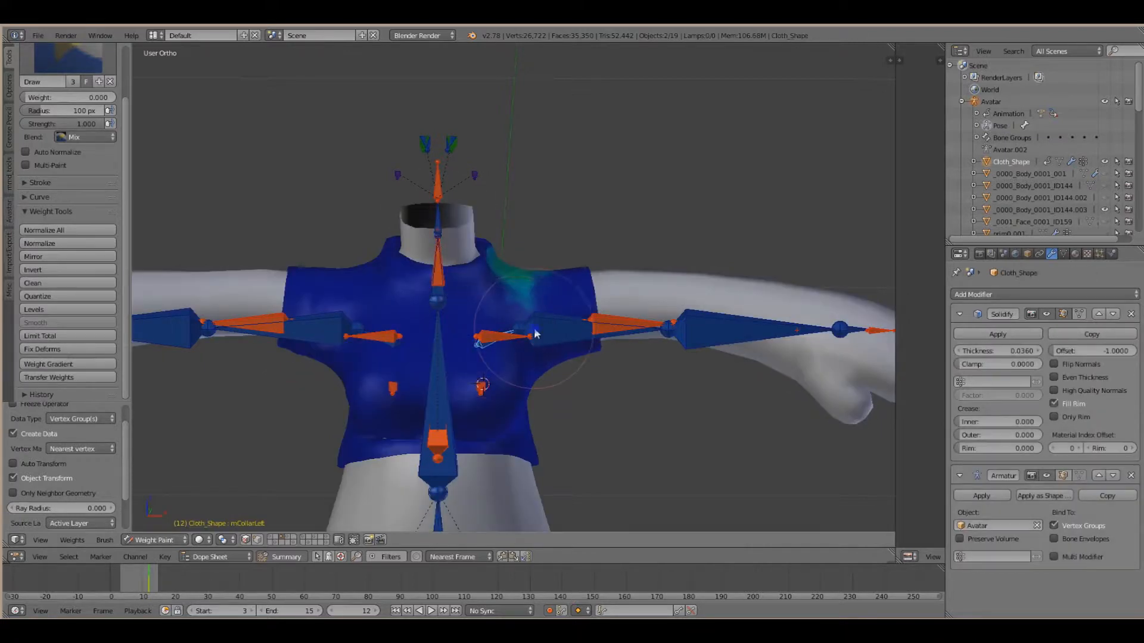
right_click(480, 386)
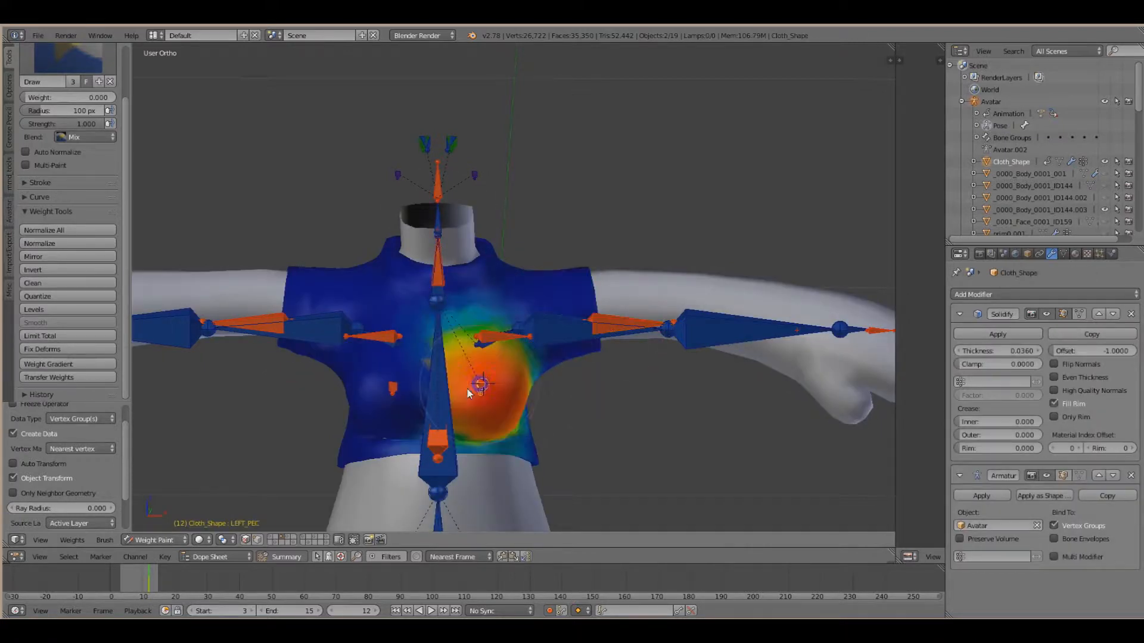
right_click(393, 390)
right_click(439, 442)
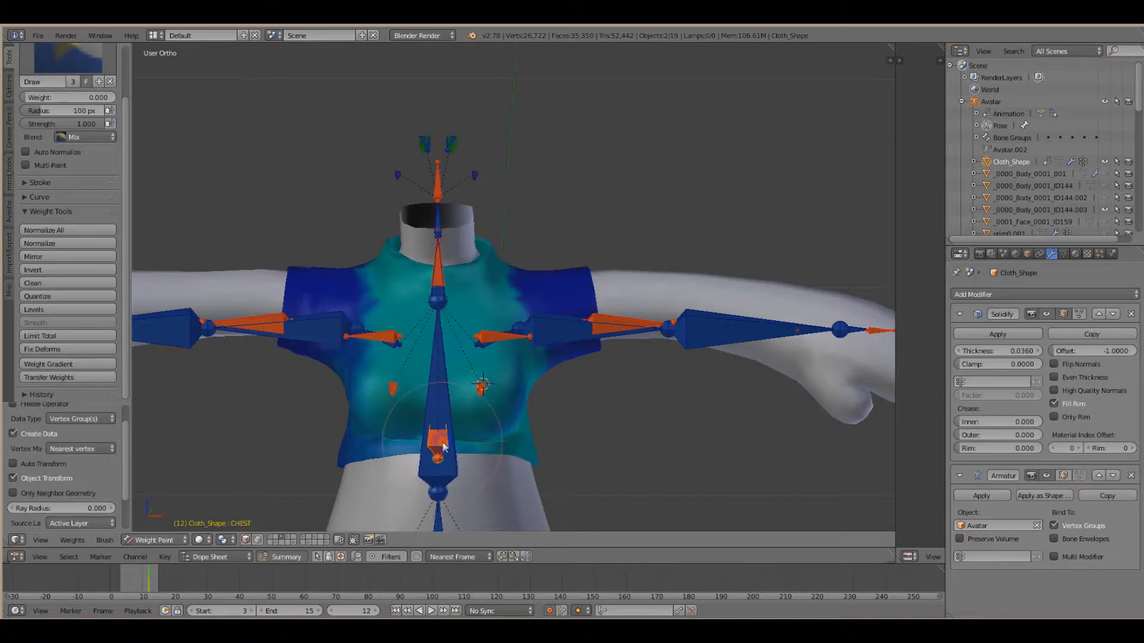
middle_drag(450, 457, 447, 376)
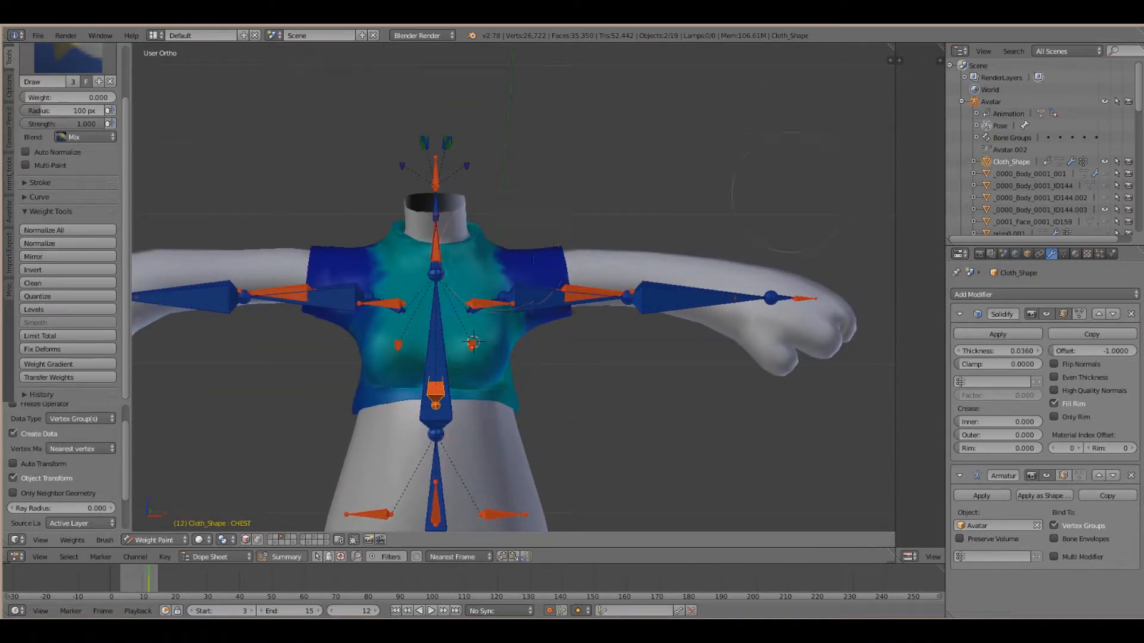
Leave Weight Paint and test how the shirt deforms by posing the left and right shoulder bones of the Avatar armature
click(156, 541)
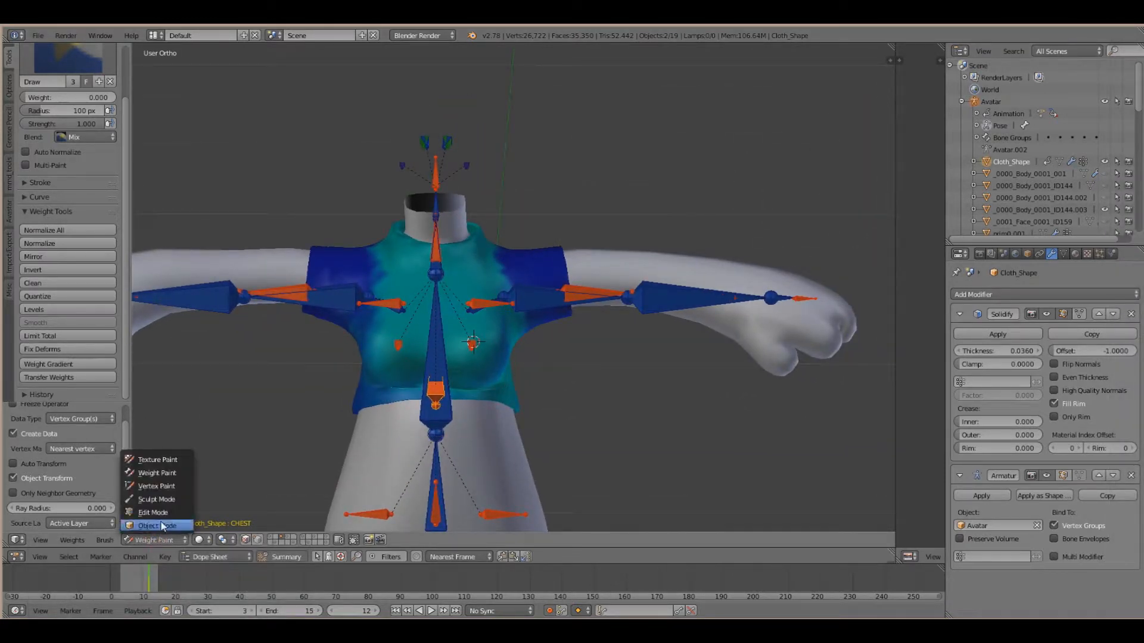
click(162, 527)
right_click(524, 295)
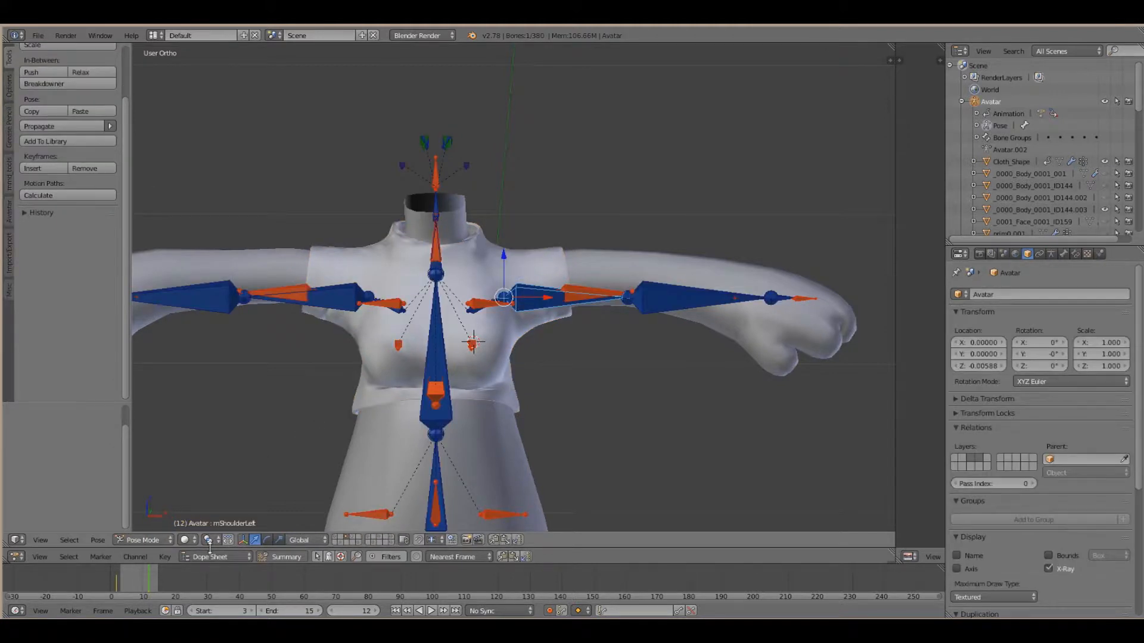
mouse_move(538, 267)
mouse_down()
mouse_move(536, 306)
mouse_move(534, 243)
mouse_move(519, 215)
mouse_move(544, 248)
mouse_move(536, 309)
mouse_move(514, 190)
mouse_move(539, 292)
mouse_move(537, 271)
mouse_up()
right_click(331, 296)
drag(354, 263, 369, 223)
Test the shirt's deformation by posing the mChest bone, and undo the pose change
right_click(448, 339)
drag(451, 393, 488, 374)
middle_drag(488, 374, 345, 378)
drag(343, 382, 321, 373)
right_click(322, 374)
middle_drag(322, 374, 384, 344)
key(ctrl+z)
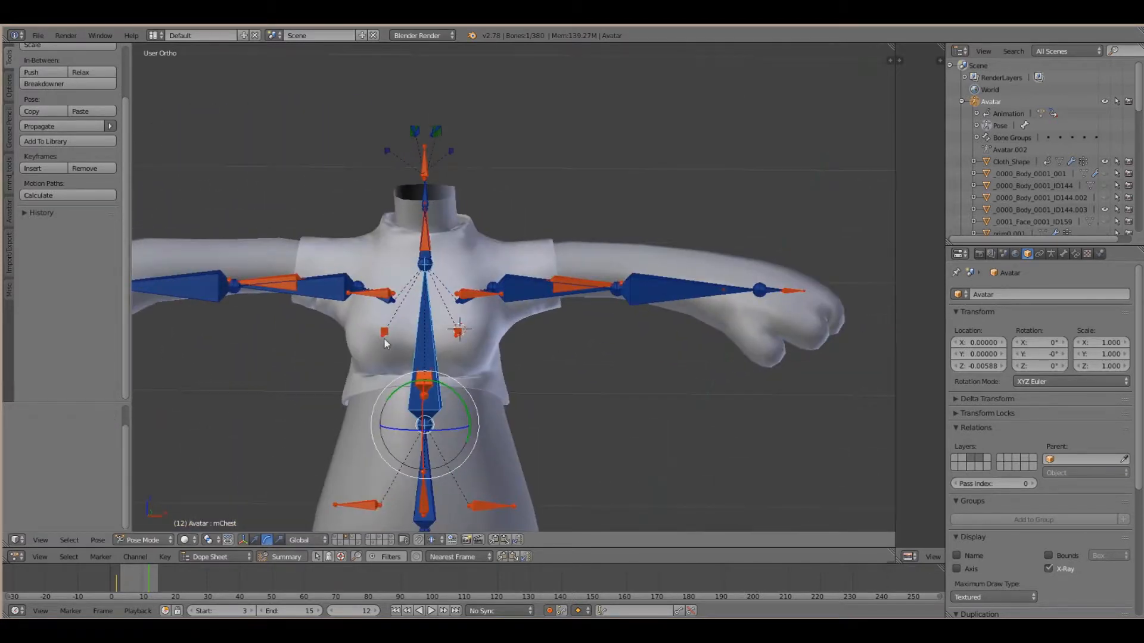
Test the shirt around the right shoulder by rotating the mCollarRight bone
right_click(385, 308)
key(r)
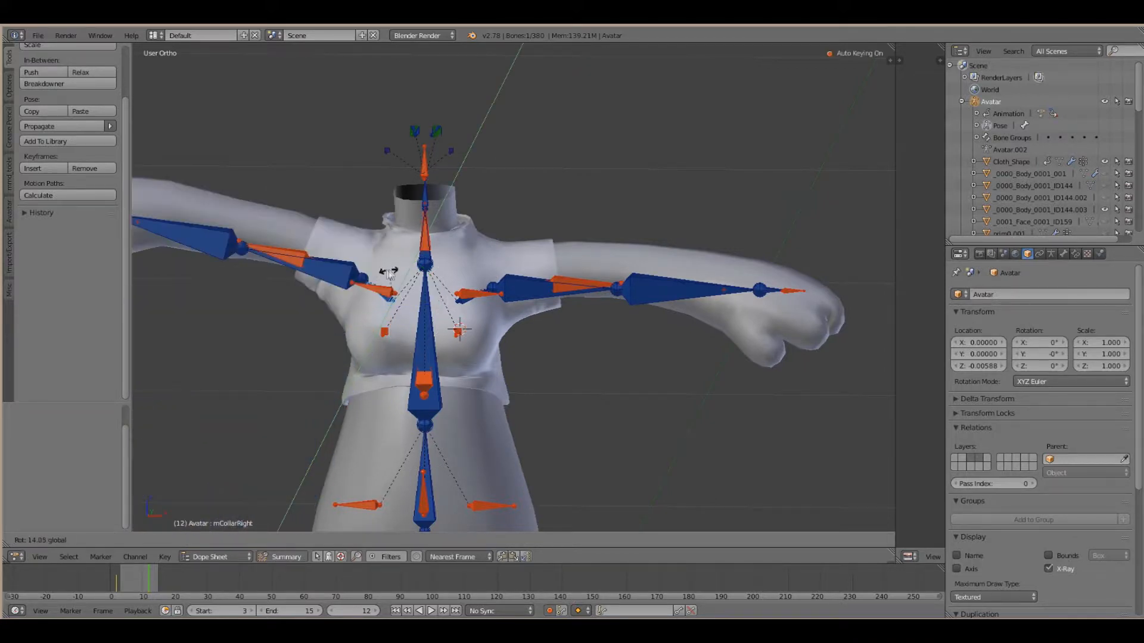
click(380, 265)
shift+middle_drag(380, 266, 388, 264)
Switch the Cloth_Shape shirt to Weight Paint and set the brush weight to 1.000
right_click(375, 252)
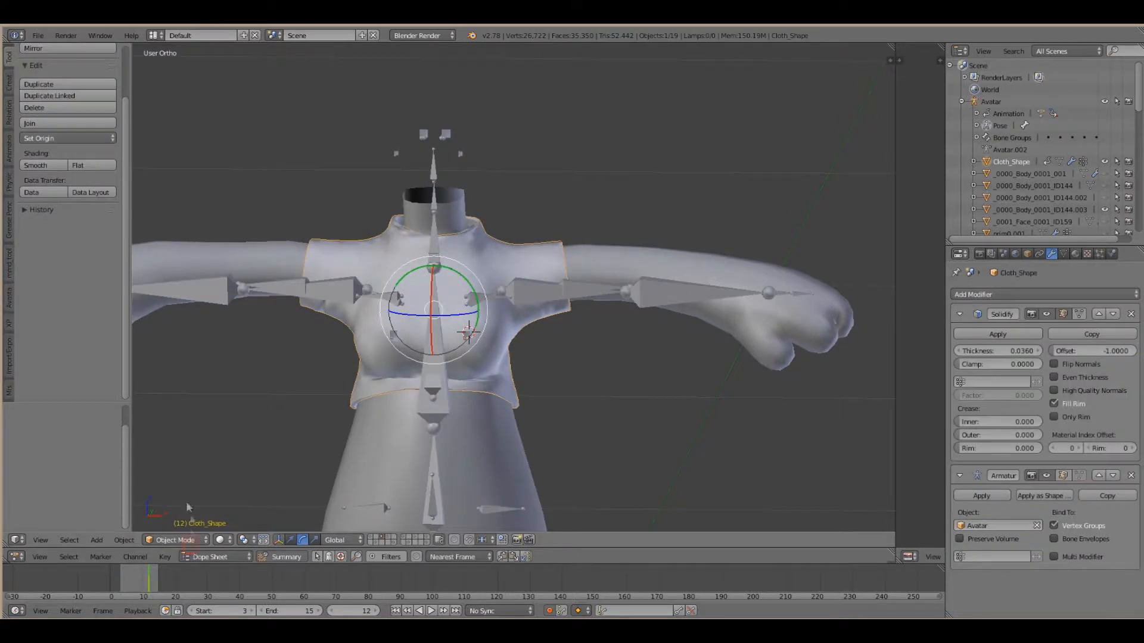
click(176, 540)
click(173, 477)
middle_drag(396, 306, 611, 255)
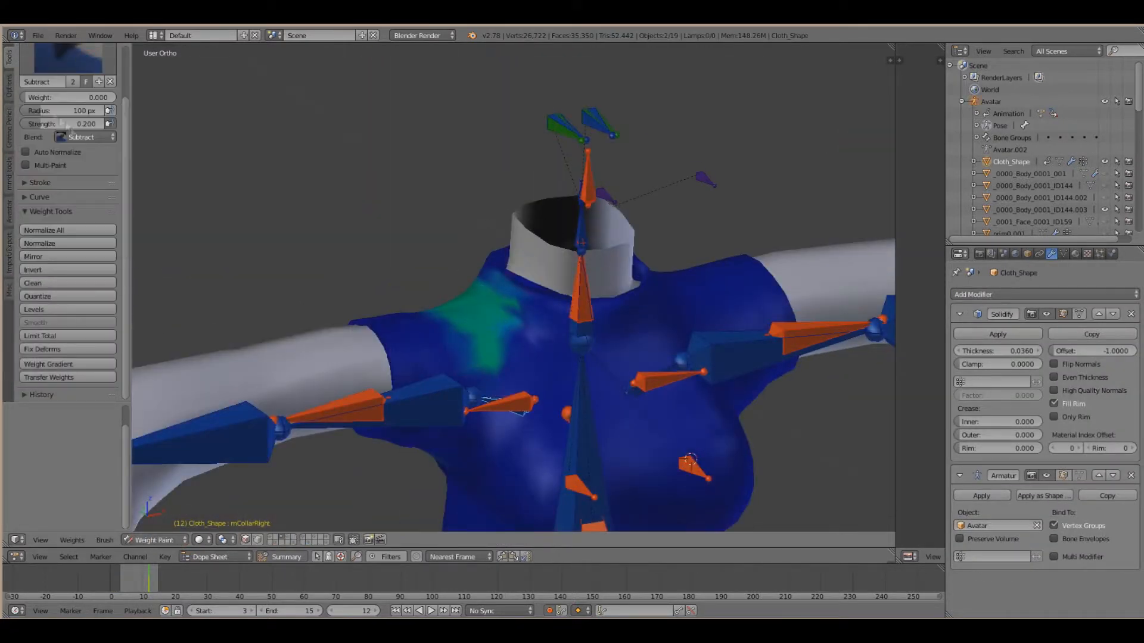
drag(69, 97, 113, 98)
Examine the shirt's weights around the right collar and select the R_CLAVICLE bone
middle_drag(534, 292, 480, 378)
right_click(448, 384)
mouse_move(447, 268)
middle_down()
mouse_move(377, 327)
mouse_move(515, 322)
mouse_move(551, 359)
mouse_move(510, 341)
middle_up()
right_click(371, 322)
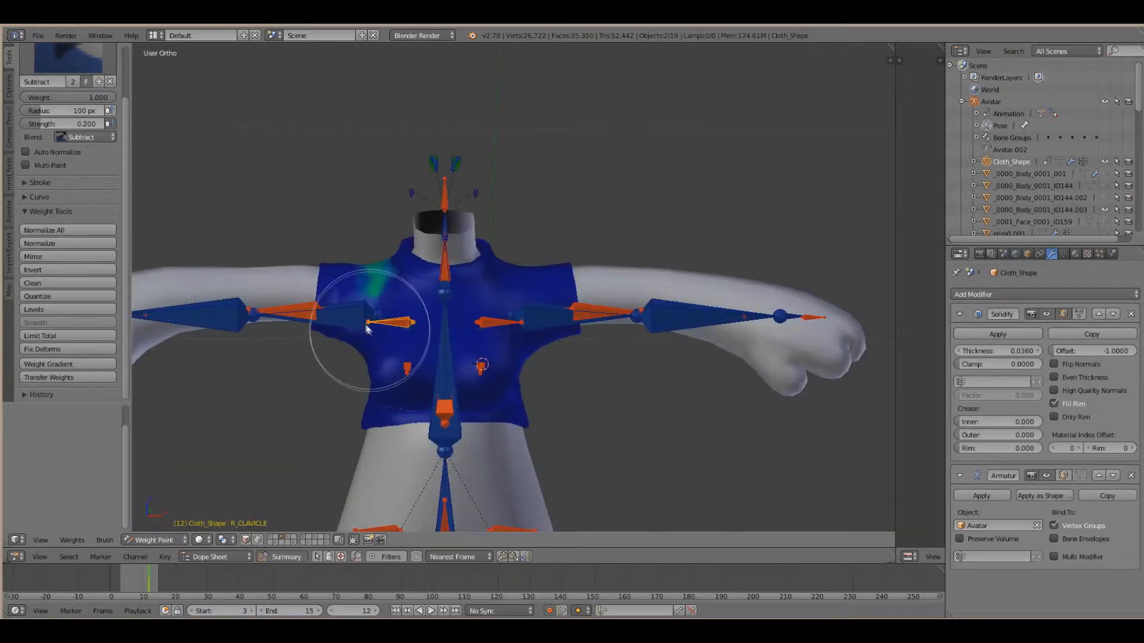
Return to Object Mode, test-rotate the mShoulderRight and mCollarRight bones, and undo the pose change
click(154, 540)
click(149, 517)
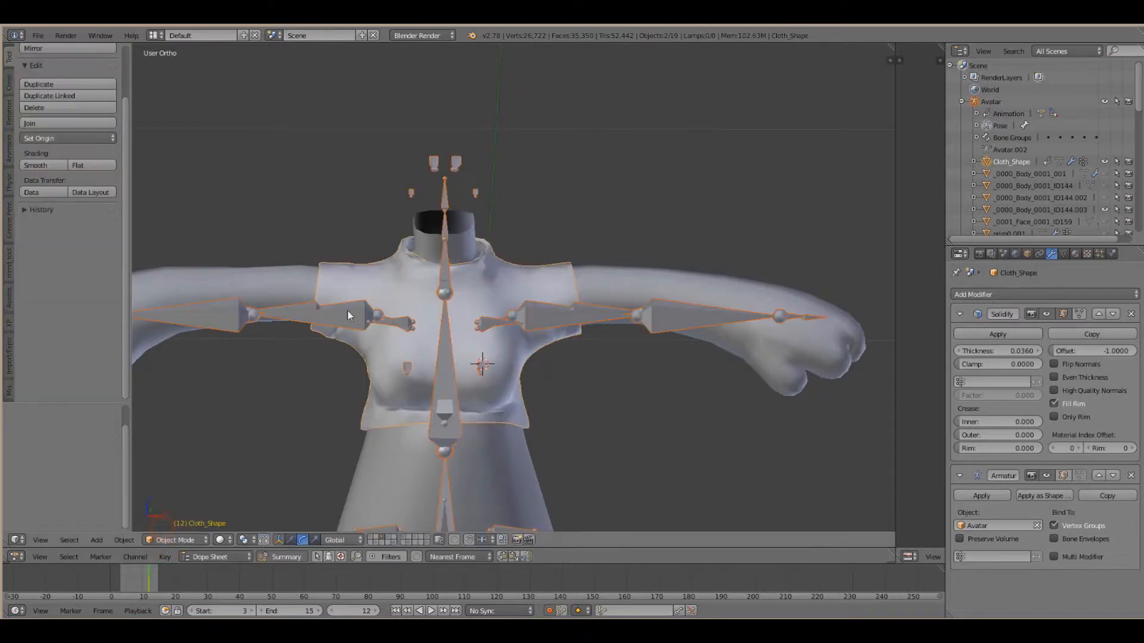
right_click(370, 319)
key(r)
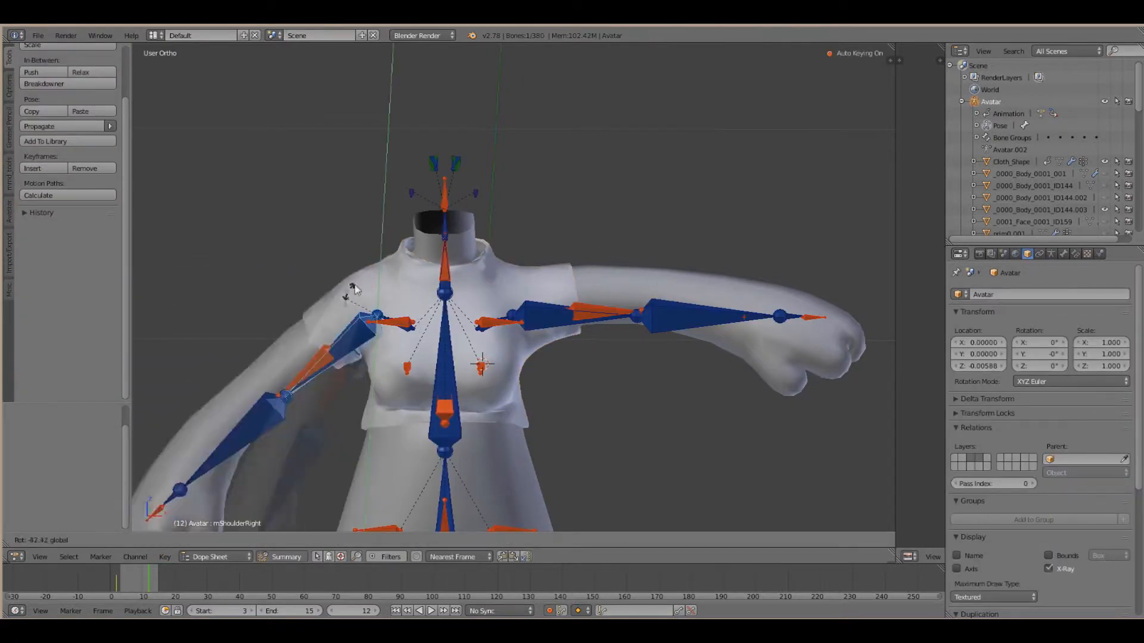
right_click(410, 331)
right_click(408, 335)
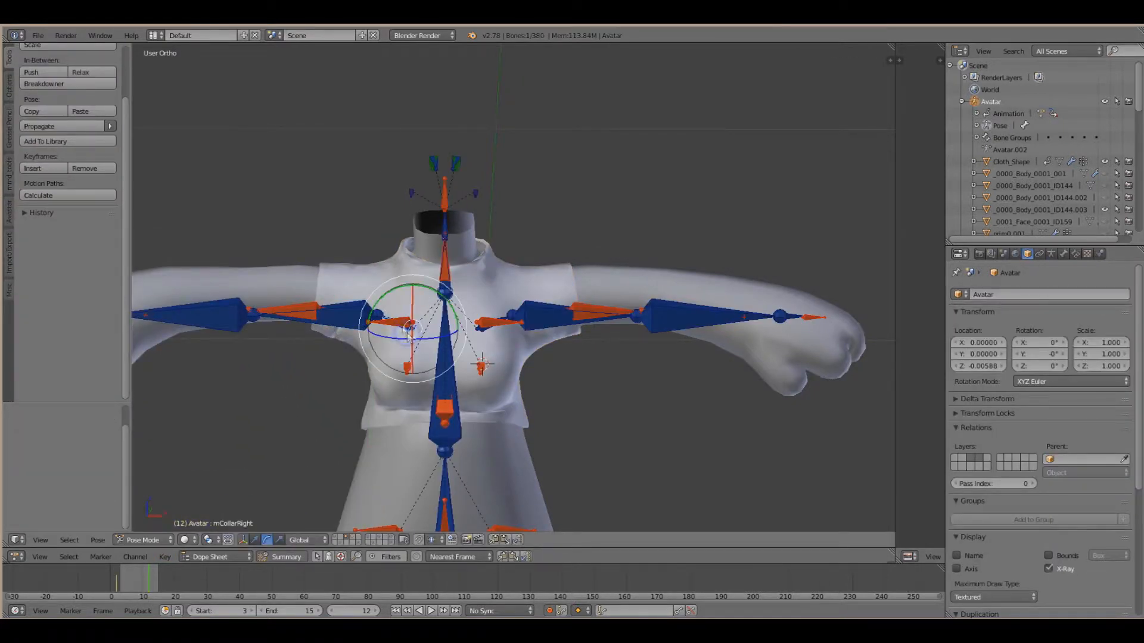
mouse_move(381, 299)
mouse_down()
mouse_move(380, 334)
mouse_move(380, 298)
mouse_up()
key(ctrl+z)
Tilt the torso sideways with the mChest bone to test the shirt, and undo the rotation
right_click(444, 419)
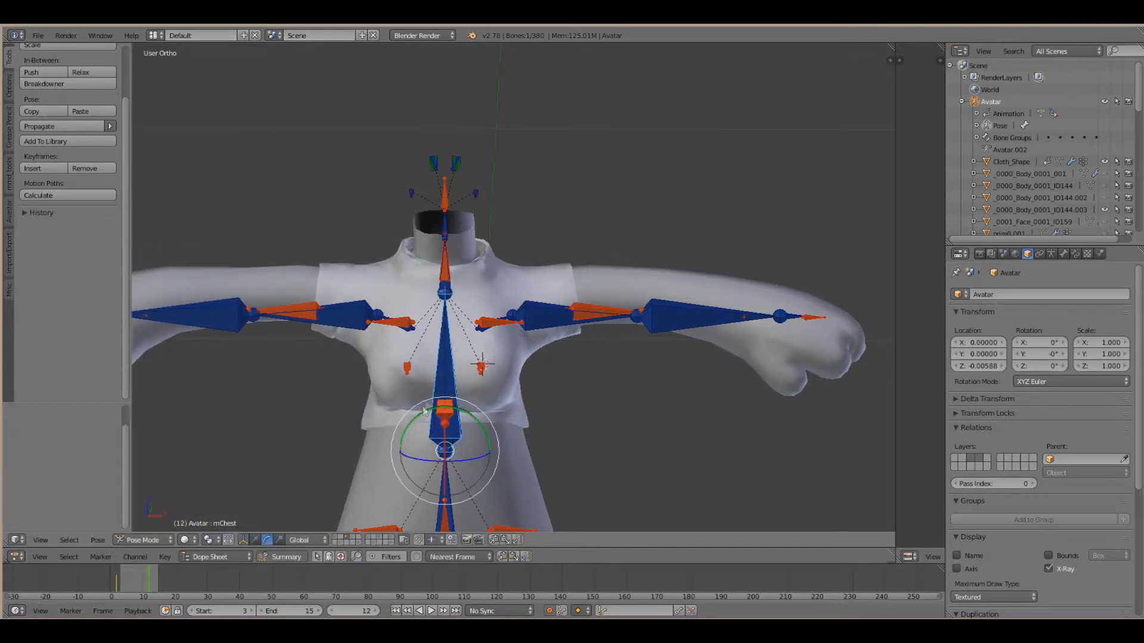
key(r)
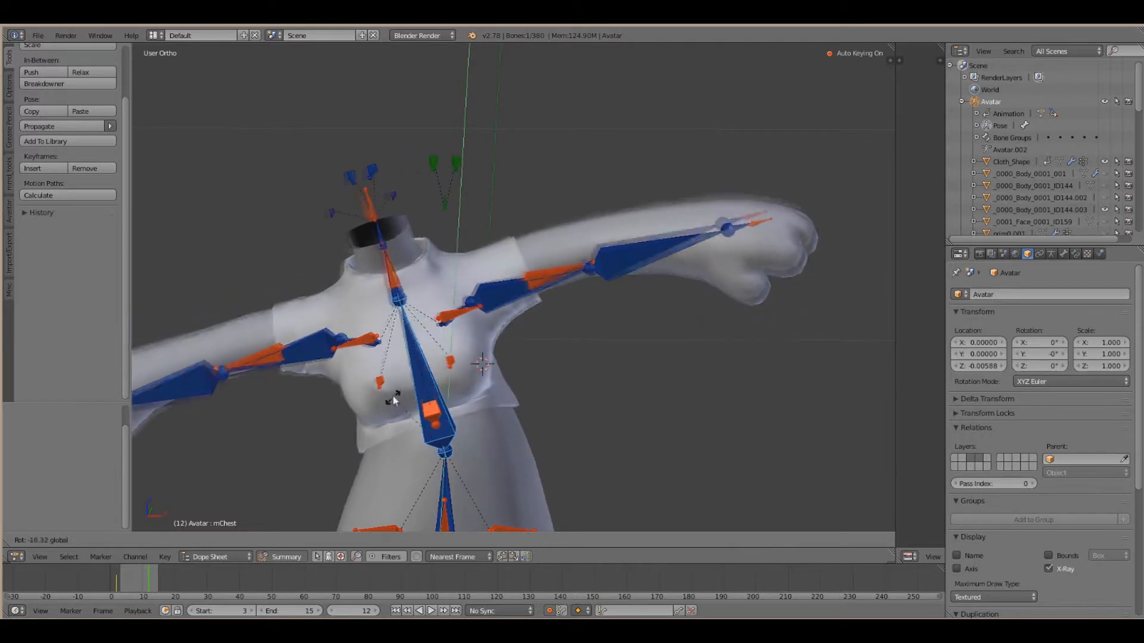
click(392, 400)
key(ctrl+z)
Rotate the neck bone by -39.165° around the global Y axis and select the Cloth_Shape shirt
right_click(438, 253)
key(r)
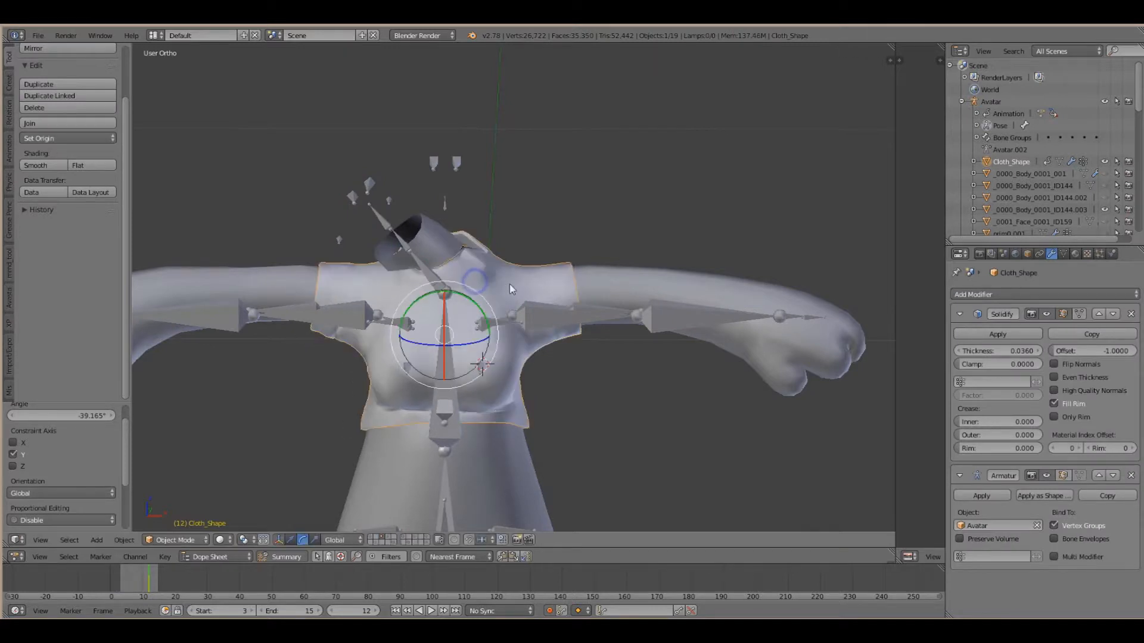
middle_drag(510, 285, 459, 315)
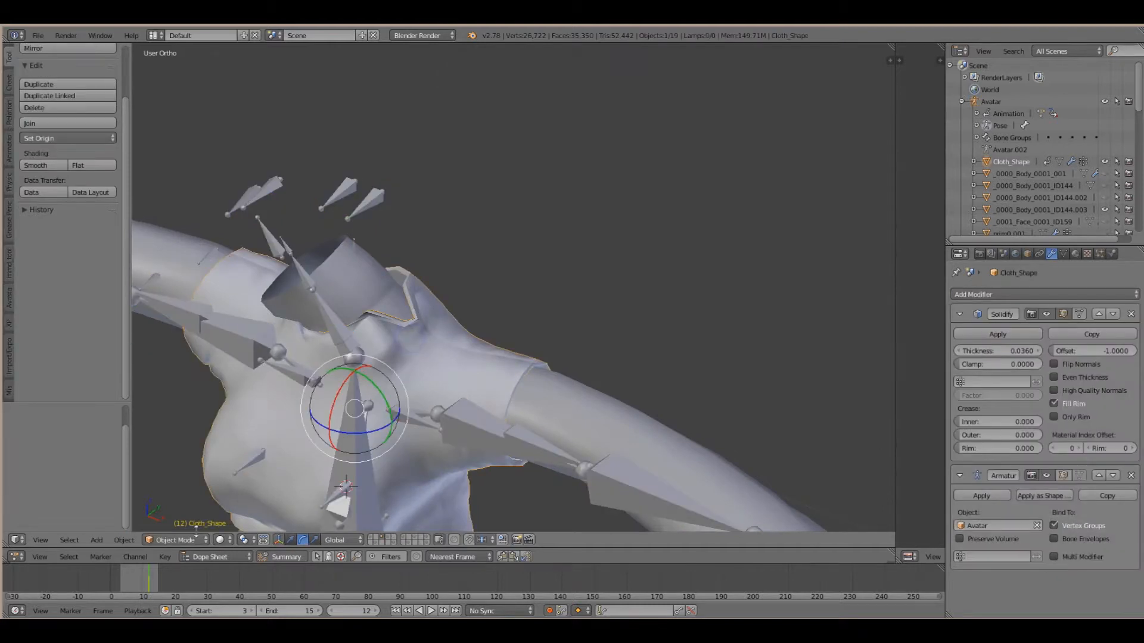
In Weight Paint, add mNeck weight with the Add brush to the avatar's left side of the shirt collar
click(177, 540)
click(179, 472)
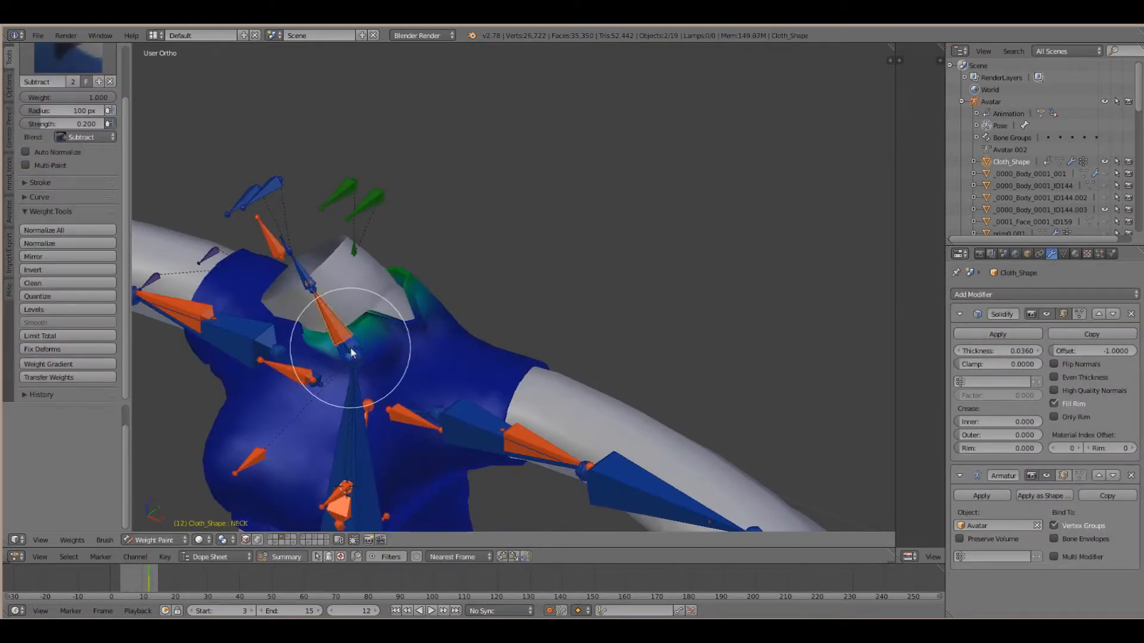
right_click(352, 353)
right_click(348, 337)
click(67, 59)
click(45, 104)
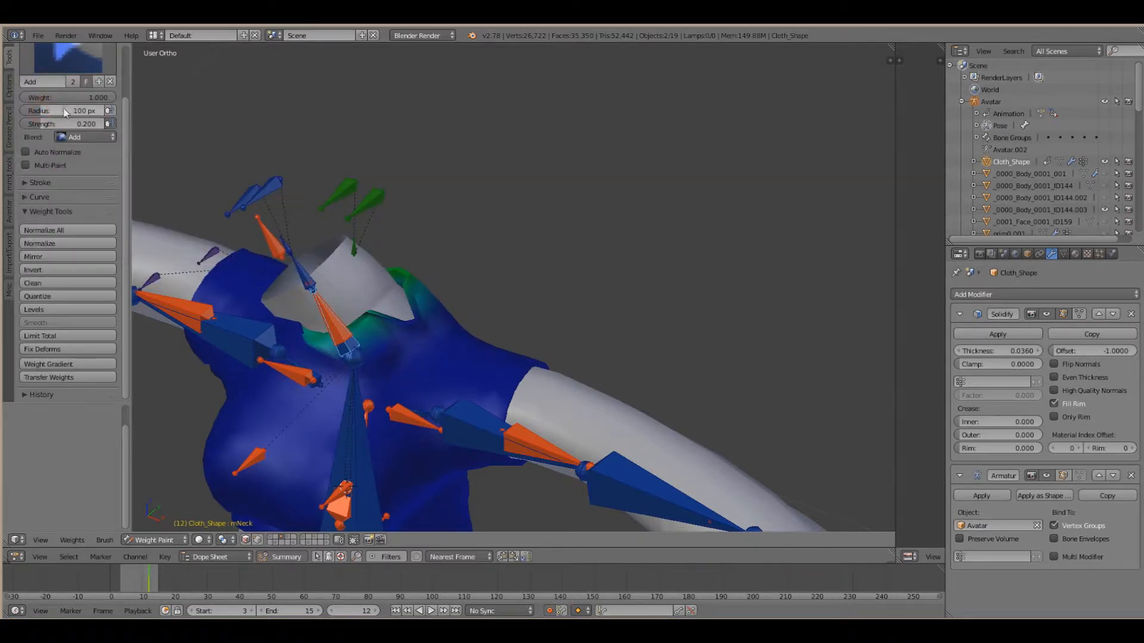
drag(352, 296, 409, 327)
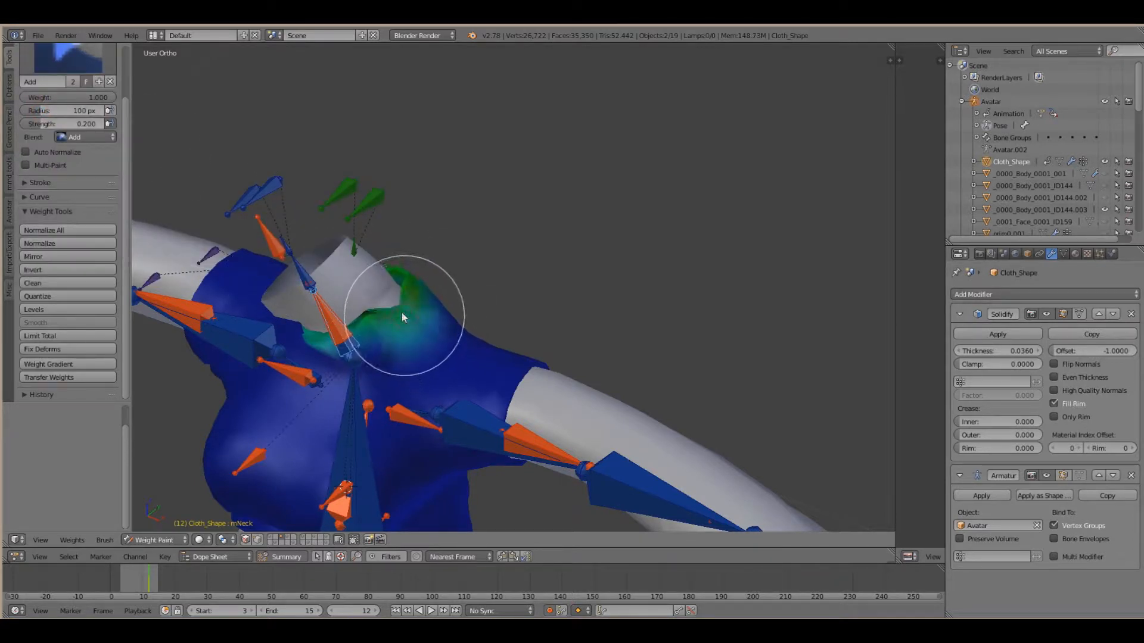
Return to Object Mode, test the collar by swinging the mNeck bone to the opposite side, and undo the pose changes
middle_drag(392, 305, 510, 309)
click(171, 539)
click(170, 524)
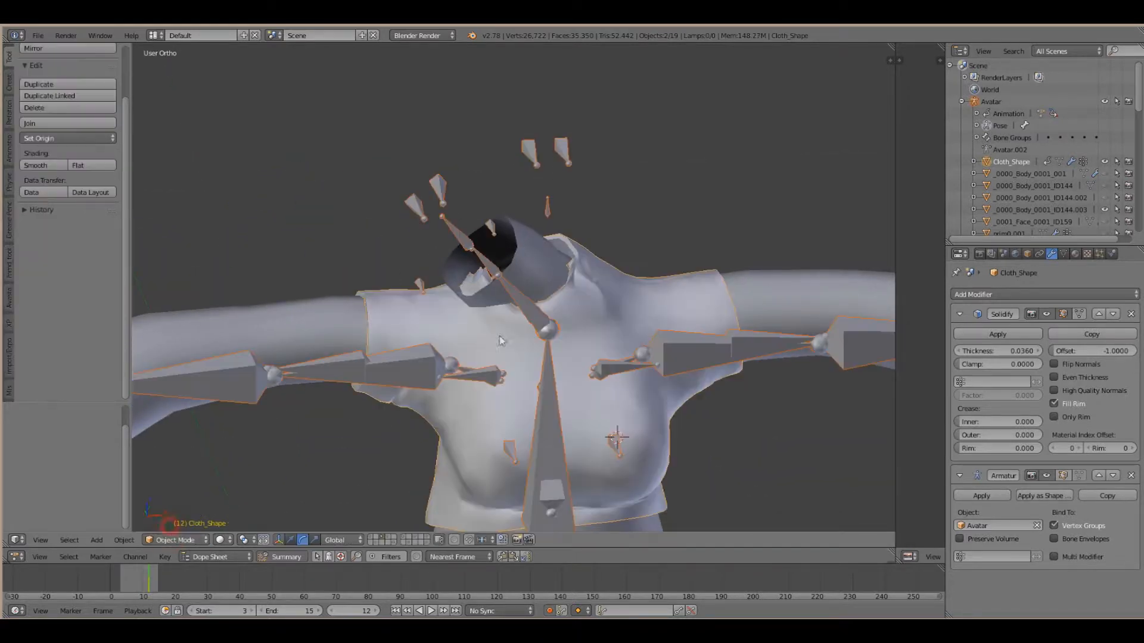
right_click(535, 311)
key(r)
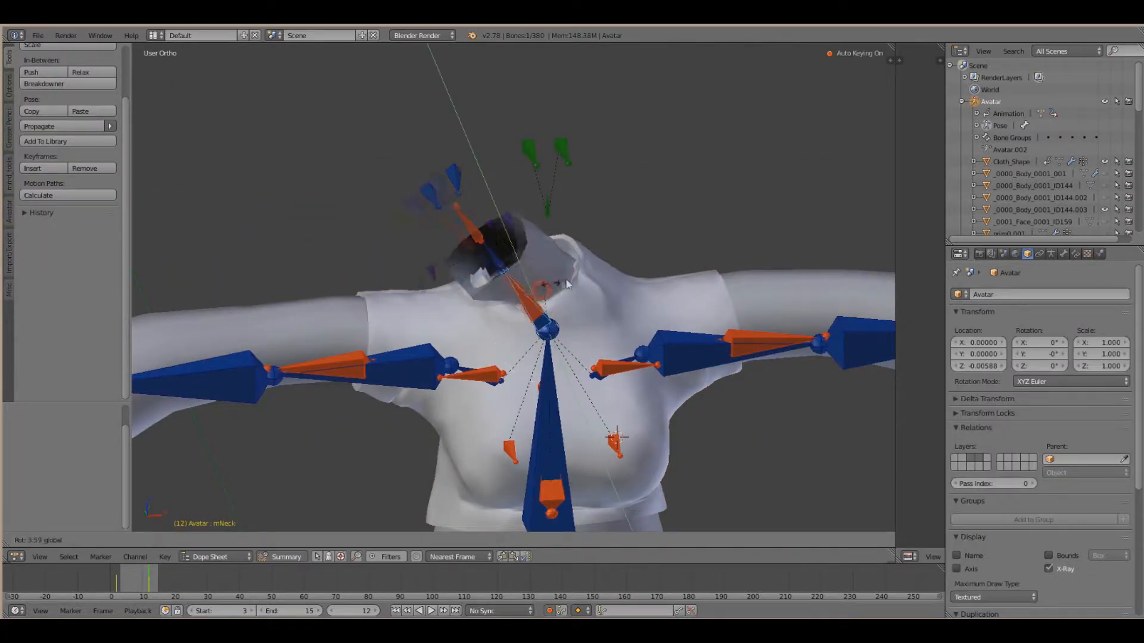
click(635, 320)
middle_drag(635, 320, 560, 320)
key(w)
click(525, 407)
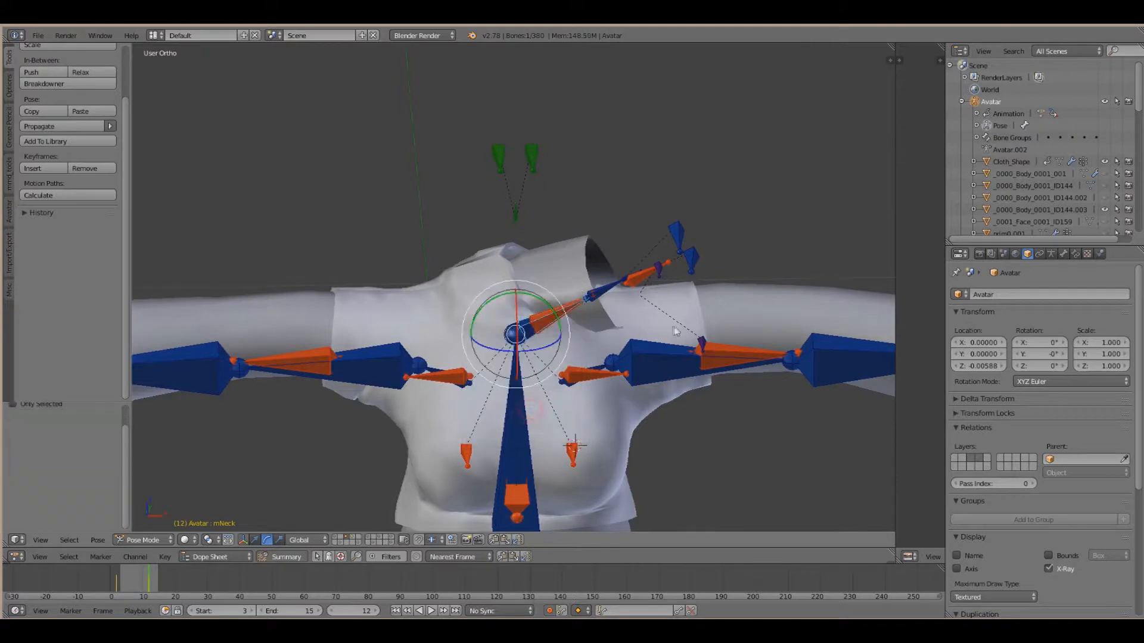
key(ctrl+z)
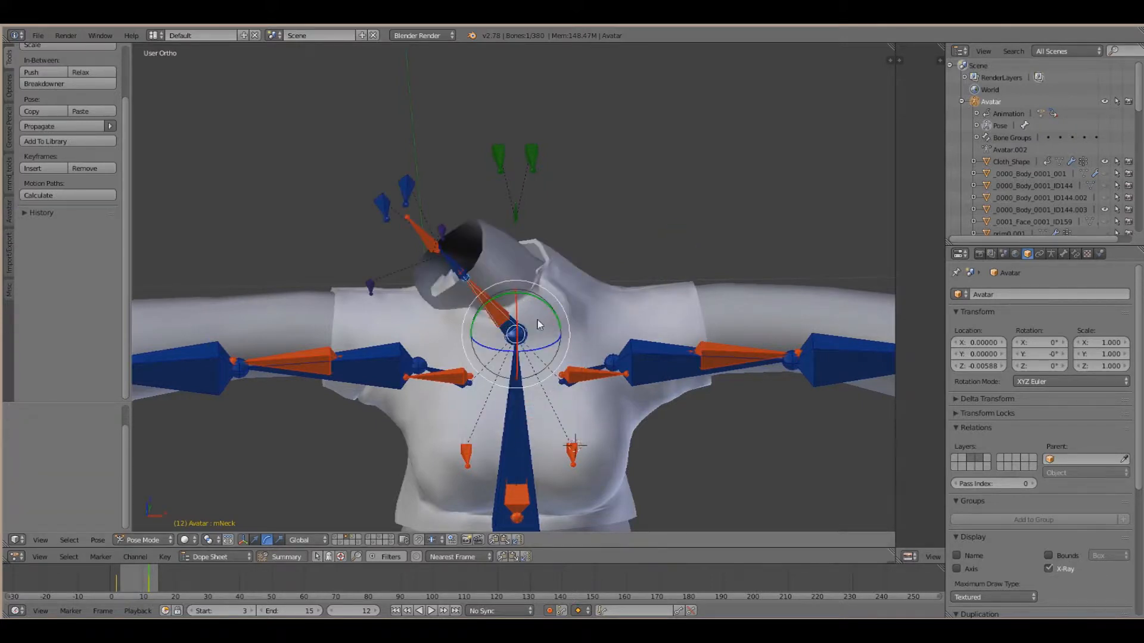
key(ctrl+z)
Rotate the neck bone 39.637° around the global Y axis to stand upright, and select the Cloth_Shape shirt
right_click(507, 321)
right_click(553, 296)
right_click(509, 328)
drag(505, 300, 534, 286)
scroll(586, 372, down, 2)
shift+middle_drag(586, 372, 569, 288)
right_click(556, 279)
shift+middle_drag(572, 327, 553, 388)
scroll(554, 385, up, 1)
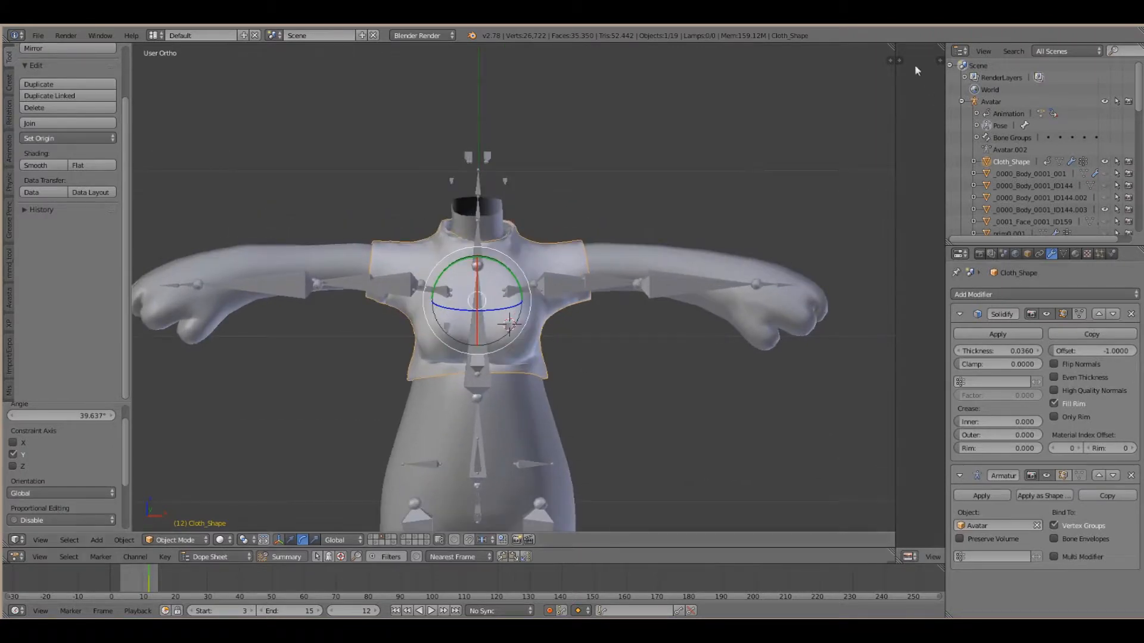
Widen the image editor to share the workspace with the 3D view, and enlarge its empty grid
drag(895, 48, 563, 104)
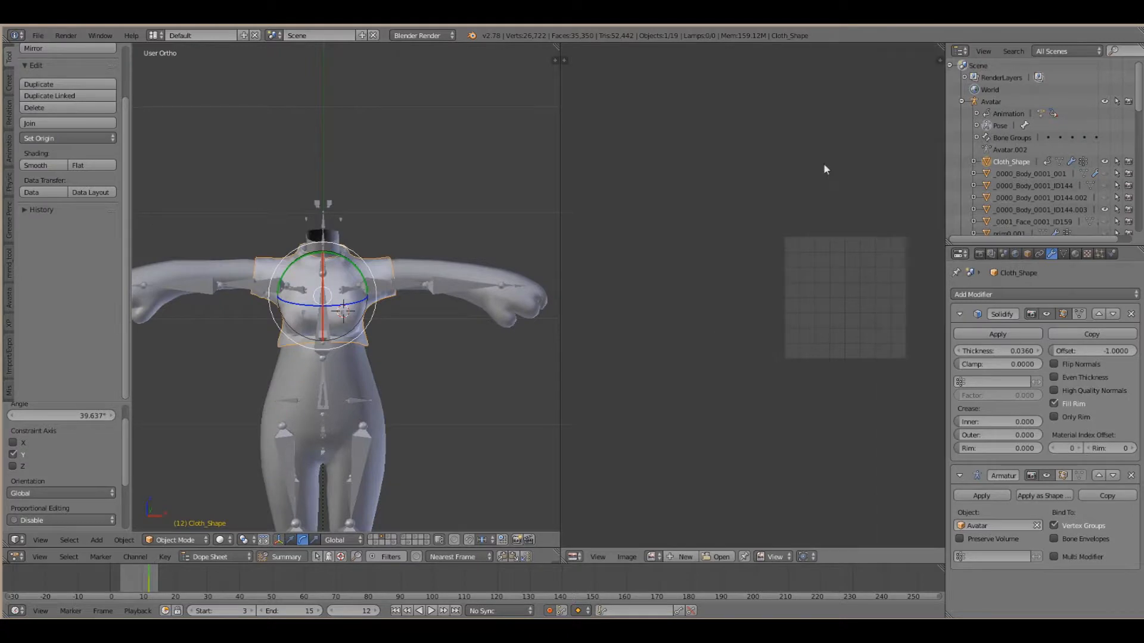
middle_drag(846, 295, 789, 301)
scroll(788, 302, up, 4)
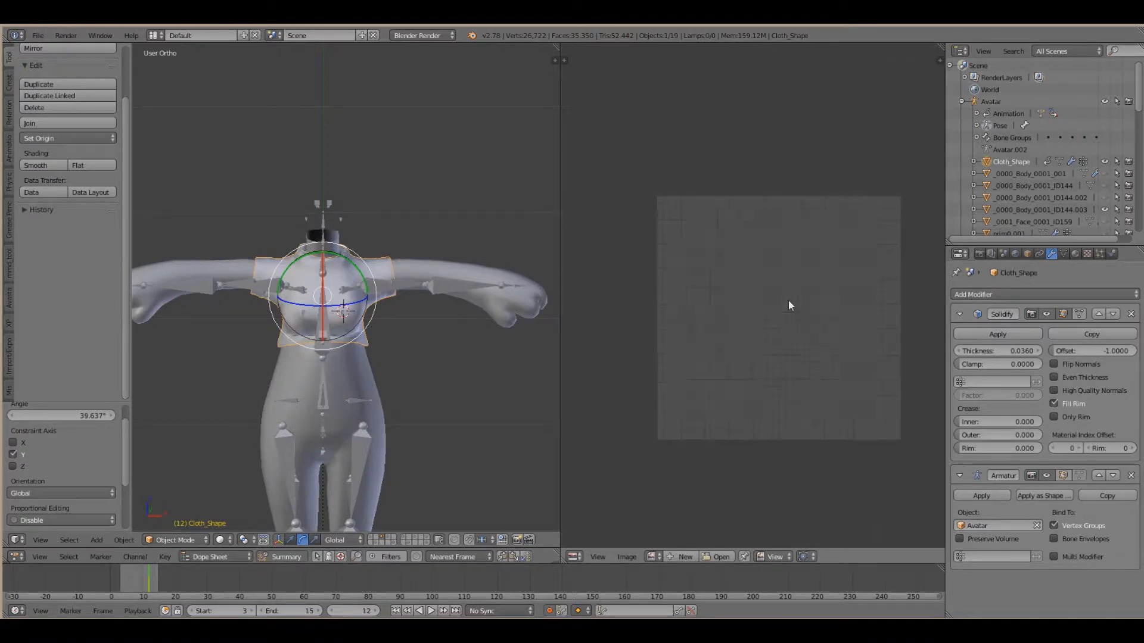
middle_drag(789, 320, 784, 302)
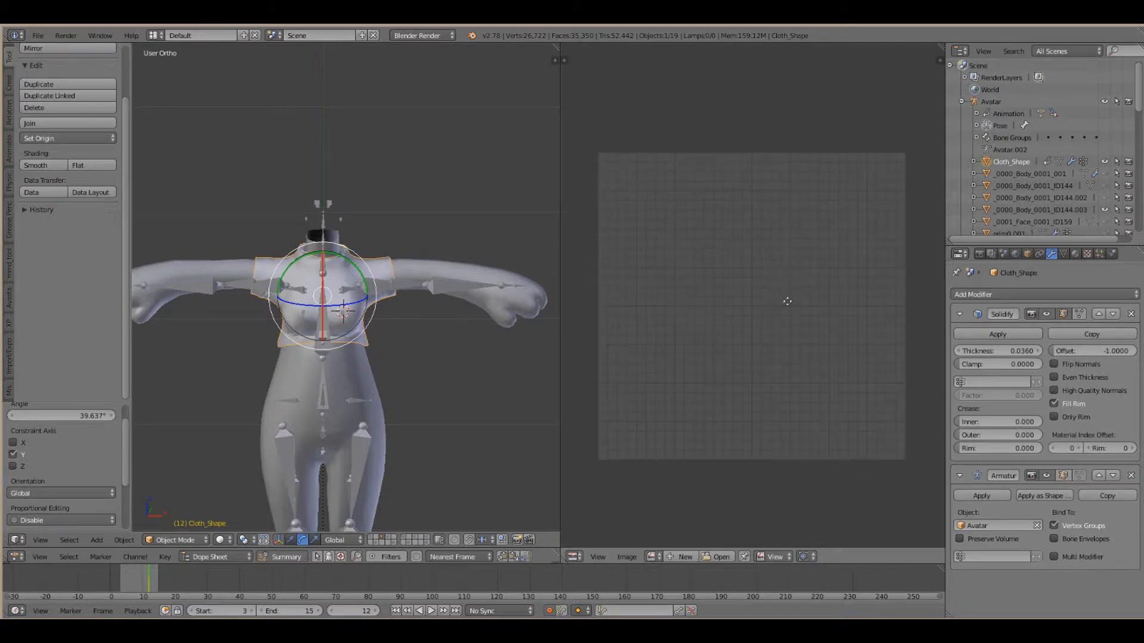
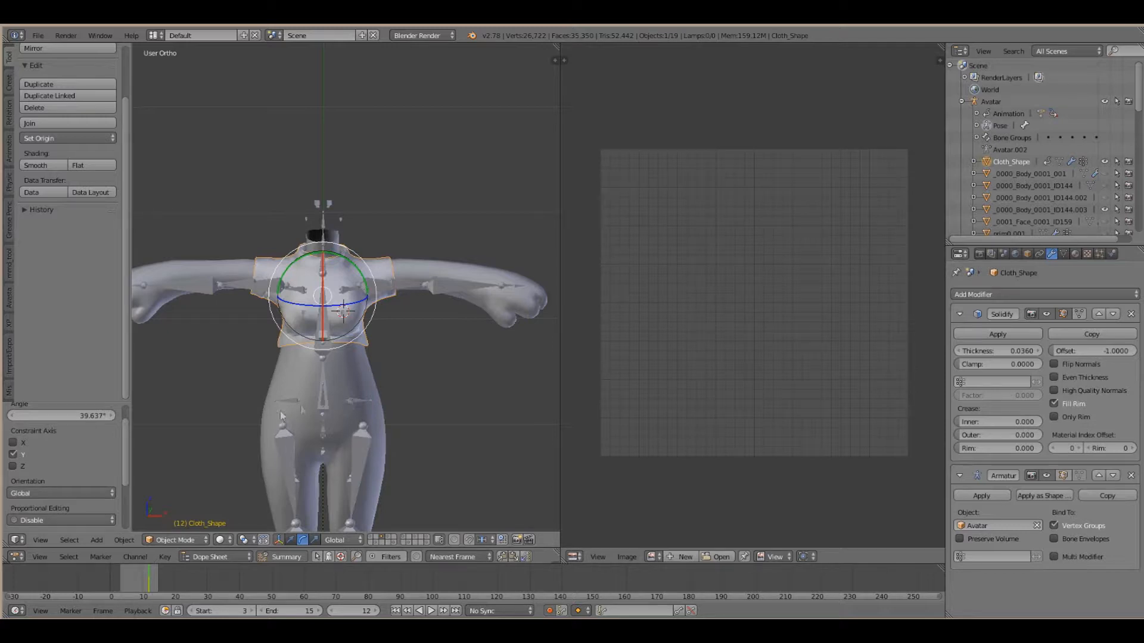
click(125, 540)
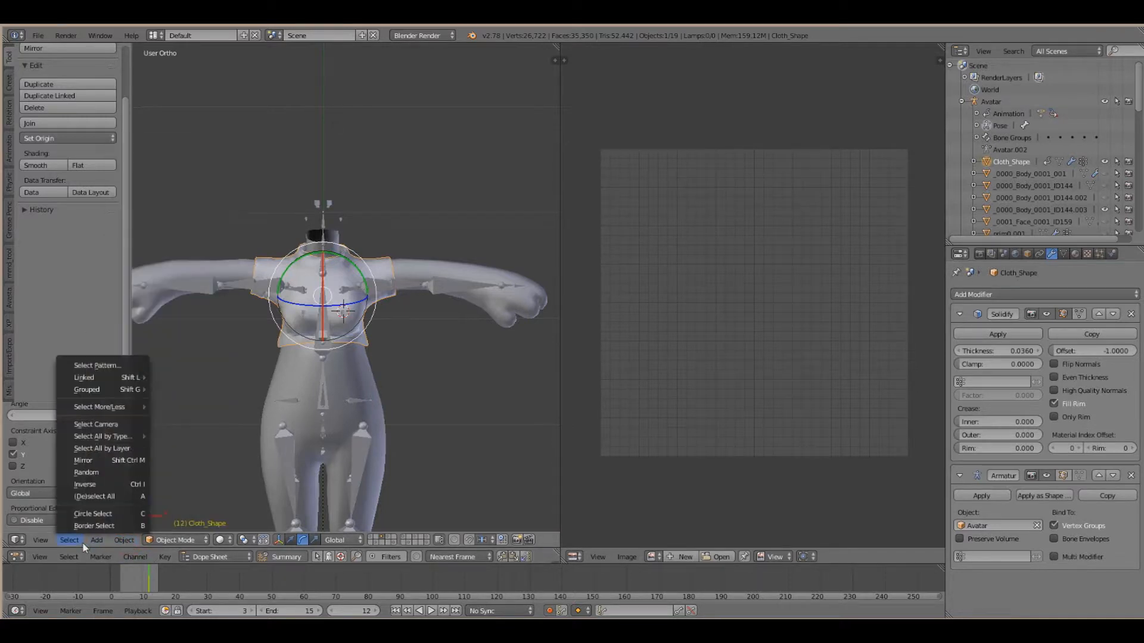
Enter Edit Mode on the Cloth_Shape shirt and move one overlapping UV island by about -0.052 in X and 1.002 in Y
click(174, 540)
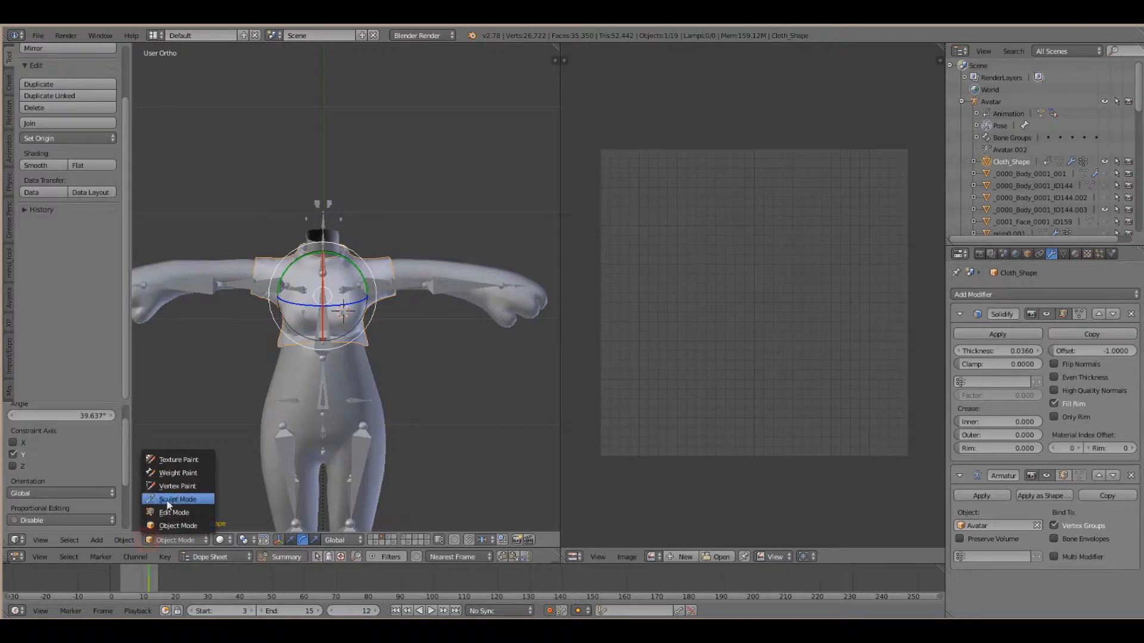
click(166, 513)
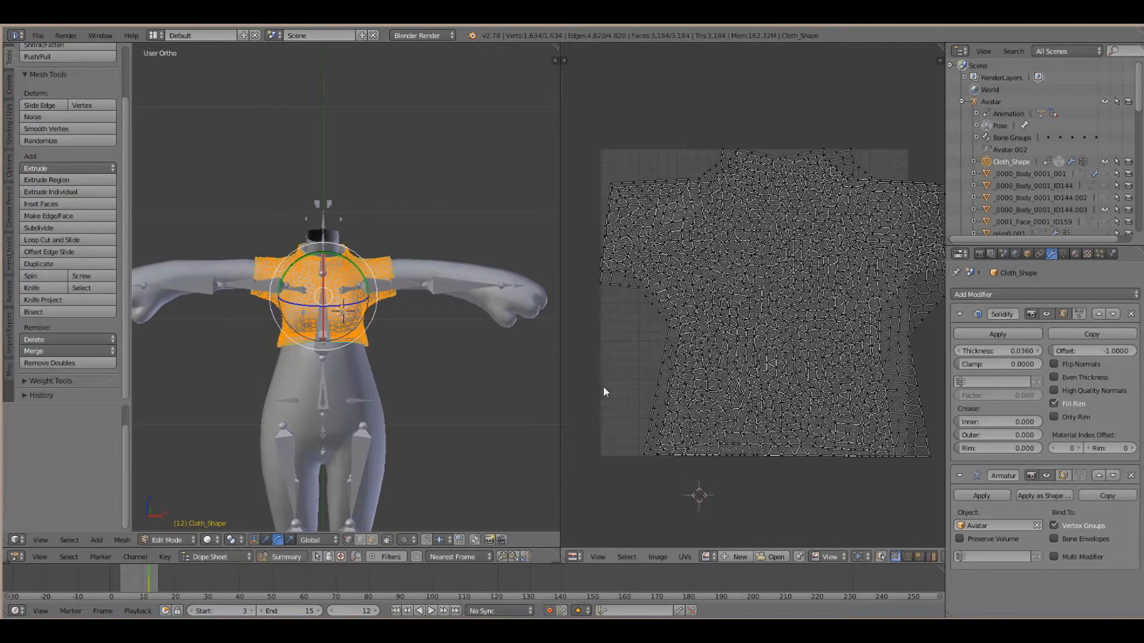
scroll(727, 343, down, 3)
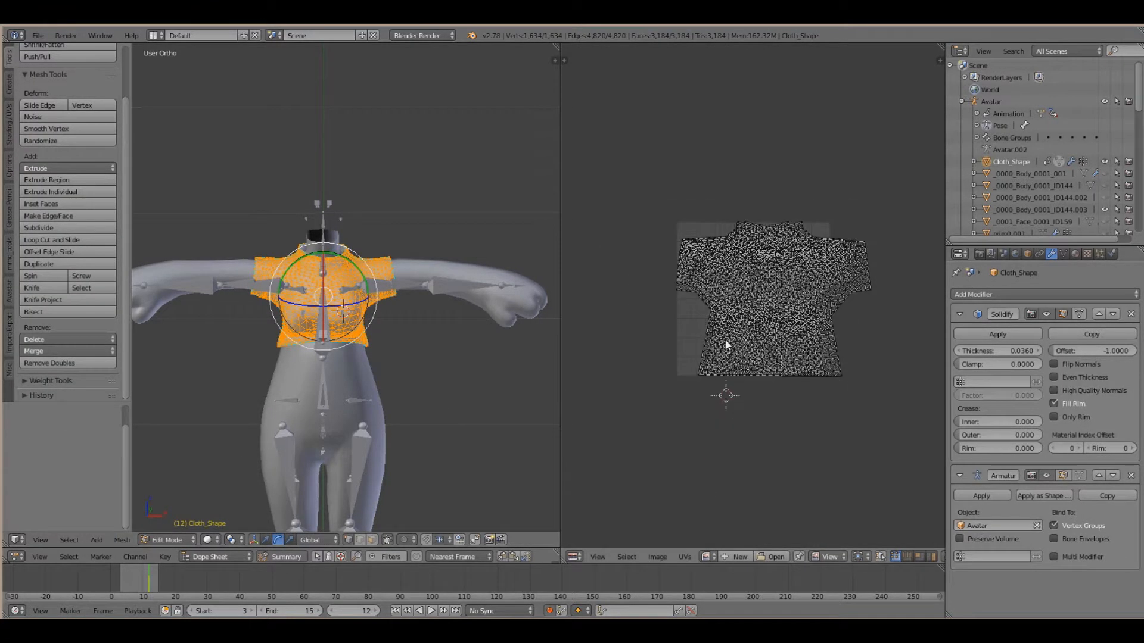
scroll(717, 358, up, 4)
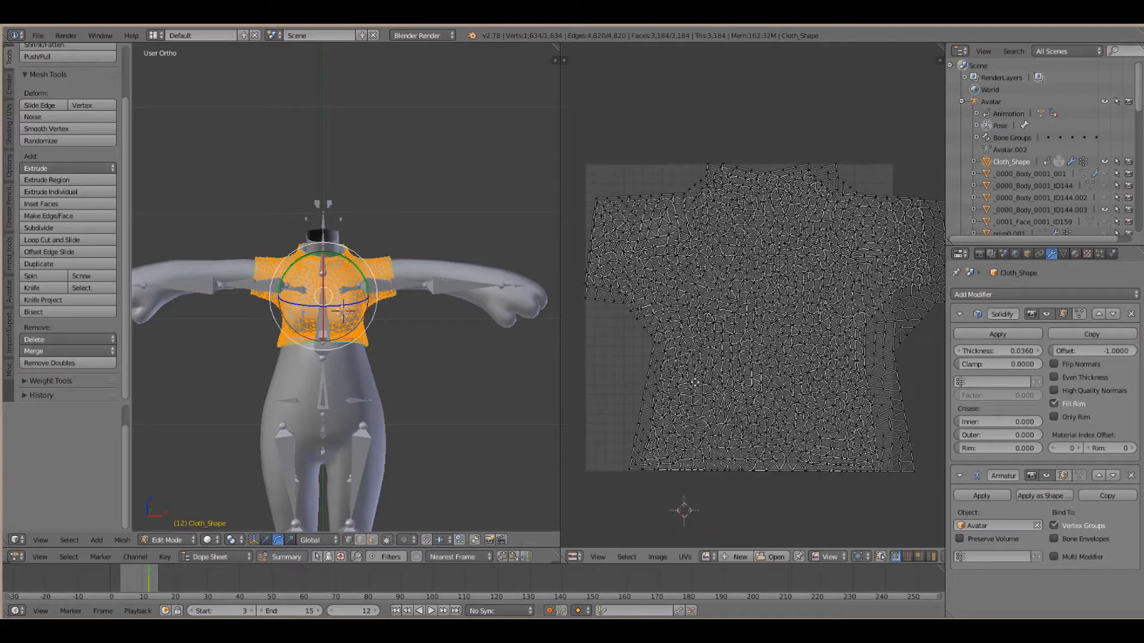
scroll(691, 390, up, 1)
scroll(686, 387, down, 2)
middle_drag(783, 342, 753, 358)
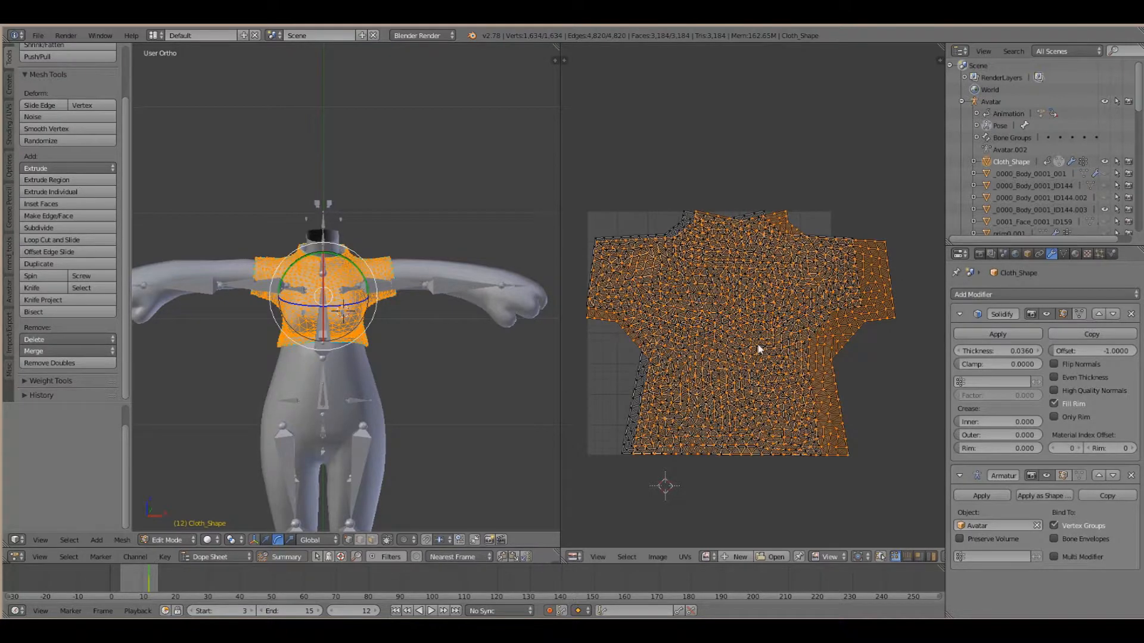
key(g)
click(745, 100)
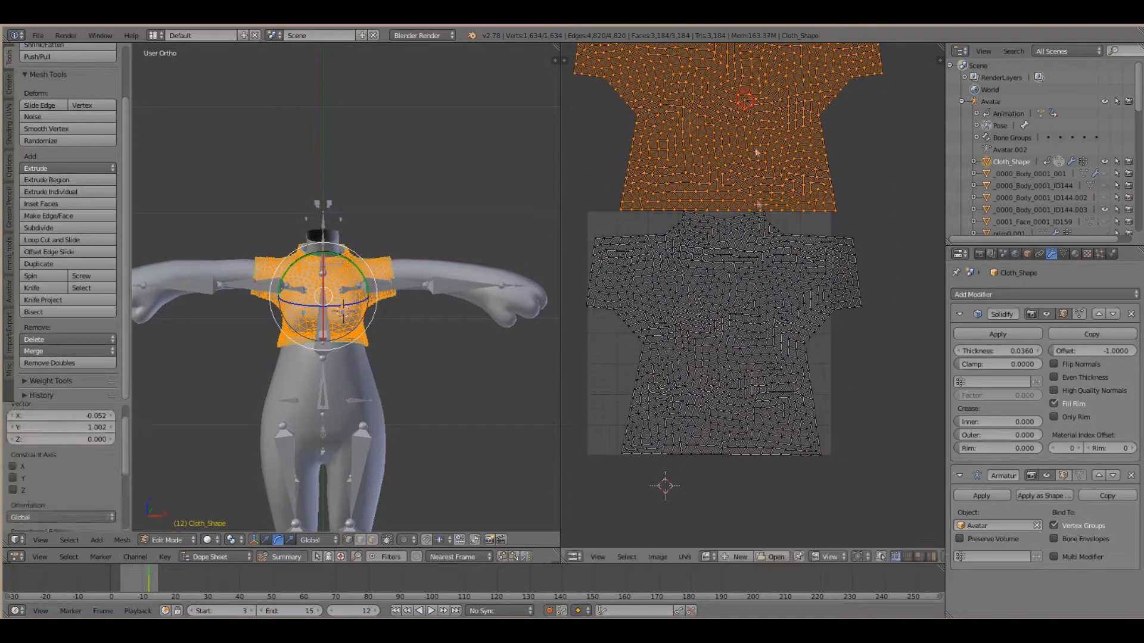
Select the UV island left inside the grid and shift it by about 0.023 in X and -0.043 in Y
scroll(752, 263, up, 1)
scroll(750, 268, down, 2)
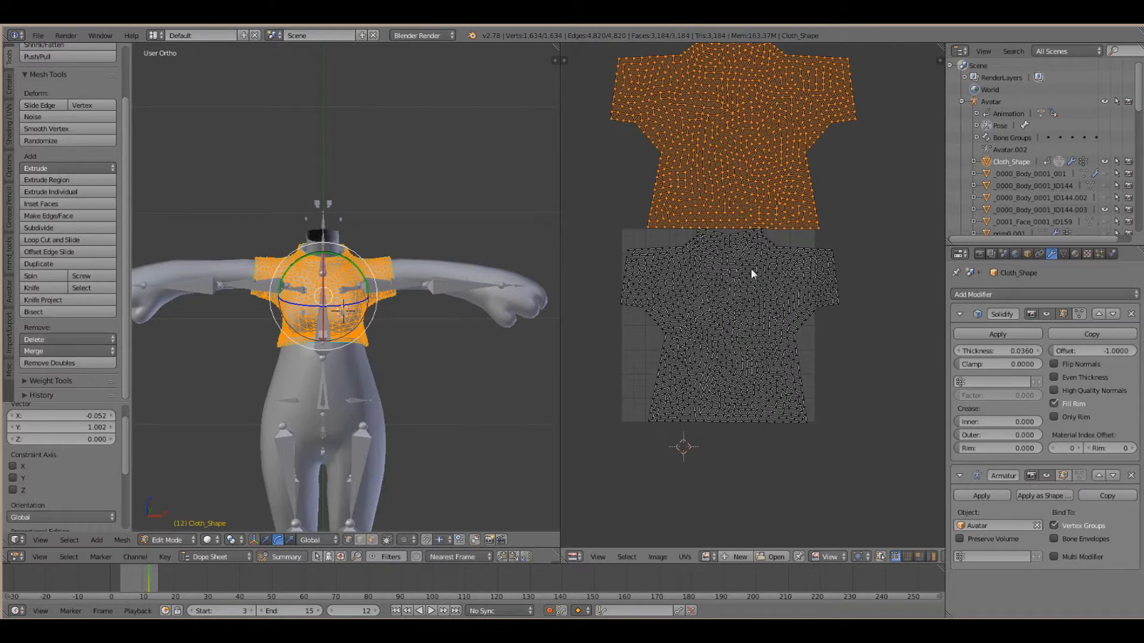
key(l)
scroll(750, 293, down, 1)
key(g)
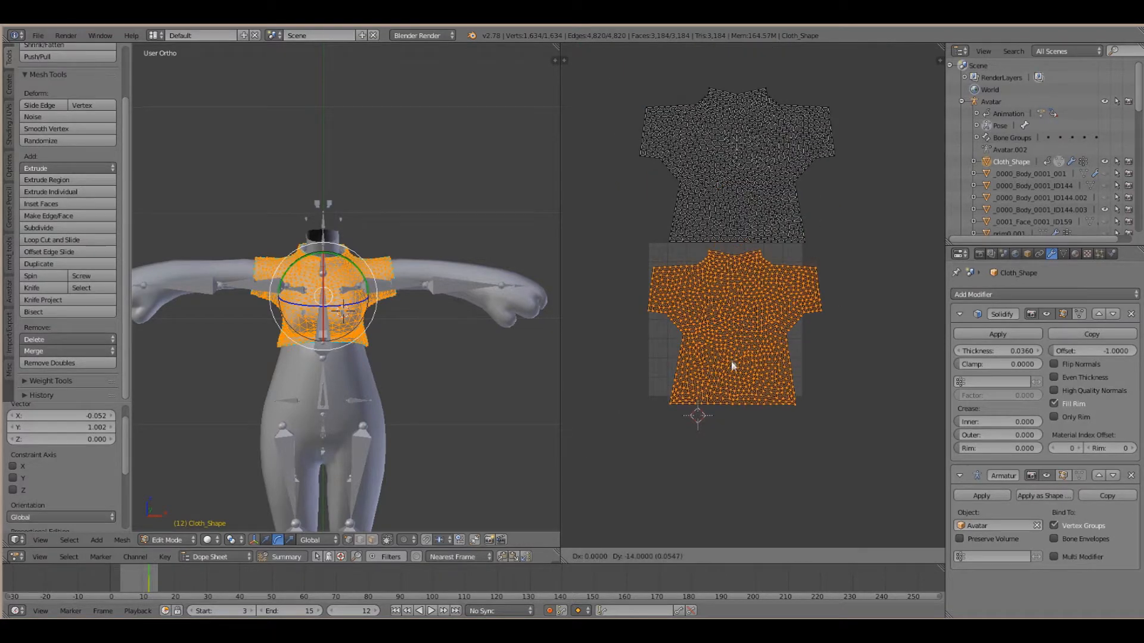
click(741, 336)
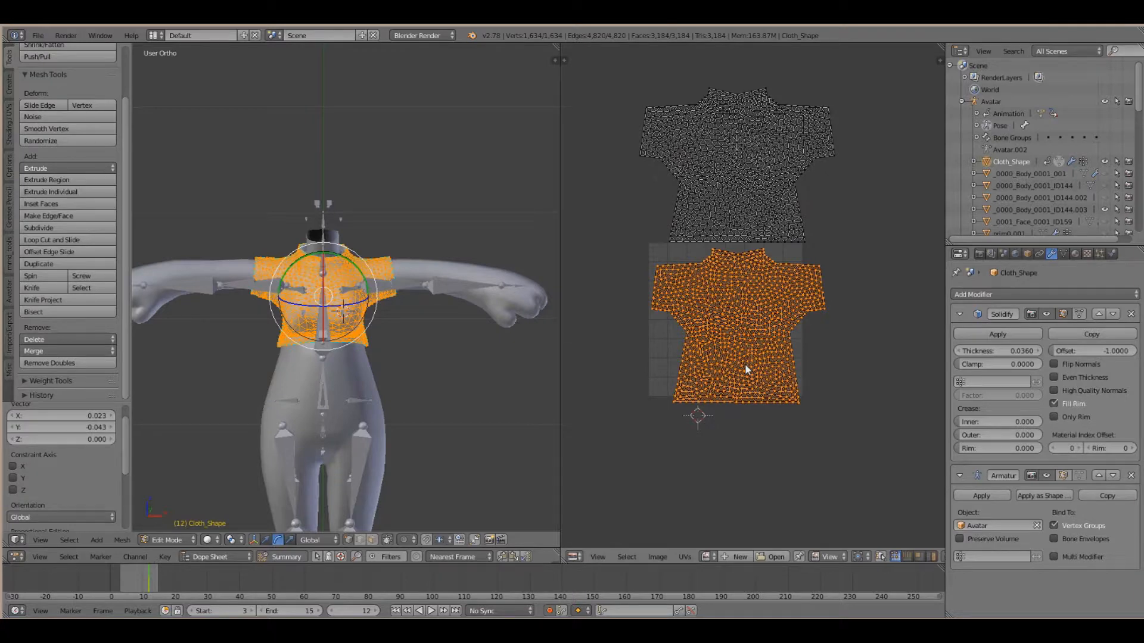
Select both UV islands, move them by about -0.079 in X and -0.295 in Y, and scale them to about 0.393
key(a)
key(a)
scroll(828, 374, up, 1)
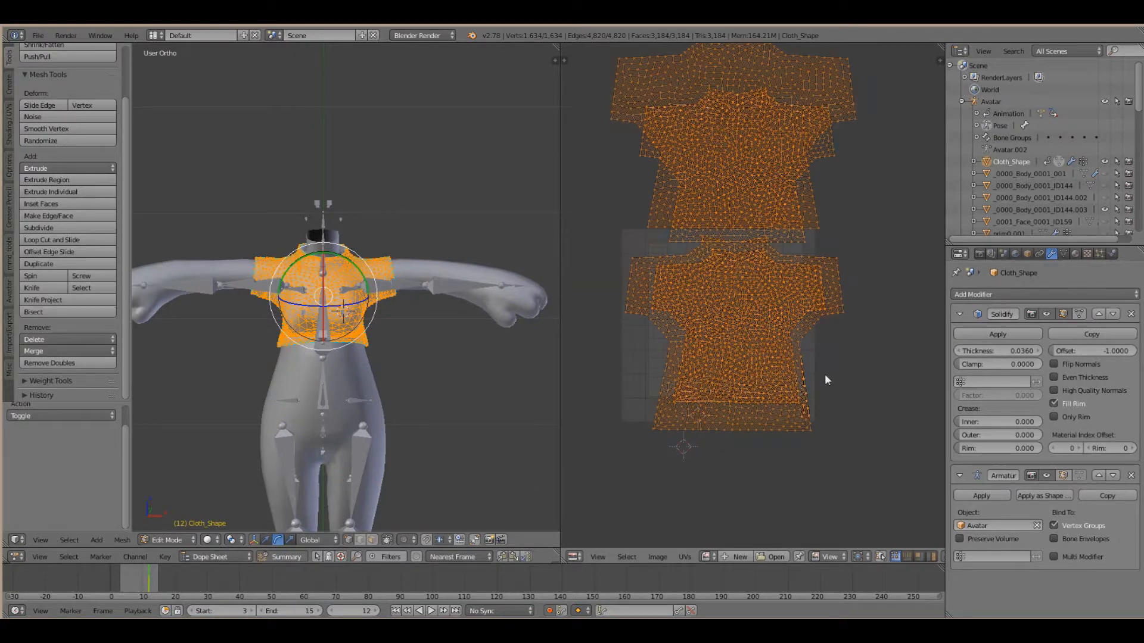
scroll(824, 374, down, 2)
key(g)
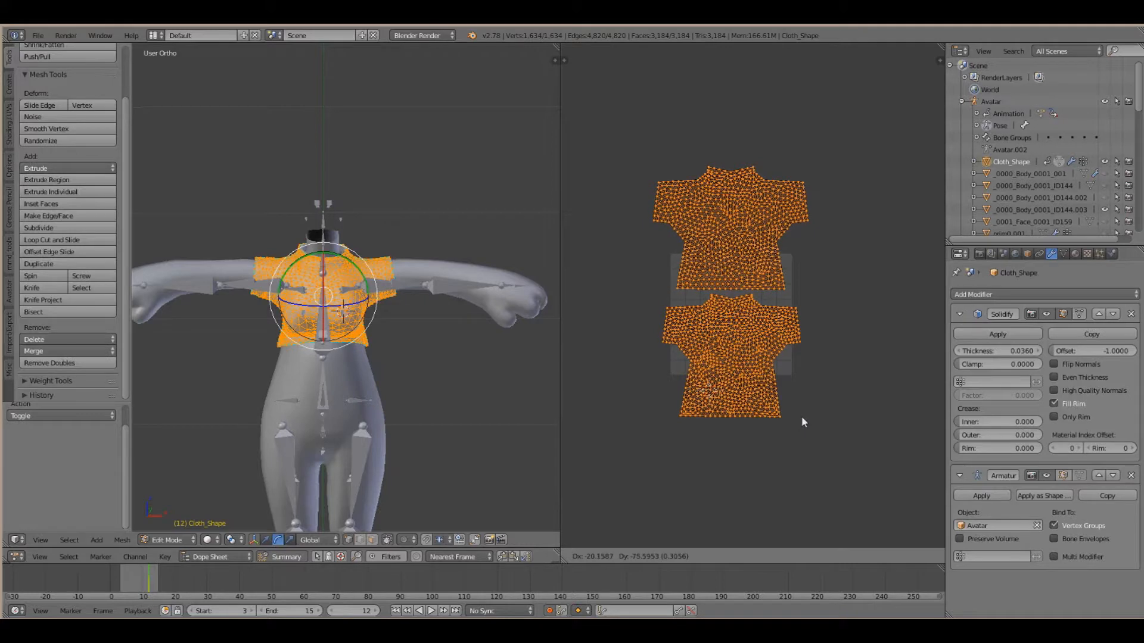
click(802, 416)
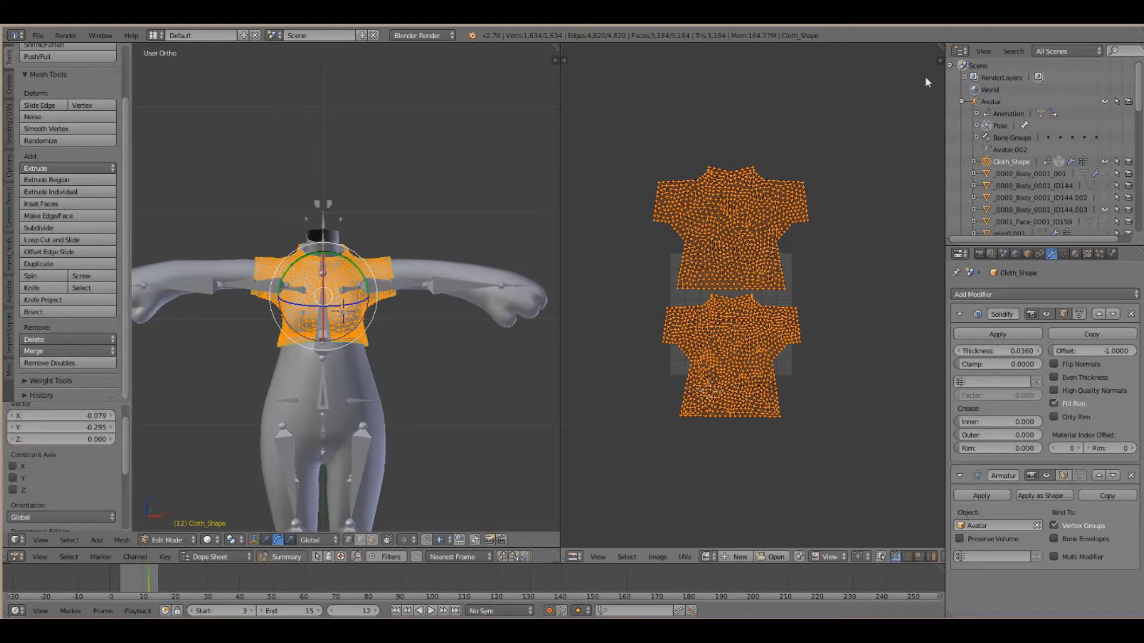
key(s)
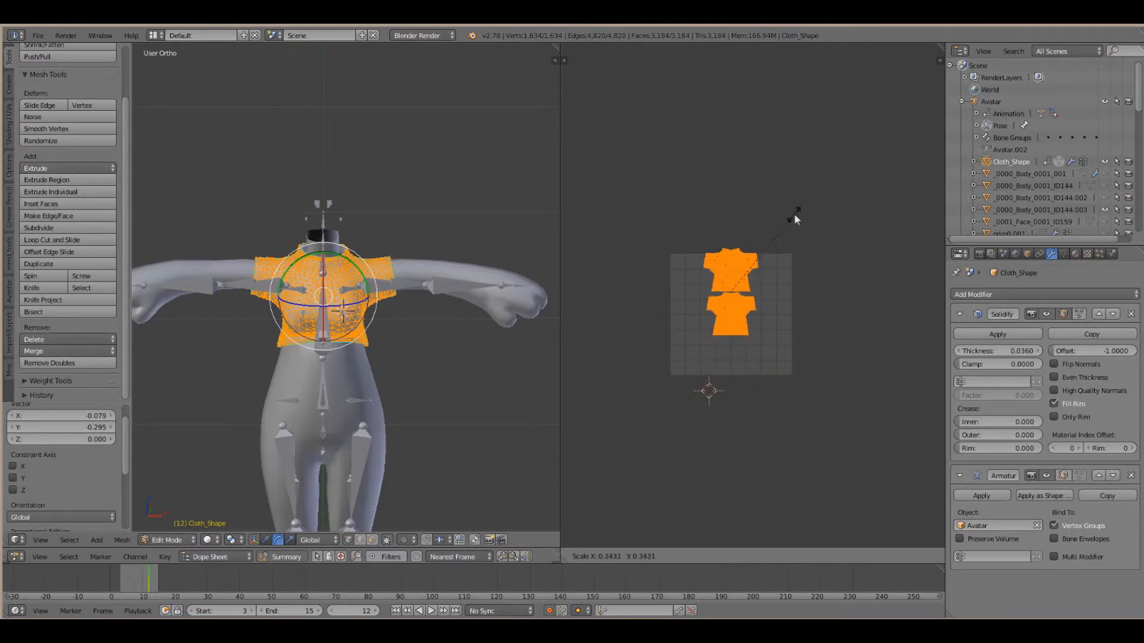
click(801, 201)
scroll(757, 224, up, 3)
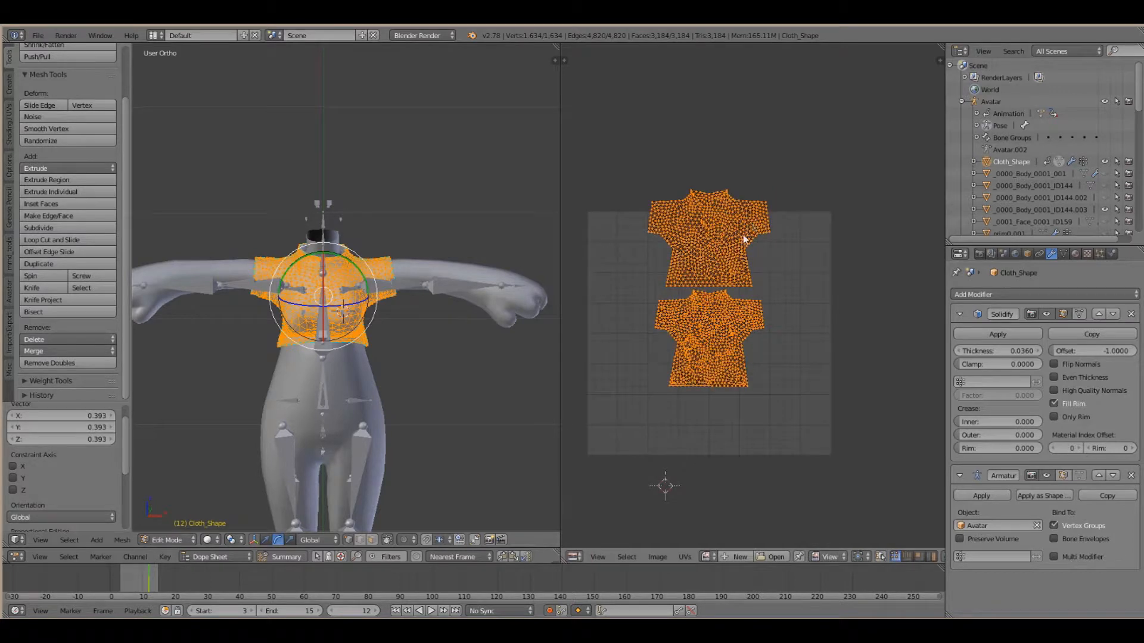
Fit both UV islands inside the grid by moving them down and scaling them by about 1.172 and 1.035, keeping everything selected
key(g)
click(750, 266)
key(s)
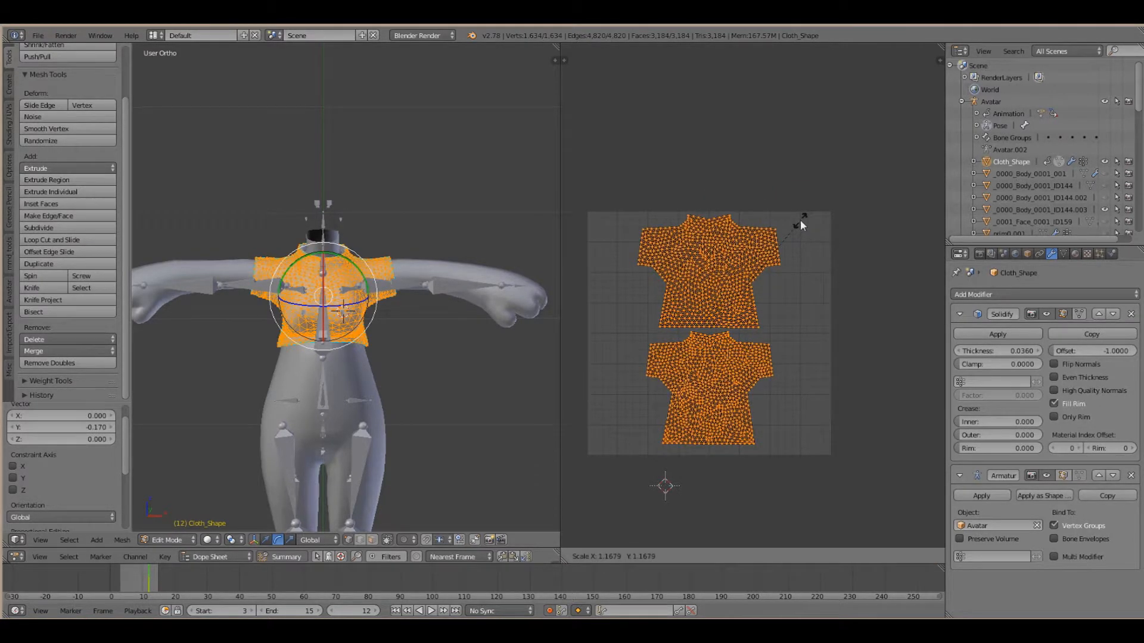
click(799, 219)
key(g)
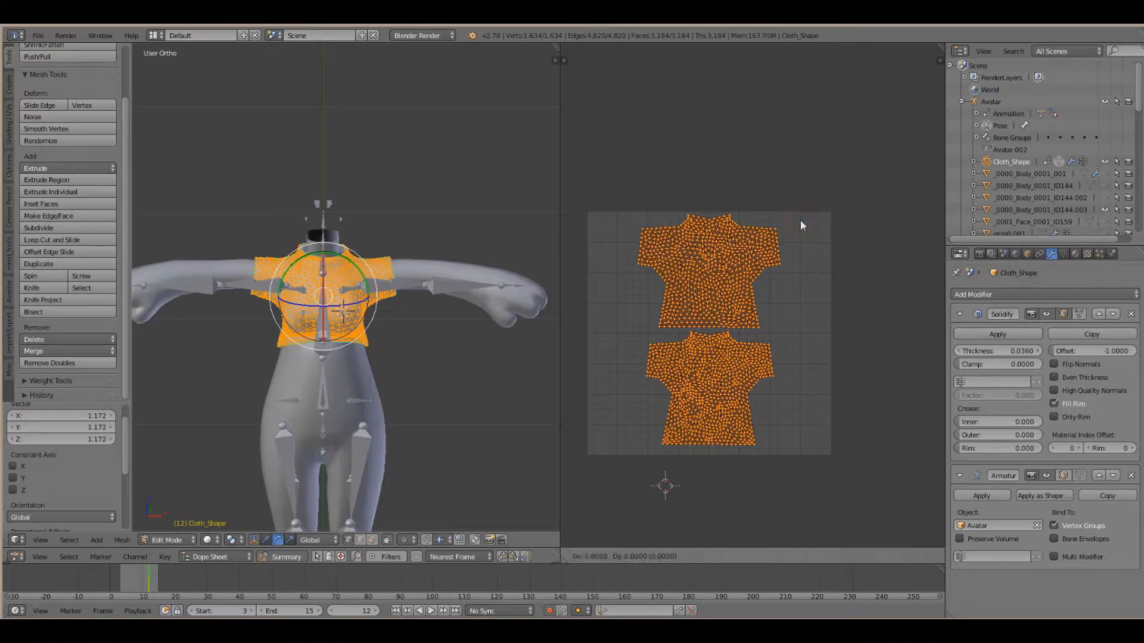
click(800, 223)
key(s)
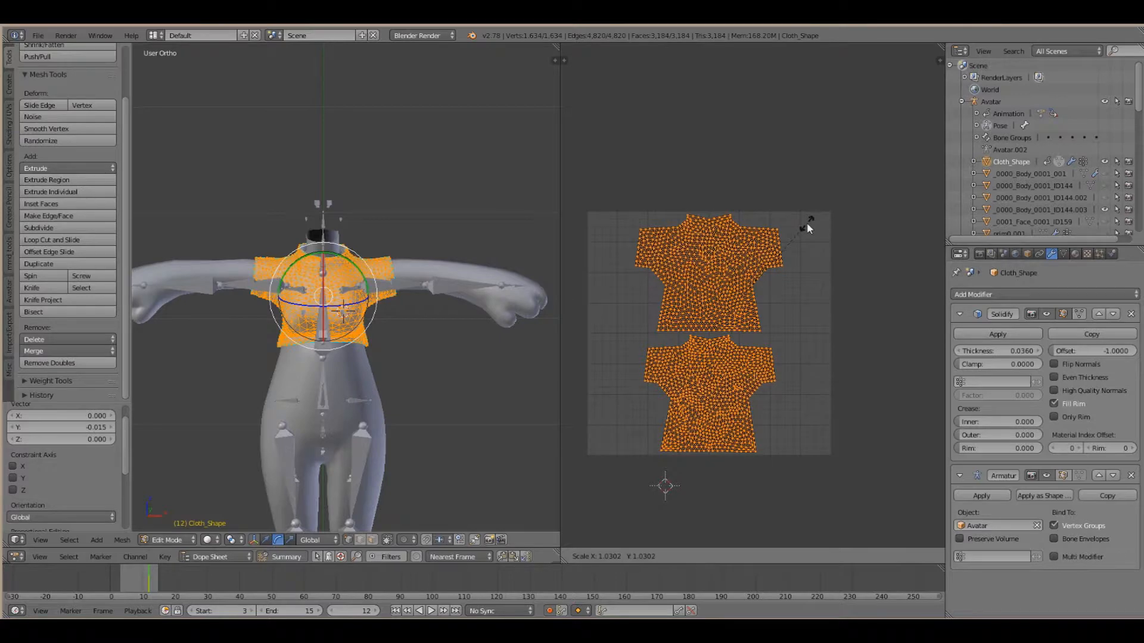
click(808, 223)
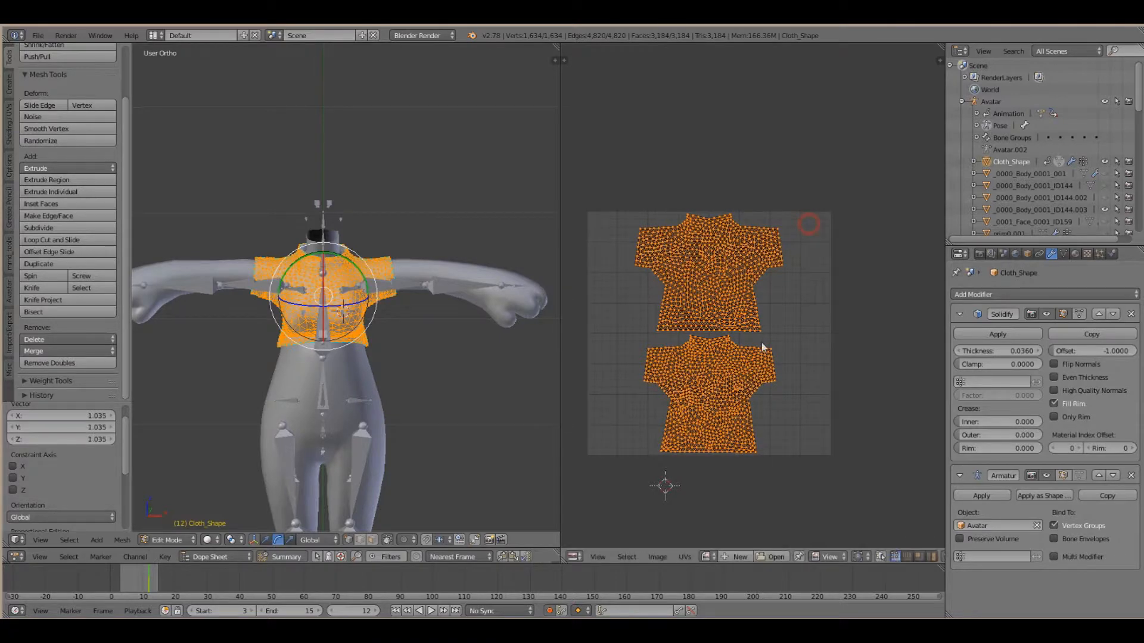
key(a)
scroll(776, 386, up, 2)
key(a)
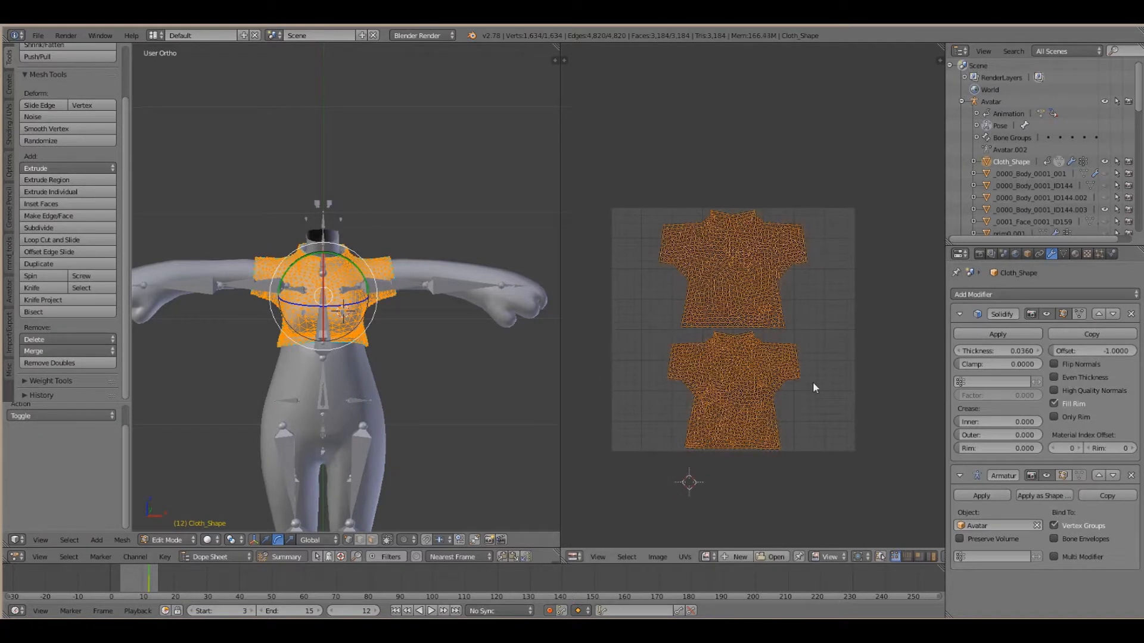
scroll(812, 379, up, 3)
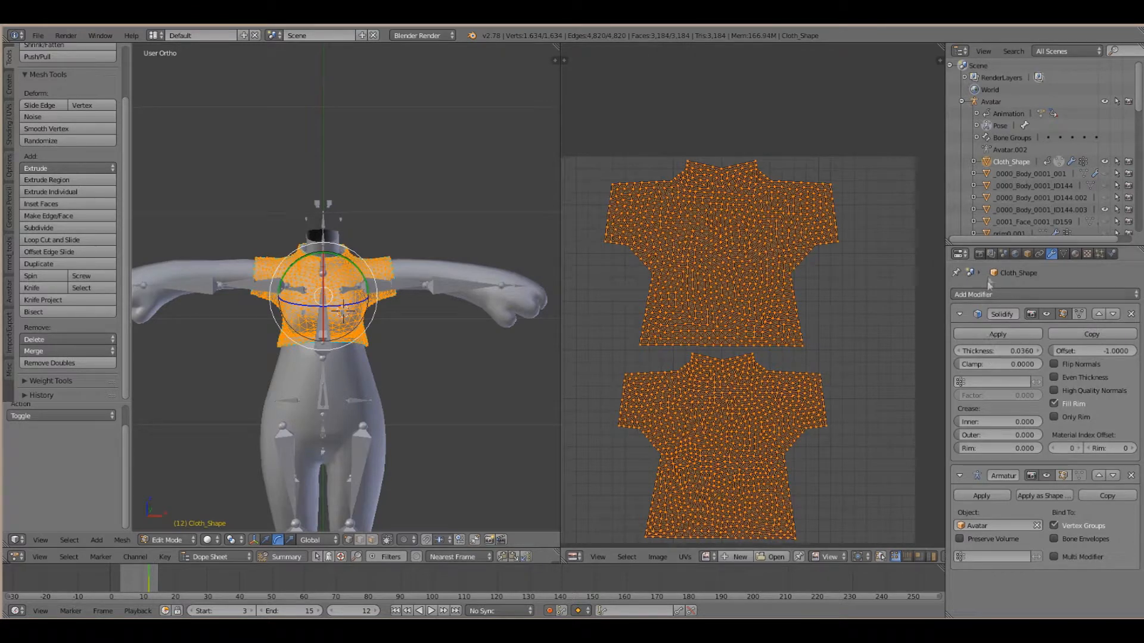
Open the scene's render bake settings and set the bake mode to Ambient Occlusion
click(980, 255)
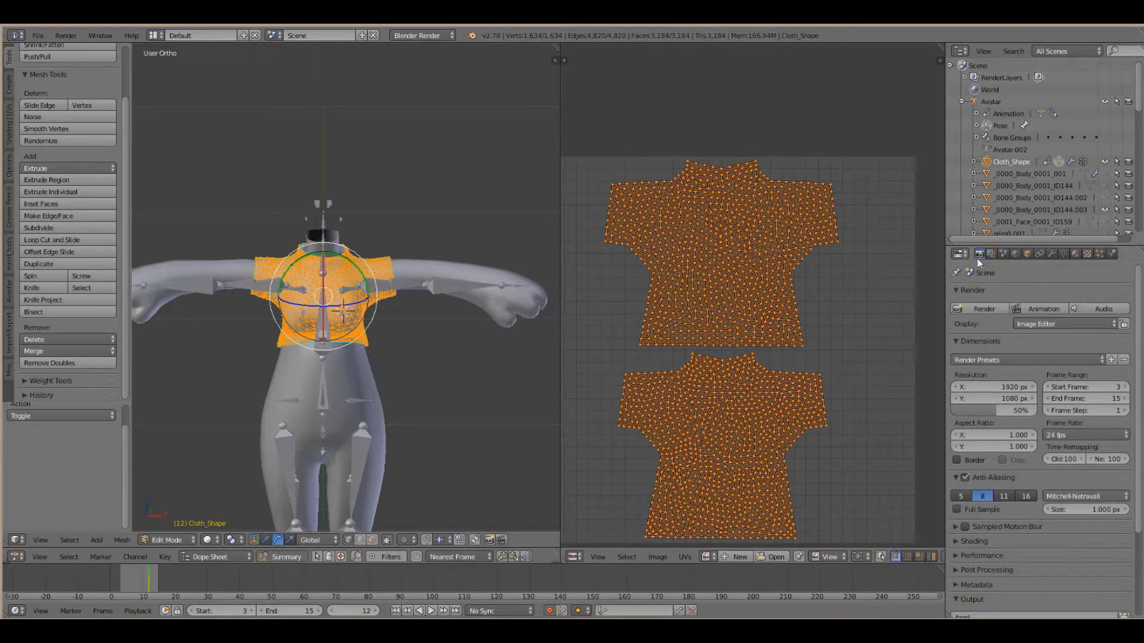
scroll(1028, 490, down, 5)
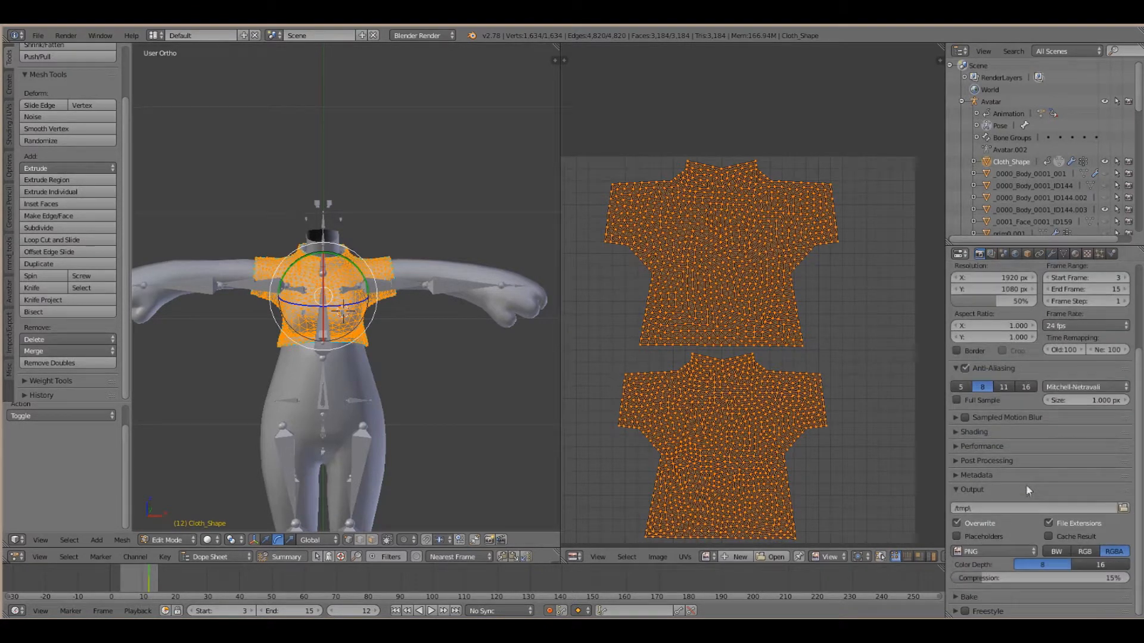
click(956, 597)
scroll(983, 561, down, 4)
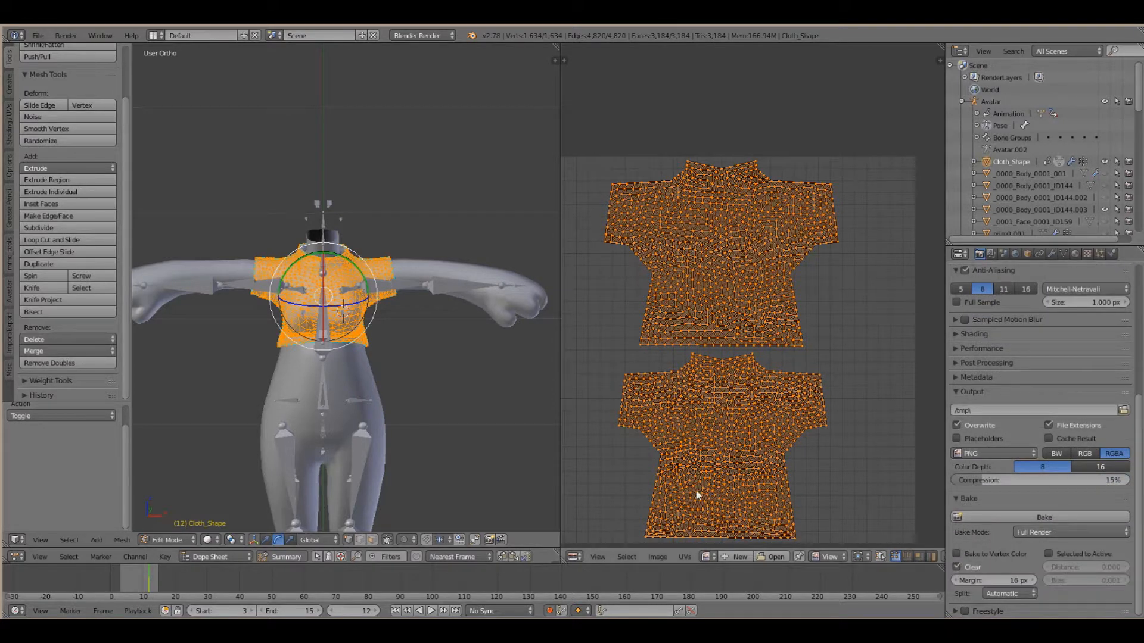
click(1042, 536)
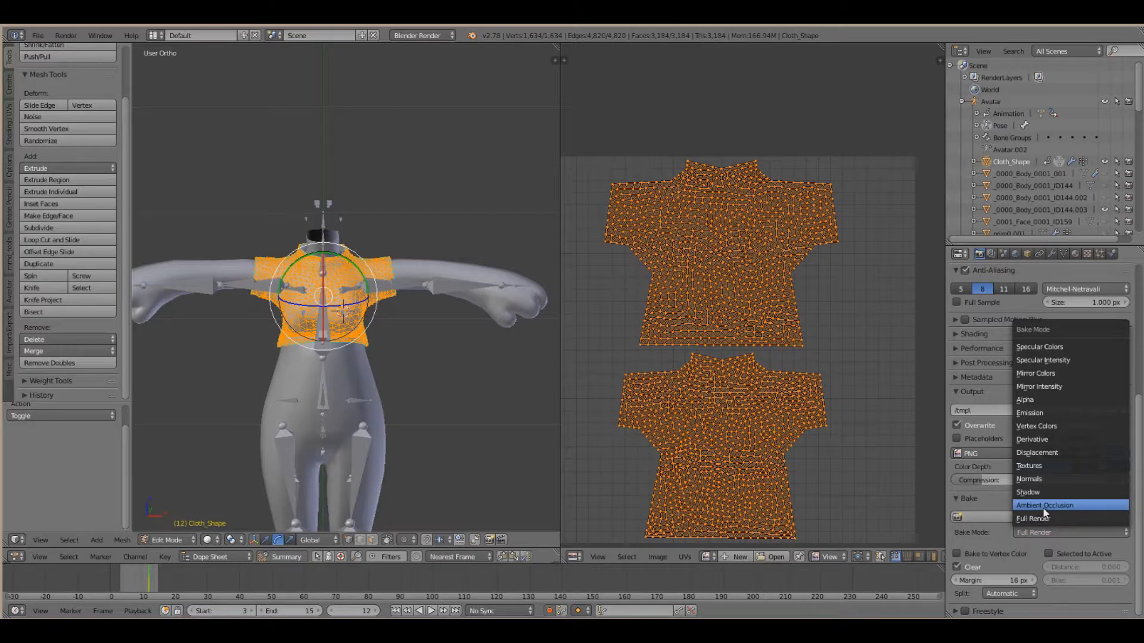
click(1044, 506)
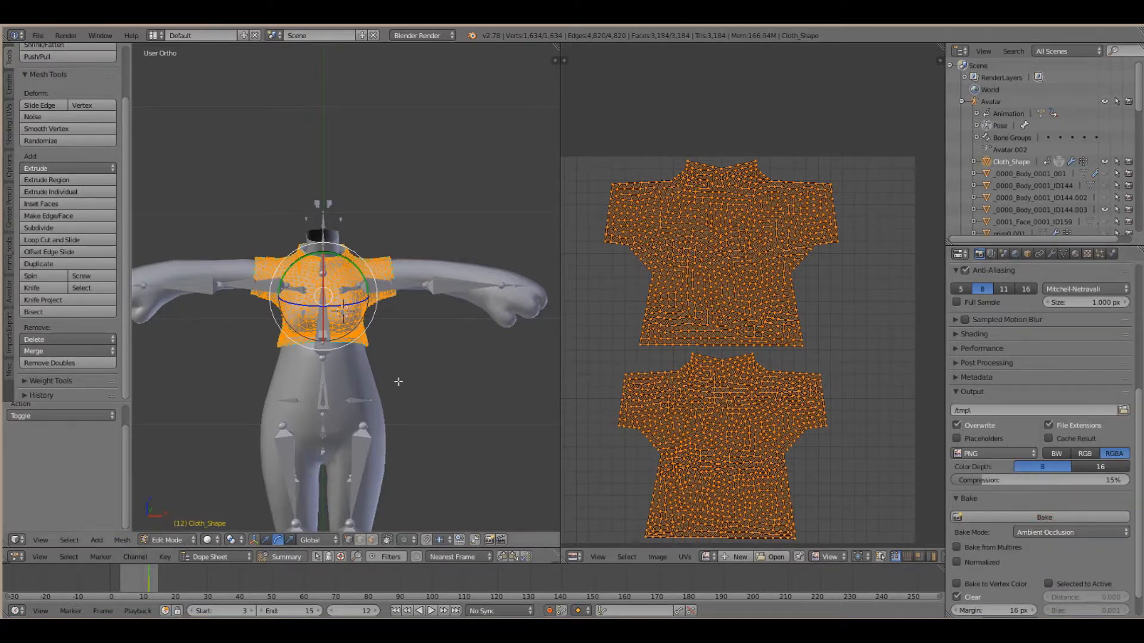
Return to Object Mode and move the shirt up 0.458 along the Z axis, clear of the avatar's body
click(184, 541)
click(174, 526)
scroll(291, 380, up, 3)
scroll(379, 344, down, 4)
middle_drag(387, 345, 388, 414)
scroll(387, 408, up, 4)
key(ctrl+Tab)
key(ctrl+Tab)
scroll(364, 347, down, 1)
scroll(162, 543, down, 1)
click(163, 540)
click(278, 540)
scroll(338, 322, down, 2)
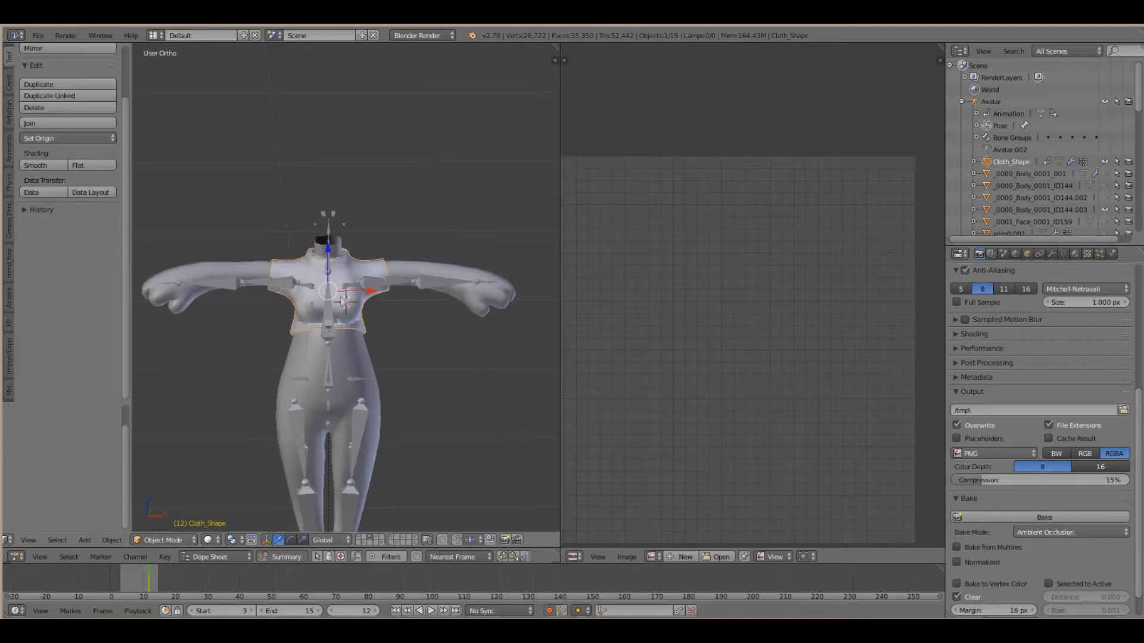
drag(330, 269, 335, 84)
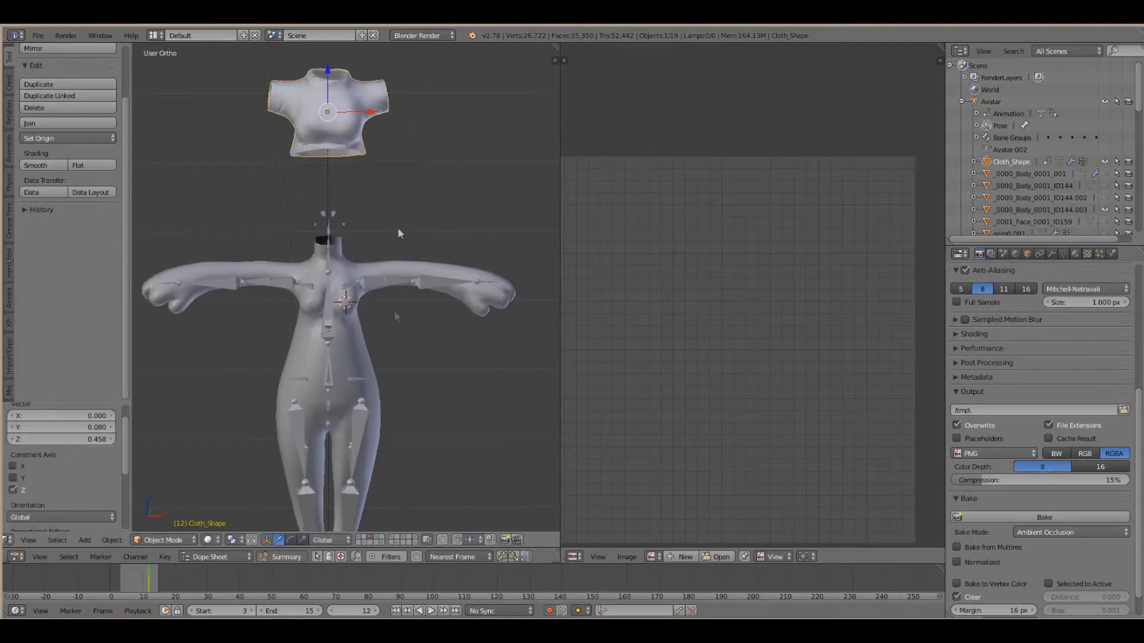
Enter Edit Mode on the raised shirt and try to bake its ambient occlusion
click(163, 539)
click(165, 511)
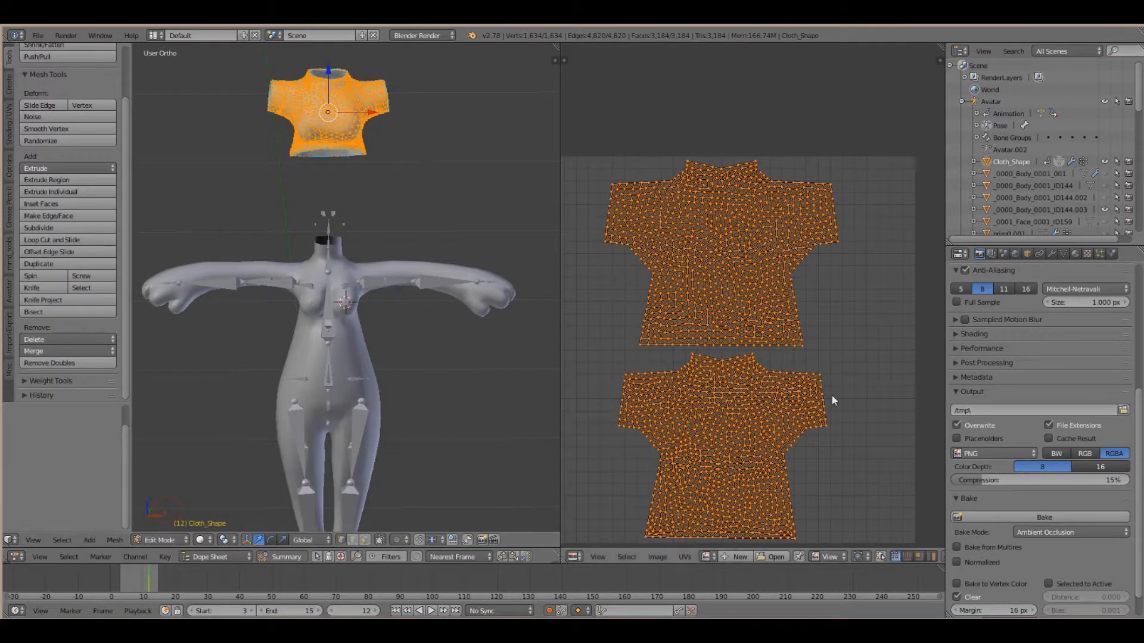
click(1014, 516)
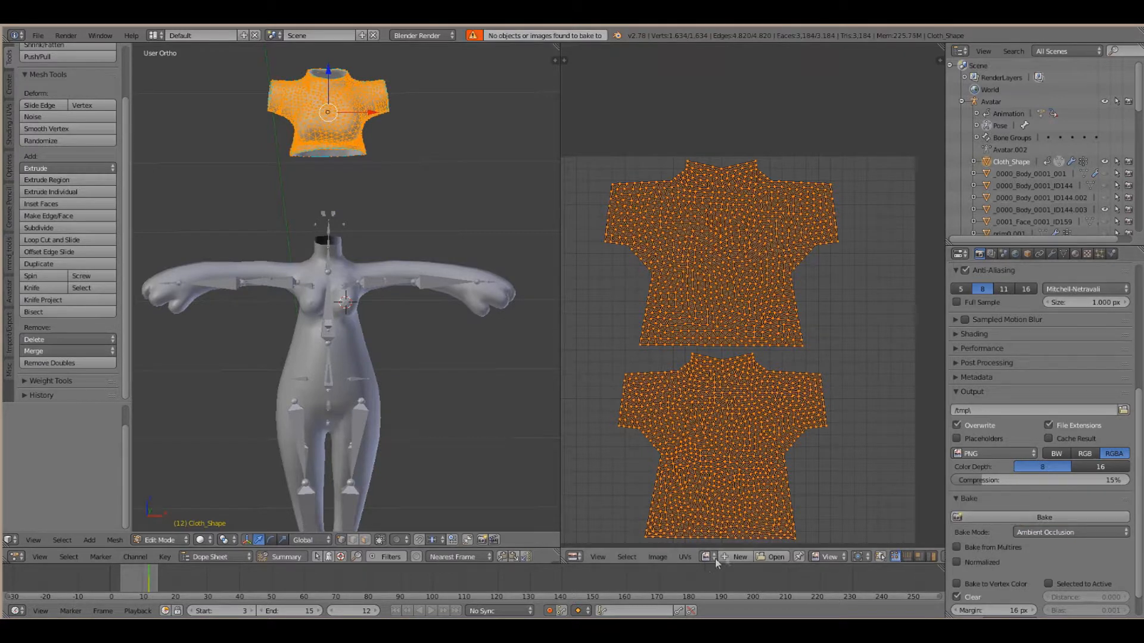
Create a blank 1024 x 1024 px image named Untitled for the shirt's UVs and bake the ambient occlusion onto it
click(734, 557)
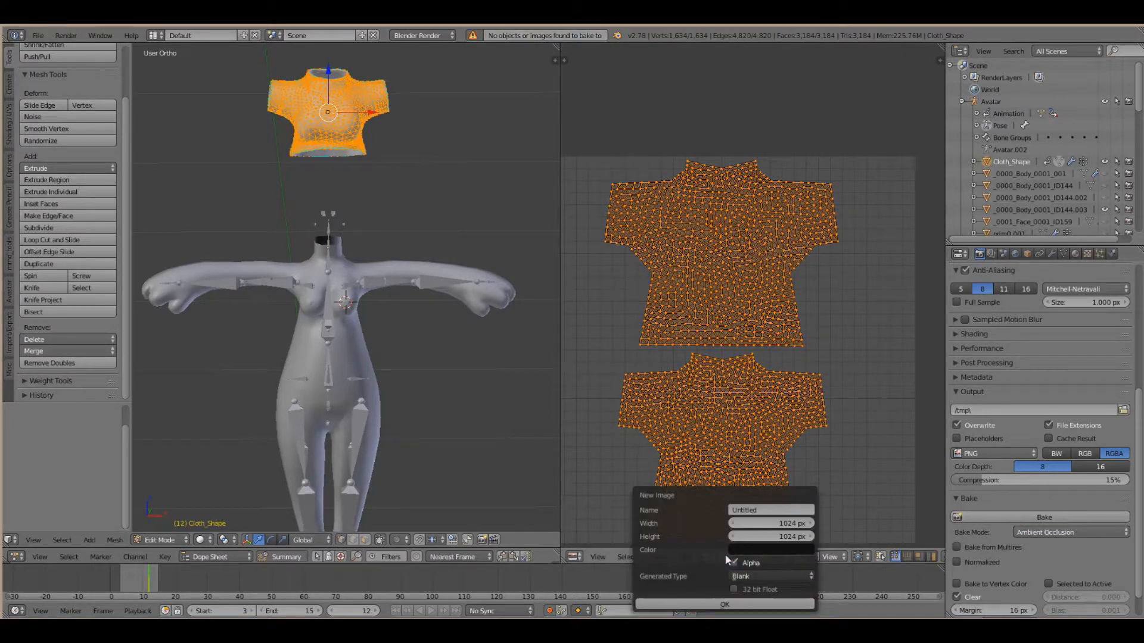
click(721, 605)
scroll(719, 430, down, 6)
scroll(715, 434, up, 2)
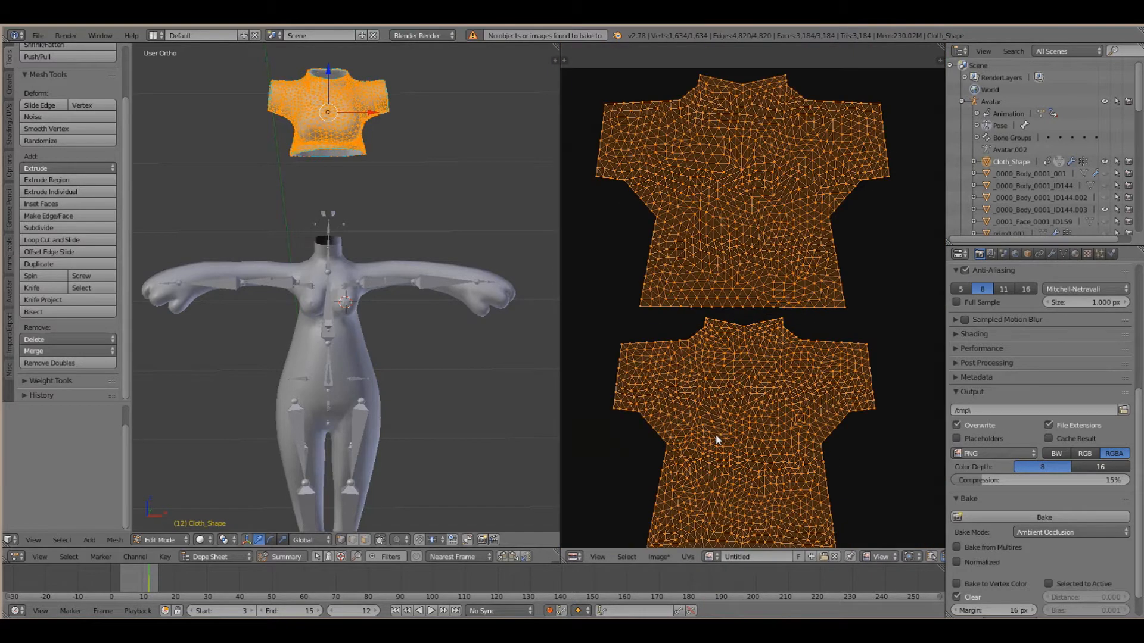
click(1020, 518)
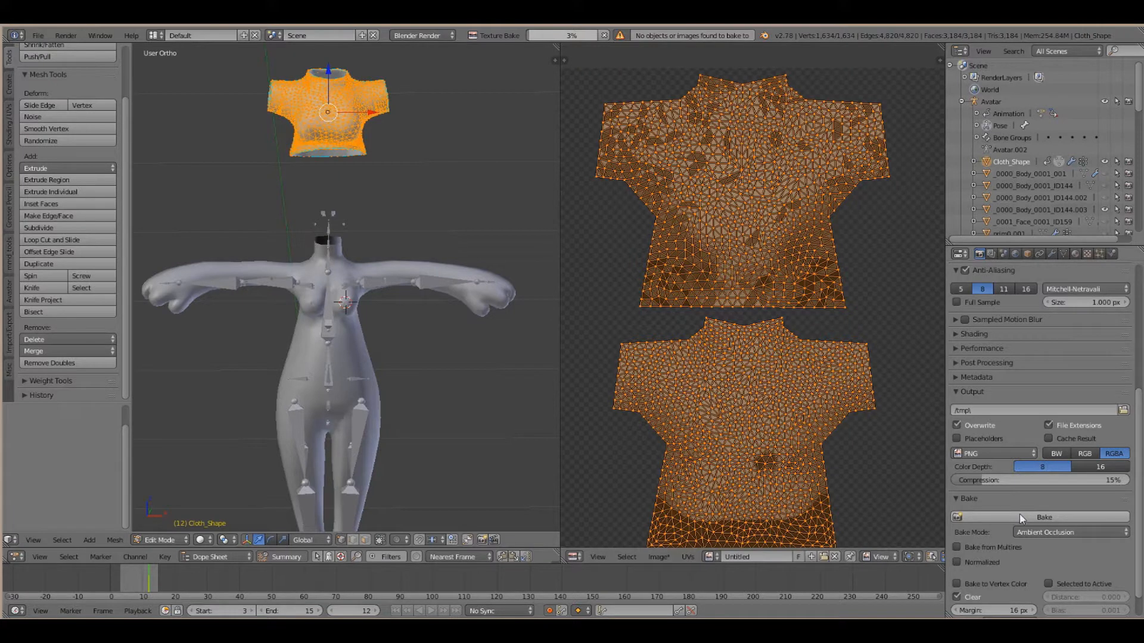
Turn off the Solidify modifier's Edit Mode display on the shirt and bake its ambient occlusion again
click(1052, 254)
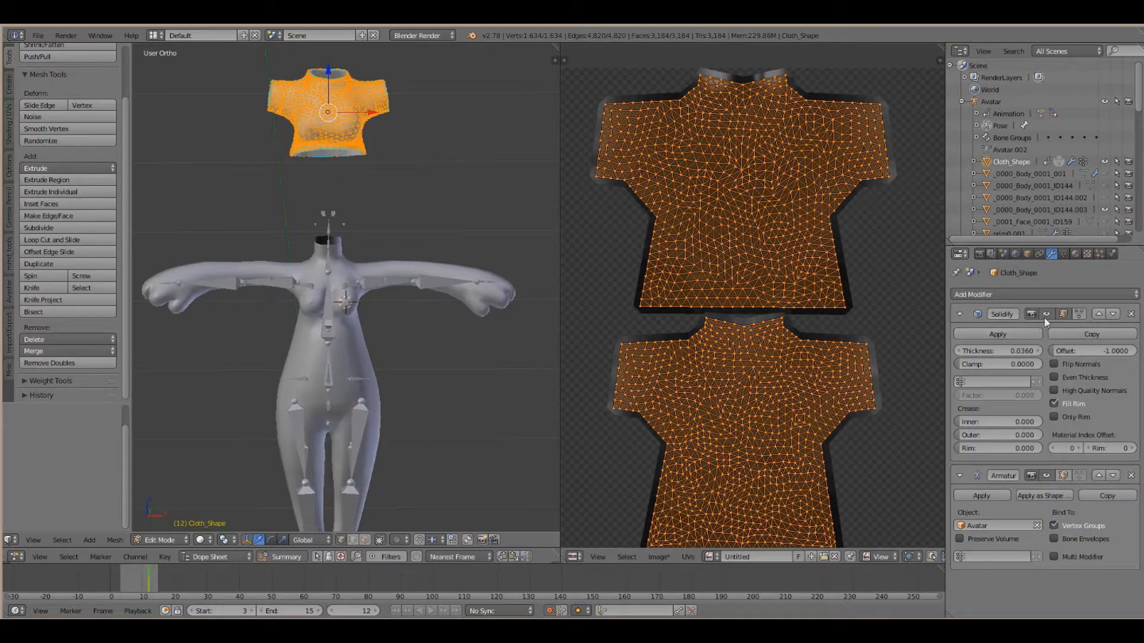
click(1061, 255)
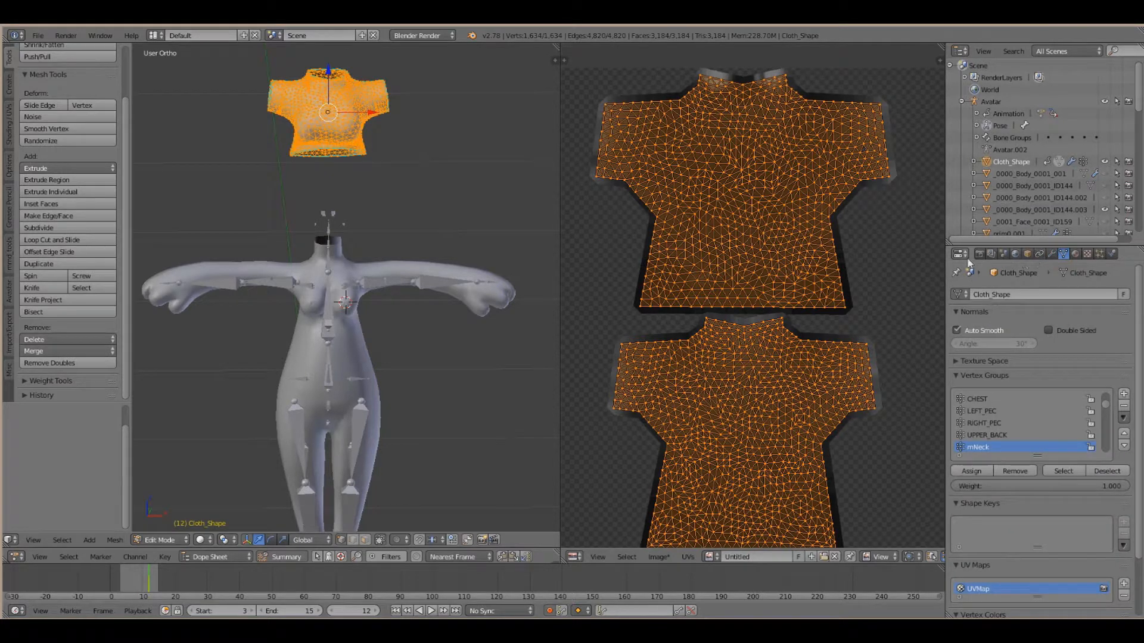
click(977, 255)
click(1020, 523)
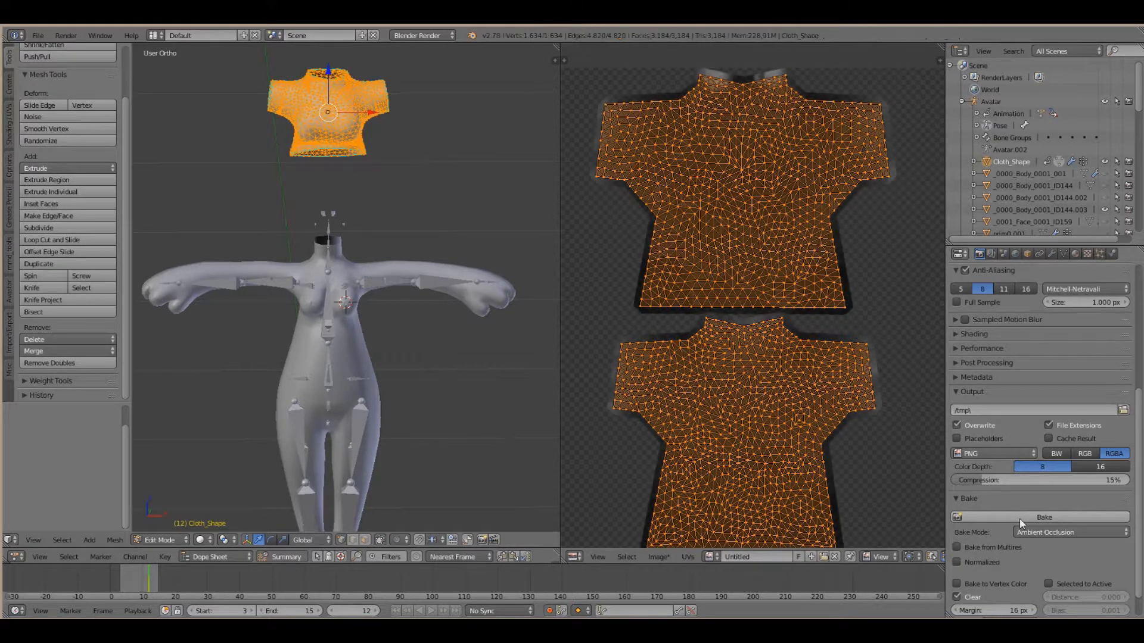
Return to Object Mode and apply the shirt's Solidify modifier
click(1051, 254)
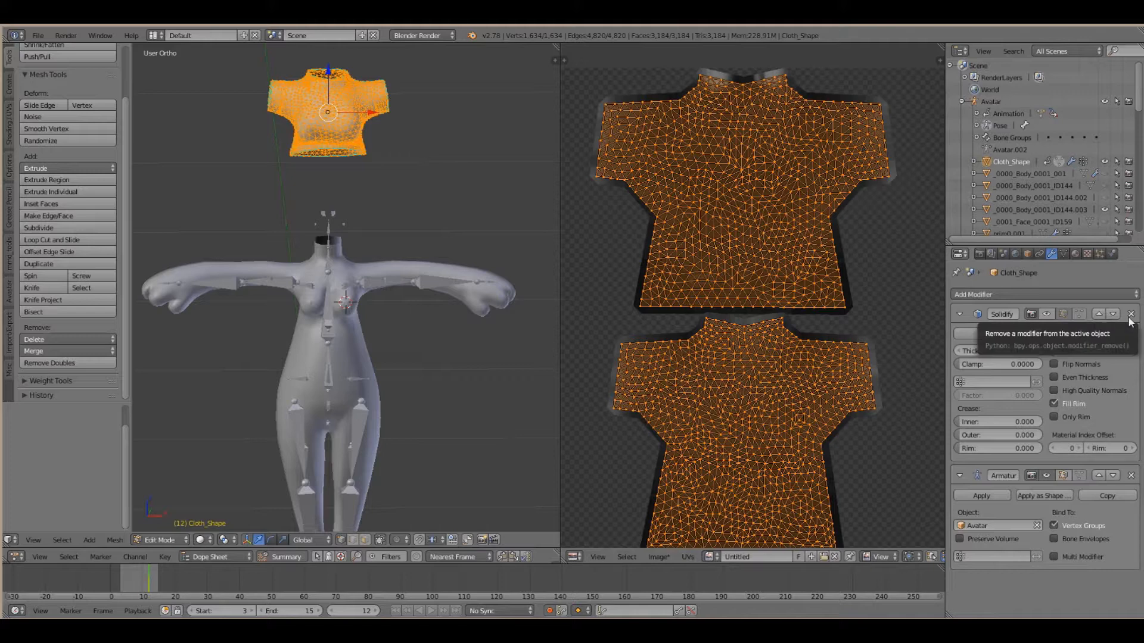
click(1020, 339)
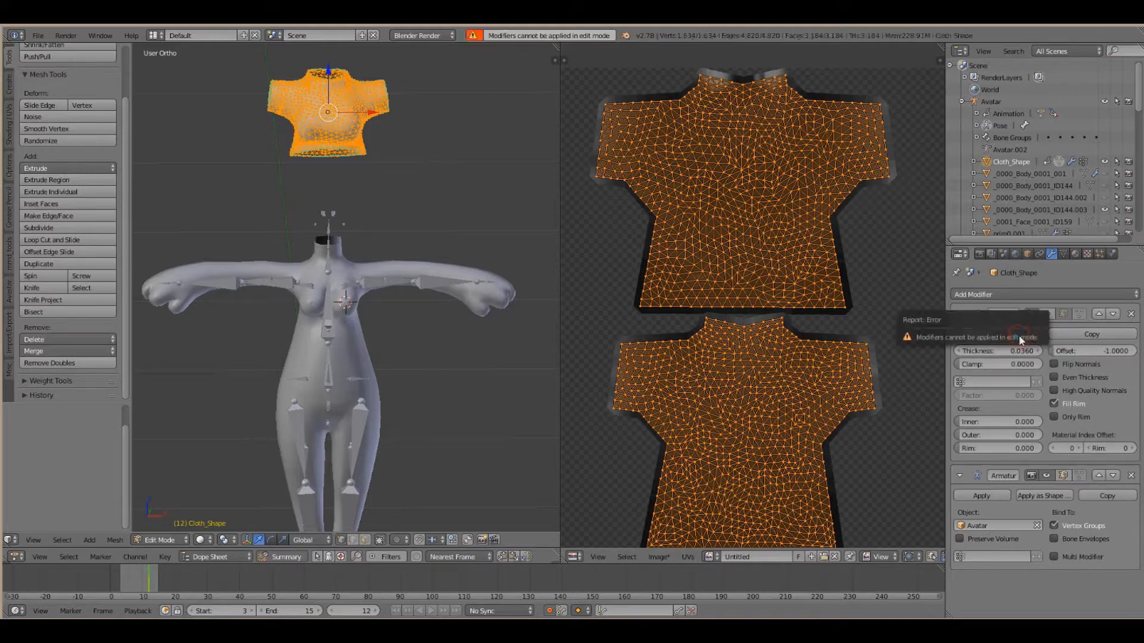
click(150, 530)
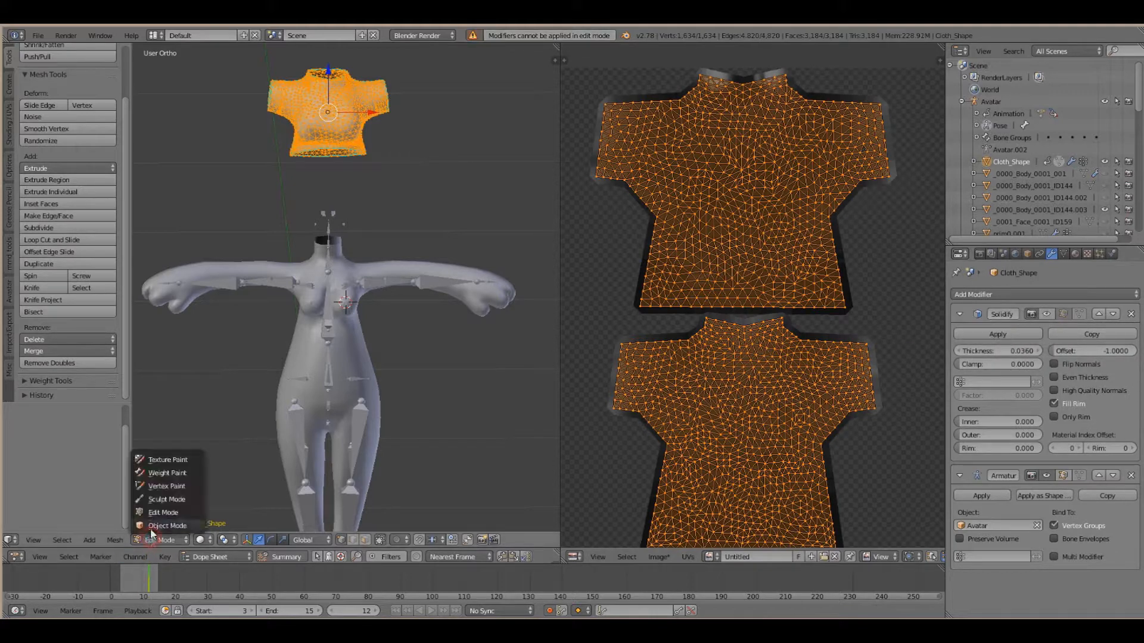
click(158, 532)
click(1000, 335)
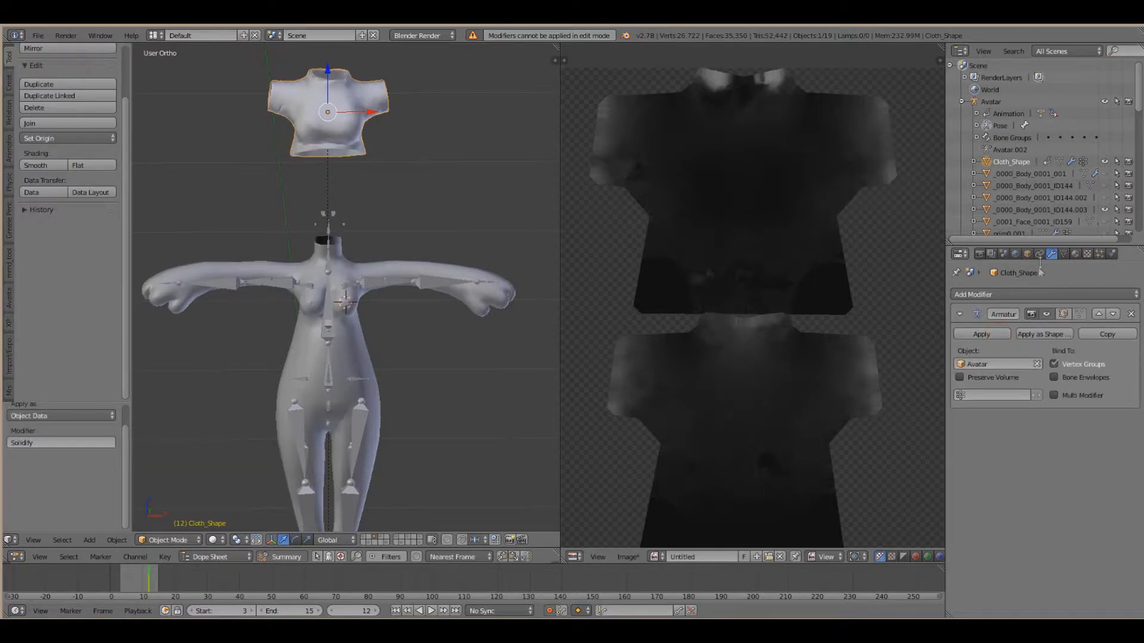
Try baking the shirt's ambient occlusion in Edit Mode with Solidify applied, and undo back to before the modifier was applied
click(161, 540)
click(176, 512)
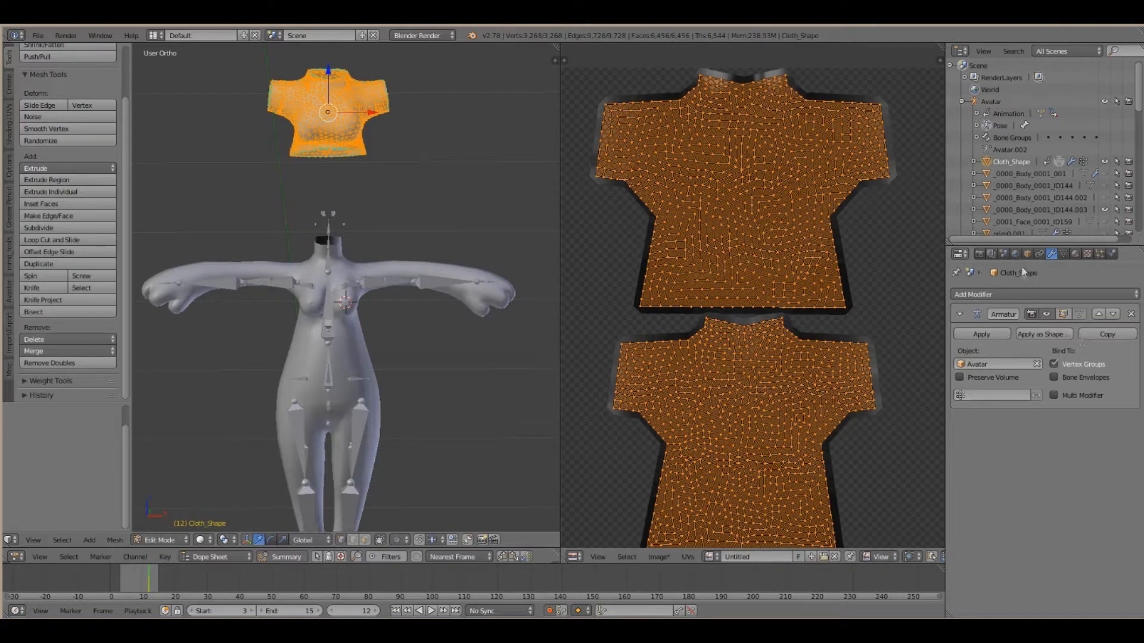
click(979, 254)
click(1032, 517)
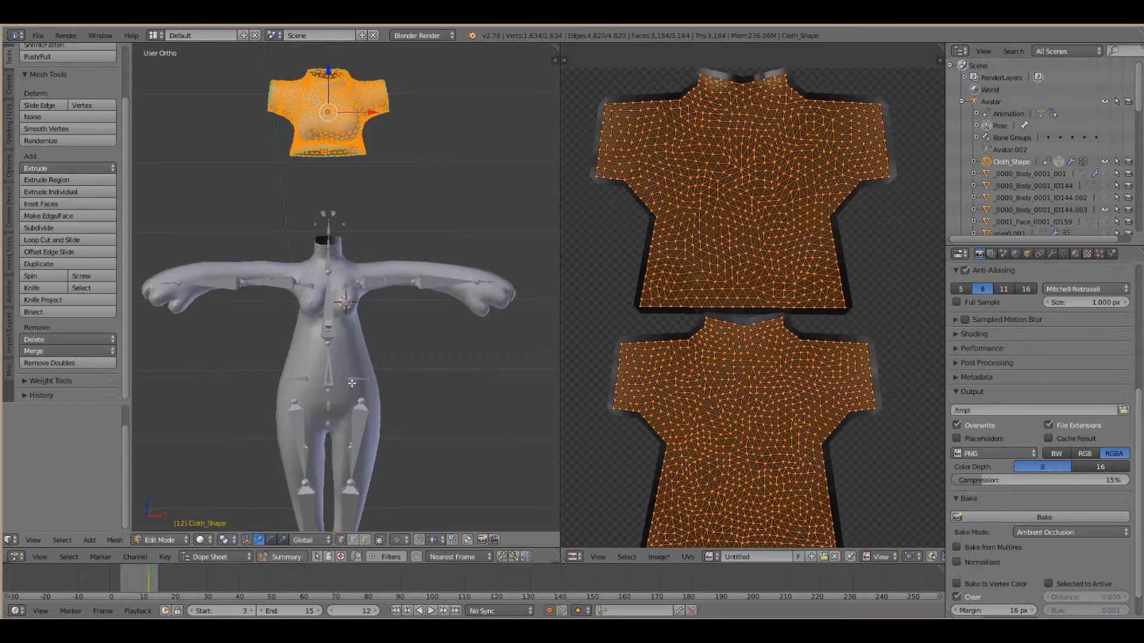
key(ctrl+z)
click(739, 557)
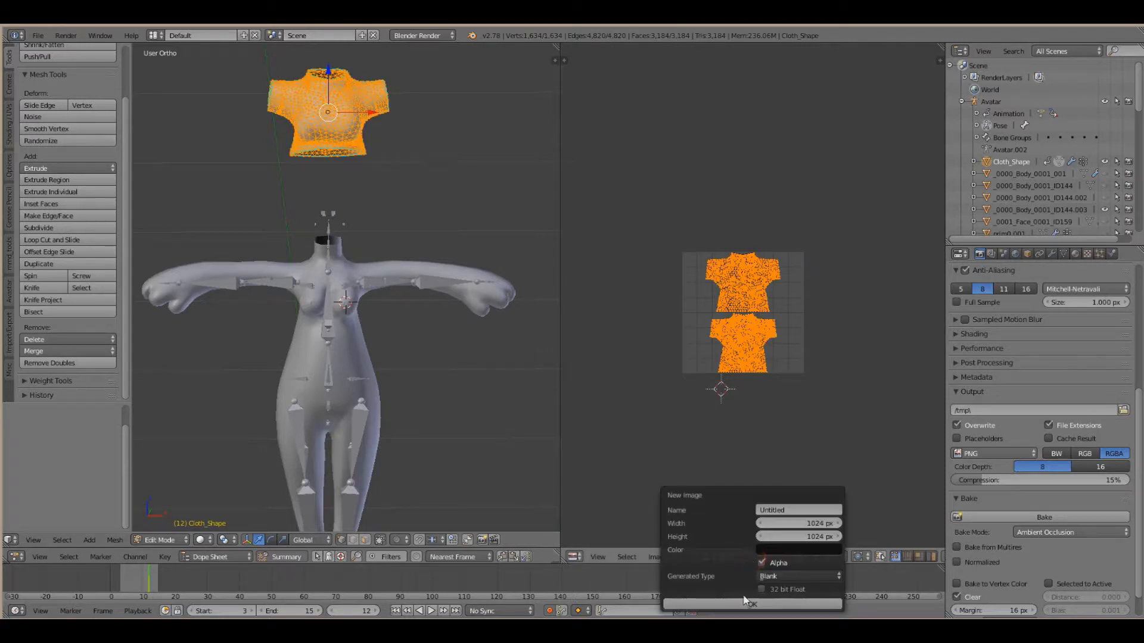
Return to Object Mode and remove the Solidify modifier from the shirt, keeping its Armature modifier
click(160, 539)
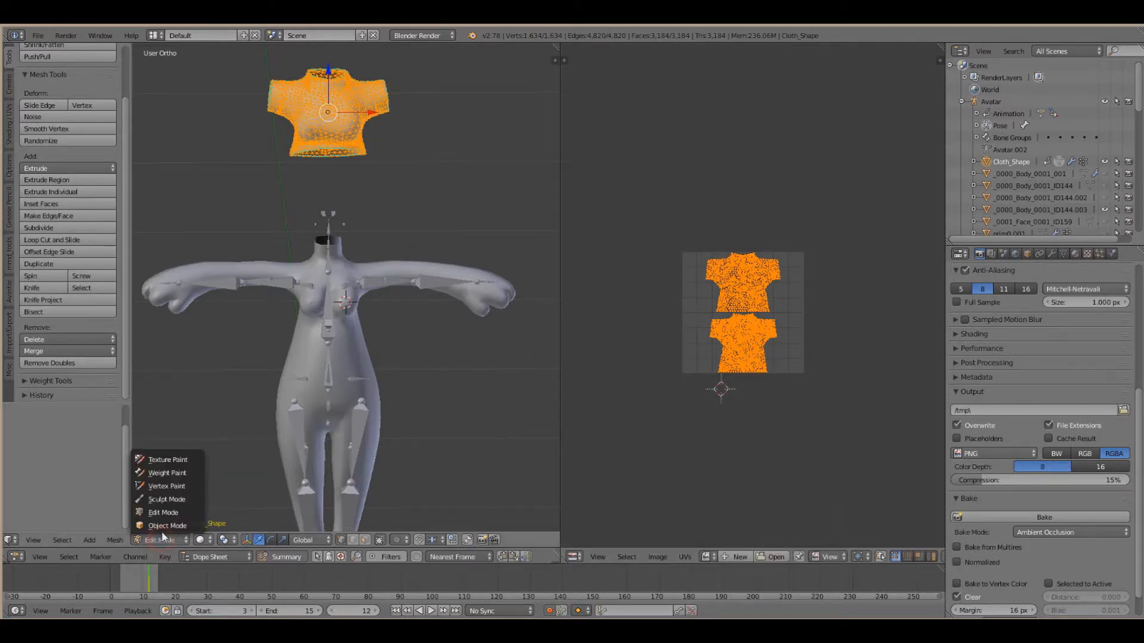
click(167, 525)
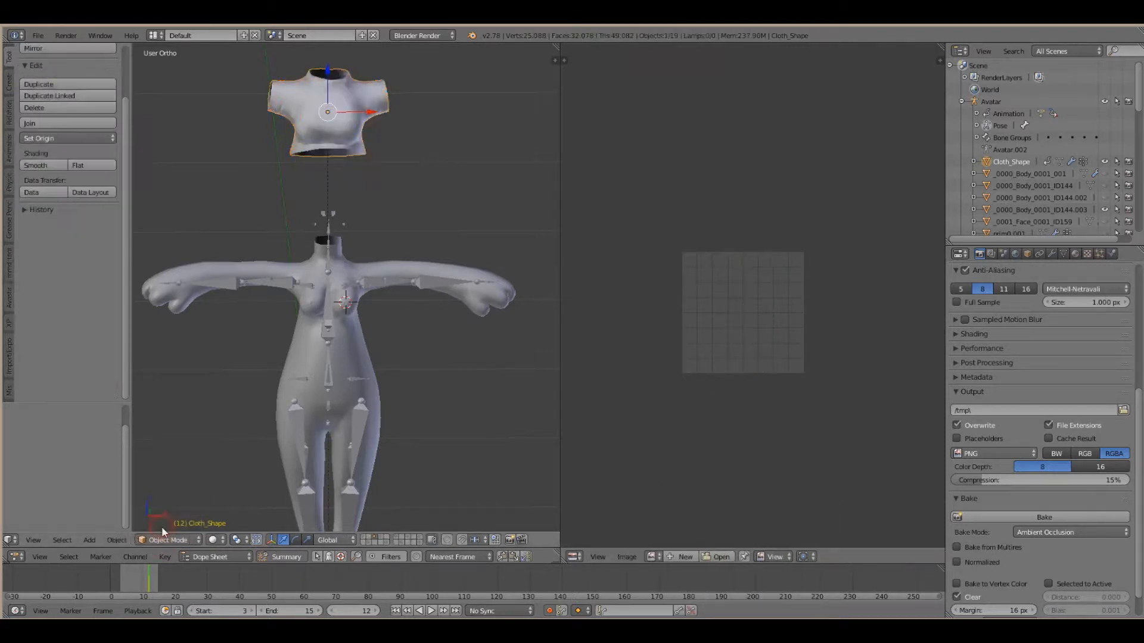
click(1052, 255)
click(1132, 314)
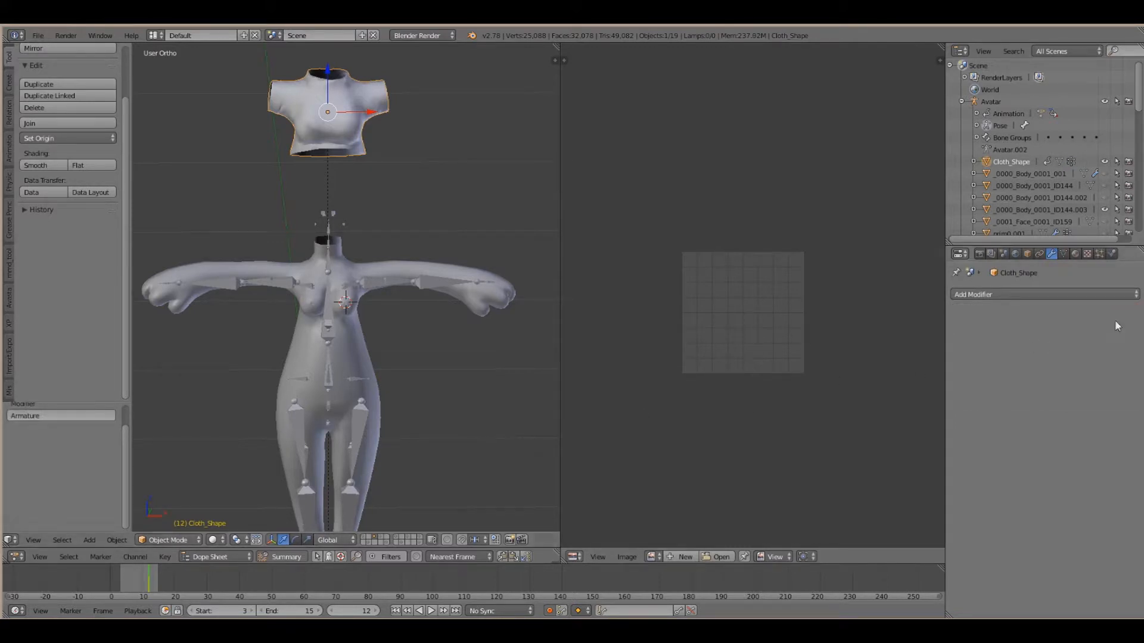
key(ctrl+z)
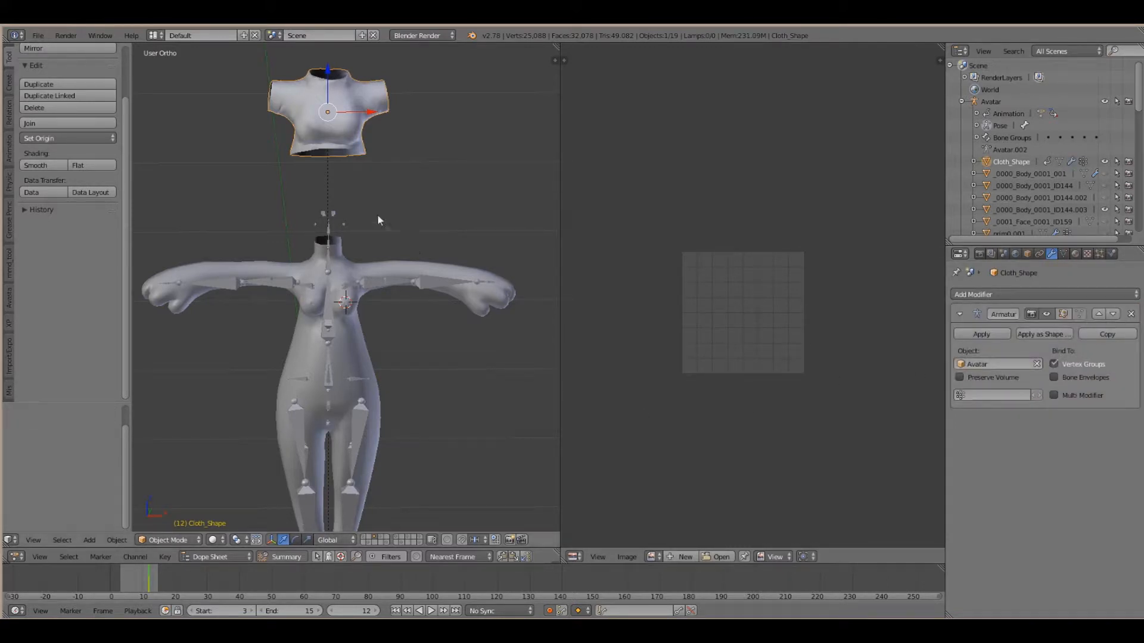
Enter Edit Mode on the shirt and create a blank 1024 x 1024 px image for its UVs
click(170, 540)
click(170, 520)
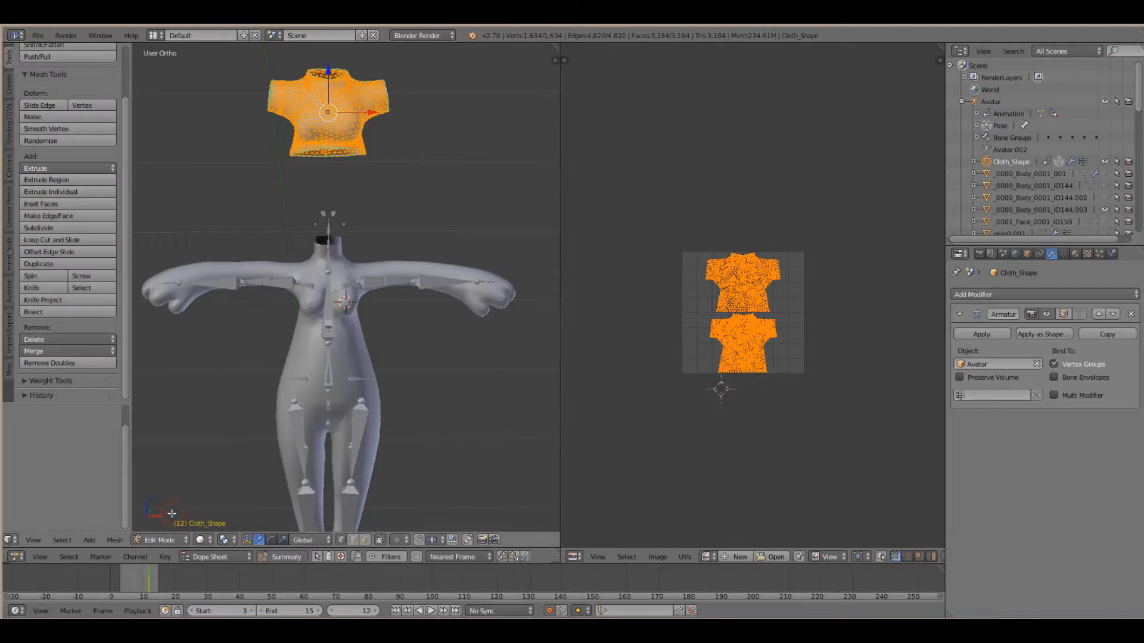
scroll(861, 230, up, 4)
click(733, 558)
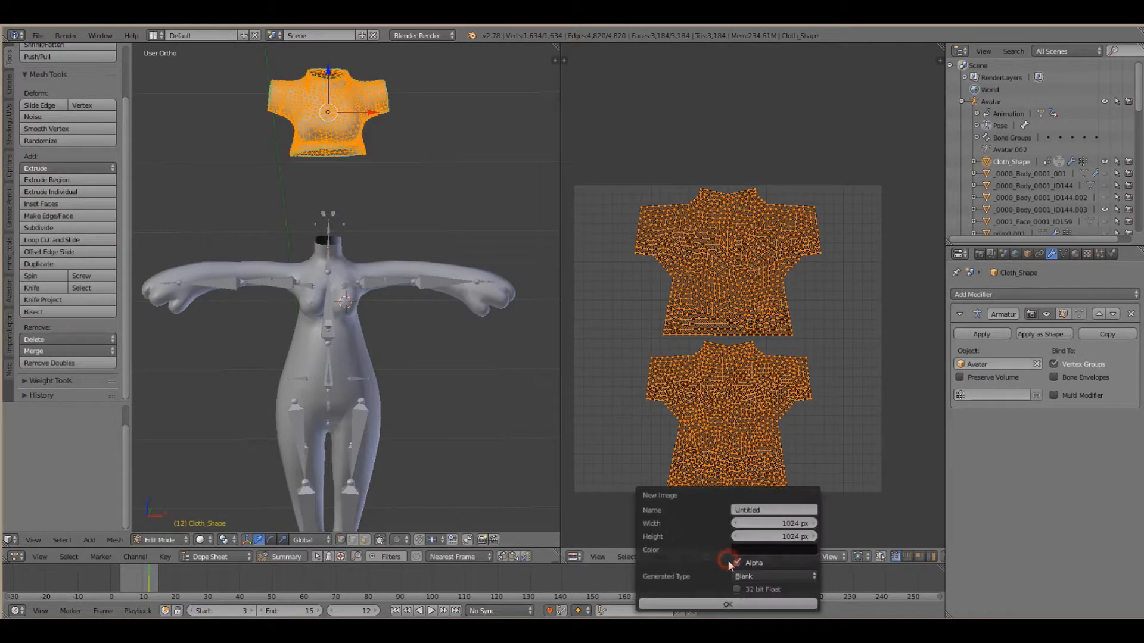
click(730, 603)
key(Home)
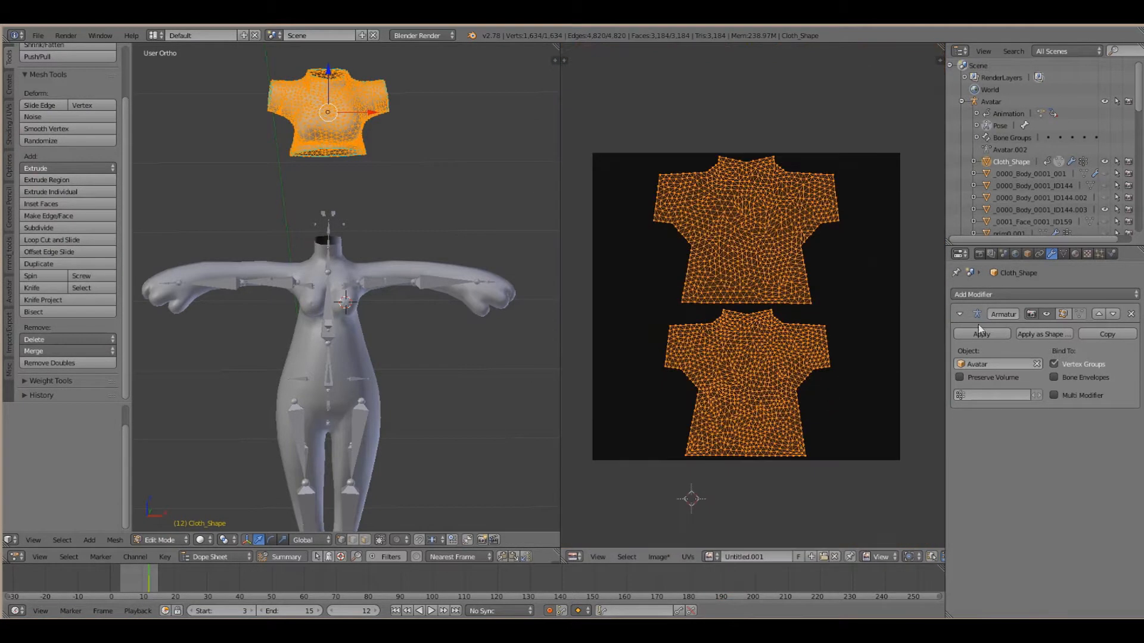
Bake the ambient occlusion onto the new blank image and check the result across both UV islands
click(979, 254)
scroll(1019, 479, down, 1)
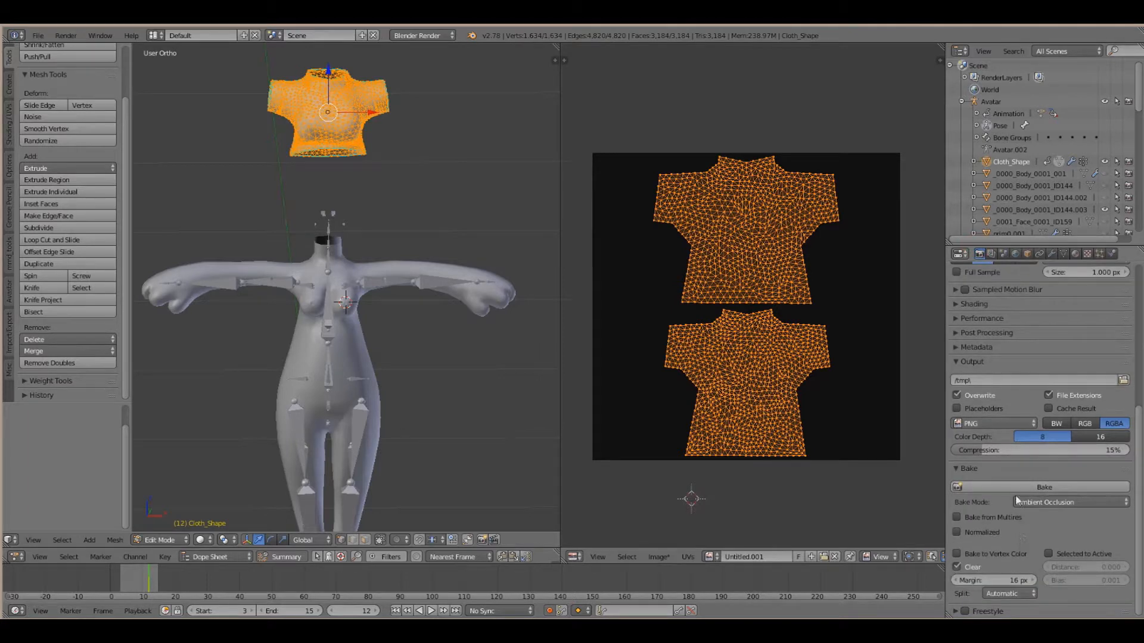
click(1016, 489)
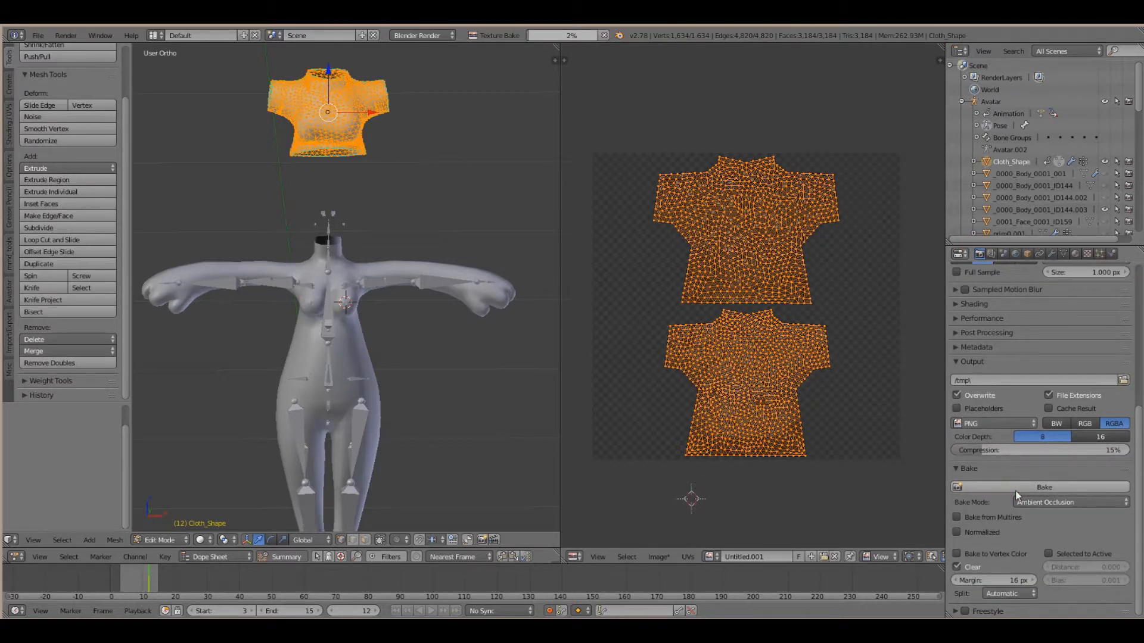
scroll(763, 285, up, 3)
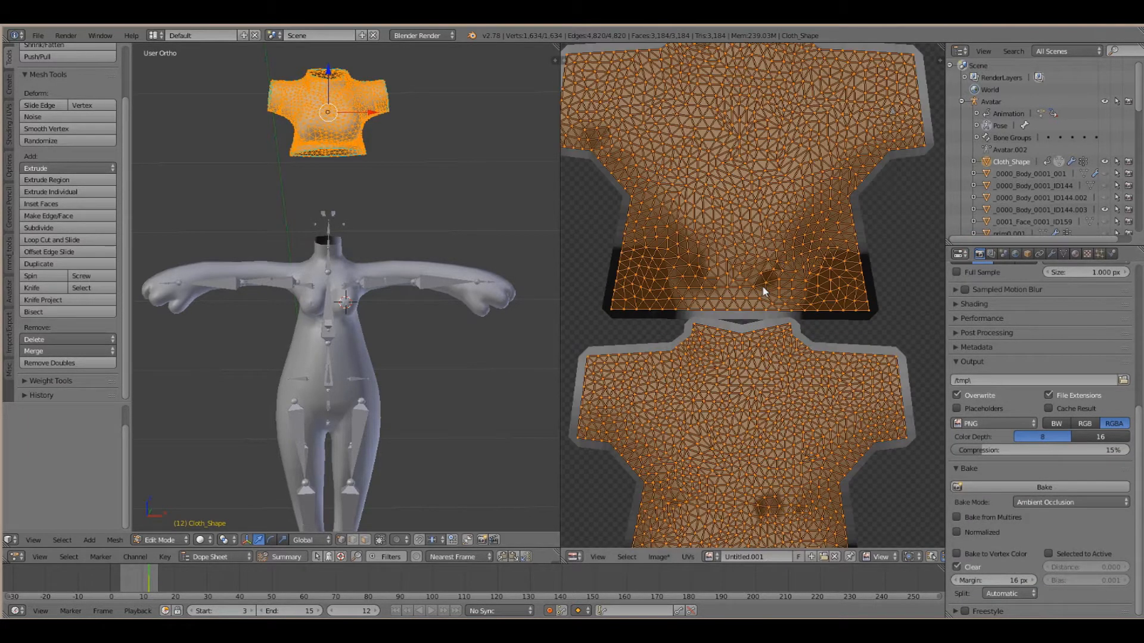
scroll(722, 373, down, 1)
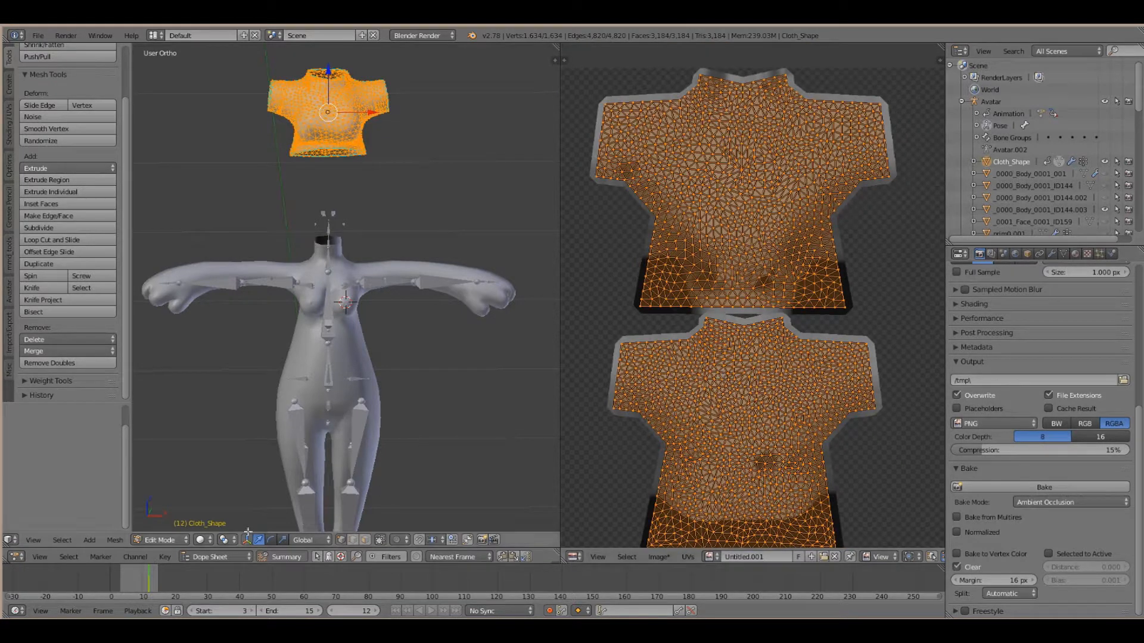
Set the viewport shading to Texture, return to Object Mode and view the baked shading on the shirt
click(198, 543)
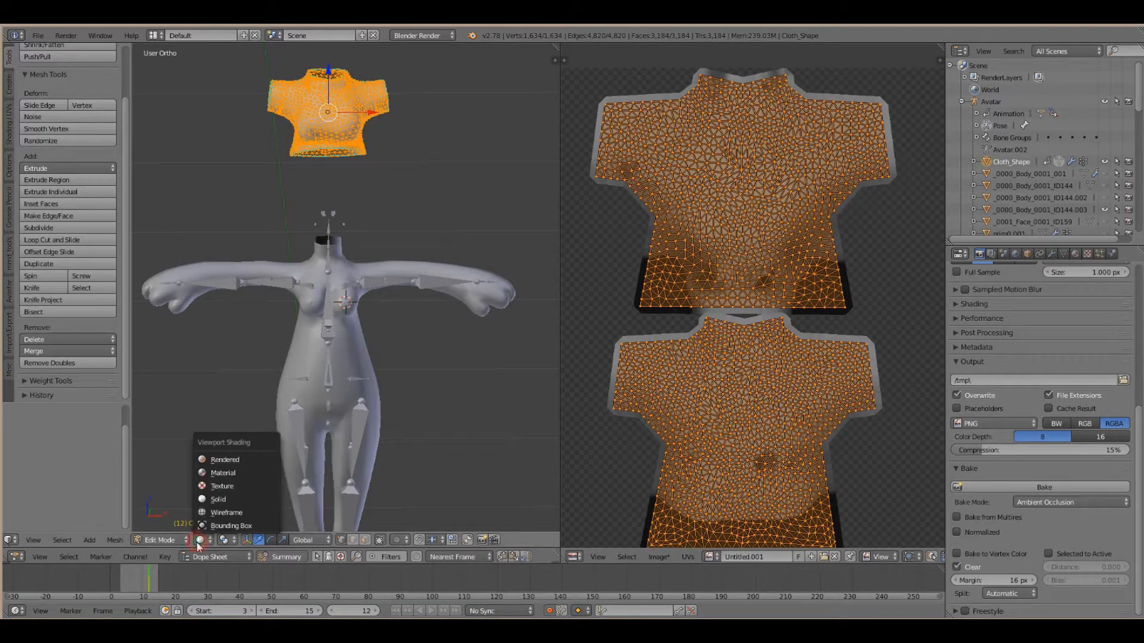
click(232, 484)
click(161, 540)
click(162, 523)
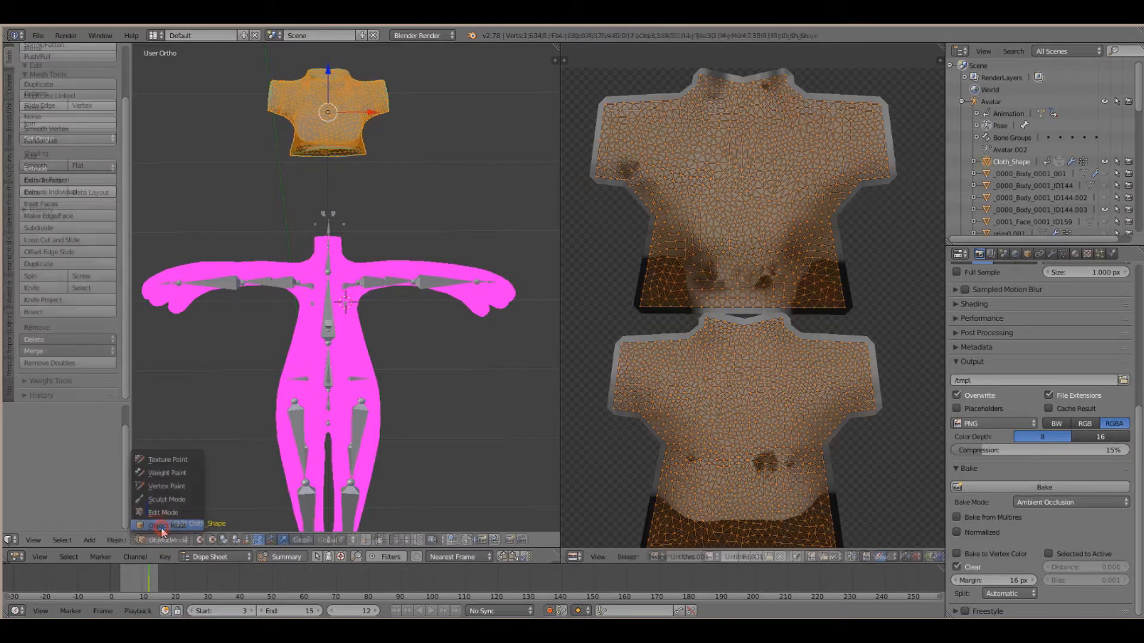
scroll(366, 268, down, 3)
scroll(357, 257, up, 4)
middle_drag(356, 255, 386, 255)
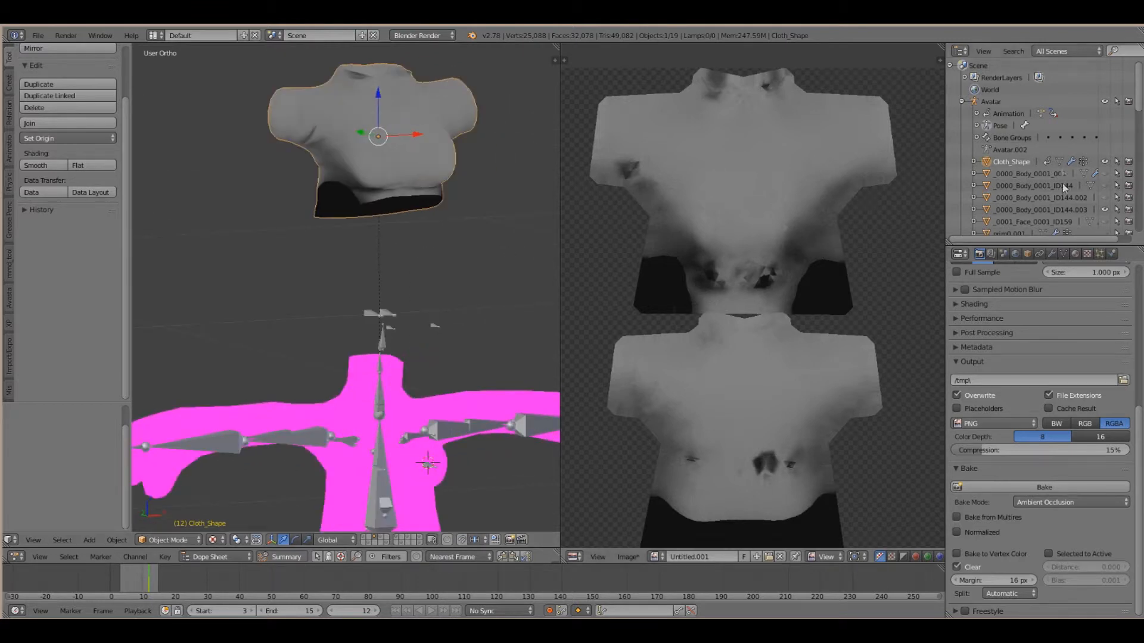
Unhide the avatar's head mesh _0001_Face_0001_ID159 and move the shirt up along the Z axis, clear of the head
click(1105, 223)
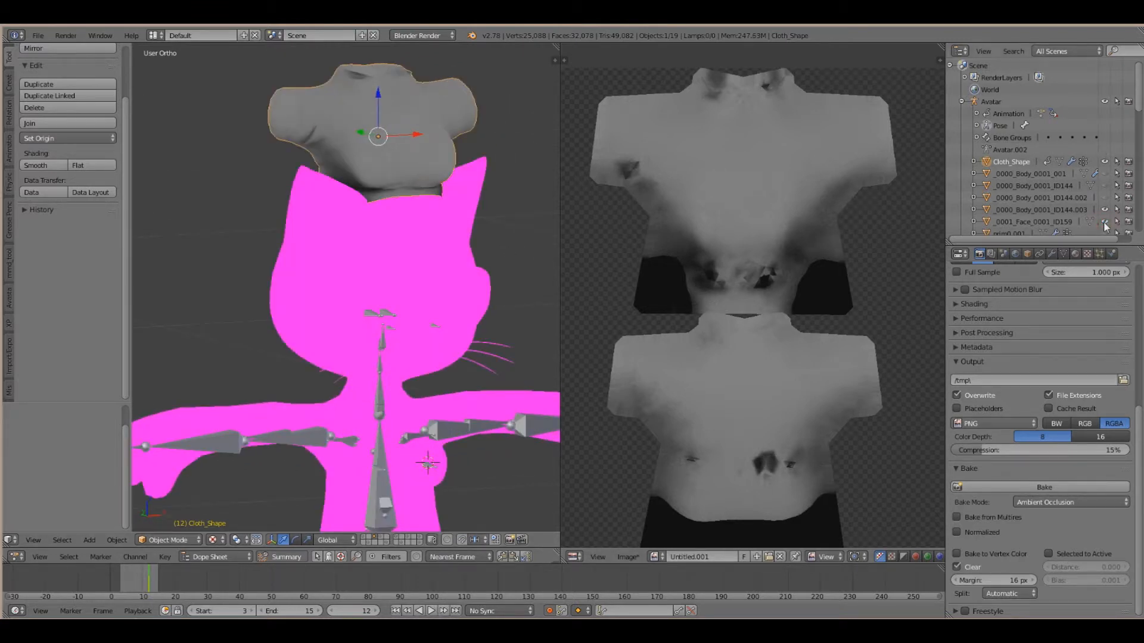
scroll(471, 233, down, 2)
scroll(349, 171, down, 2)
key(g)
key(z)
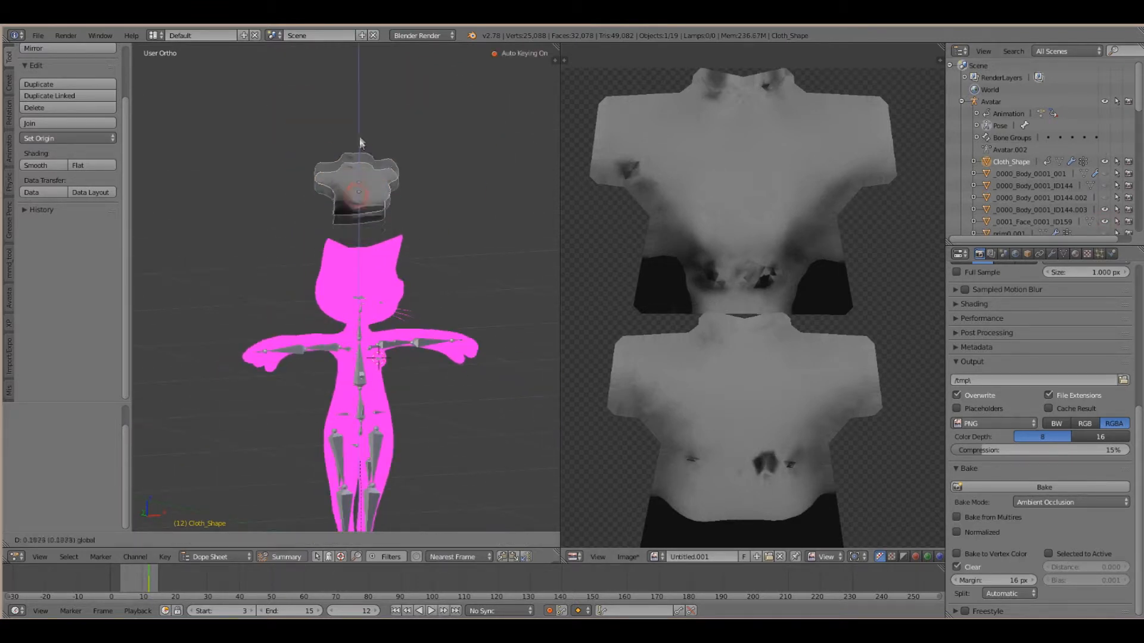
click(374, 264)
Enter Edit Mode on the repositioned shirt and rebake its ambient occlusion onto the image
click(173, 541)
click(176, 511)
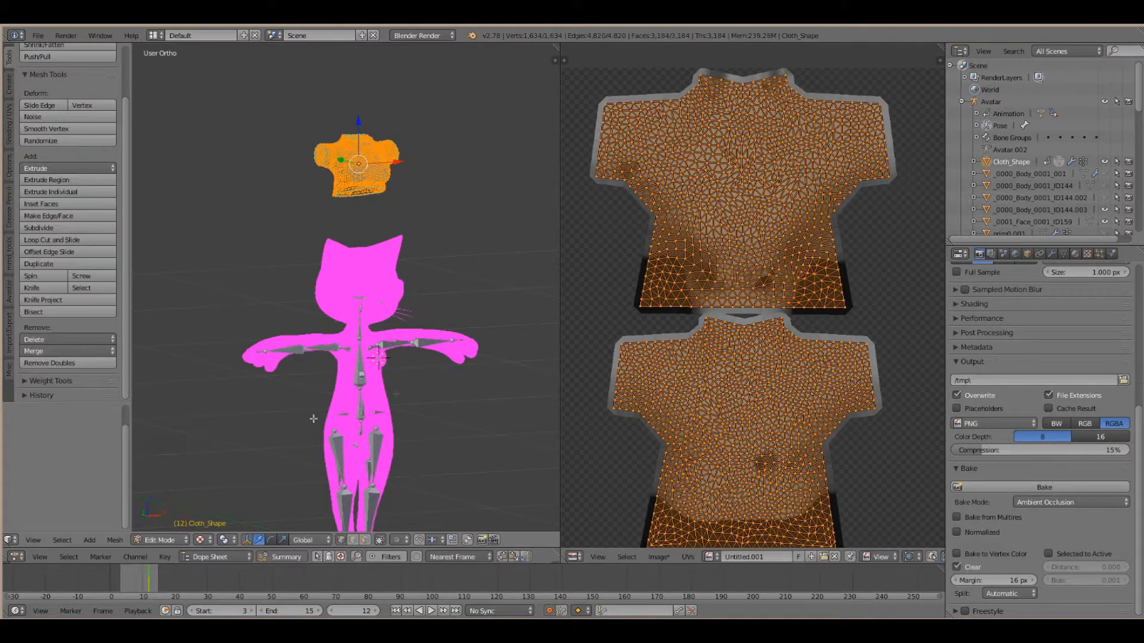
click(974, 489)
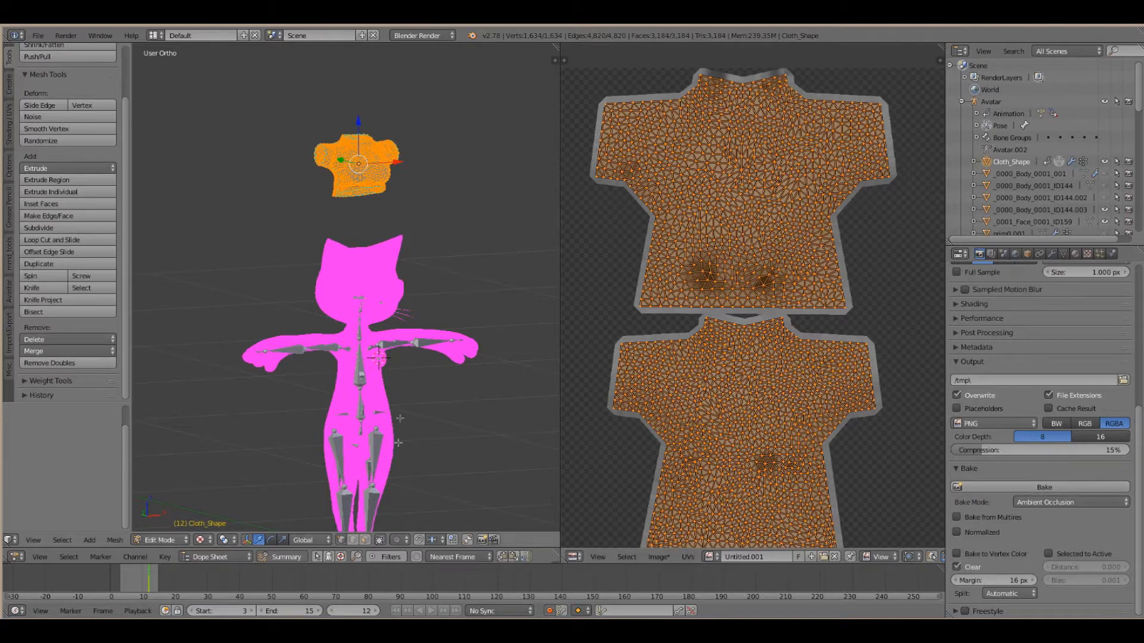
scroll(334, 518, up, 2)
Return to Object Mode and examine the rebaked ambient occlusion on the front and back of the shirt
click(167, 544)
click(168, 531)
shift+middle_drag(389, 139, 482, 261)
scroll(399, 271, up, 4)
scroll(502, 231, up, 3)
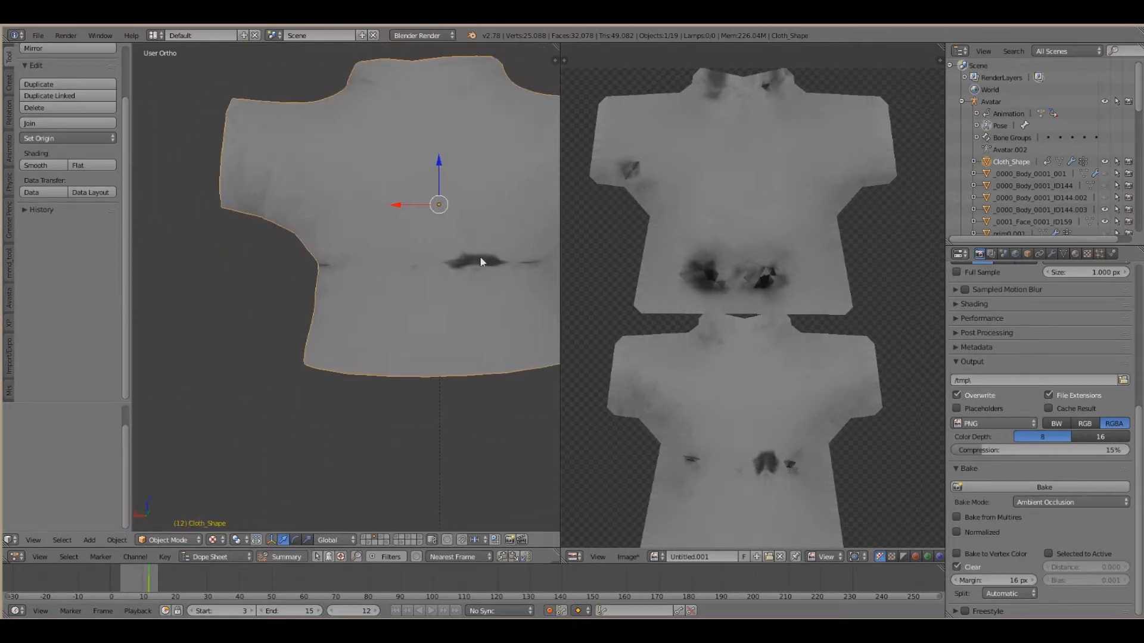
scroll(457, 267, down, 2)
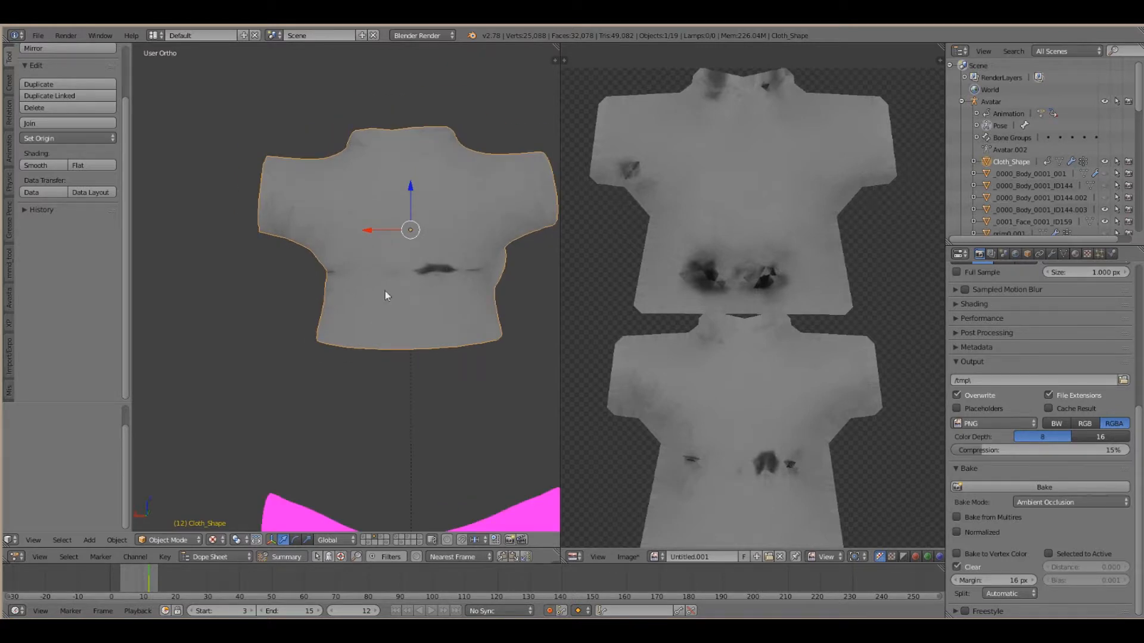
scroll(358, 307, down, 4)
middle_drag(352, 327, 219, 334)
scroll(219, 334, down, 3)
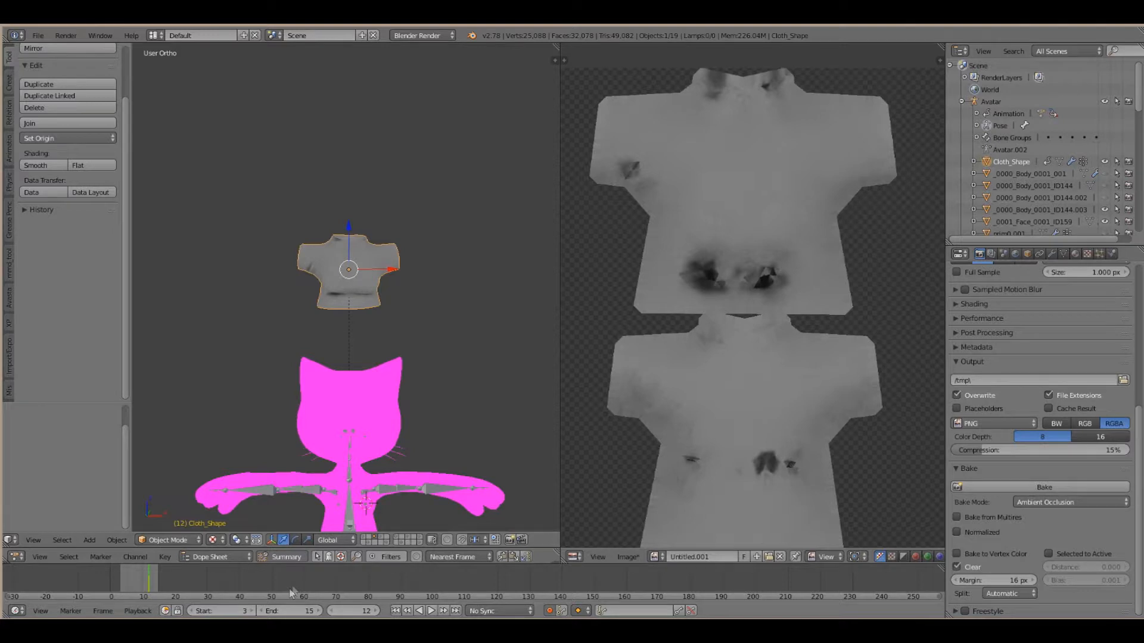
shift+middle_drag(363, 299, 377, 189)
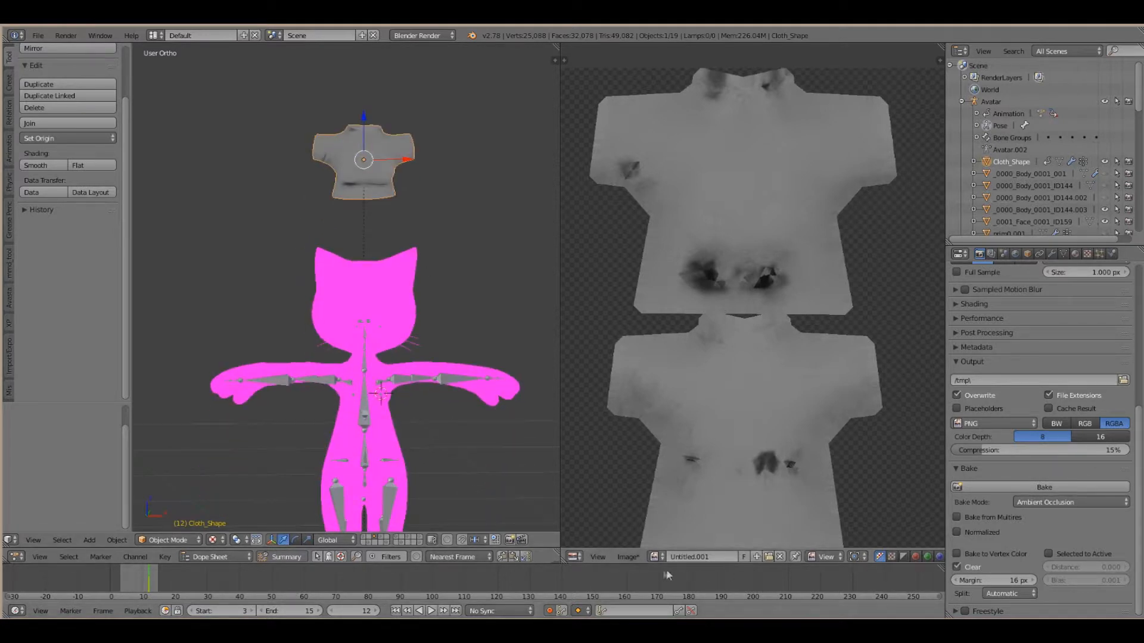
Save the baked ambient occlusion image as Untitled.001.png in the Desktop folder
click(642, 563)
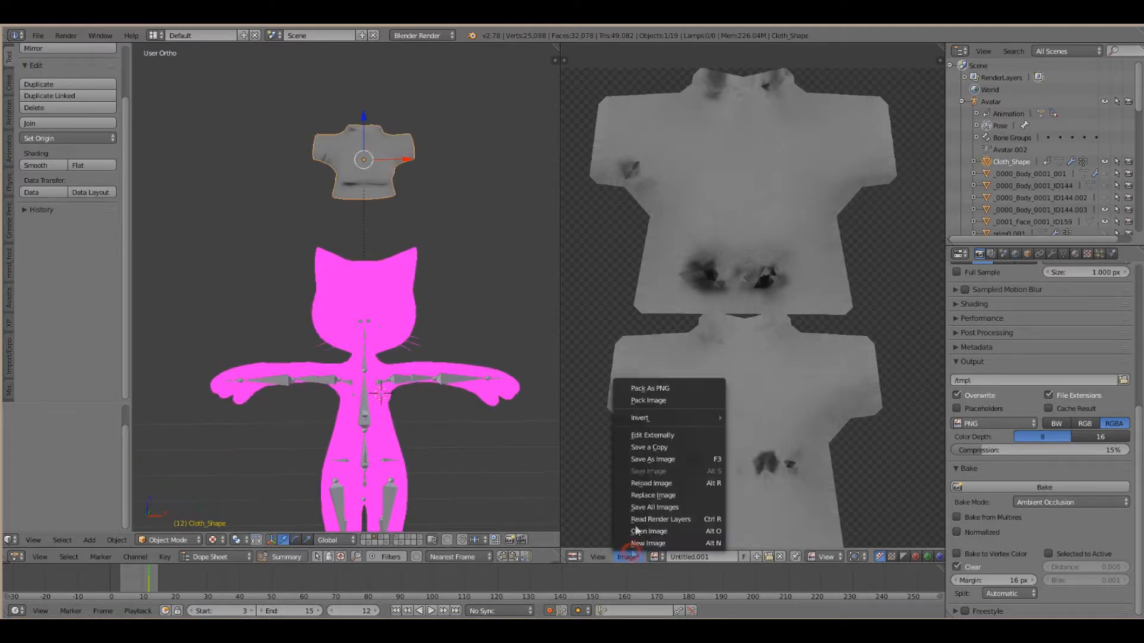
click(633, 458)
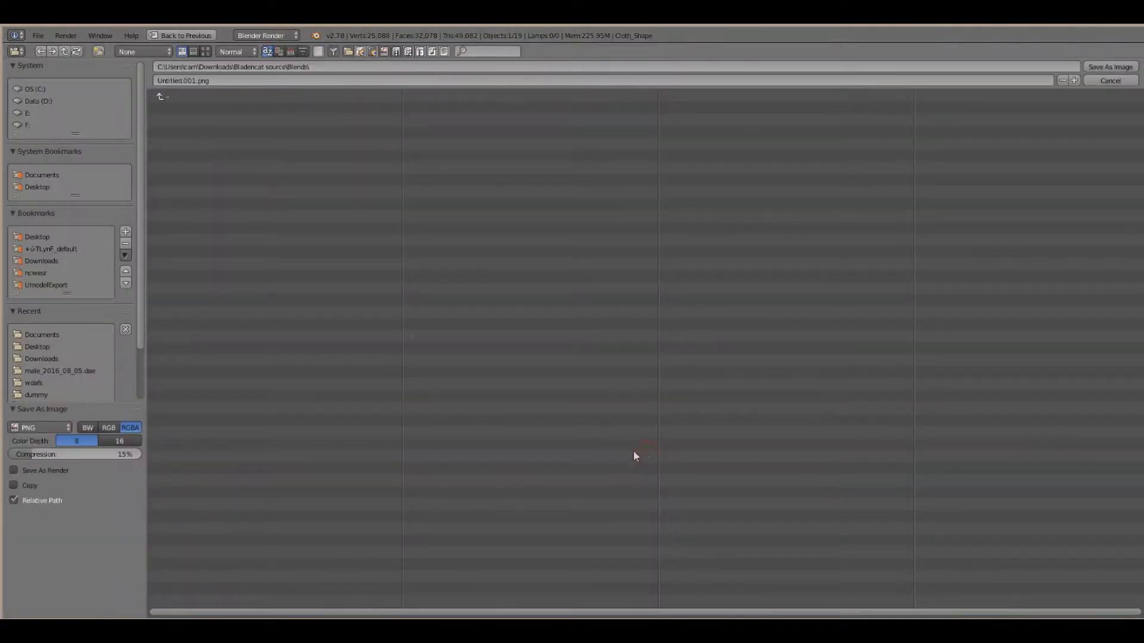
click(51, 184)
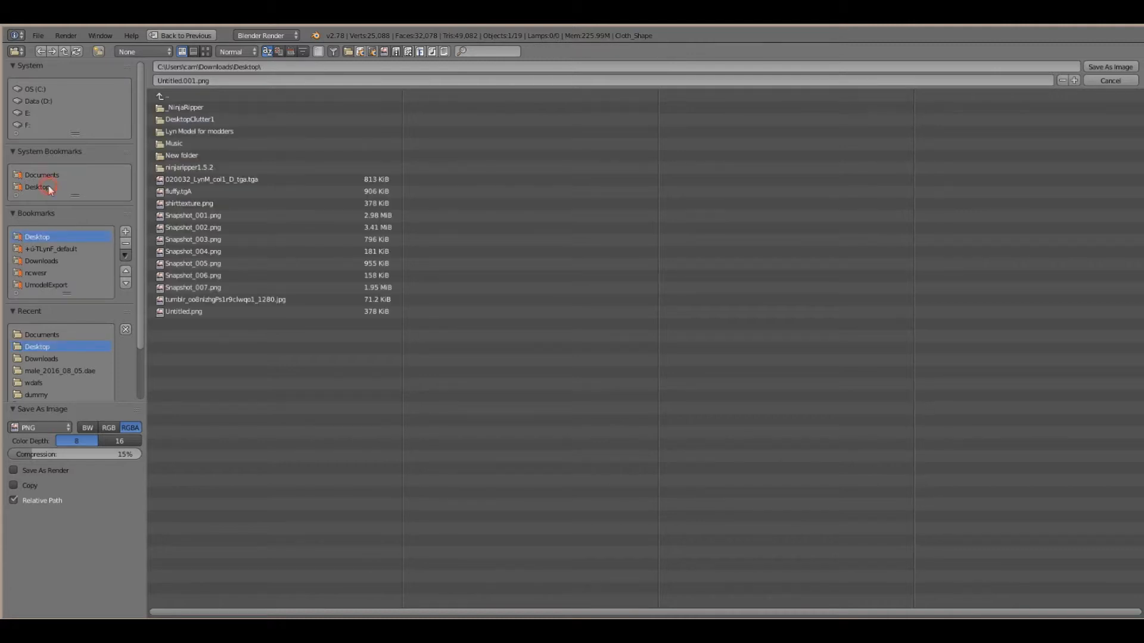
click(1110, 67)
Move the shirt 0.682 down along the Z axis, back onto the avatar's torso
scroll(381, 221, down, 1)
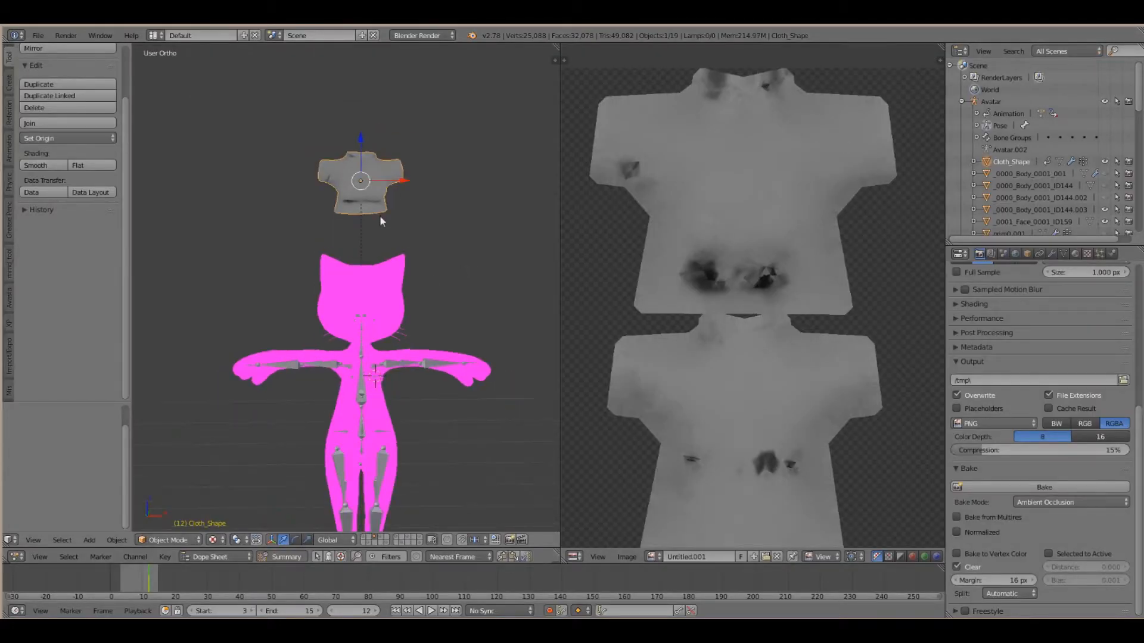
drag(355, 142, 351, 330)
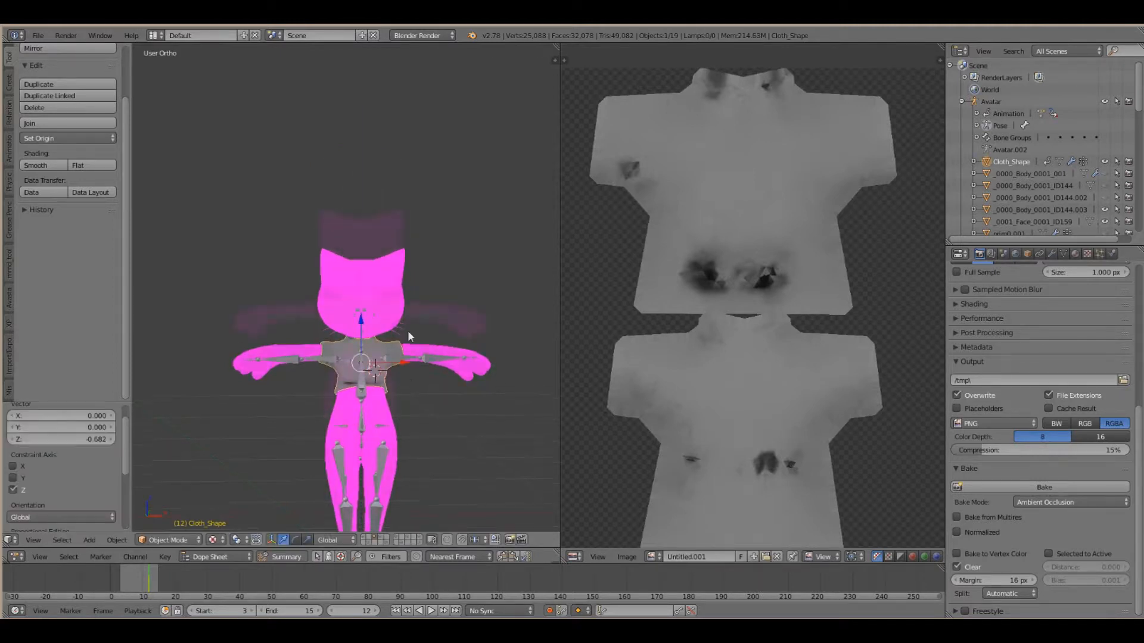
scroll(407, 330, up, 4)
scroll(407, 330, up, 1)
scroll(408, 330, down, 1)
middle_drag(408, 330, 441, 357)
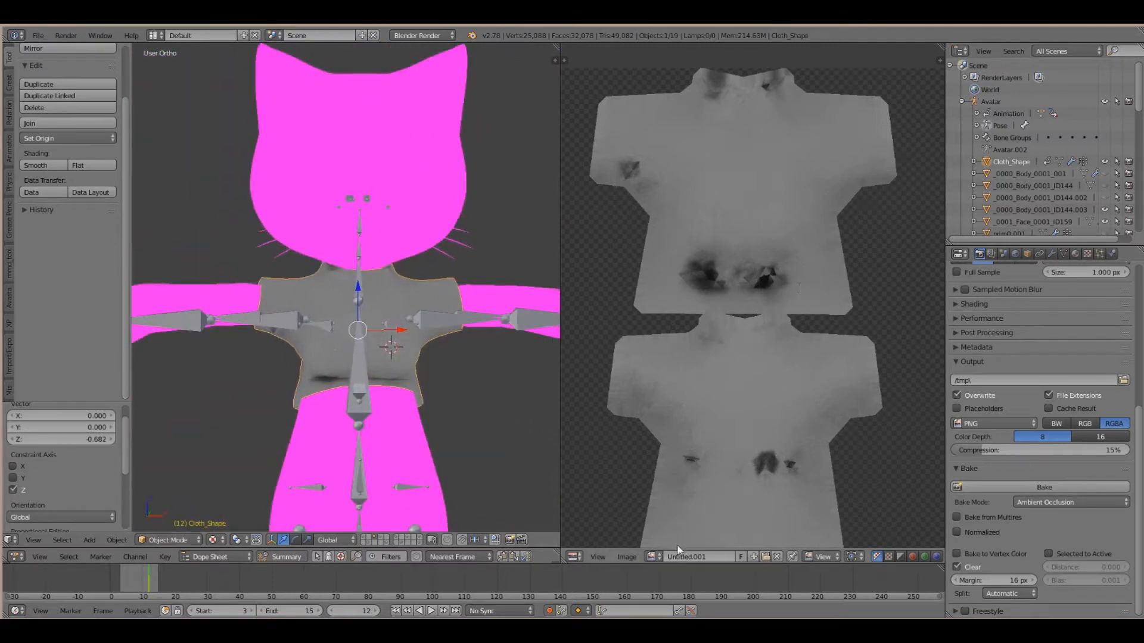
Add a Solidify modifier with a thickness of 0.0450 to the shirt and set the viewport shading to Solid
click(203, 562)
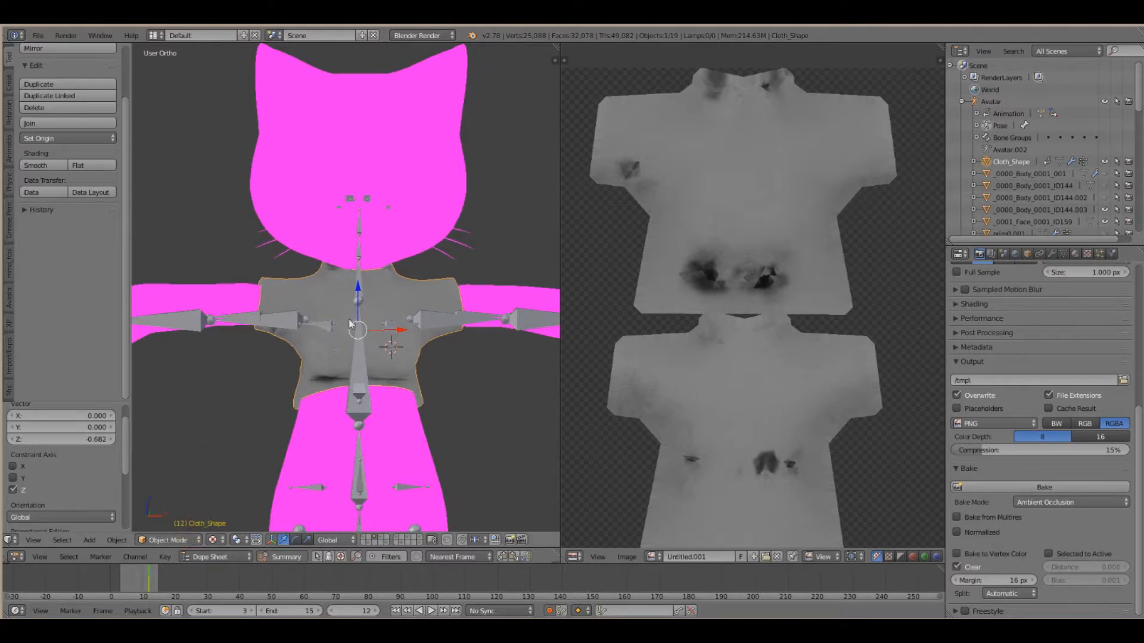
click(1051, 254)
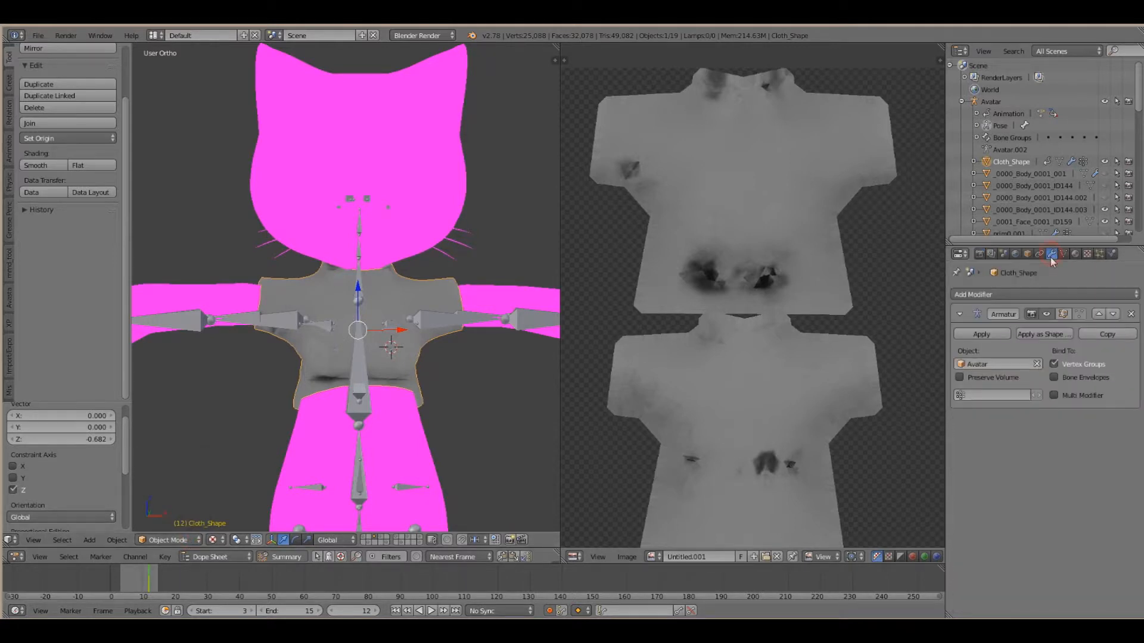
click(1013, 295)
click(915, 485)
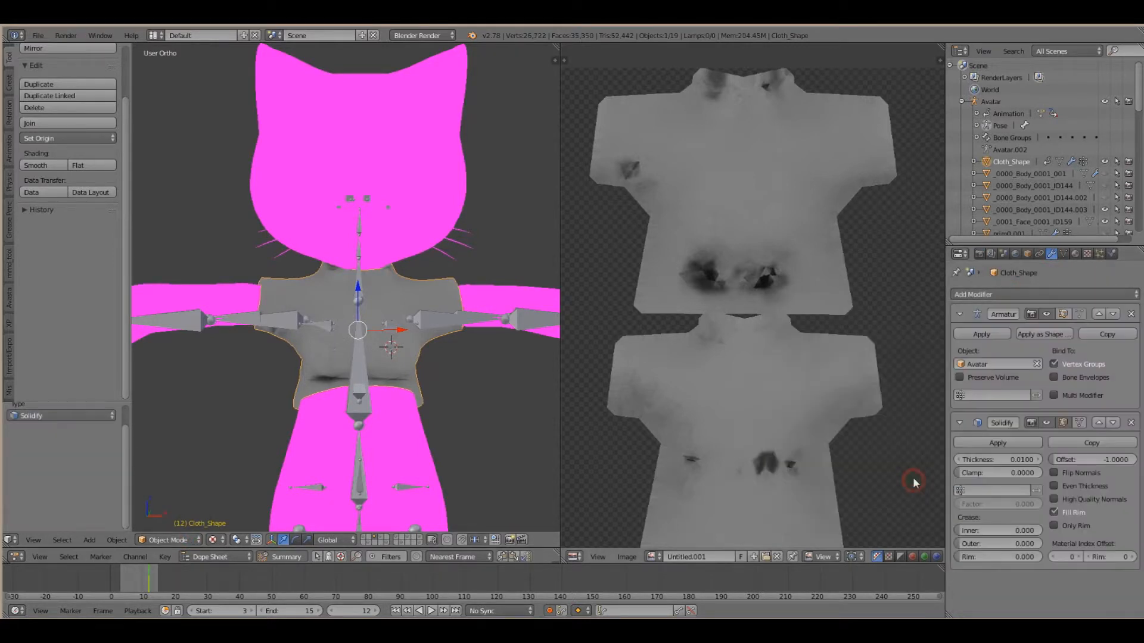
mouse_move(1000, 460)
mouse_down()
mouse_move(1025, 460)
mouse_move(996, 460)
mouse_move(1012, 460)
mouse_up()
click(197, 543)
click(213, 540)
click(230, 499)
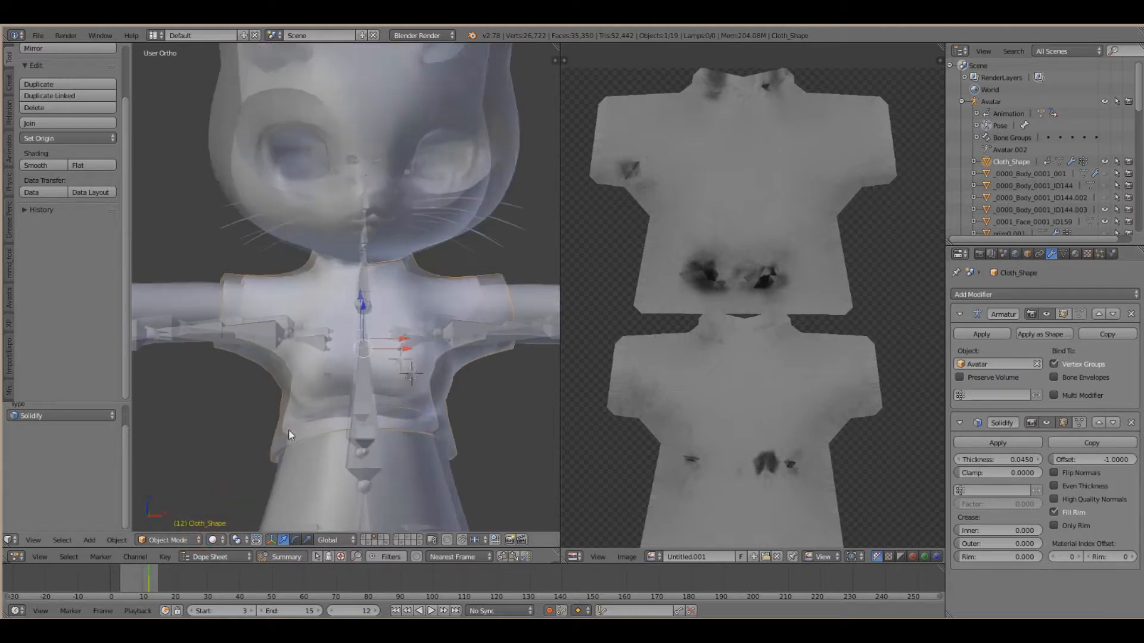
Test-rotate the armature's right shoulder bone mShoulderRight in Pose Mode to check the shirt's deformation, and undo the rotation
click(194, 542)
click(171, 519)
click(315, 499)
right_click(316, 499)
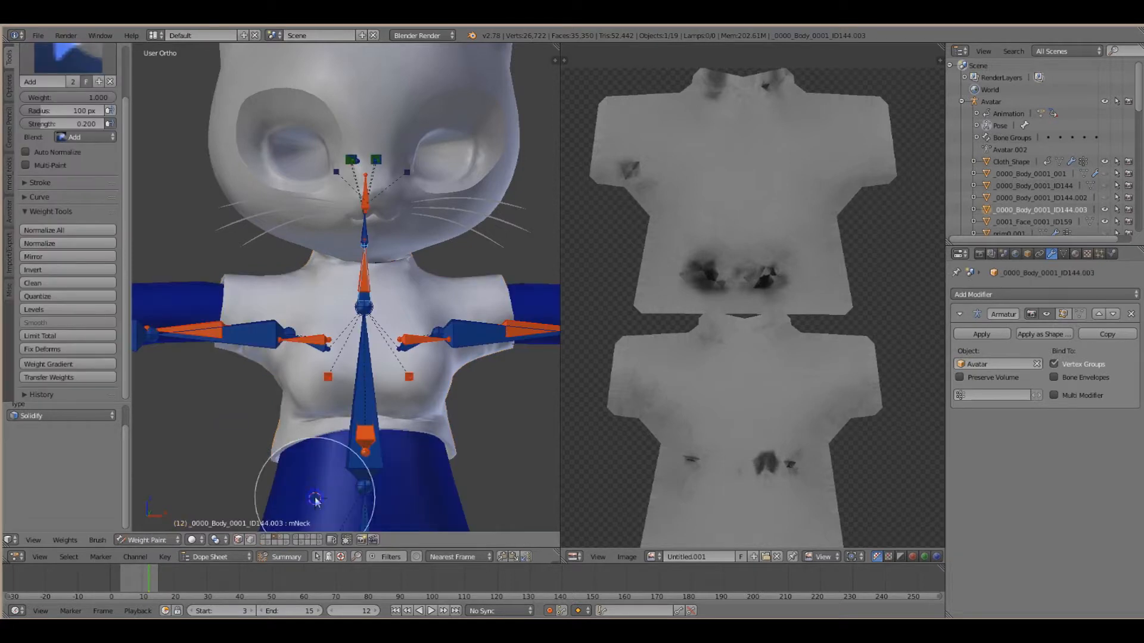
right_click(284, 305)
right_click(271, 338)
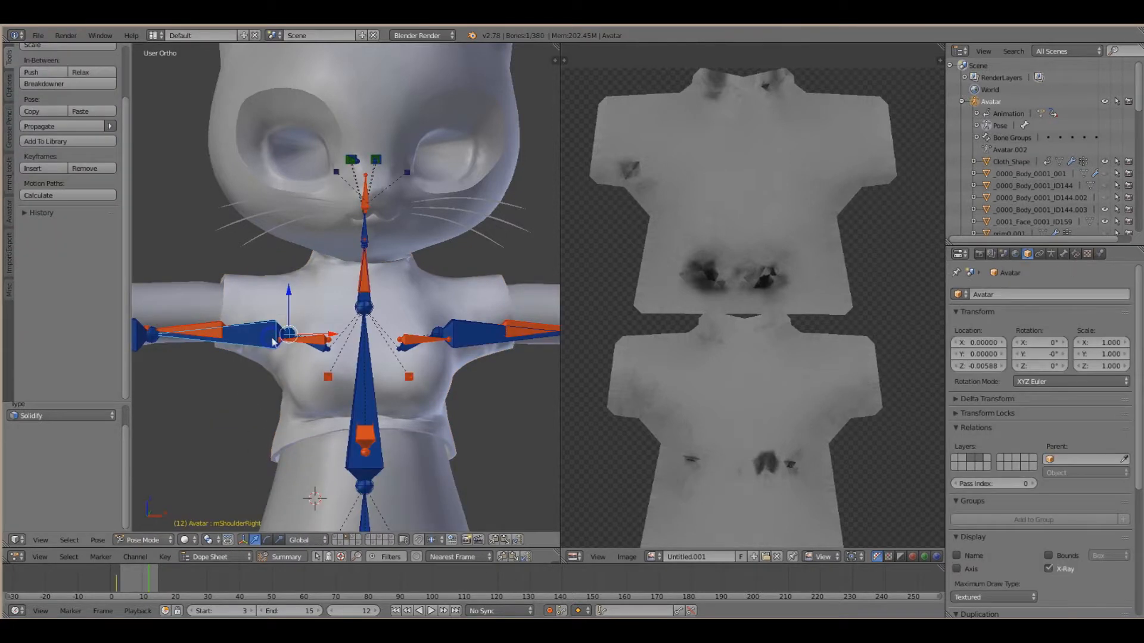
click(268, 540)
drag(257, 311, 310, 357)
key(ctrl+z)
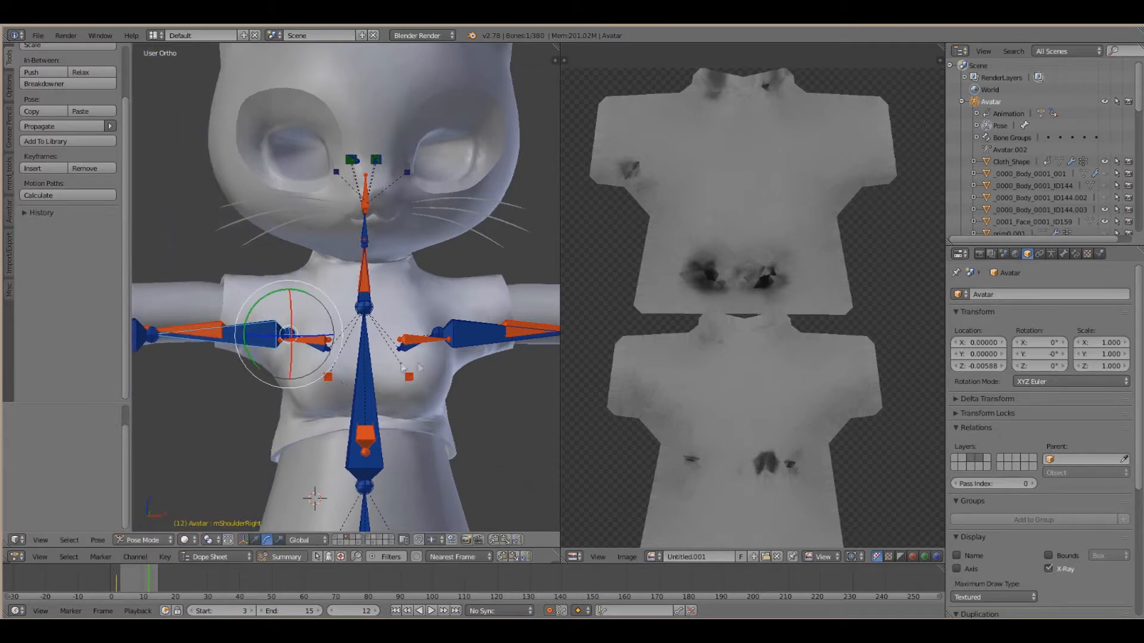
Test-rotate the armature's left shoulder bone to check the shirt on that side, and undo the rotation
right_click(465, 344)
mouse_move(438, 295)
mouse_down()
mouse_move(417, 268)
mouse_move(469, 293)
mouse_move(458, 289)
mouse_up()
key(ctrl+z)
Select the shirt and start a Collada (Avastar) export with the Desktop folder as its destination
right_click(280, 302)
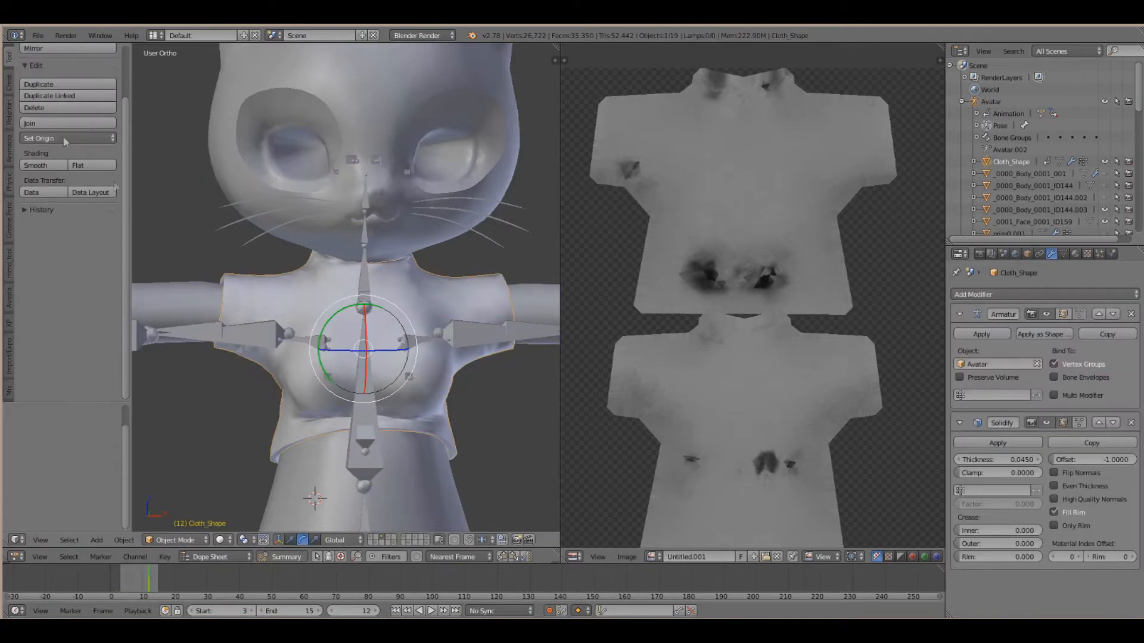
click(38, 35)
mouse_move(91, 275)
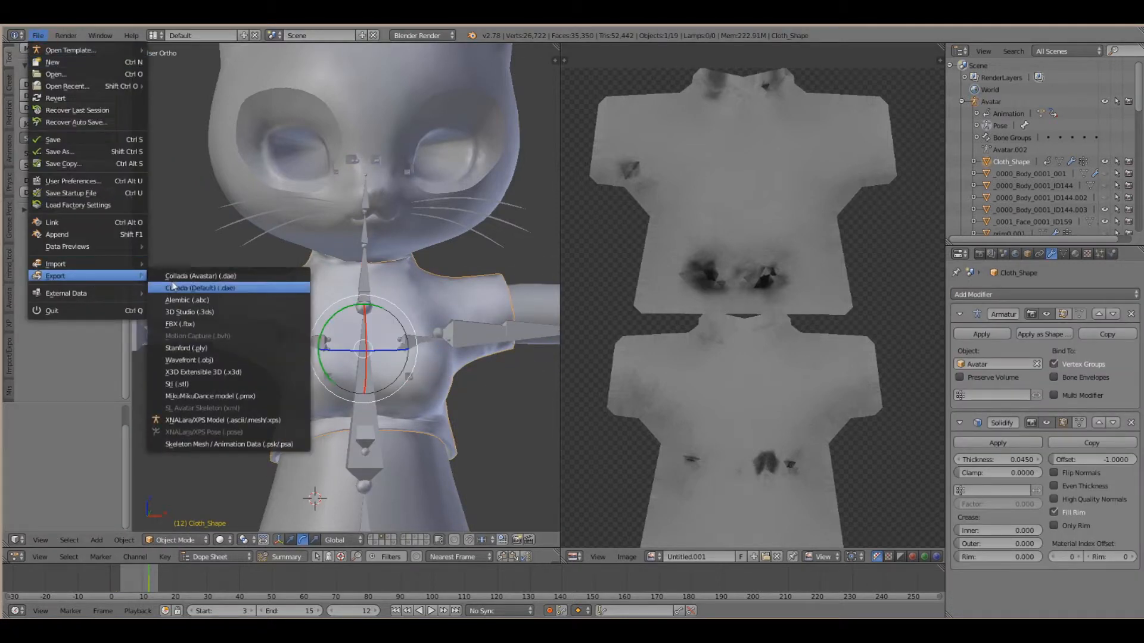
click(176, 277)
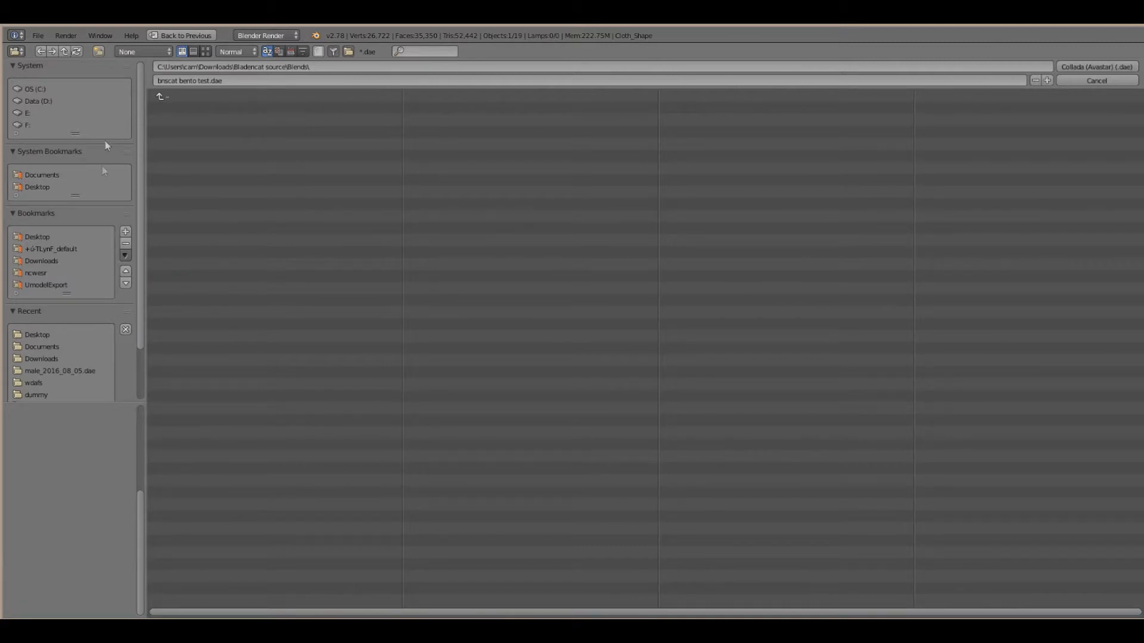
click(162, 97)
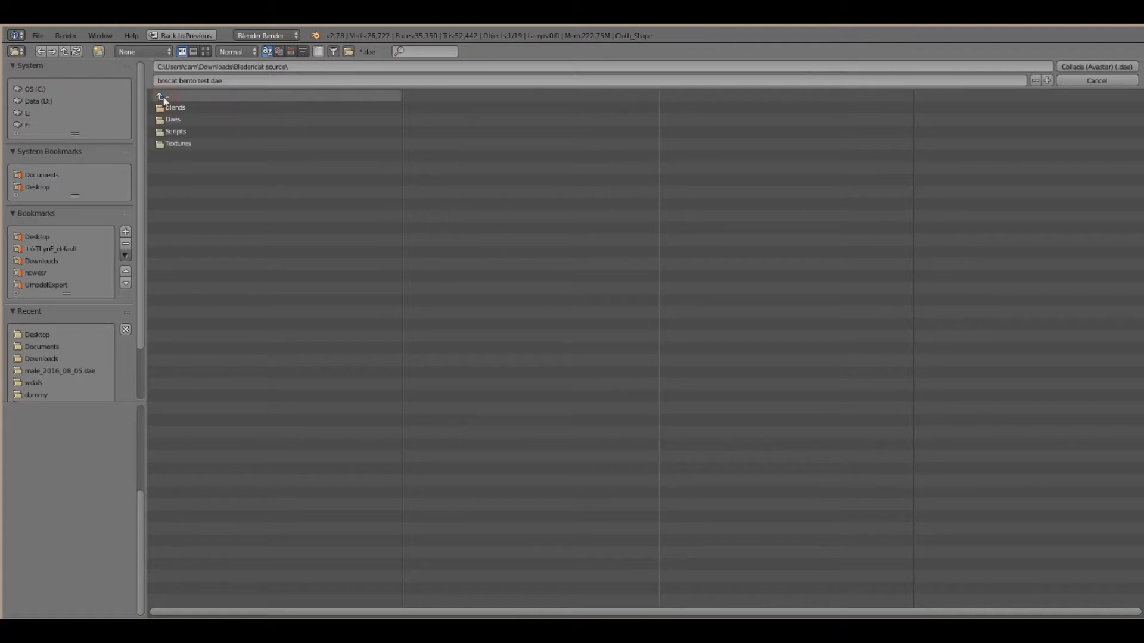
click(53, 187)
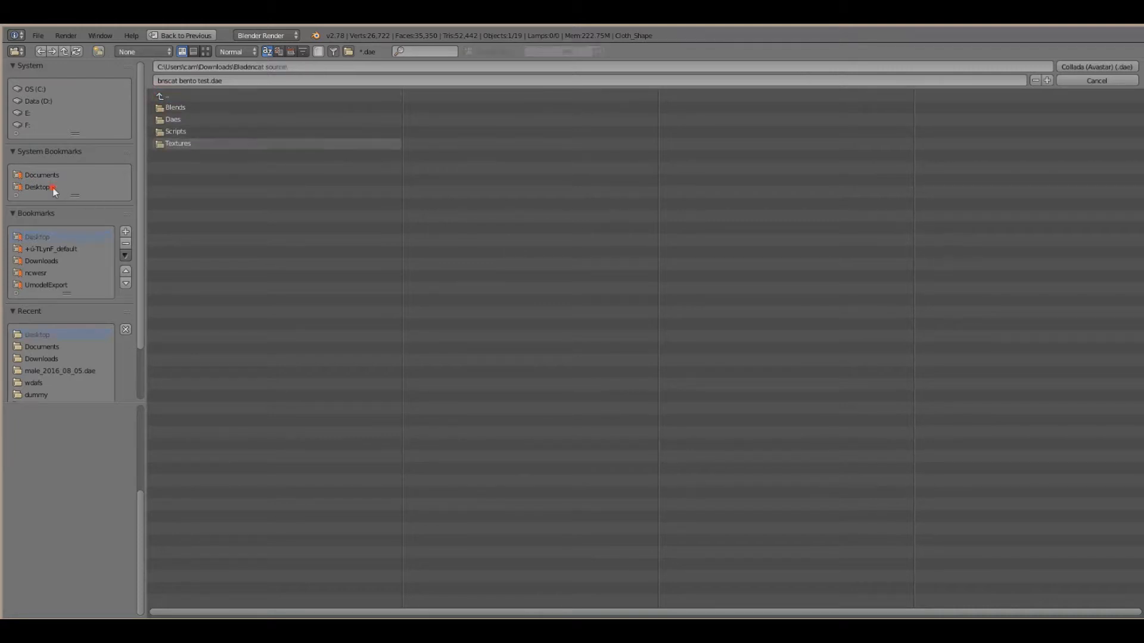
Name the export file SHIRTA.dae, expand the advanced export options and export the shirt
click(209, 80)
double_click(209, 81)
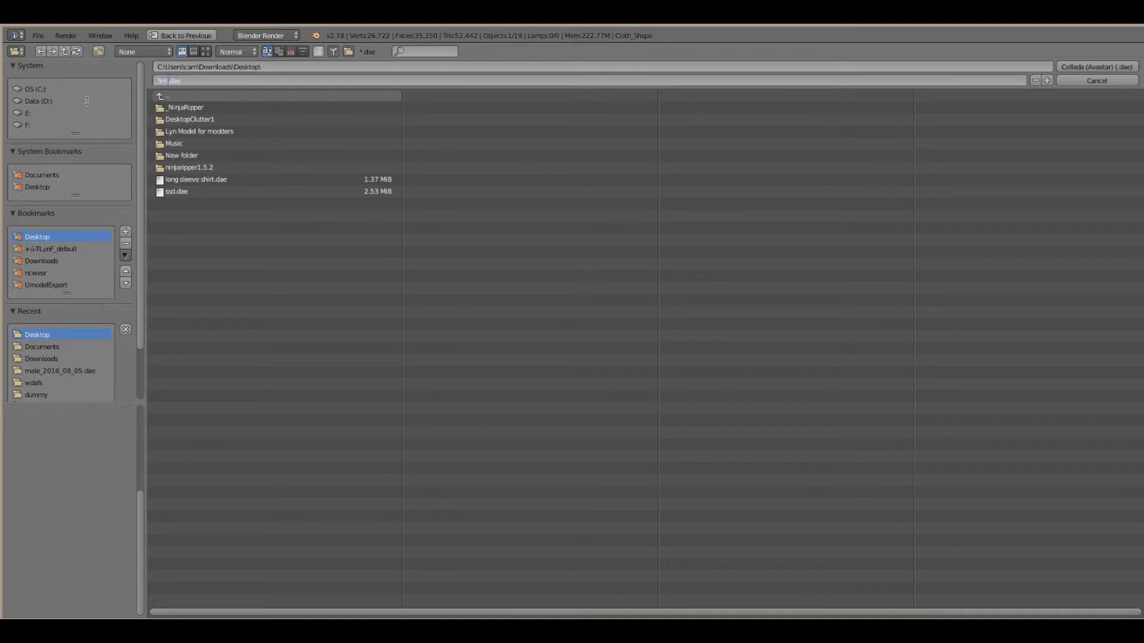
click(710, 178)
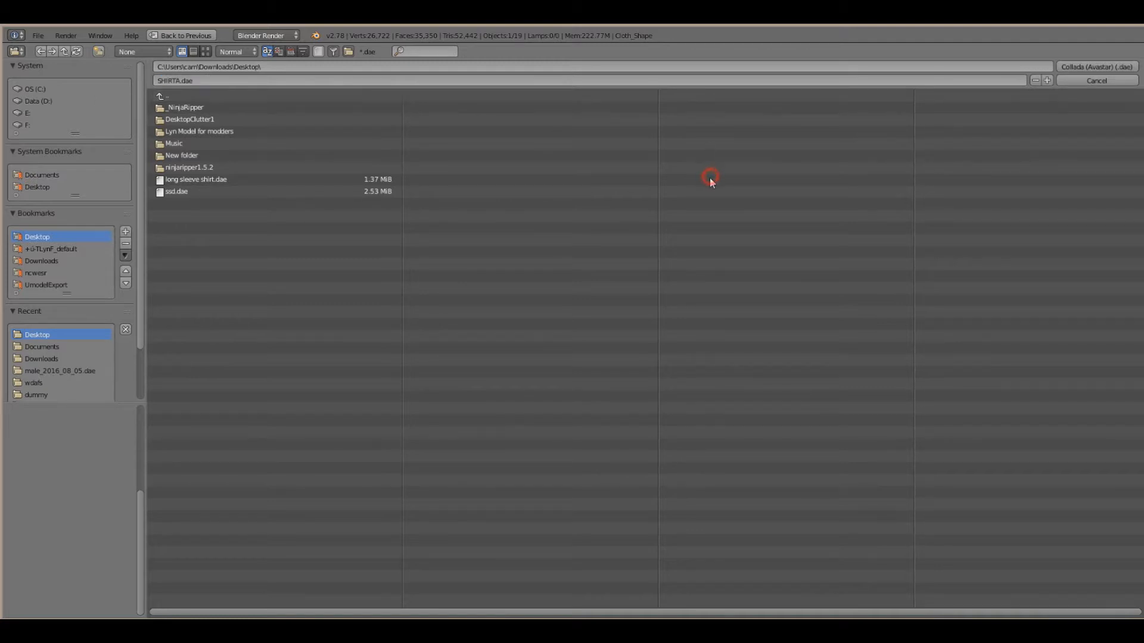
click(68, 491)
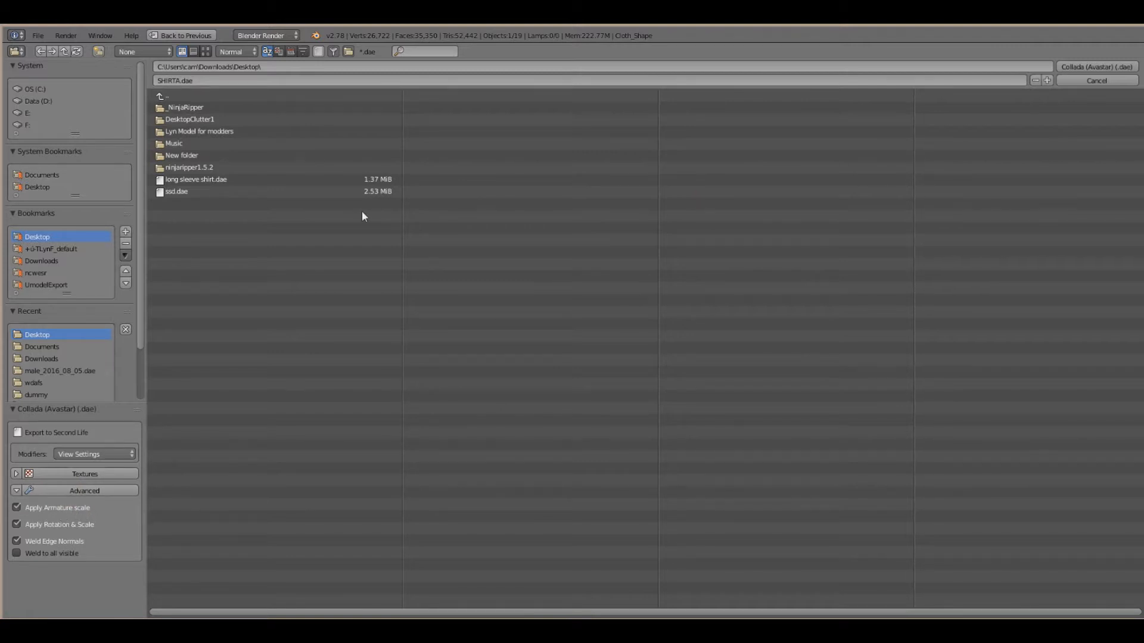
click(1123, 68)
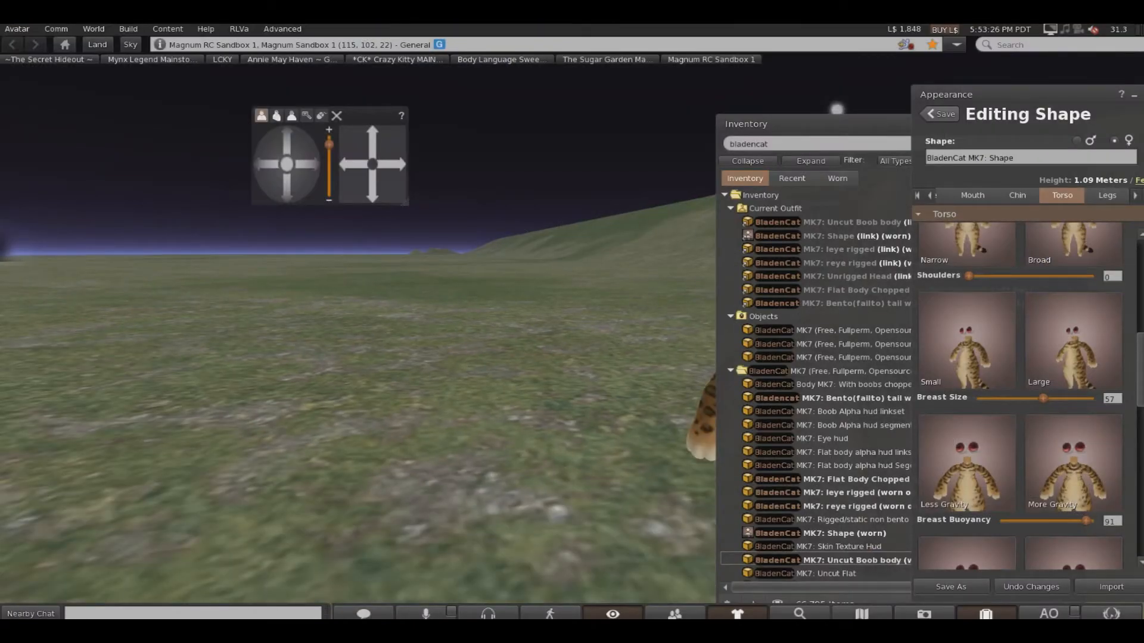
Switch to the Second Life viewer, close the Appearance and Inventory windows and bring the avatar into close view
key(ctrl+w)
key(ctrl+i)
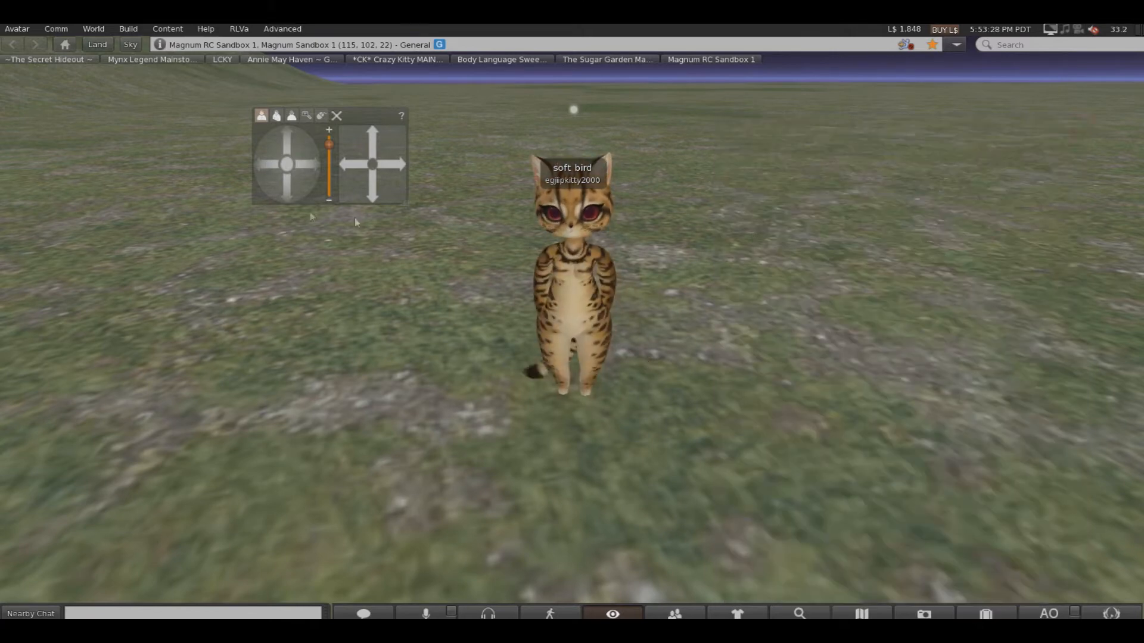
scroll(355, 221, up, 3)
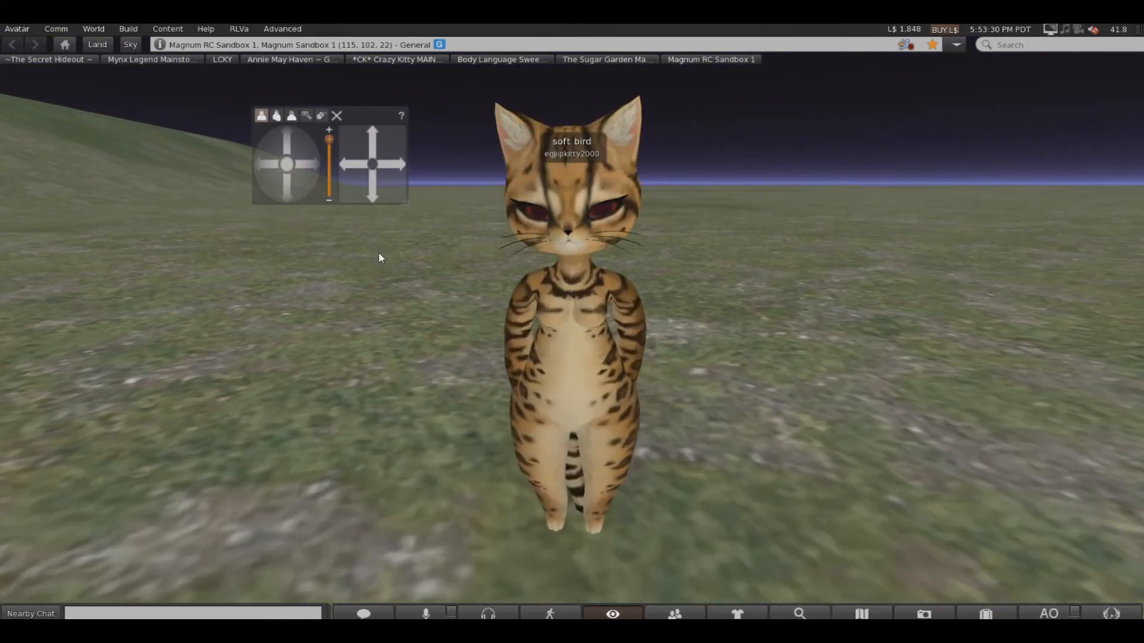
scroll(376, 261, up, 4)
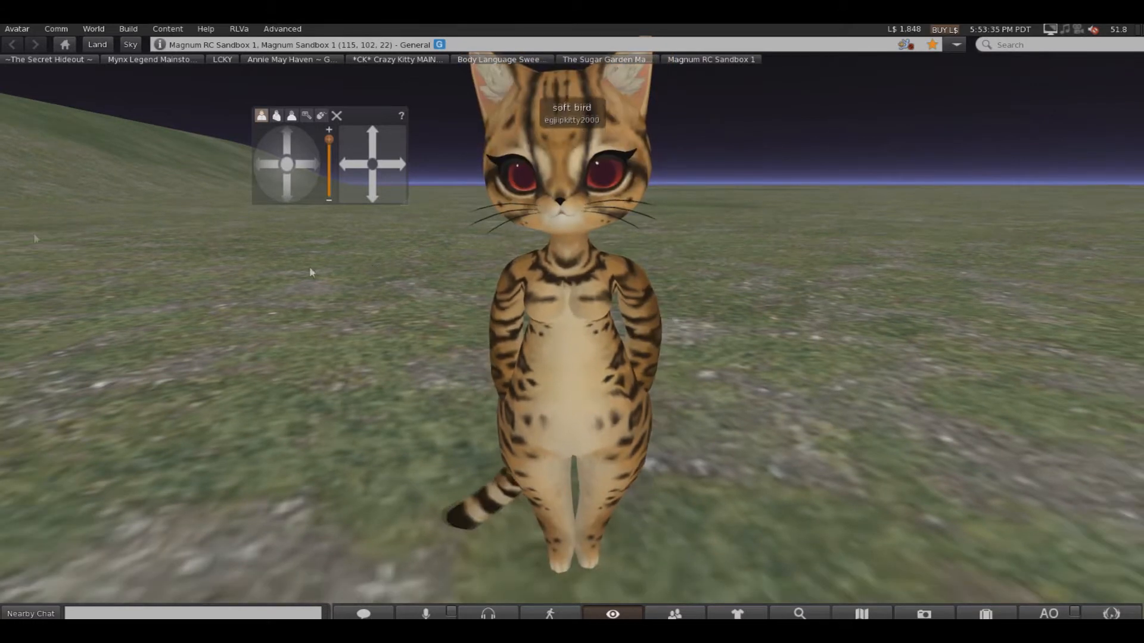
Start a mesh model upload and load SHIRTA.dae from the Desktop
click(128, 29)
mouse_move(214, 221)
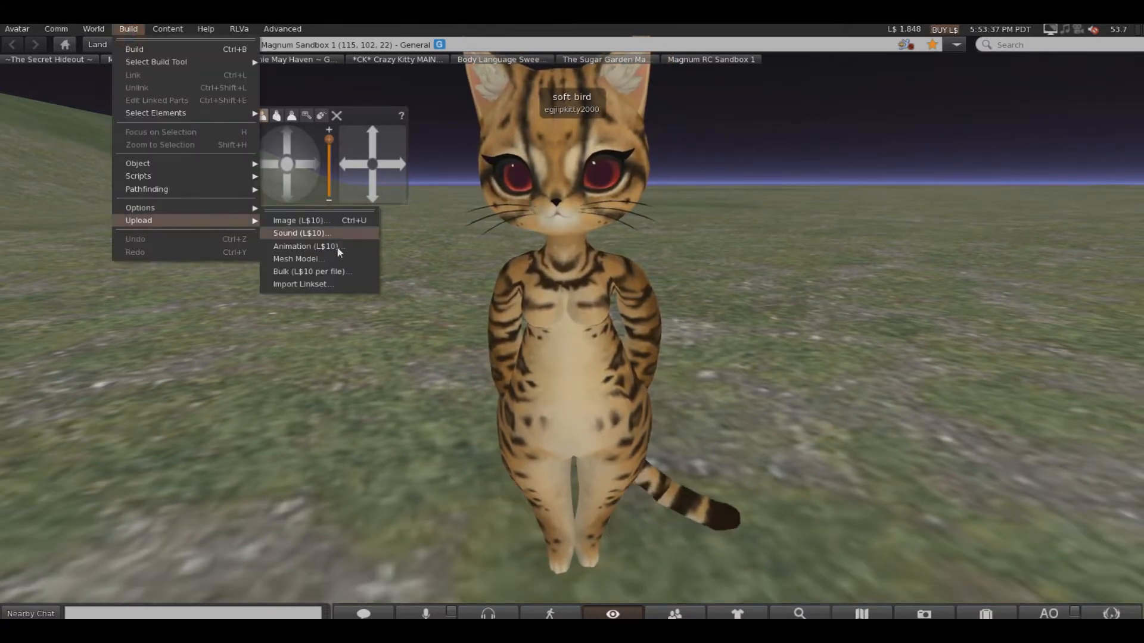
click(332, 257)
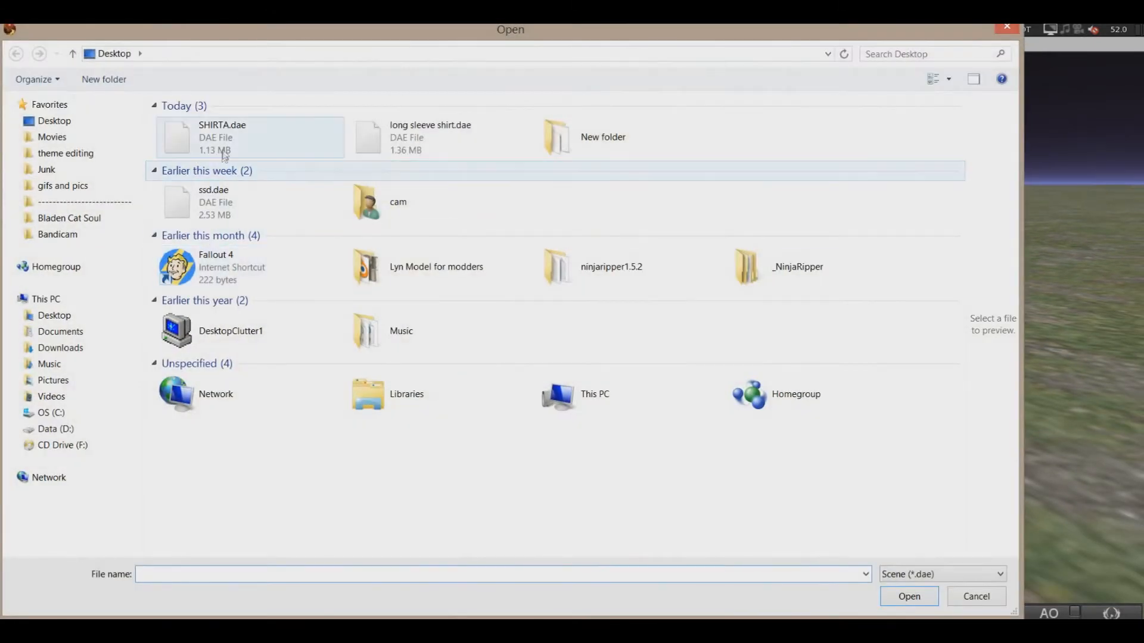
double_click(226, 134)
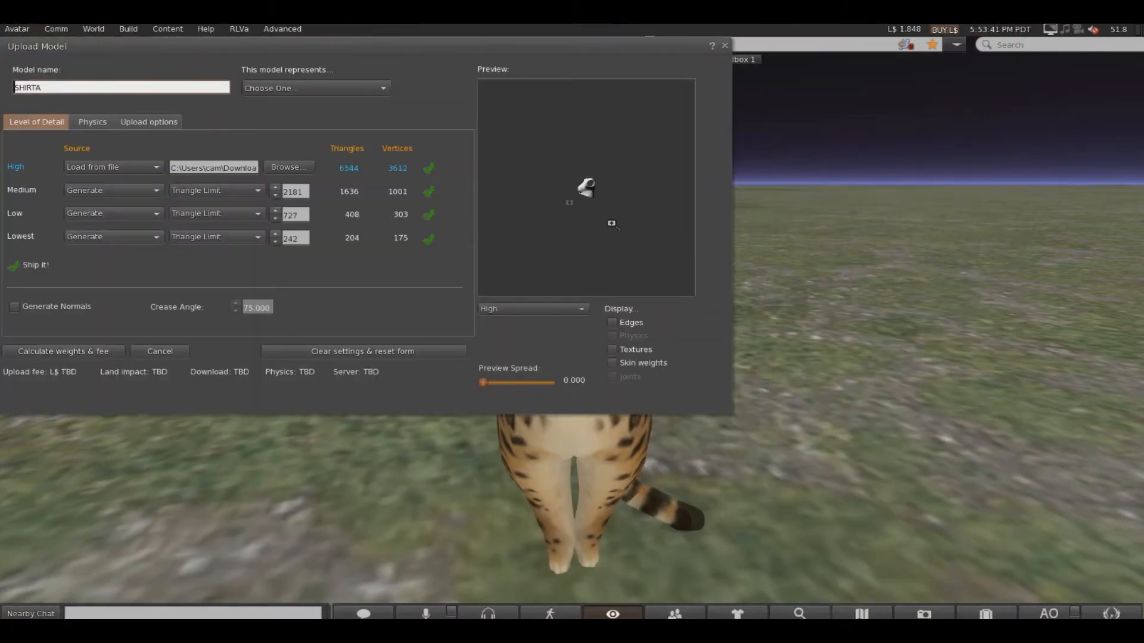
Examine the shirt in the upload preview with skin weights displayed, and turn that display off again
click(642, 357)
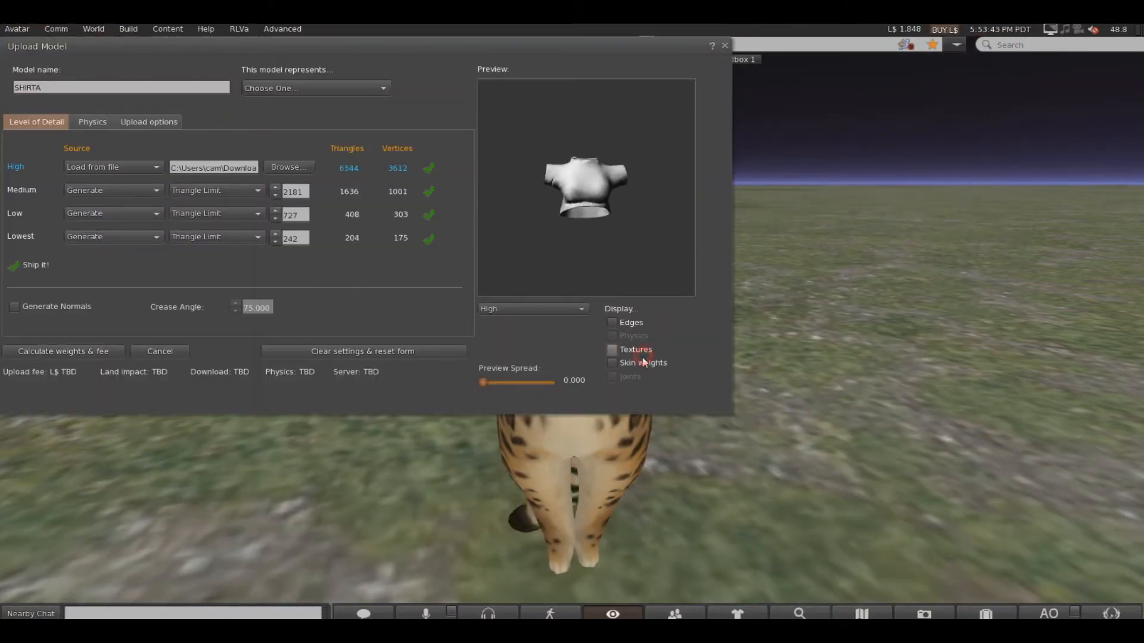
click(641, 362)
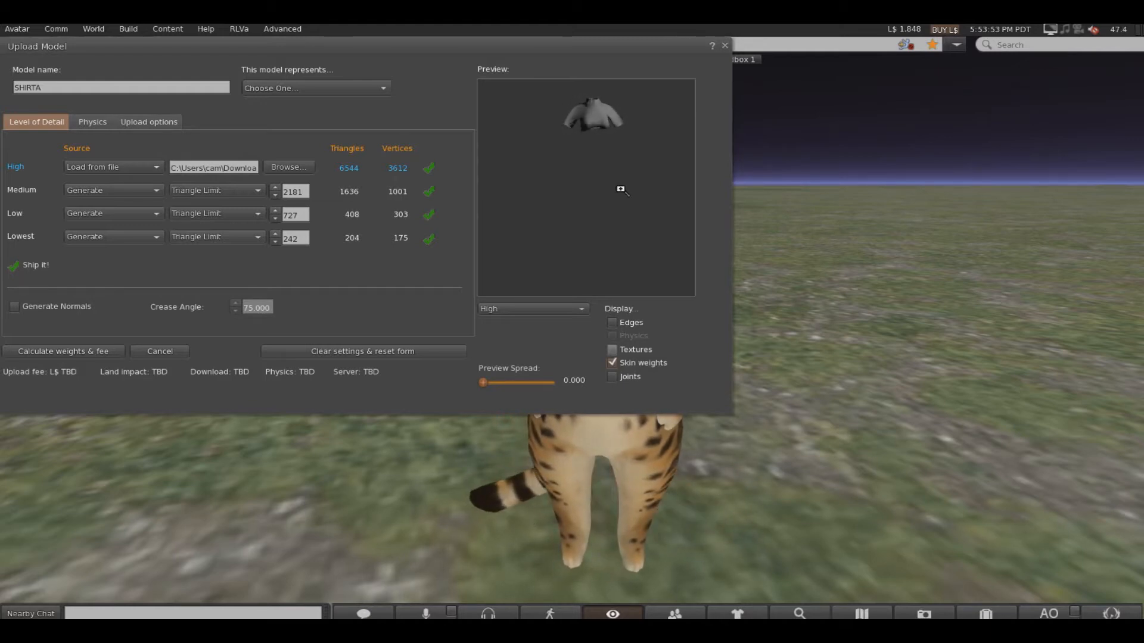
click(645, 363)
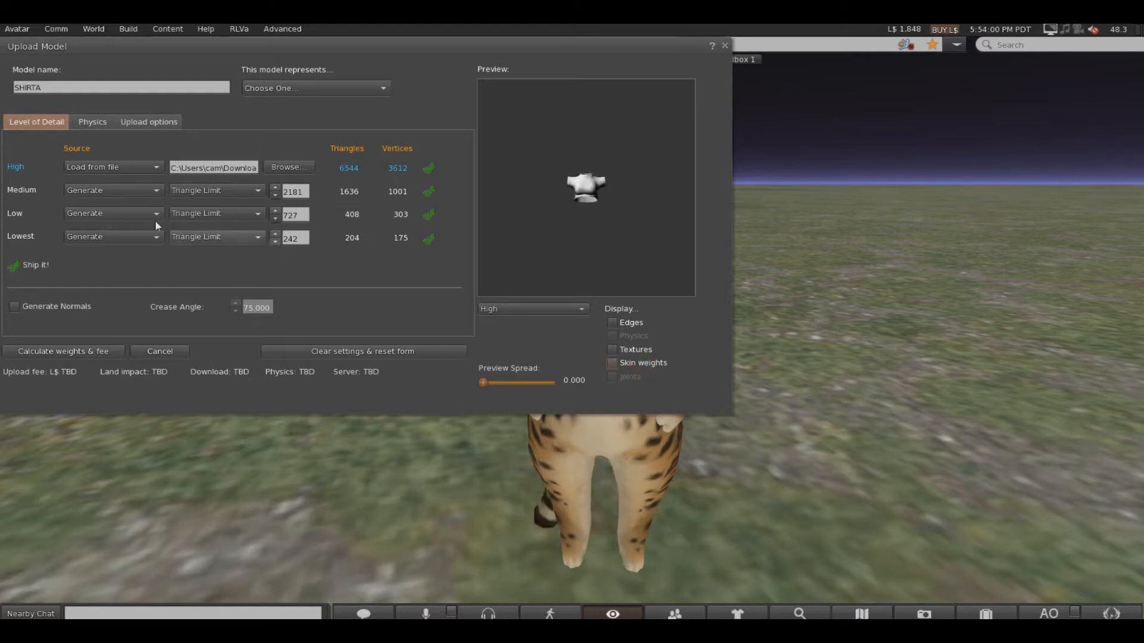
Set the triangle limits of the Low and Lowest levels of detail to 0
key(Tab)
text(0)
key(shift+Tab)
text(0)
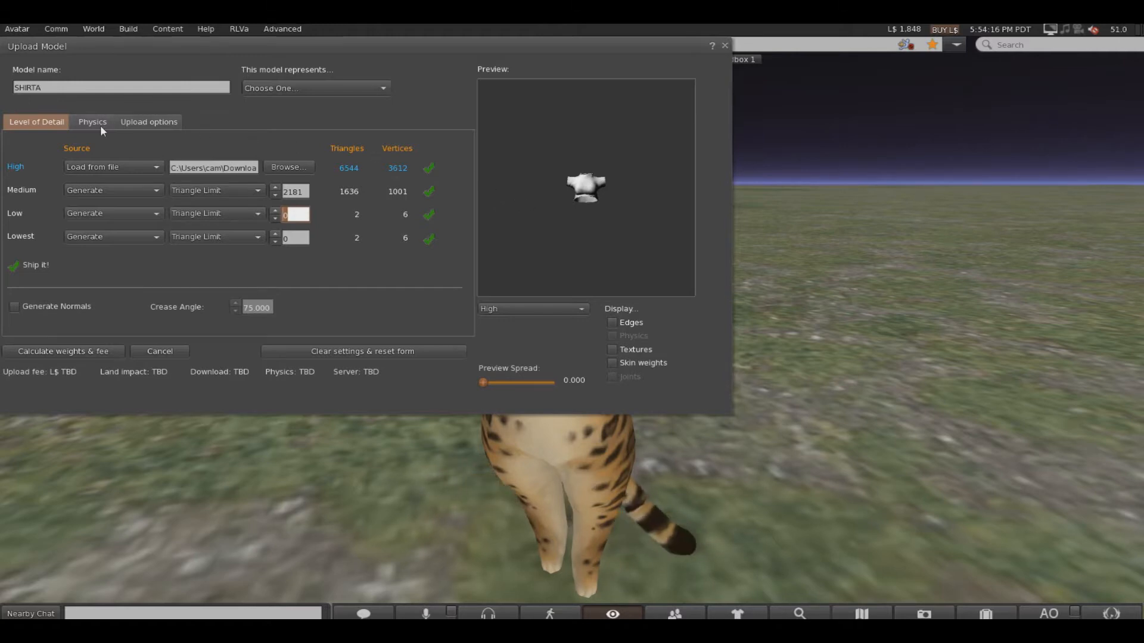
Include skin weight in the upload options and calculate the model's weights and fee
click(143, 125)
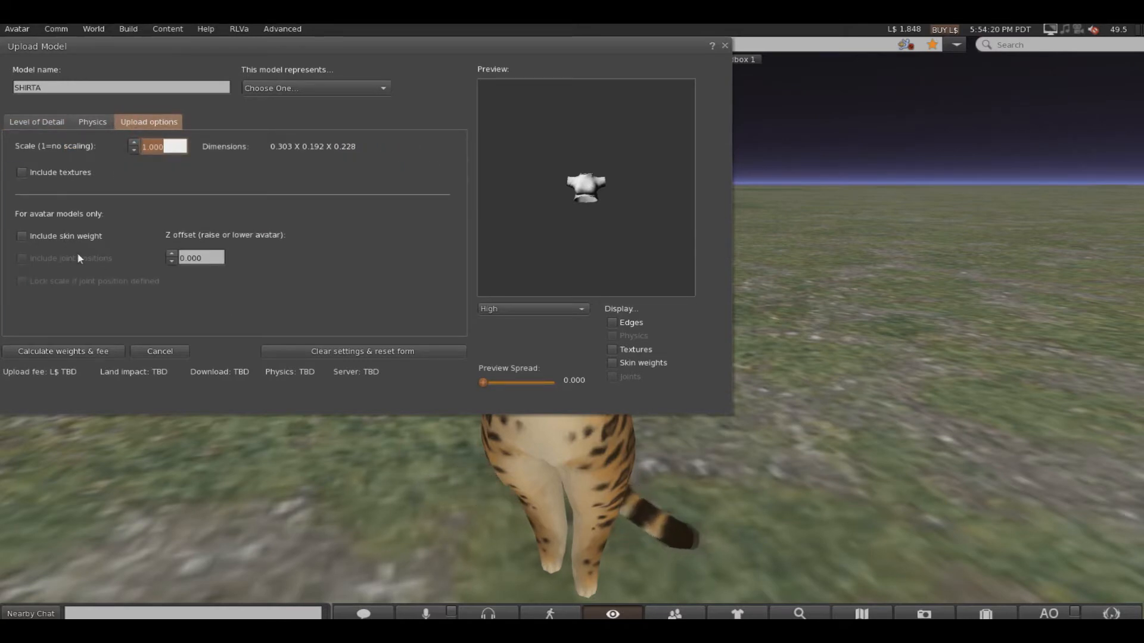
click(22, 236)
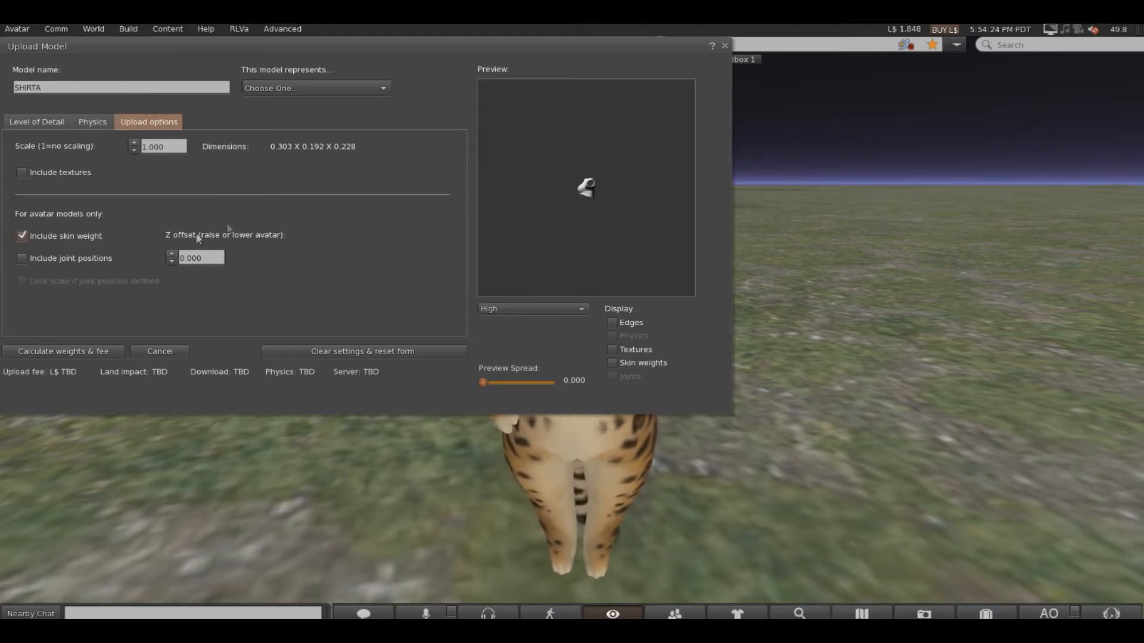
click(70, 354)
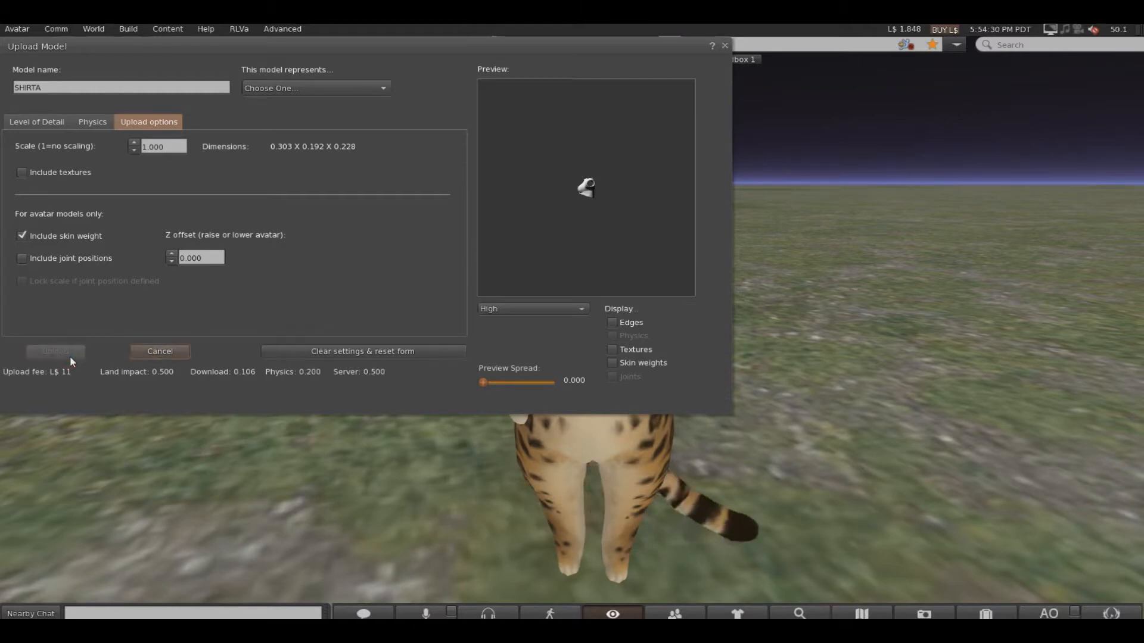
Upload the SHIRTA model, then clear the inventory filter and browse the unfiltered folders to the Objects folder
click(55, 351)
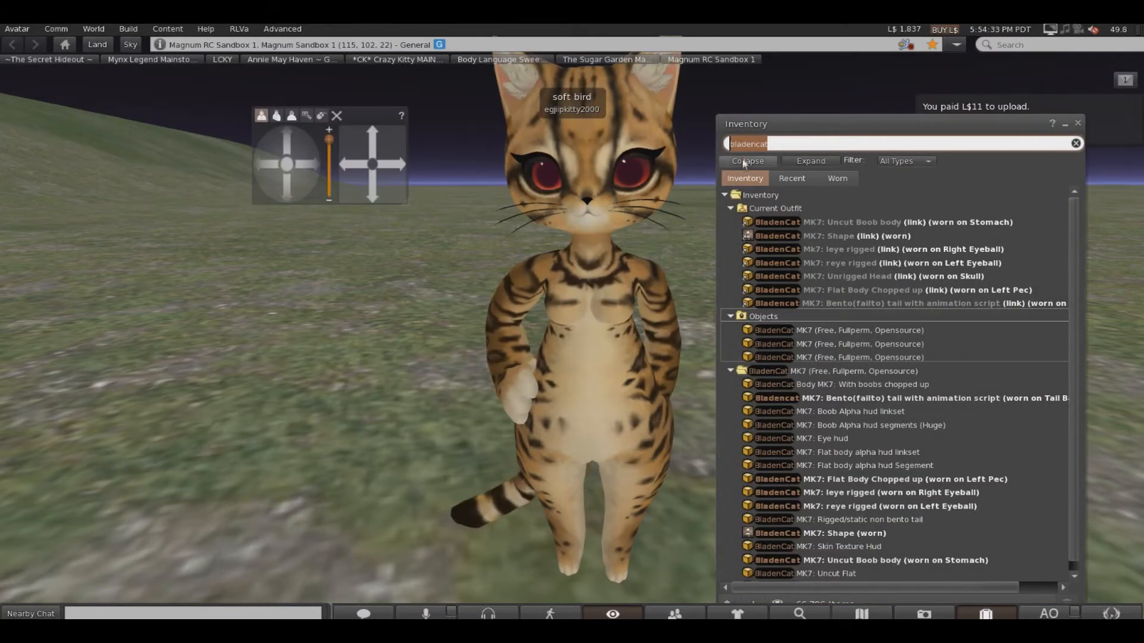
key(BackSpace)
click(725, 207)
click(725, 195)
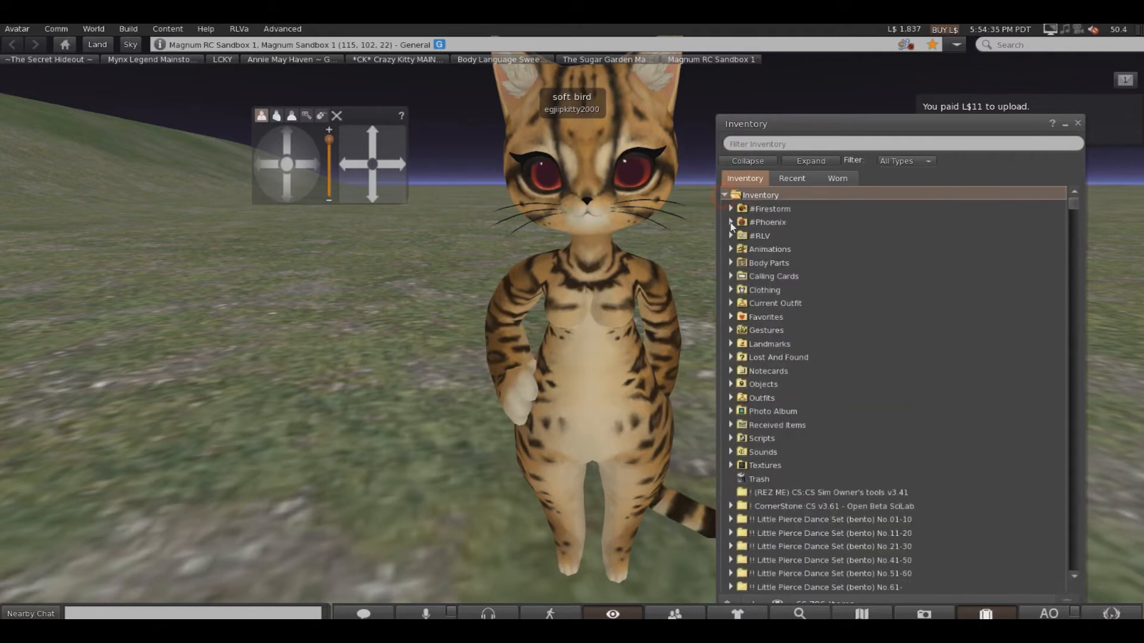
scroll(767, 438, down, 6)
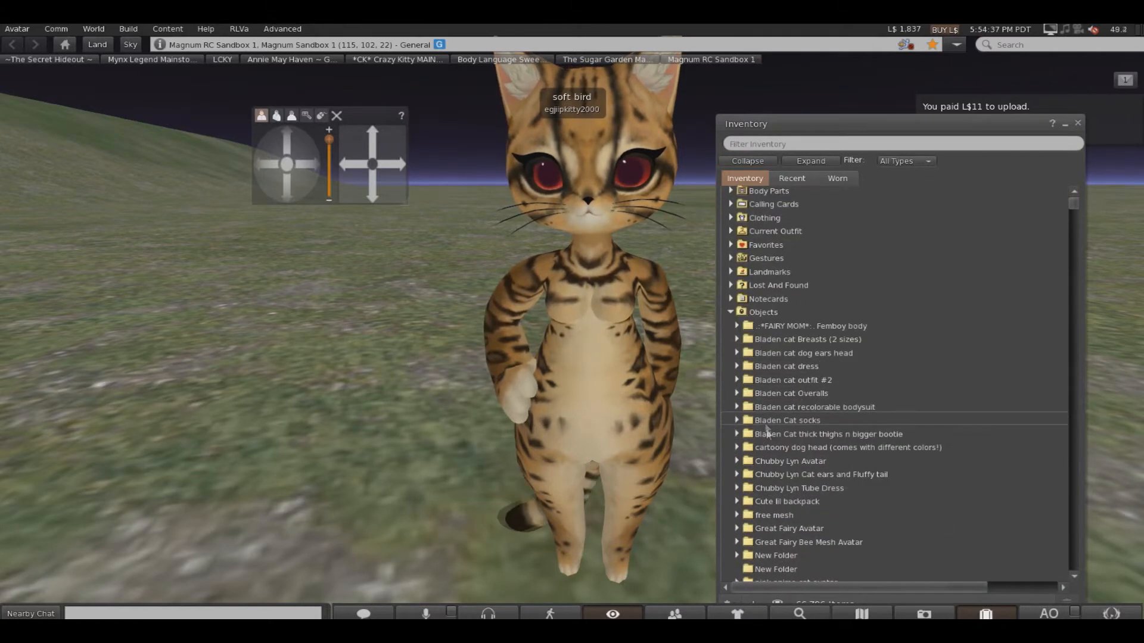
Try on the long_sleeve_shirt object from the Objects folder and take it off again
right_click(784, 545)
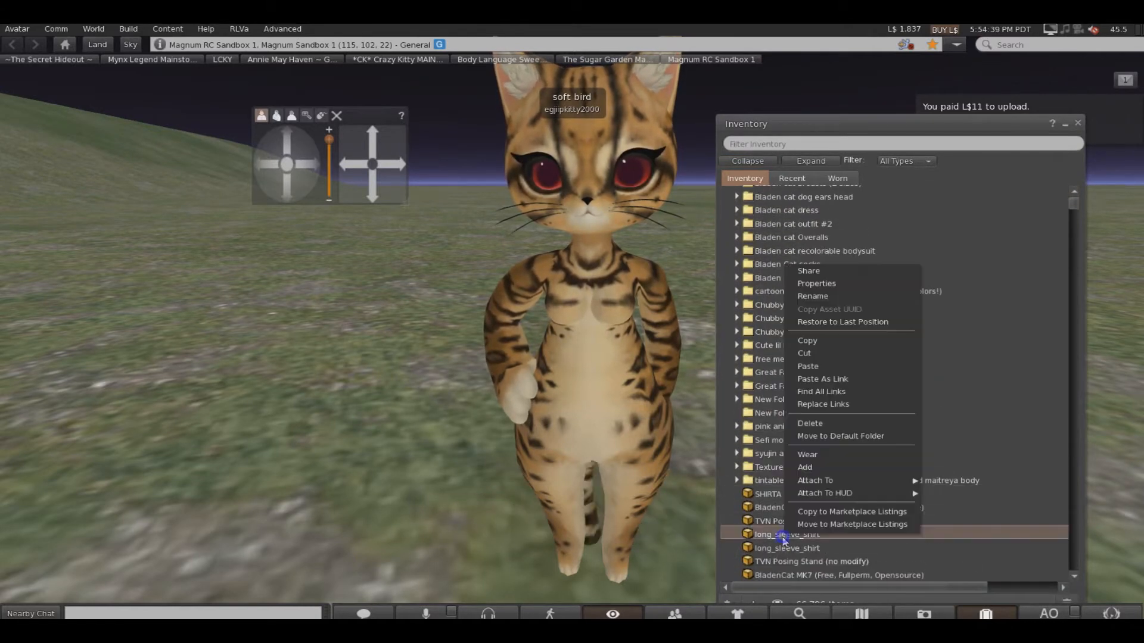
click(803, 477)
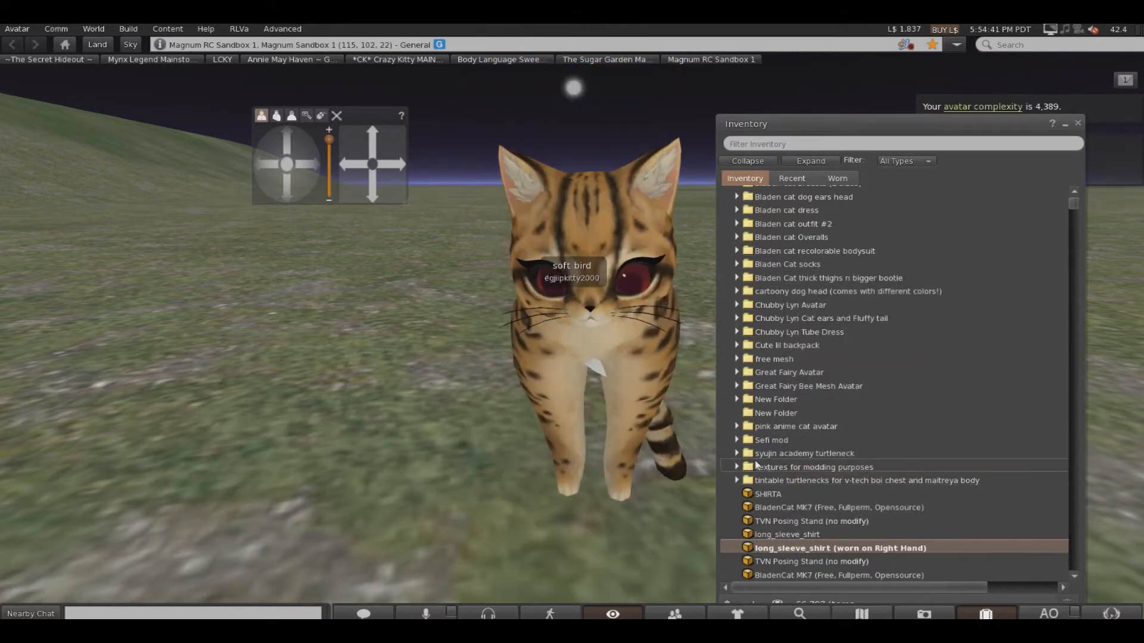
click(398, 343)
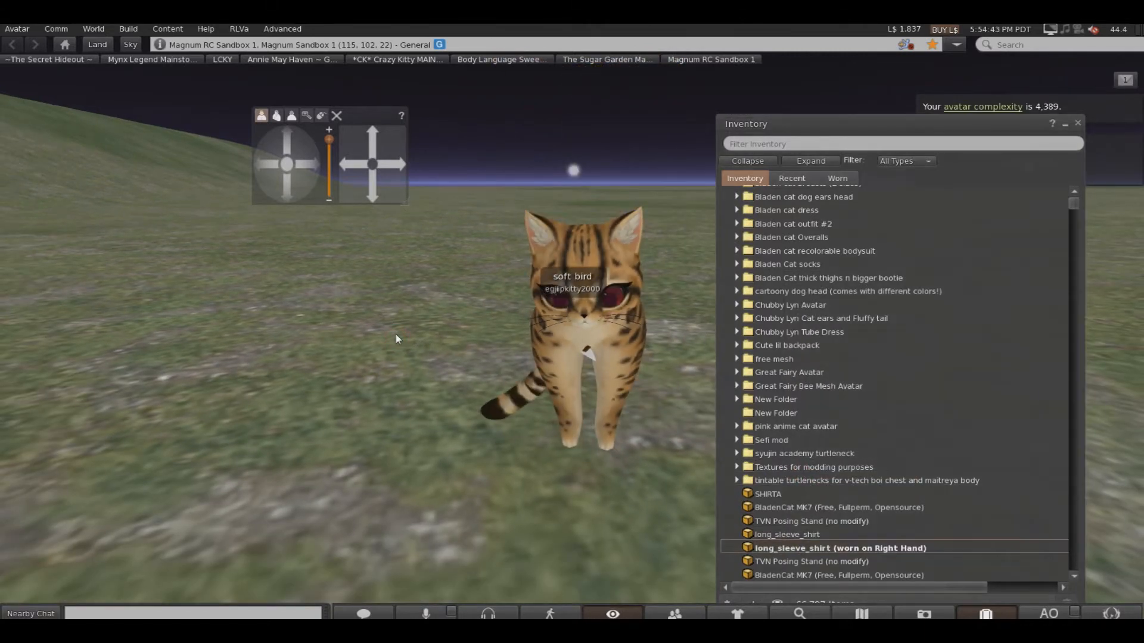
key(Up)
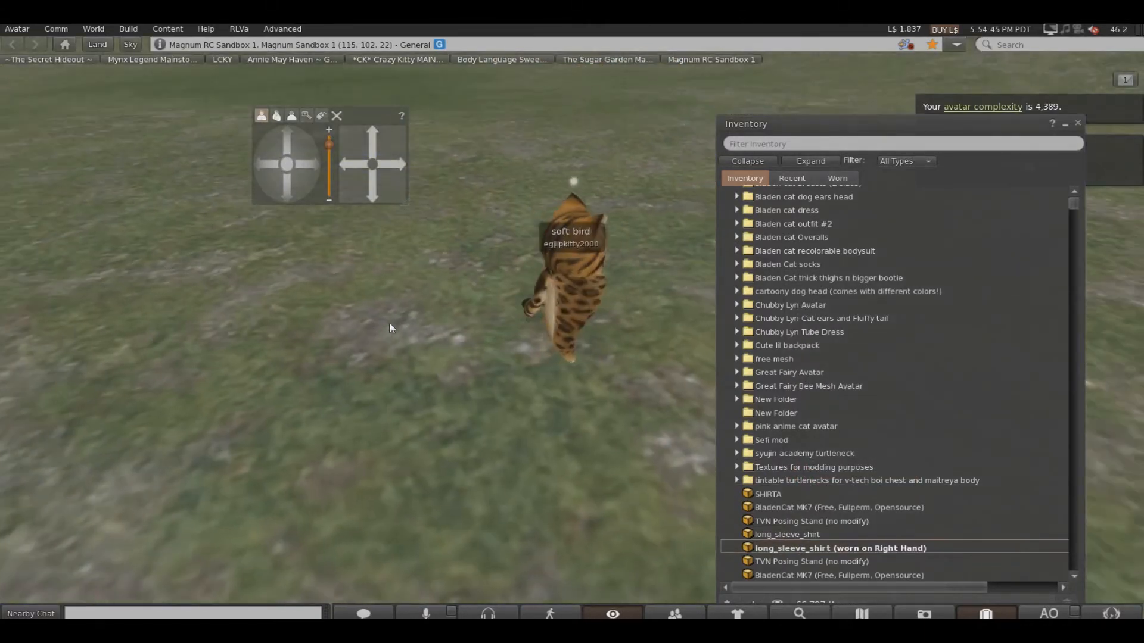
key(Down)
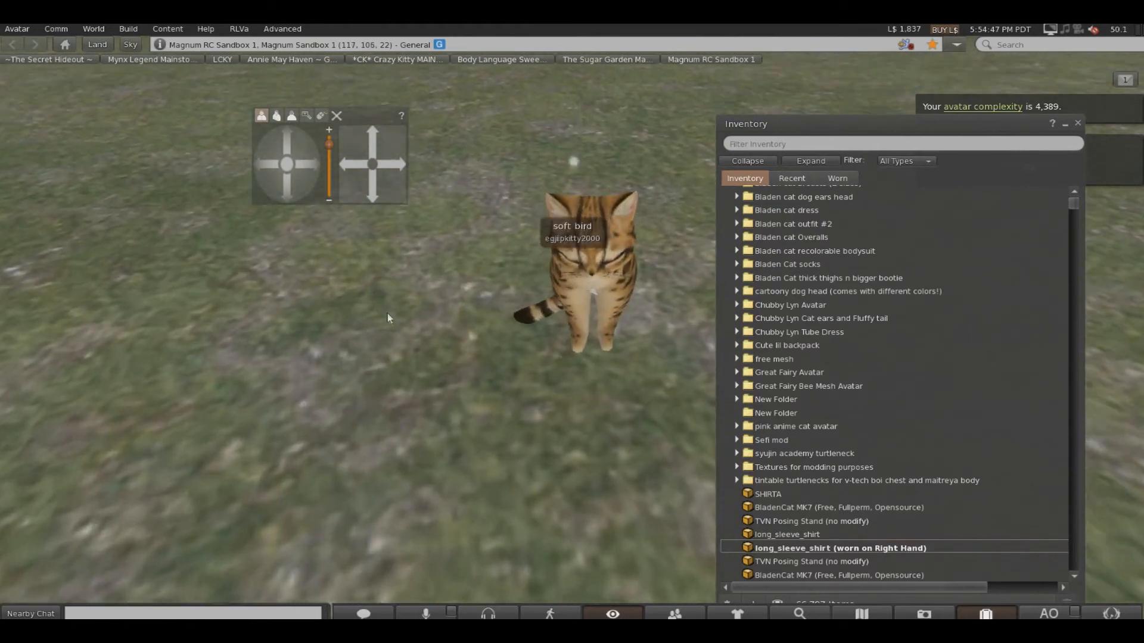
drag(287, 189, 288, 220)
key(Escape)
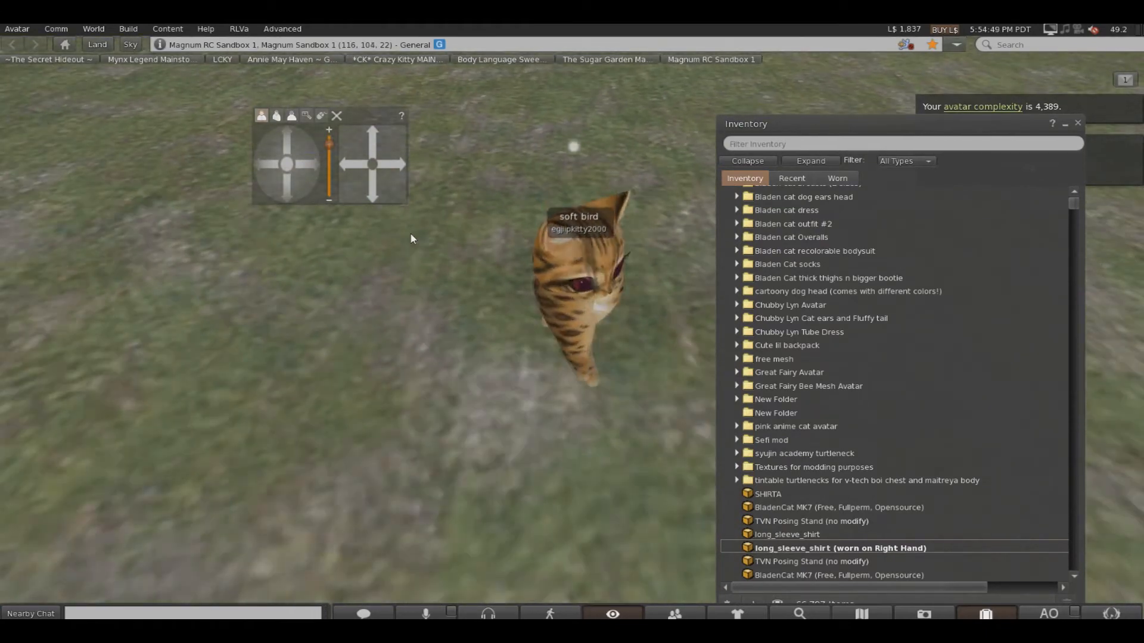
click(860, 547)
double_click(860, 547)
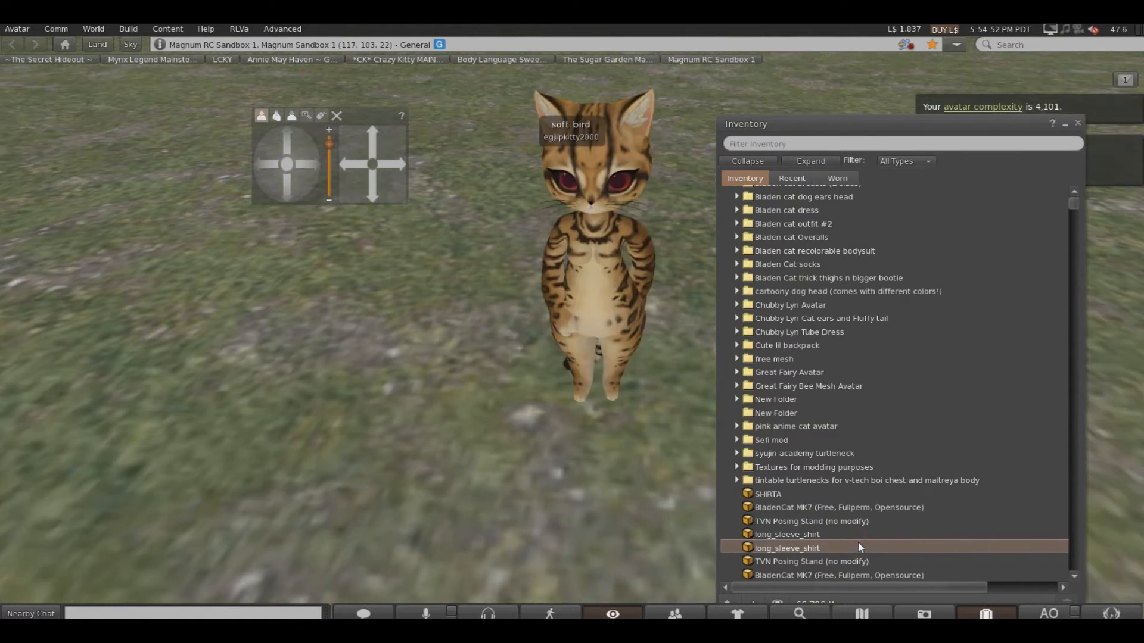
Wear the uploaded SHIRTA object and examine it on the avatar from several sides
right_click(770, 492)
click(795, 427)
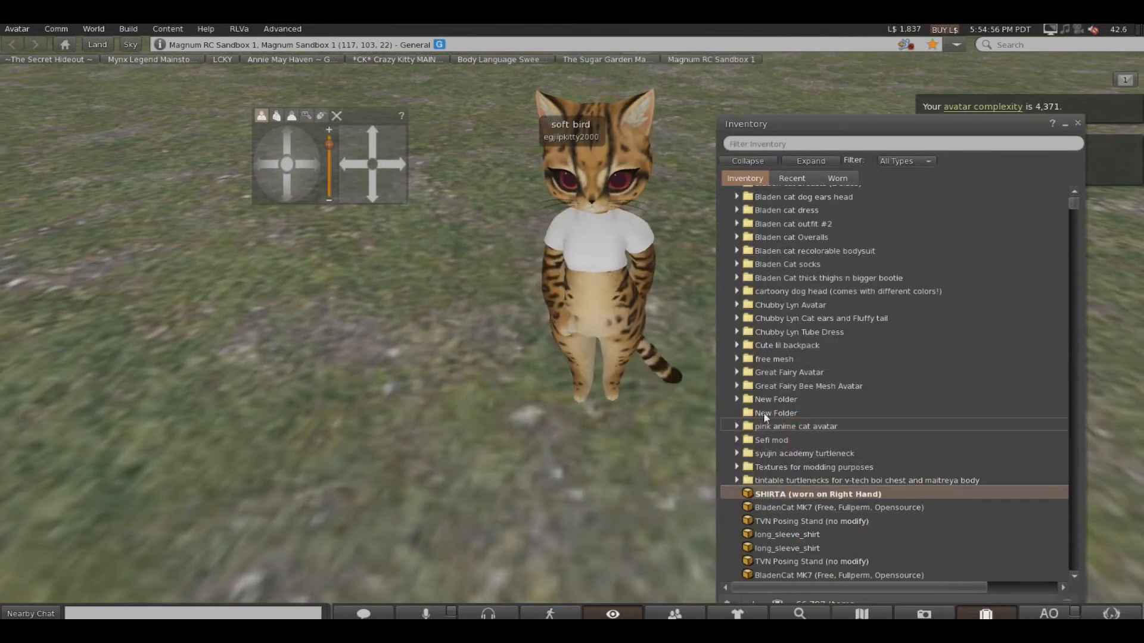
drag(277, 183, 253, 173)
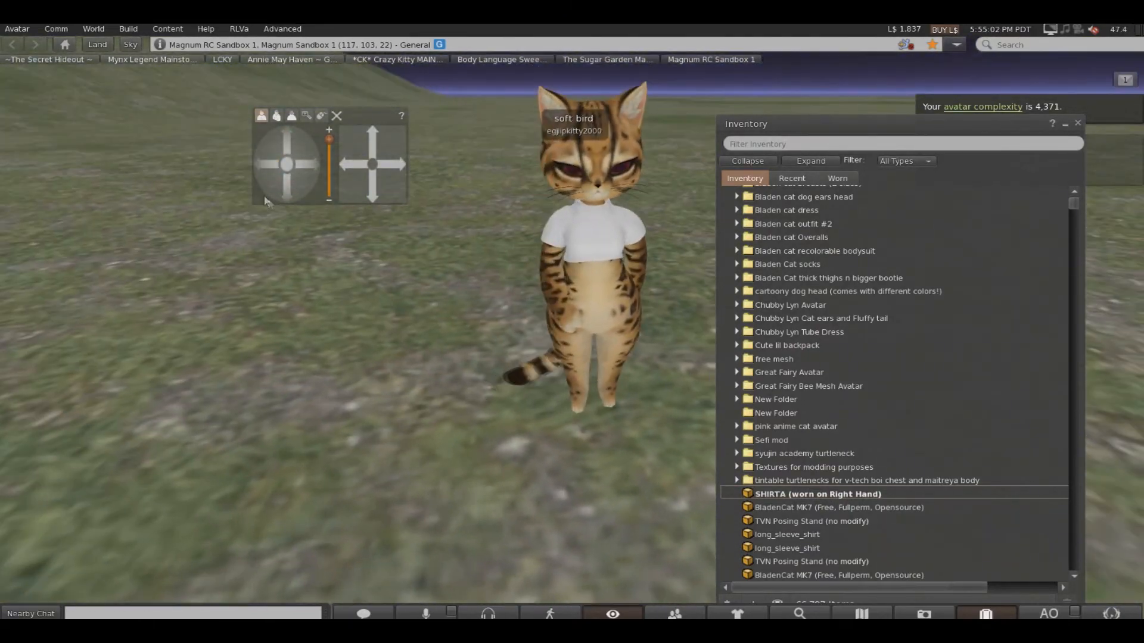
scroll(331, 234, up, 5)
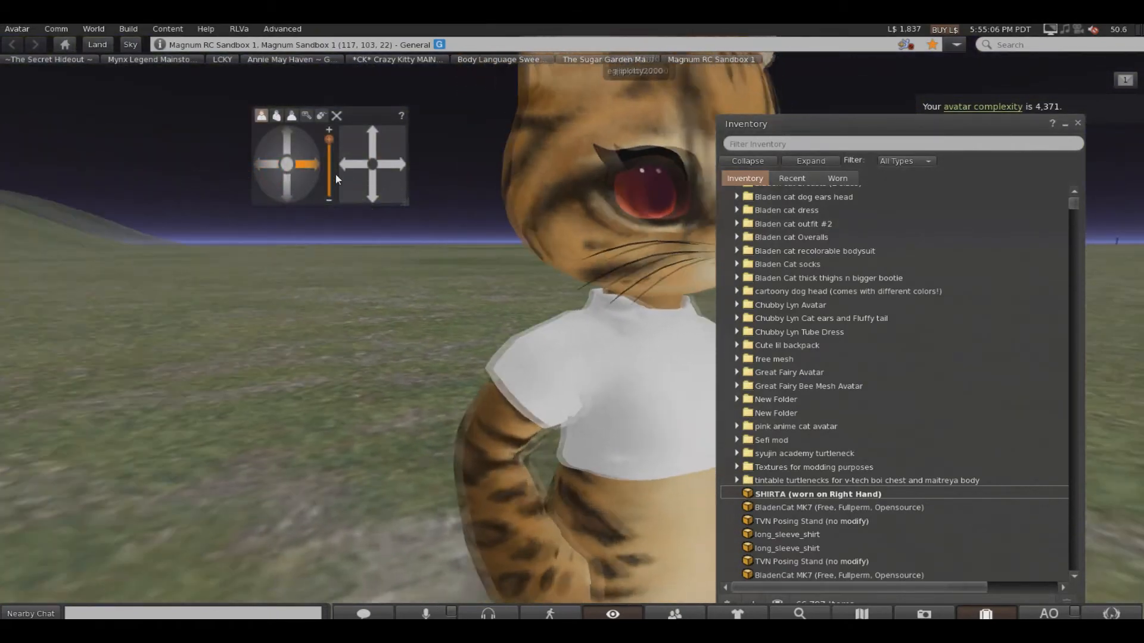
drag(298, 176, 298, 179)
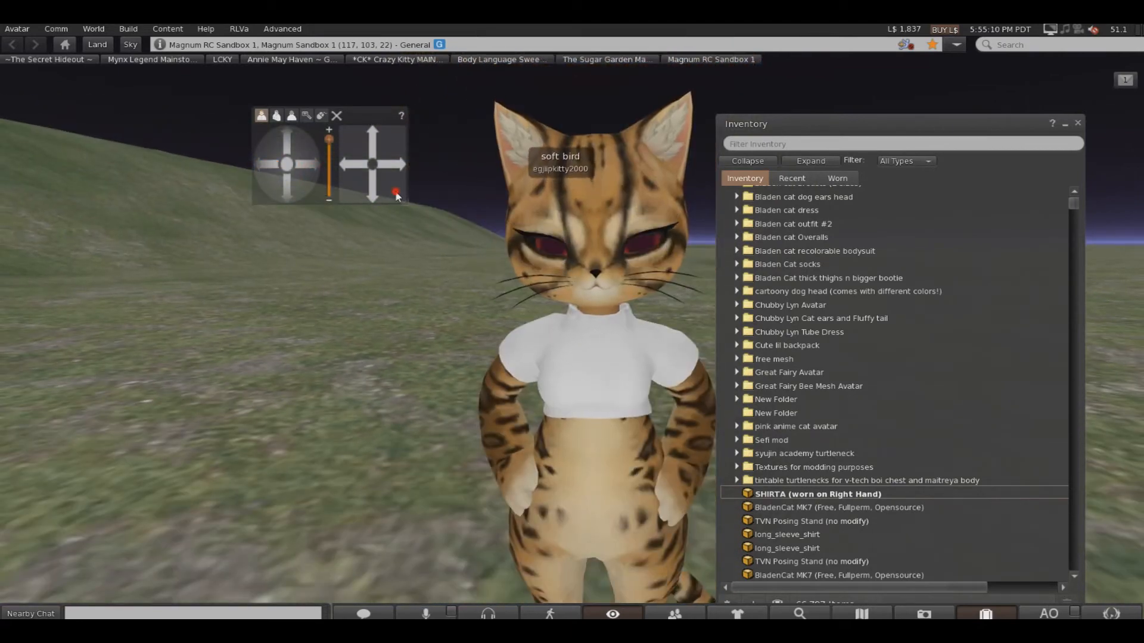
click(399, 157)
Open the worn shirt for editing and add the Untitled_001 image as a local texture
right_click(548, 293)
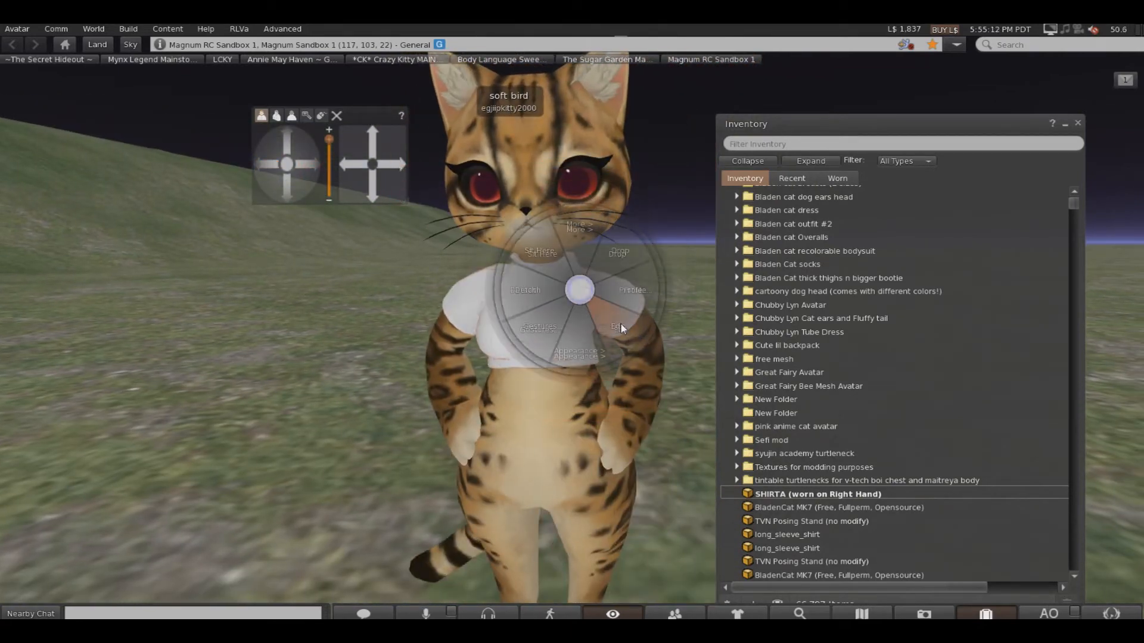
click(623, 330)
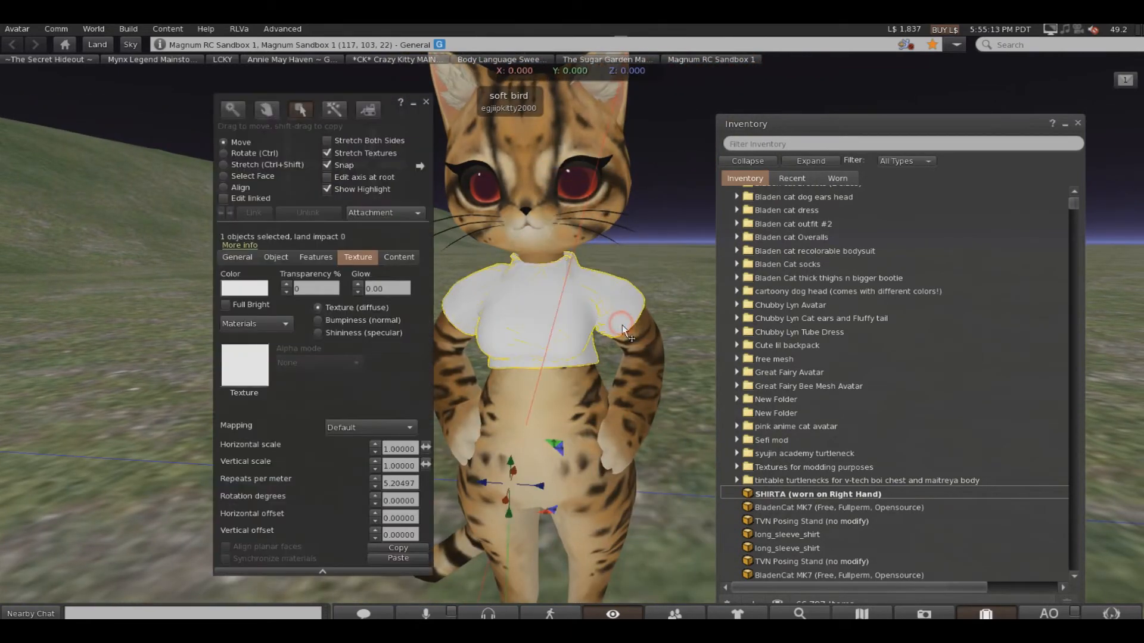
click(245, 366)
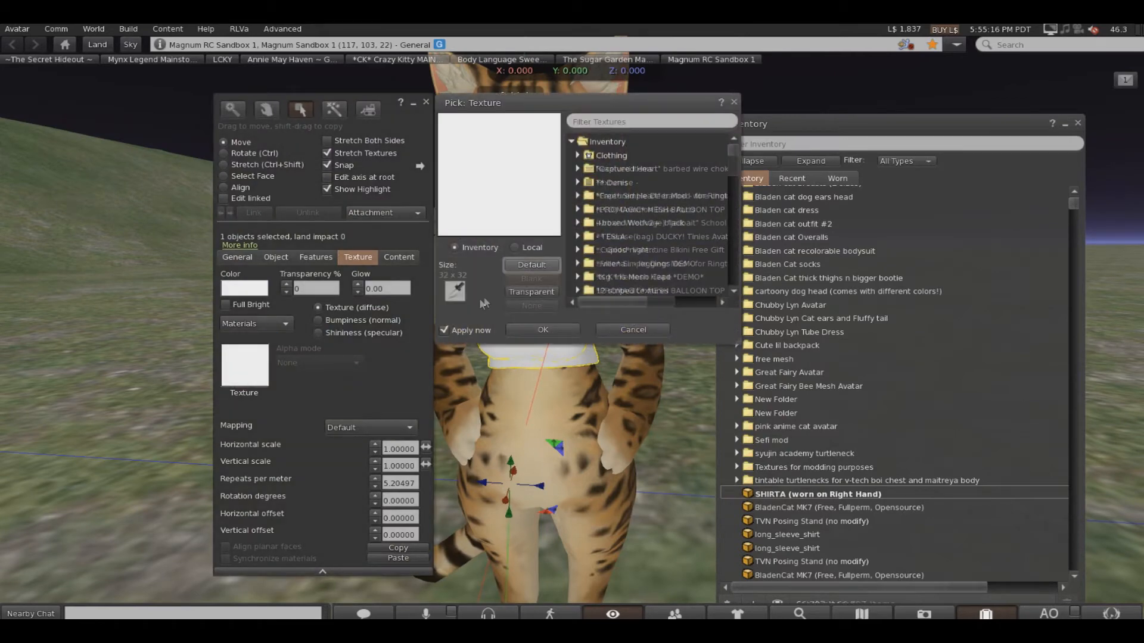
click(514, 248)
click(532, 265)
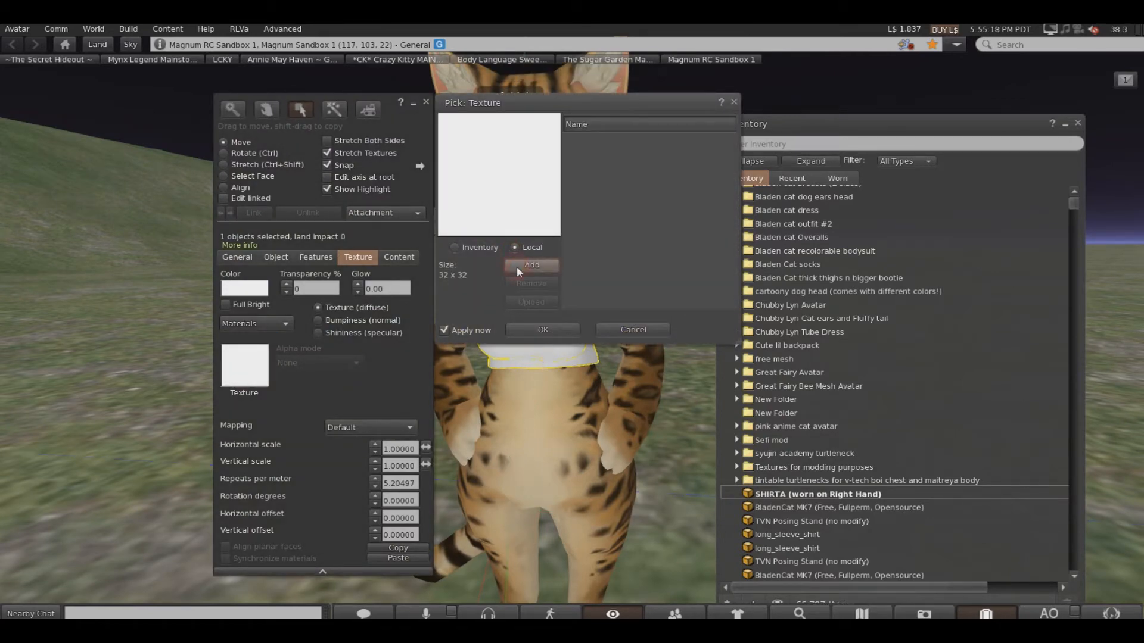
double_click(255, 139)
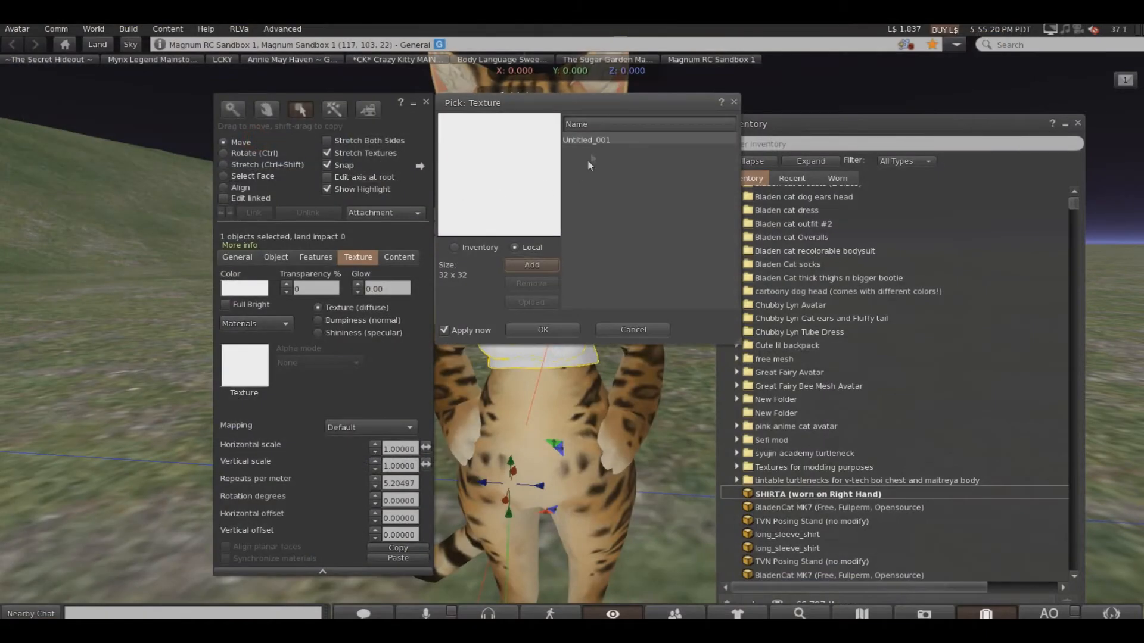
Apply the local texture Untitled_001 to the shirt and examine the textured shirt from the side and up close
click(590, 141)
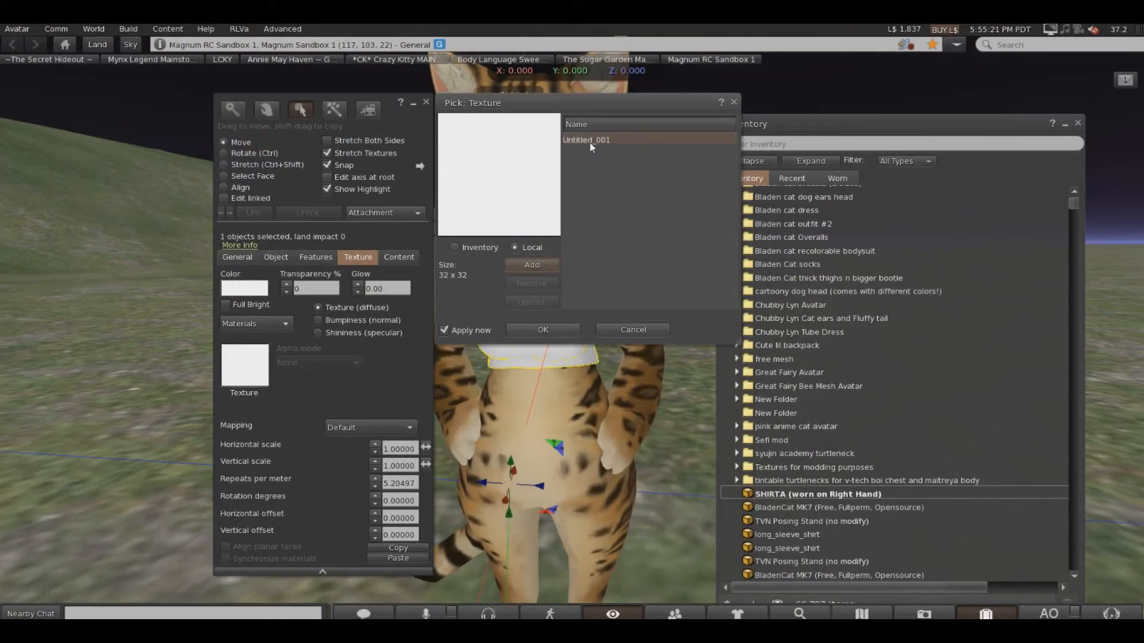
click(511, 332)
click(465, 252)
click(426, 102)
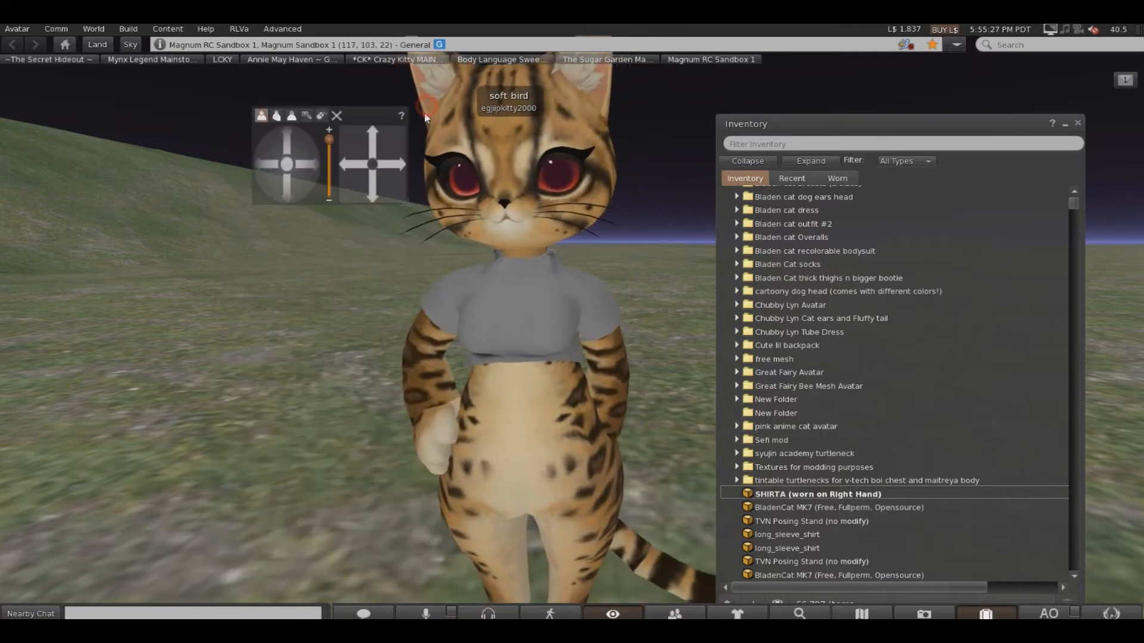
click(268, 173)
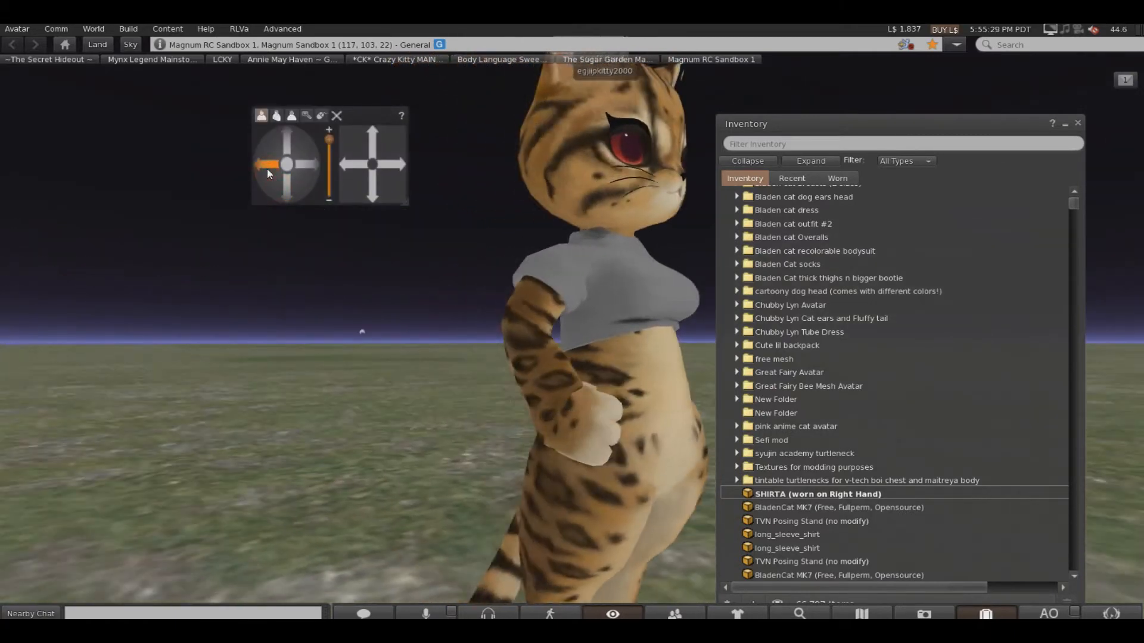
scroll(463, 272, up, 2)
click(404, 168)
click(298, 165)
scroll(357, 202, up, 2)
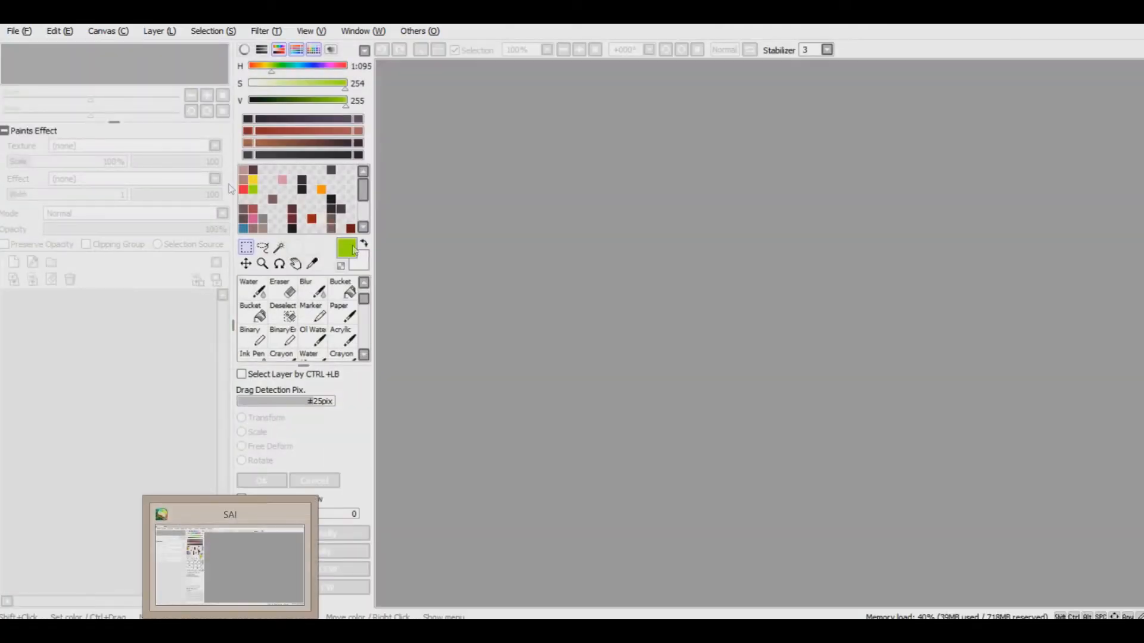
Switch to PaintTool SAI and open the baked shirt texture Untitled_001.png
click(19, 31)
click(31, 65)
double_click(769, 226)
scroll(862, 312, up, 1)
scroll(841, 325, down, 1)
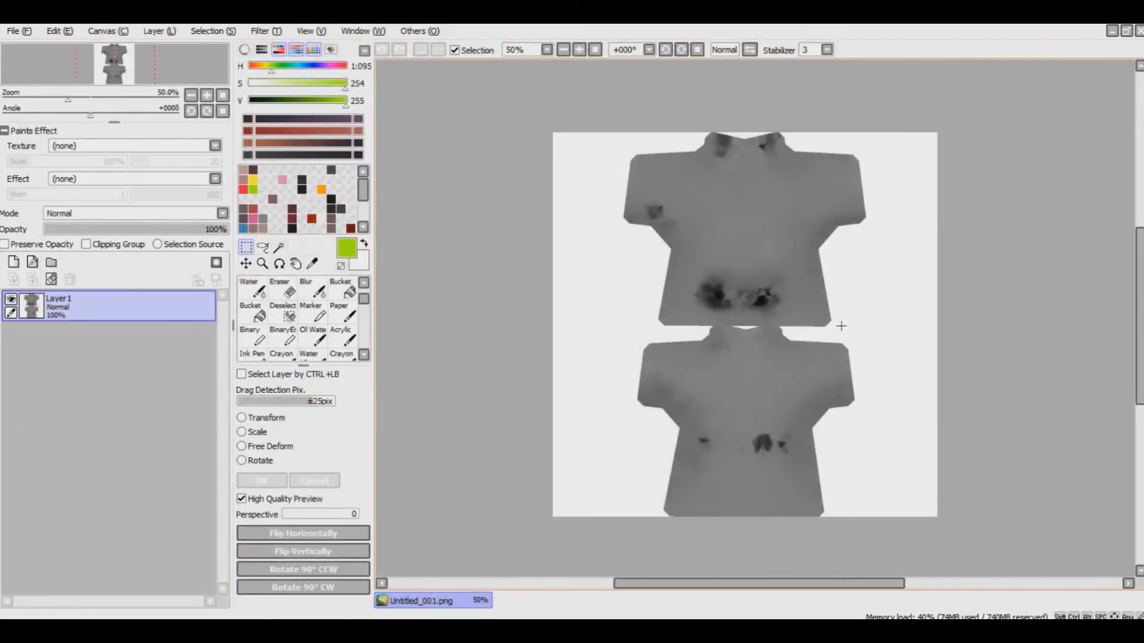
Blur the dark spots on the lower shirt piece and give the layer the Watercolor A texture at 50% scale and strength 22
scroll(840, 326, up, 2)
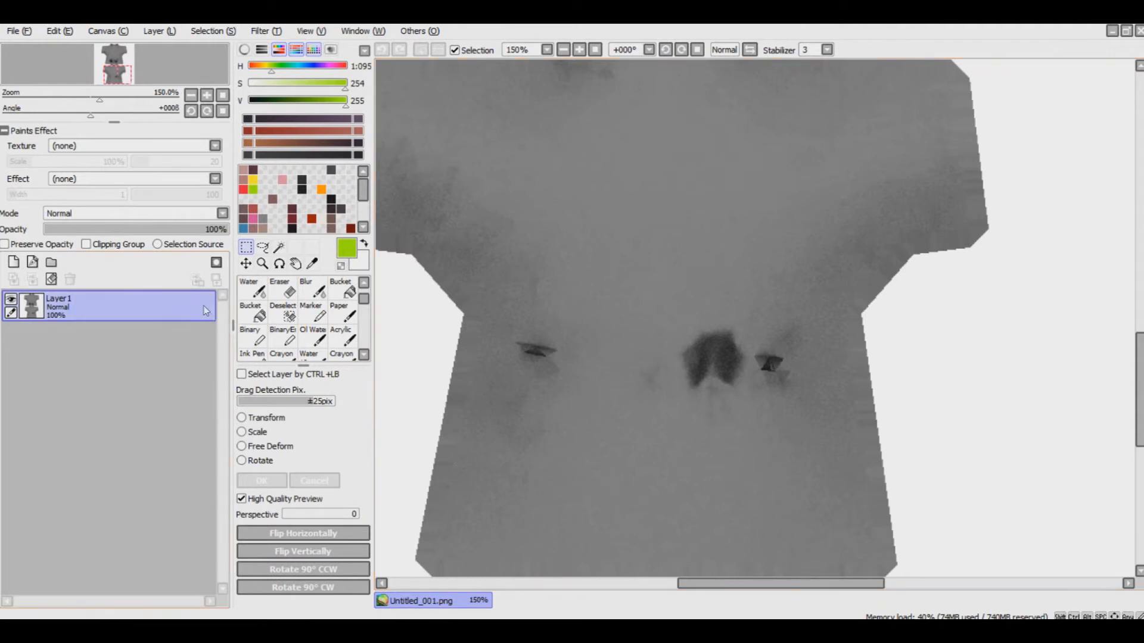
click(313, 291)
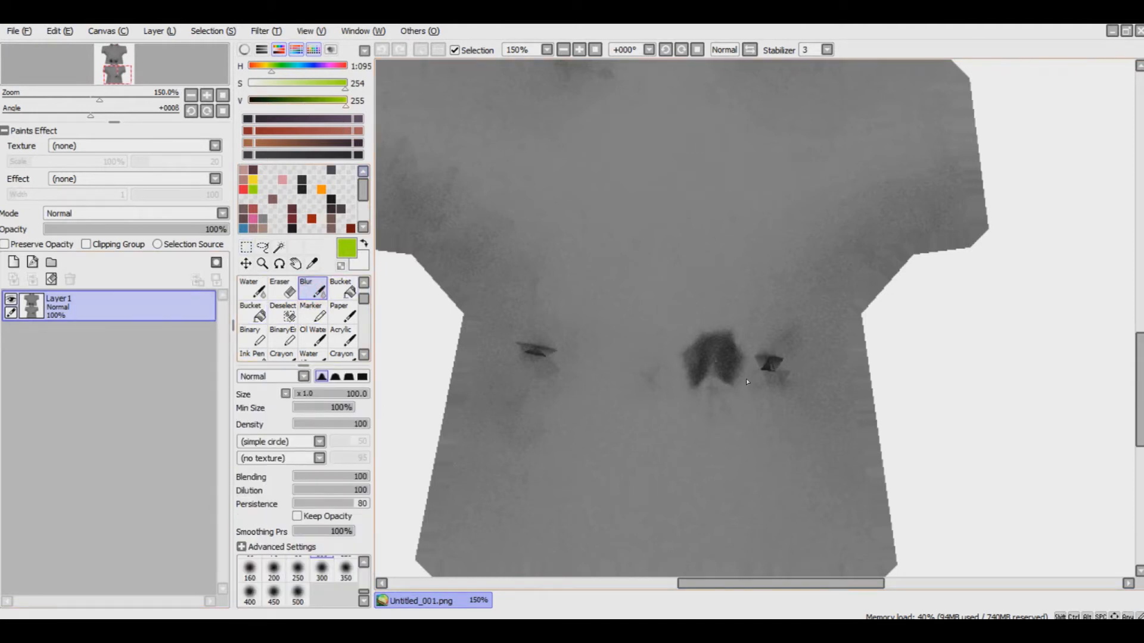
drag(747, 381, 697, 342)
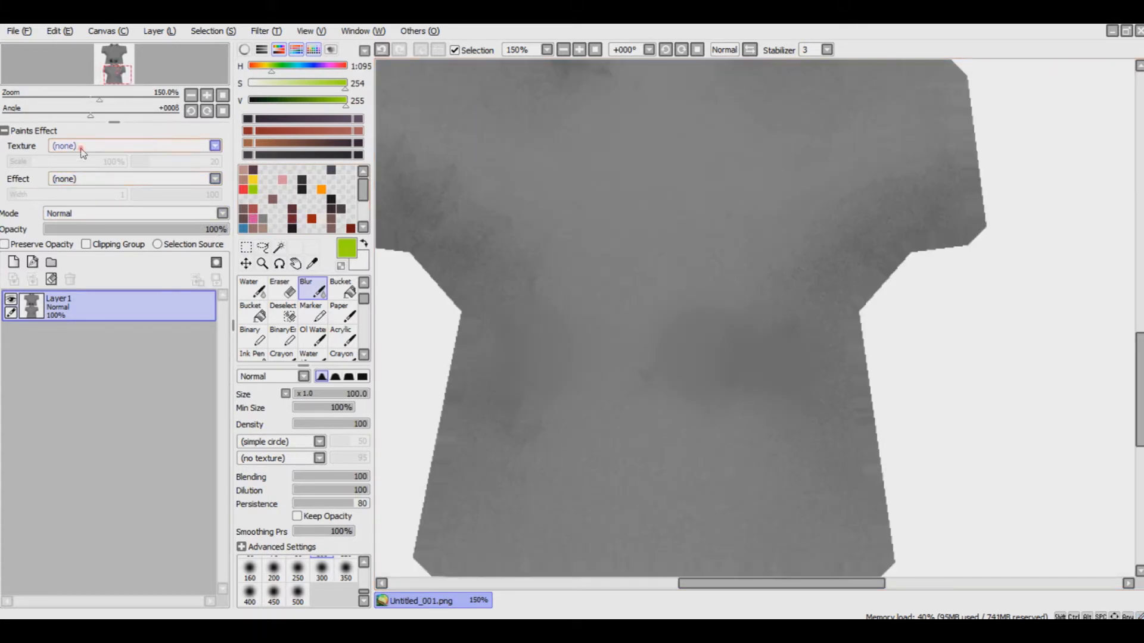
click(82, 149)
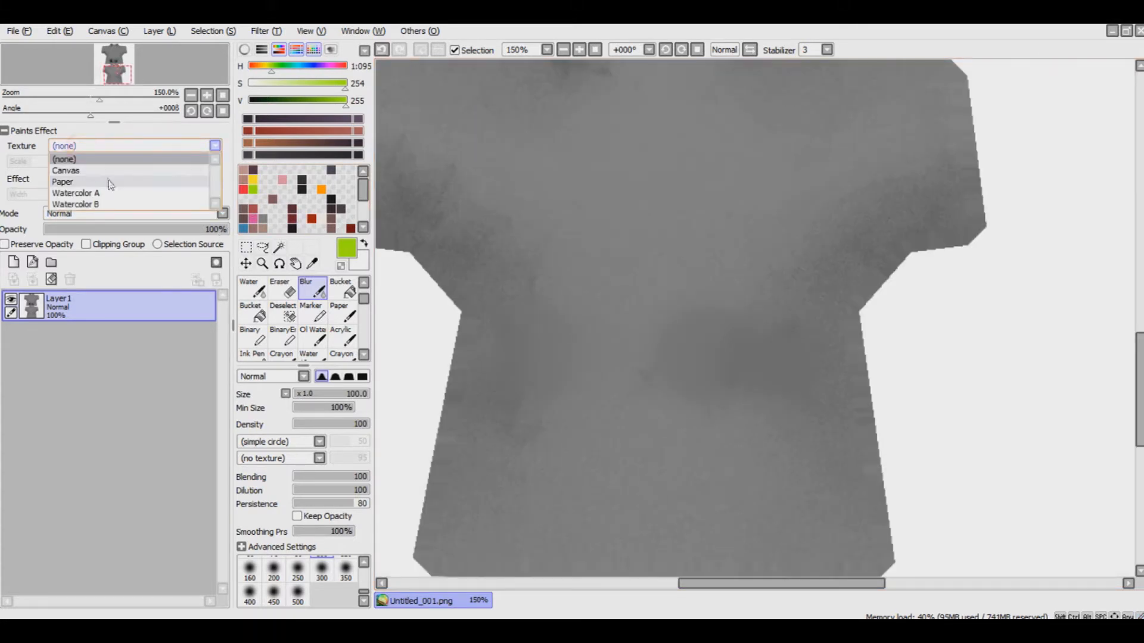
click(114, 191)
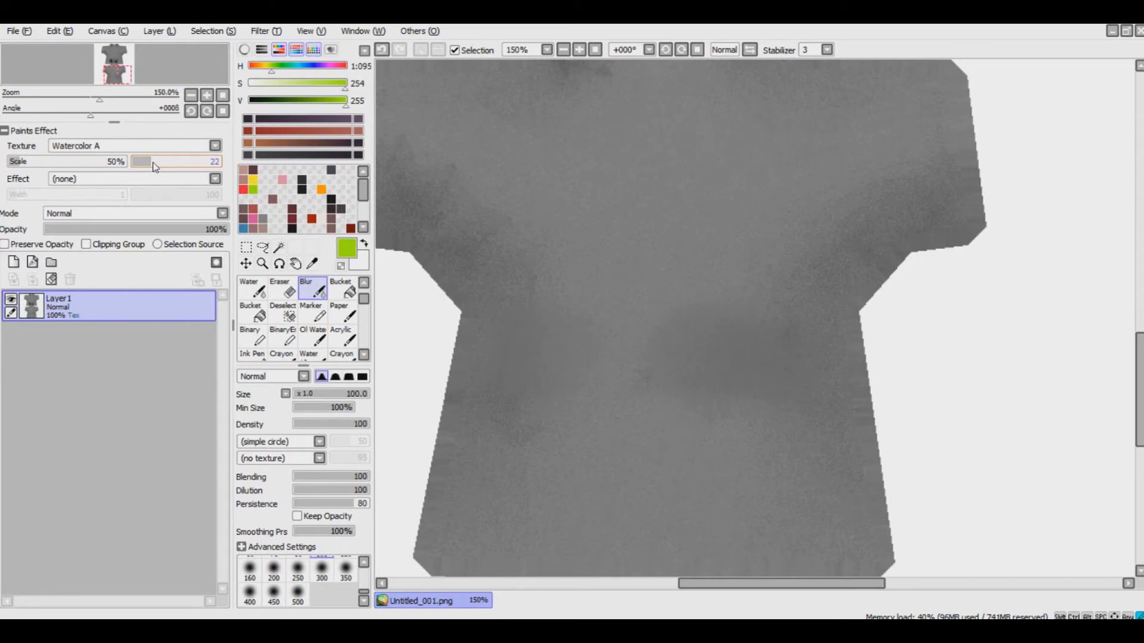
Cover the dark patch in the middle of the lower shirt piece with the AirBrush in a sampled grey and blur it in
scroll(684, 318, down, 5)
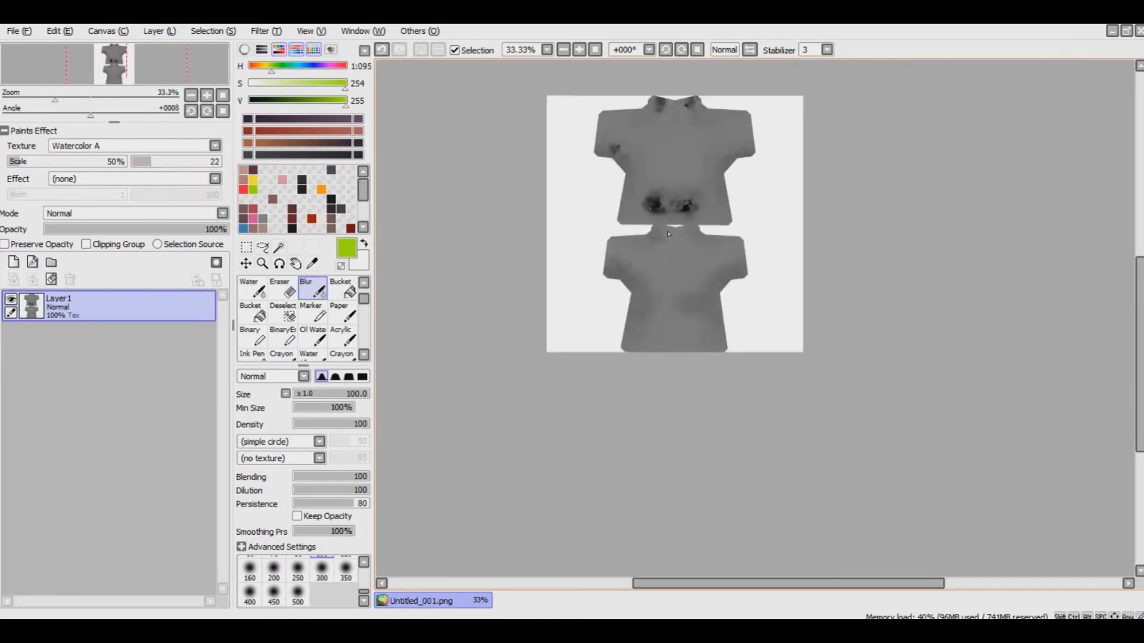
scroll(632, 156, up, 2)
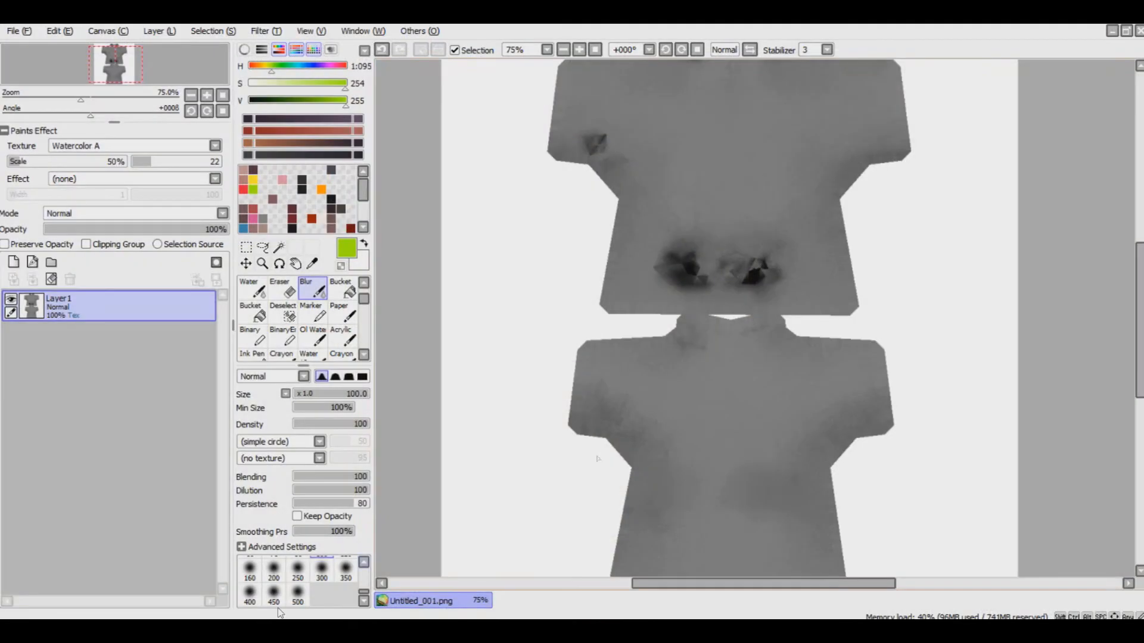
scroll(763, 358, up, 1)
scroll(774, 375, down, 2)
scroll(805, 531, up, 3)
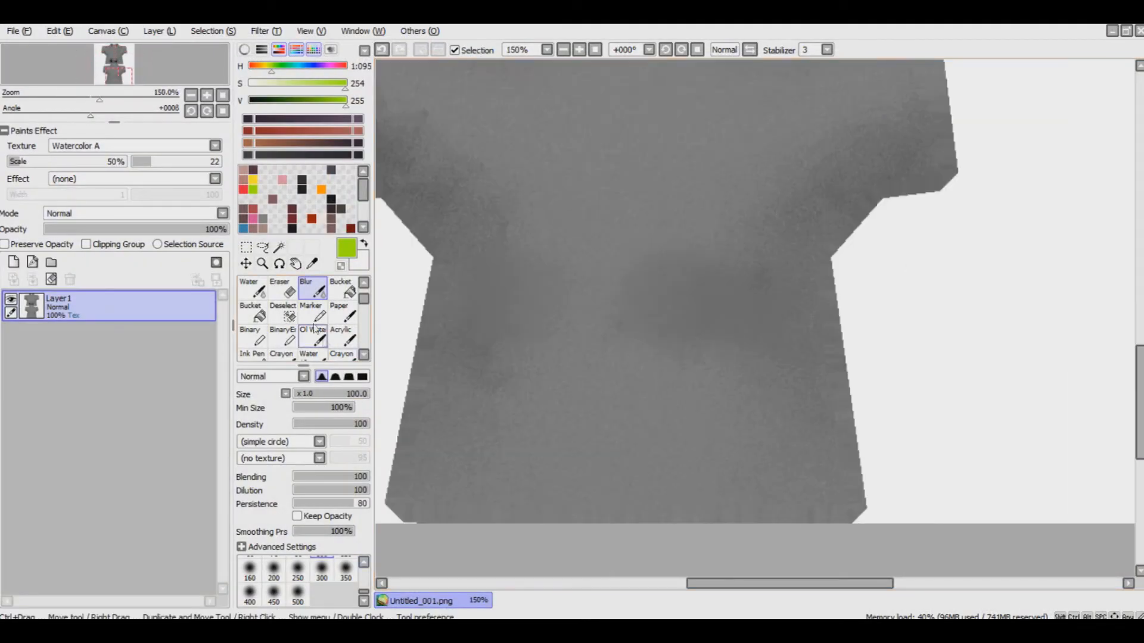
click(312, 264)
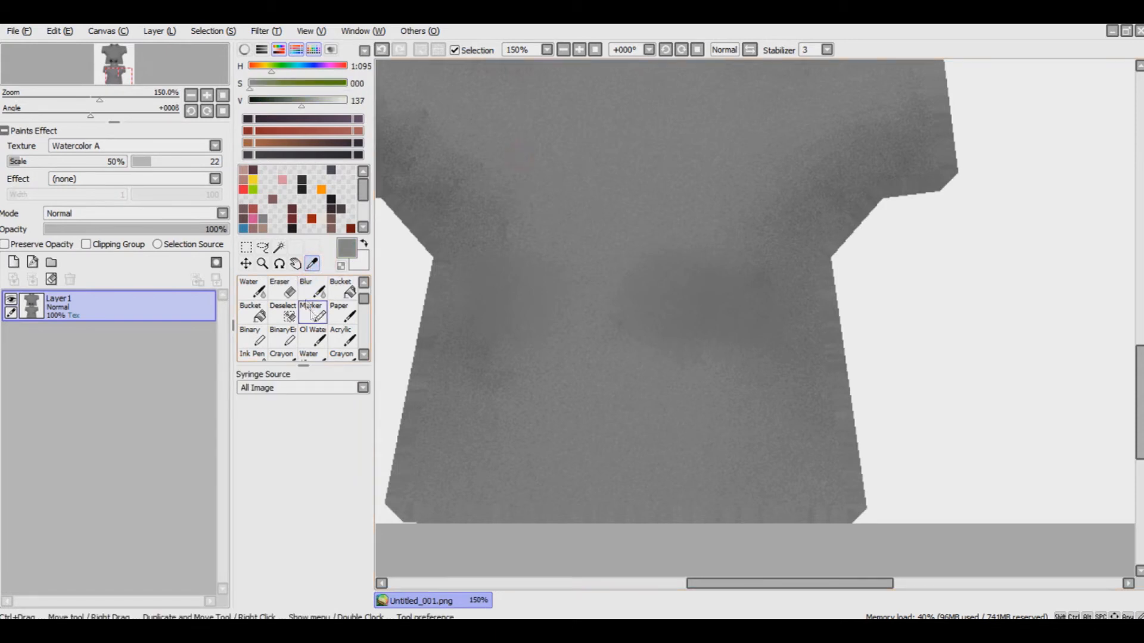
scroll(271, 301, up, 1)
click(260, 305)
click(312, 288)
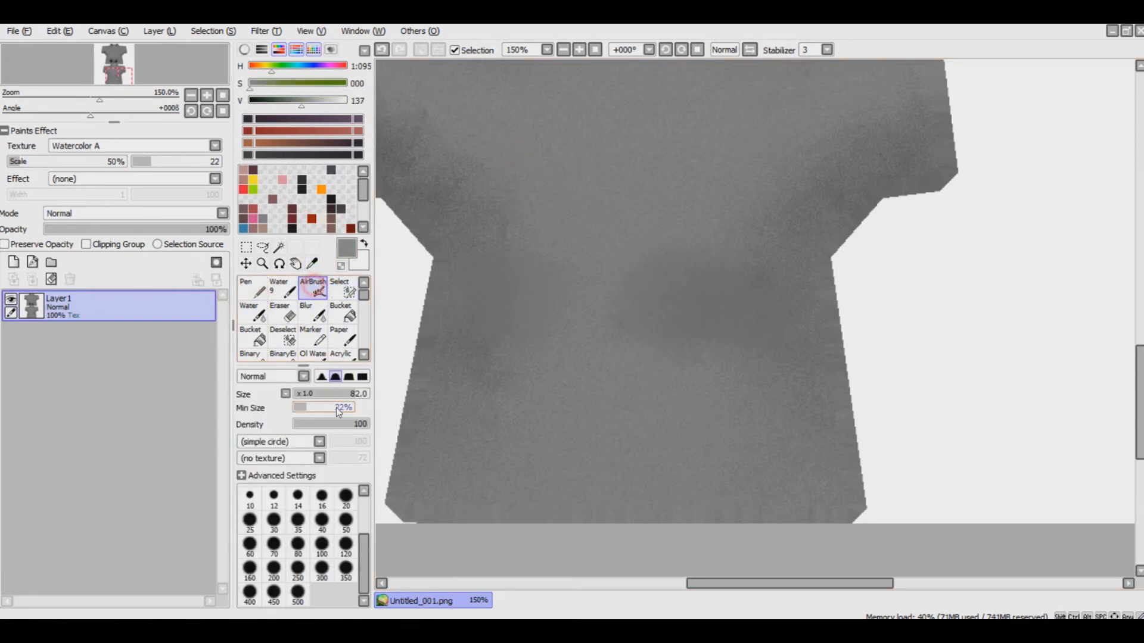
drag(622, 307, 722, 277)
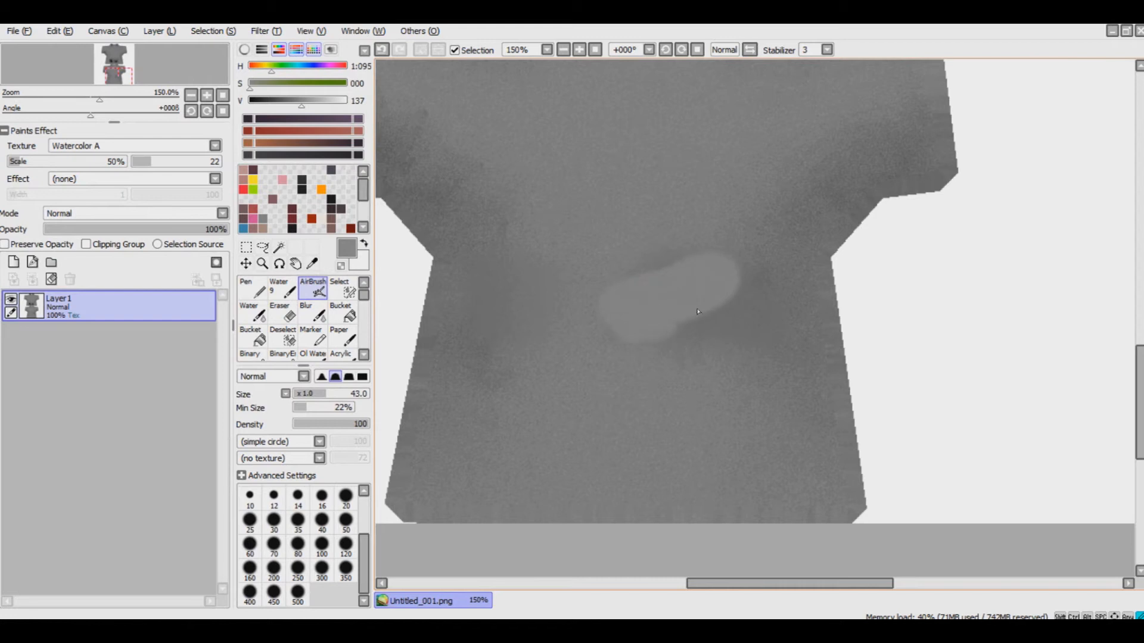
click(313, 313)
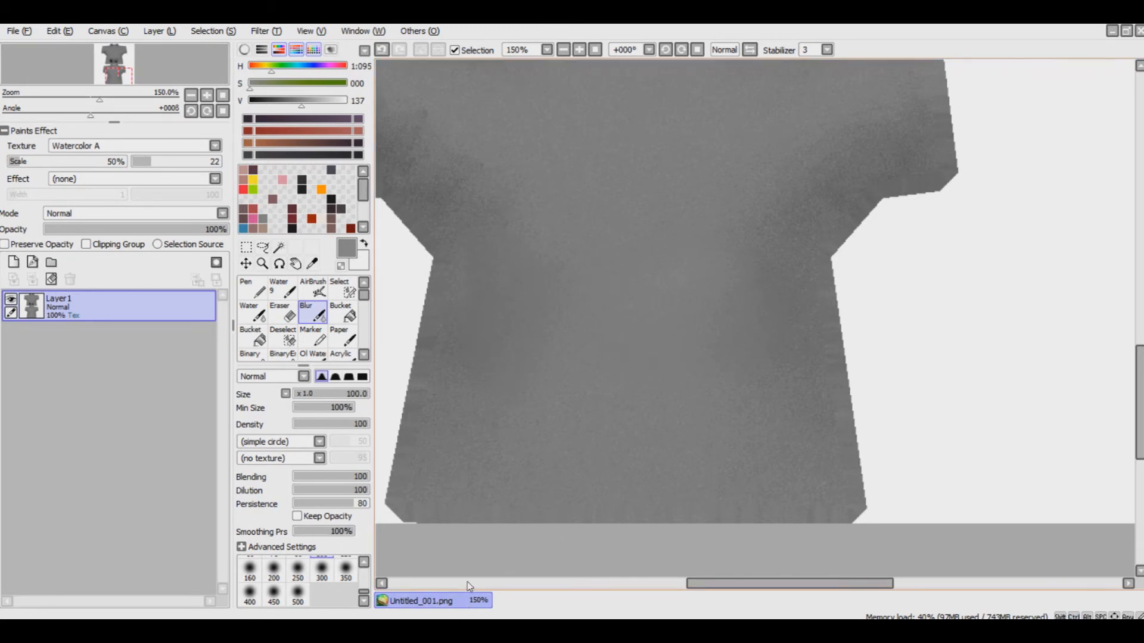
Switch to Second Life and upload the image Untitled_001.png under its own name
key(alt+Tab)
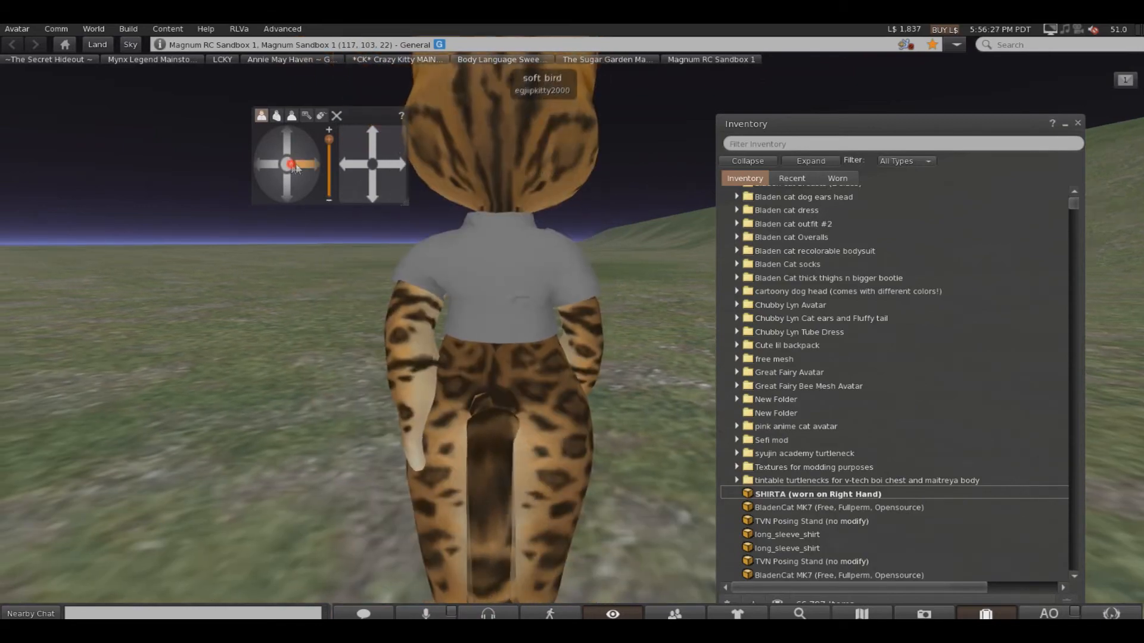
drag(309, 192, 314, 169)
click(127, 30)
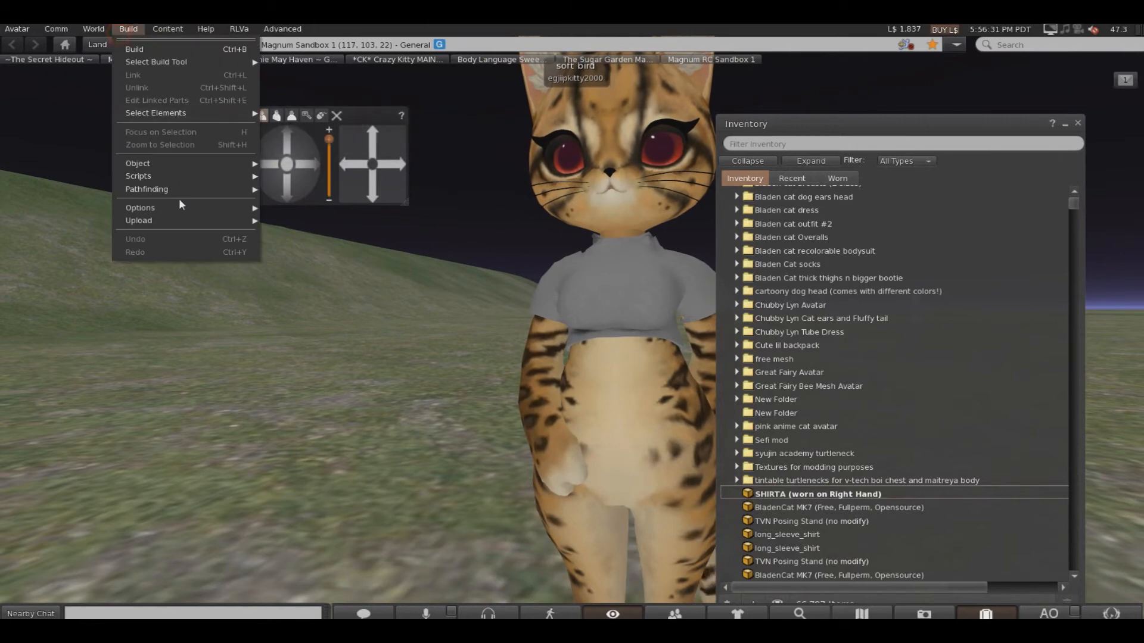
mouse_move(178, 220)
click(298, 223)
click(172, 122)
double_click(173, 122)
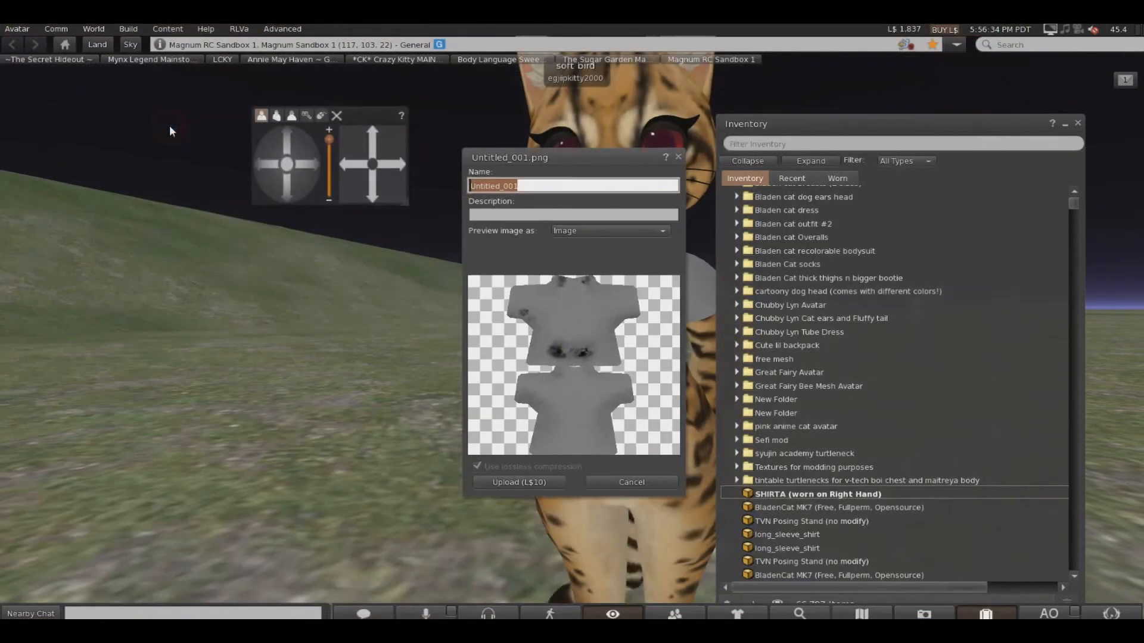
click(541, 482)
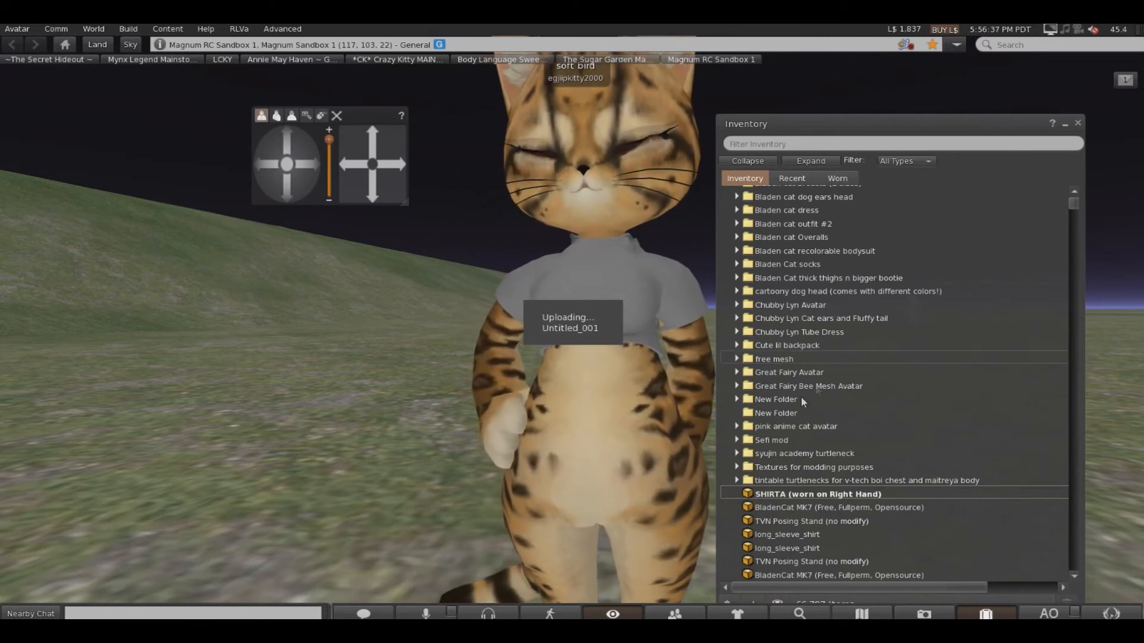
Open the worn shirt for editing and bring up the picker for its diffuse texture
scroll(872, 227, up, 1)
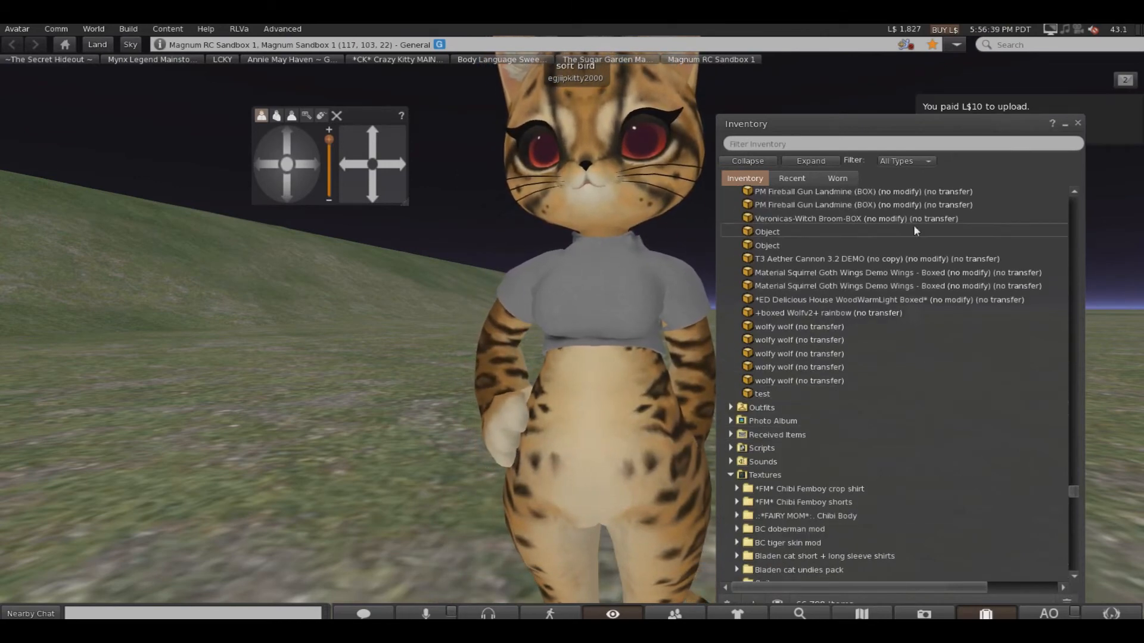
drag(1078, 491, 1053, 201)
scroll(1016, 343, down, 7)
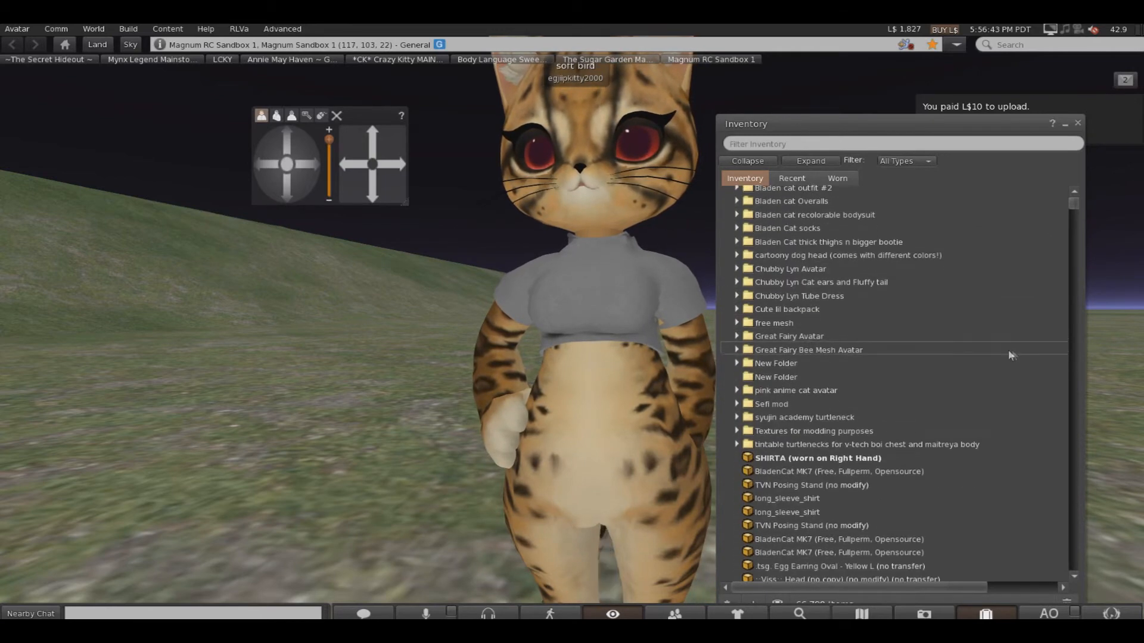
scroll(513, 274, down, 3)
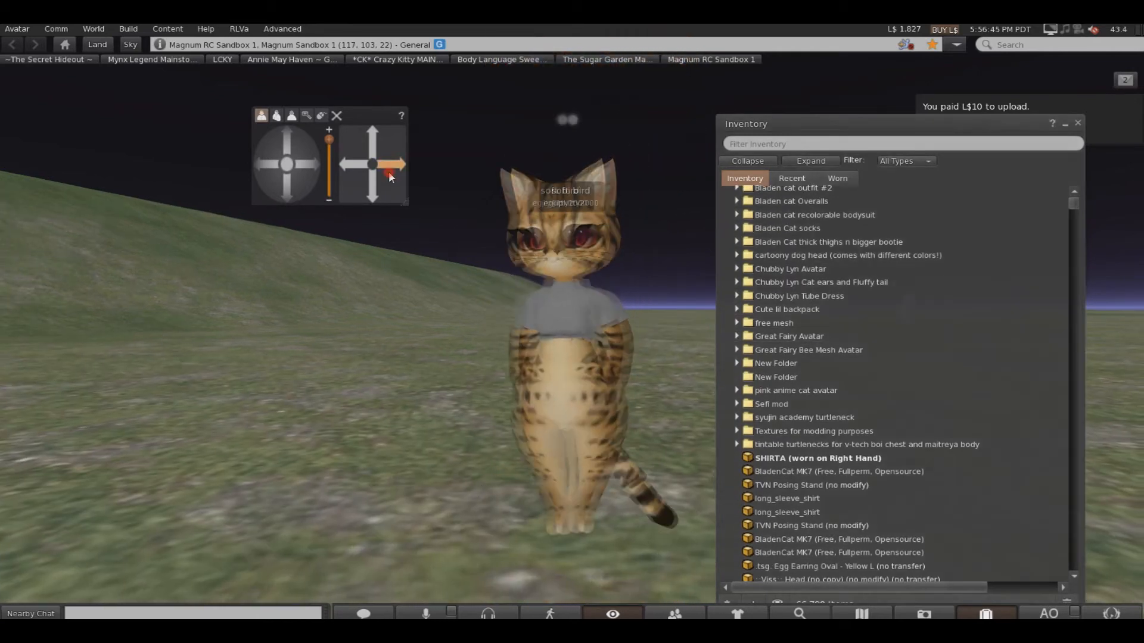
scroll(481, 273, up, 4)
right_click(535, 290)
click(572, 322)
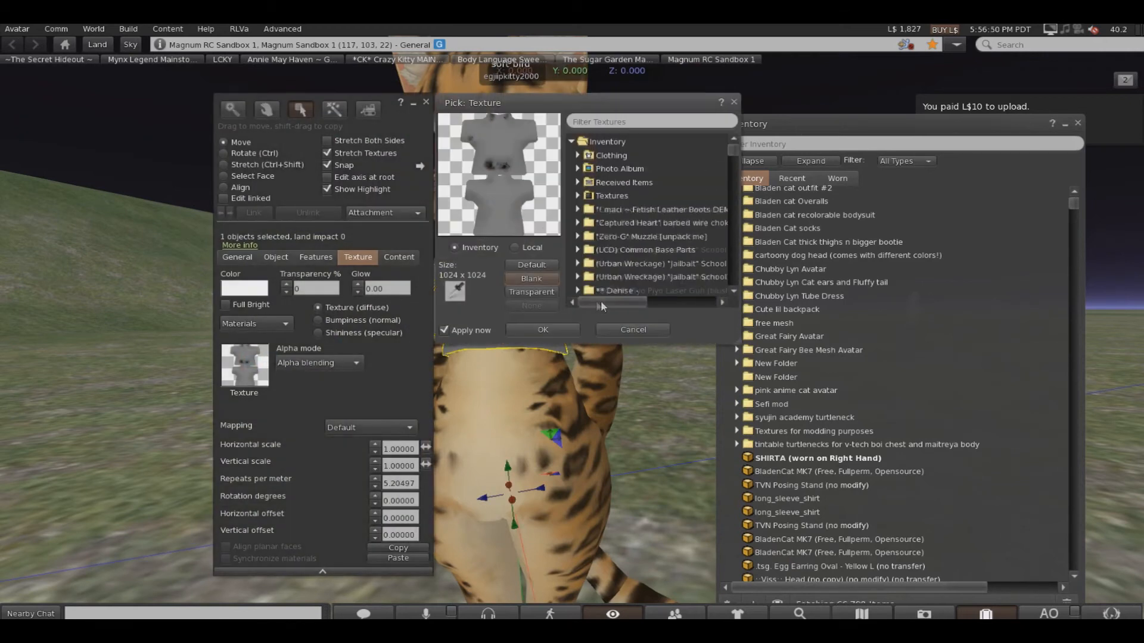
Apply the uploaded Untitled_001 from the inventory's Textures folder to the shirt and finish editing
click(529, 247)
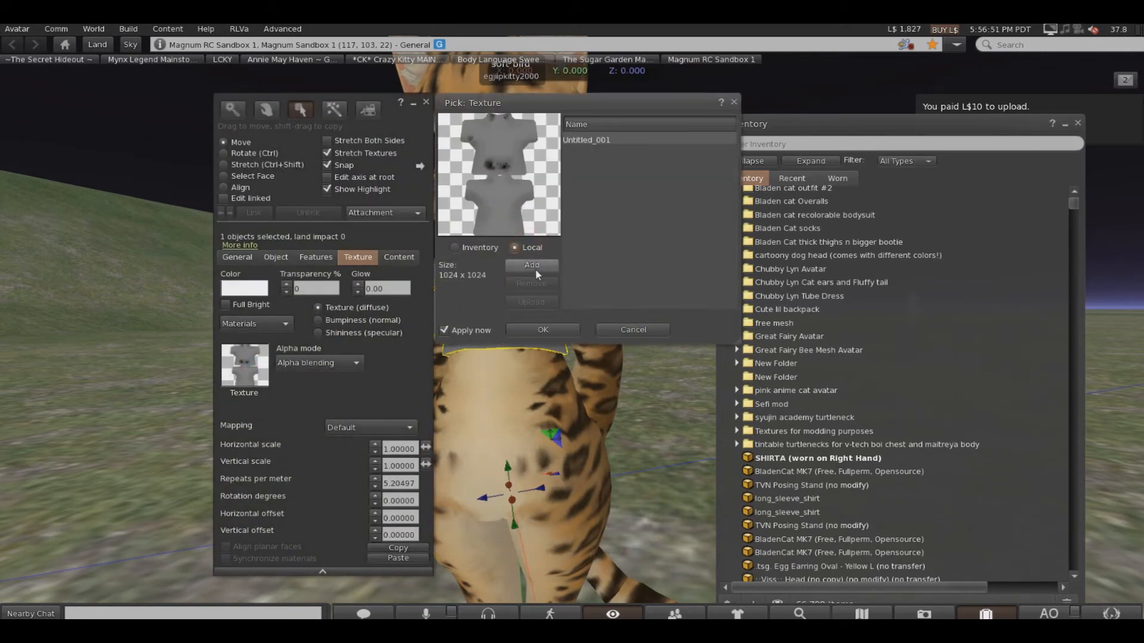
click(454, 247)
click(577, 209)
scroll(602, 235, down, 5)
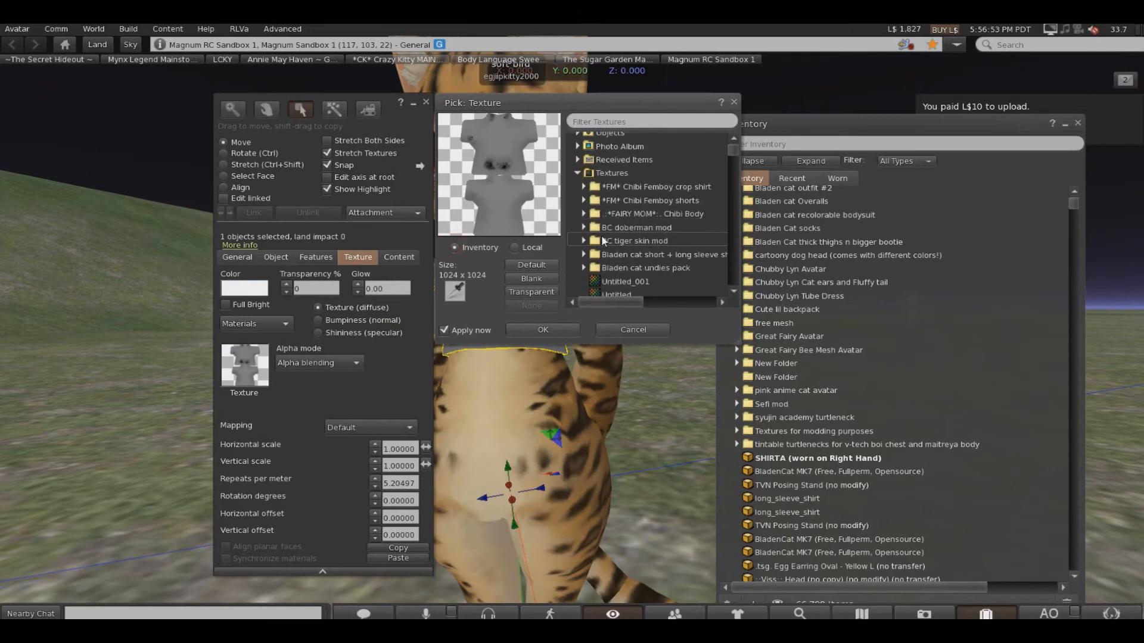
click(602, 234)
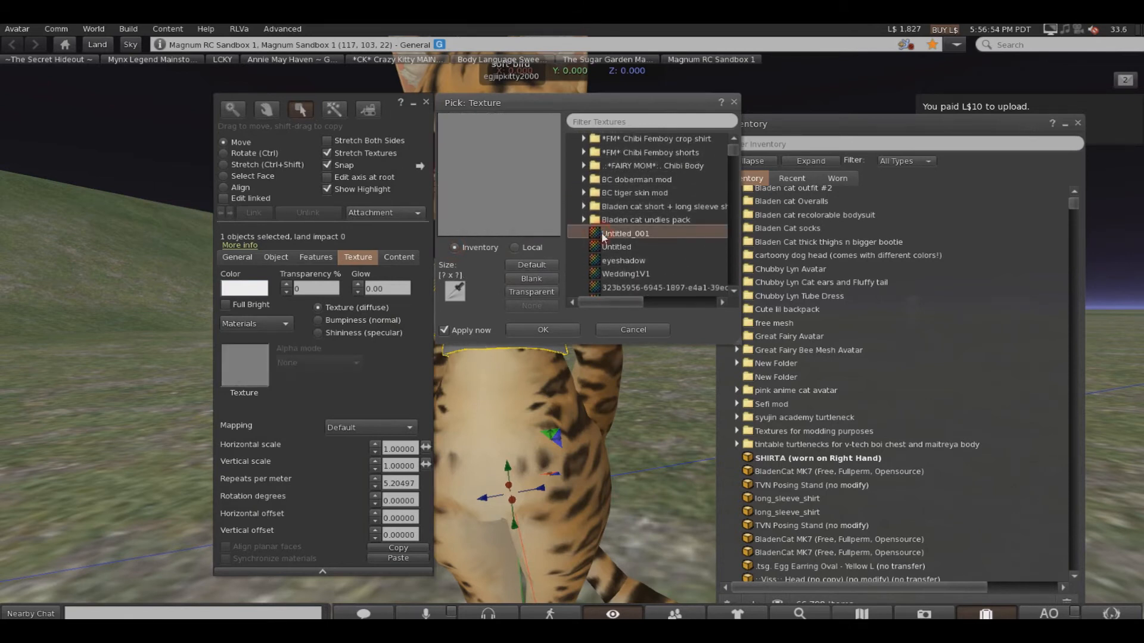
click(543, 330)
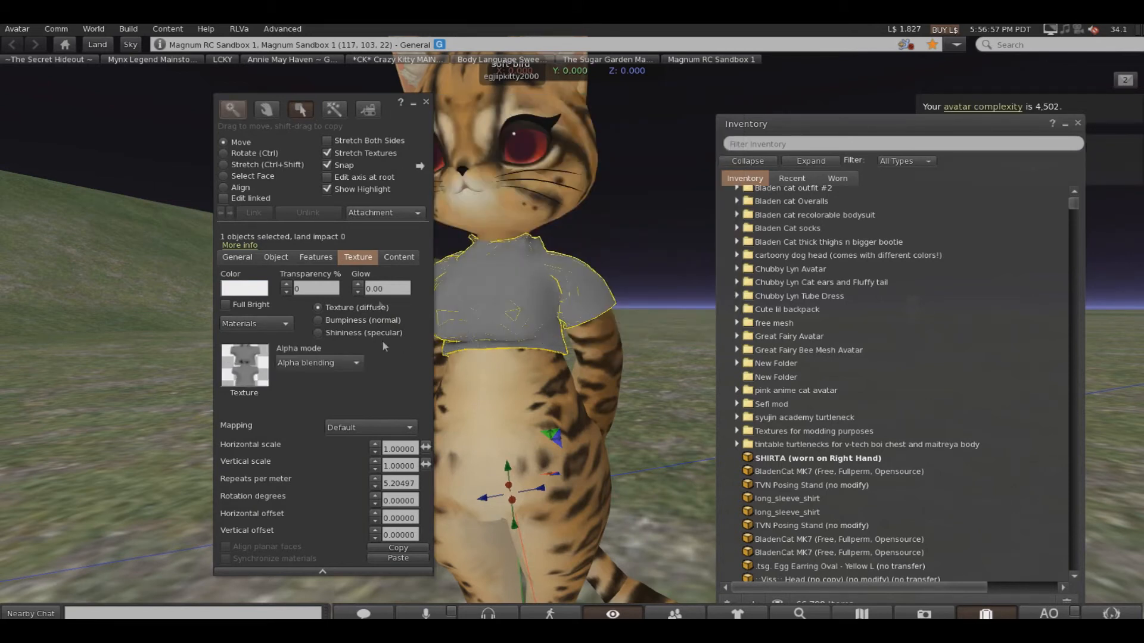
click(426, 102)
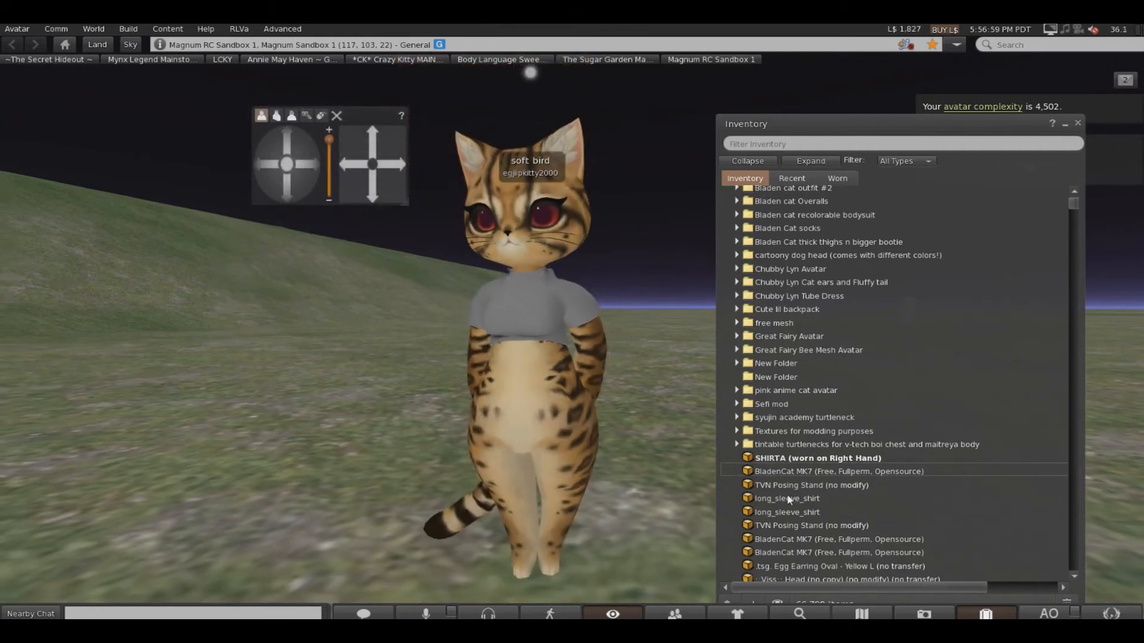
Switch to PaintTool SAI and raise the shirt texture's brightness to +55 with the Brightness and Contrast filter
scroll(498, 331, up, 3)
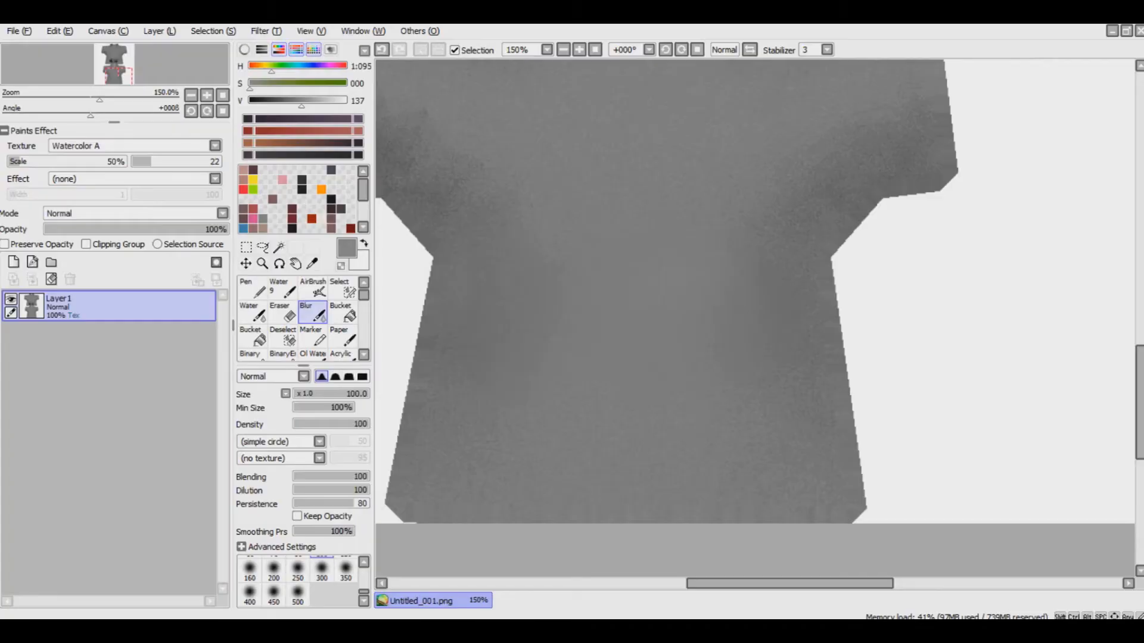
scroll(461, 157, up, 2)
scroll(461, 158, down, 5)
scroll(461, 158, up, 3)
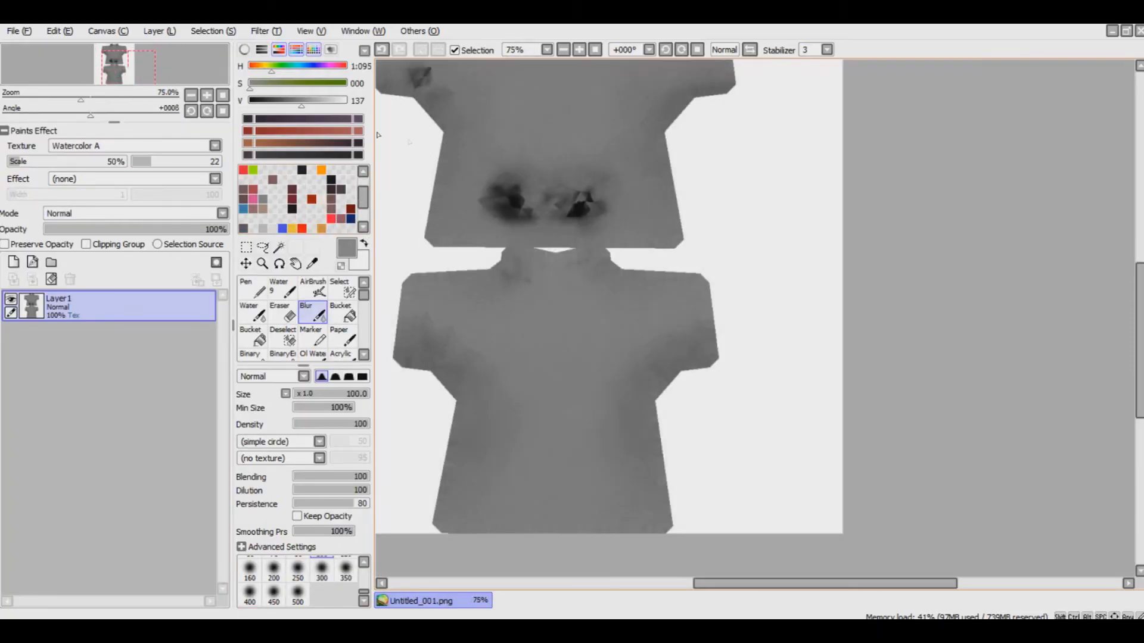
click(265, 33)
click(265, 33)
click(265, 33)
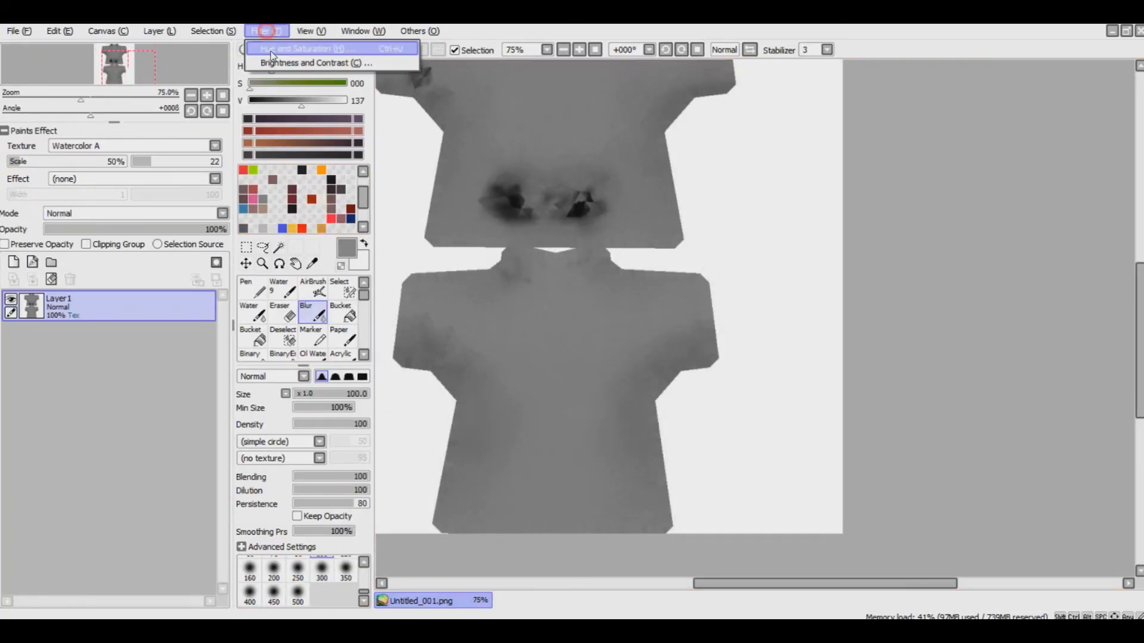
click(280, 62)
drag(311, 240, 381, 243)
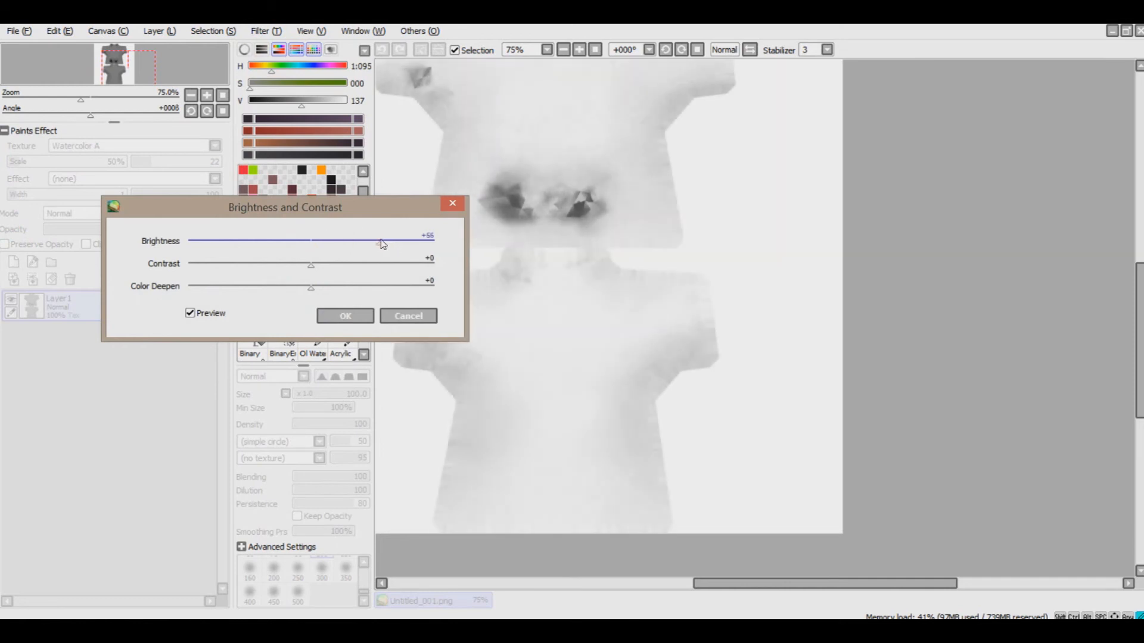
click(326, 312)
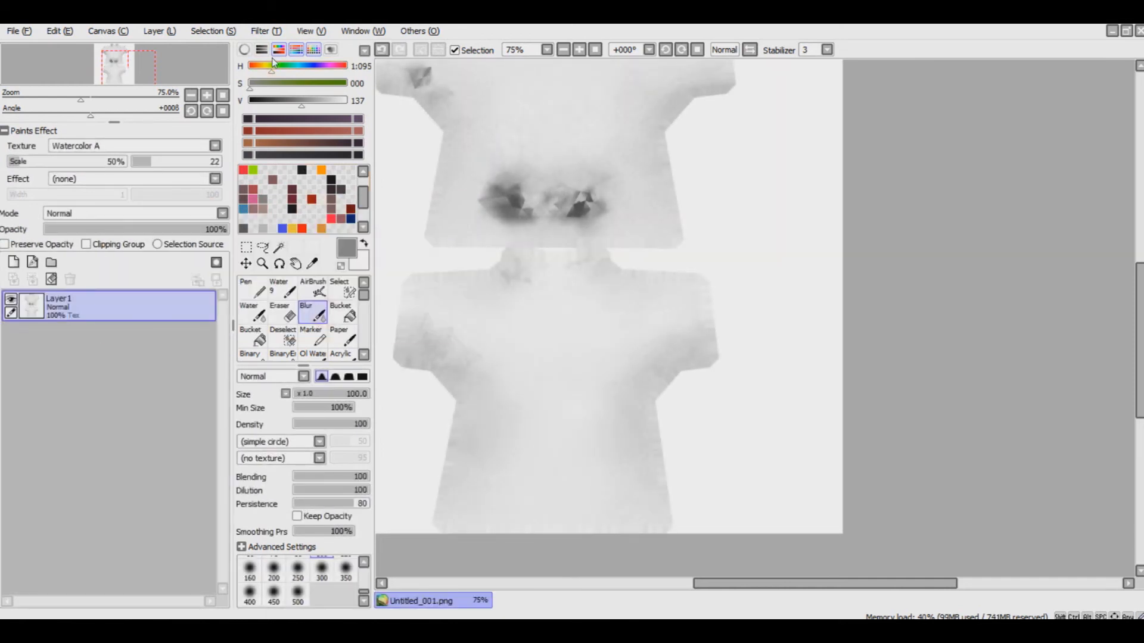
Save the brightened shirt texture as Untitled_001.png
click(15, 31)
drag(15, 58, 14, 33)
click(16, 33)
click(37, 114)
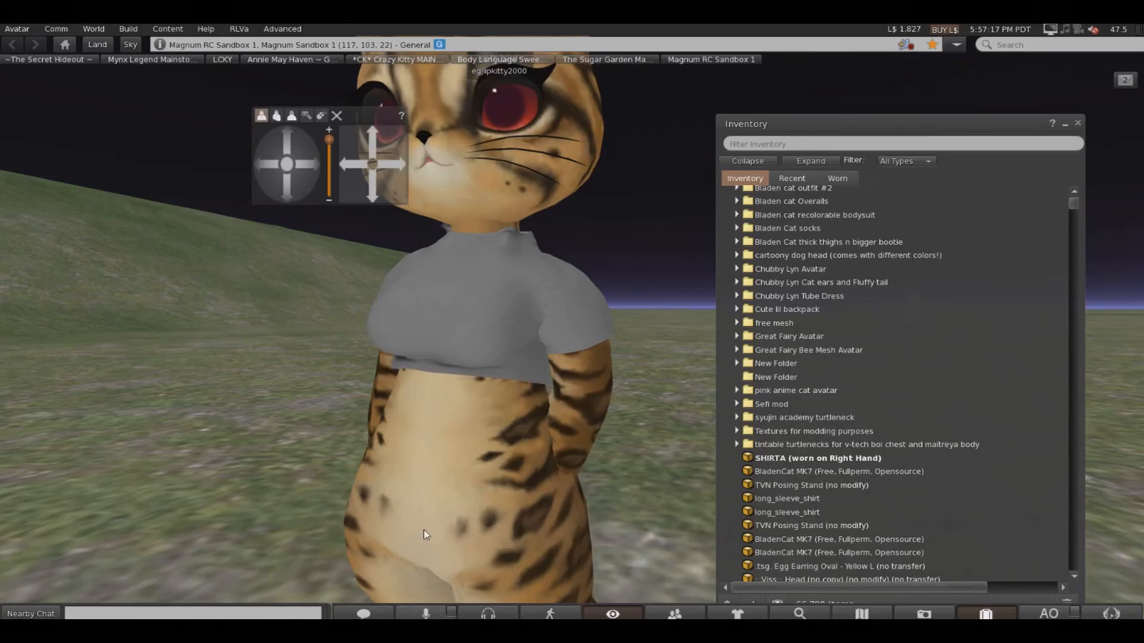
In Second Life, upload the brightened Untitled_001.png from the Desktop as an image
click(128, 28)
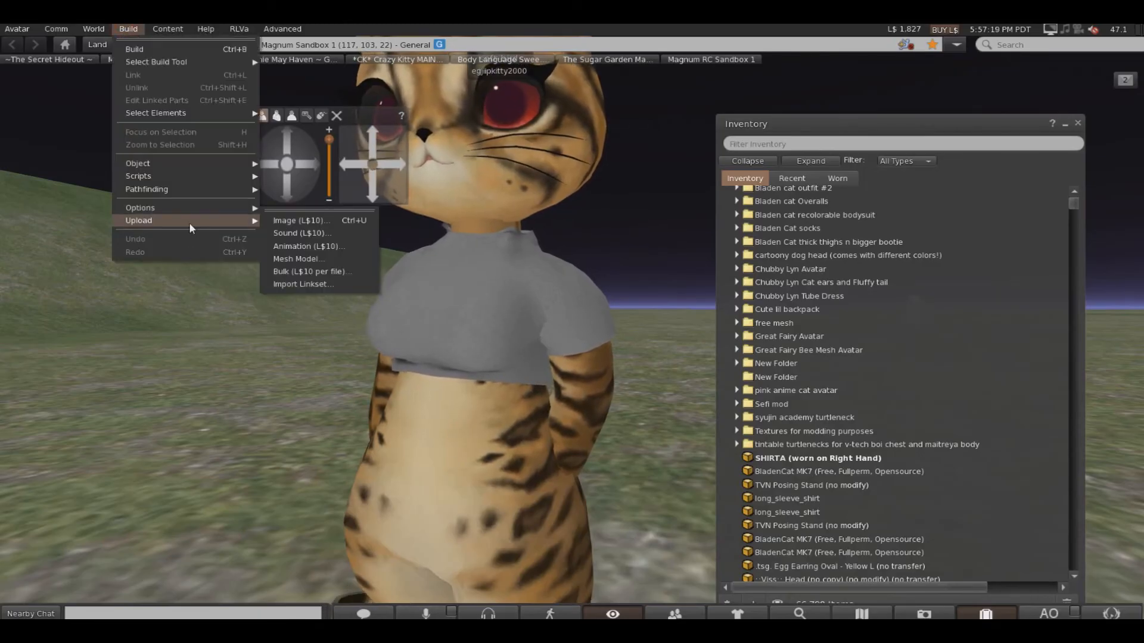
click(286, 221)
double_click(232, 128)
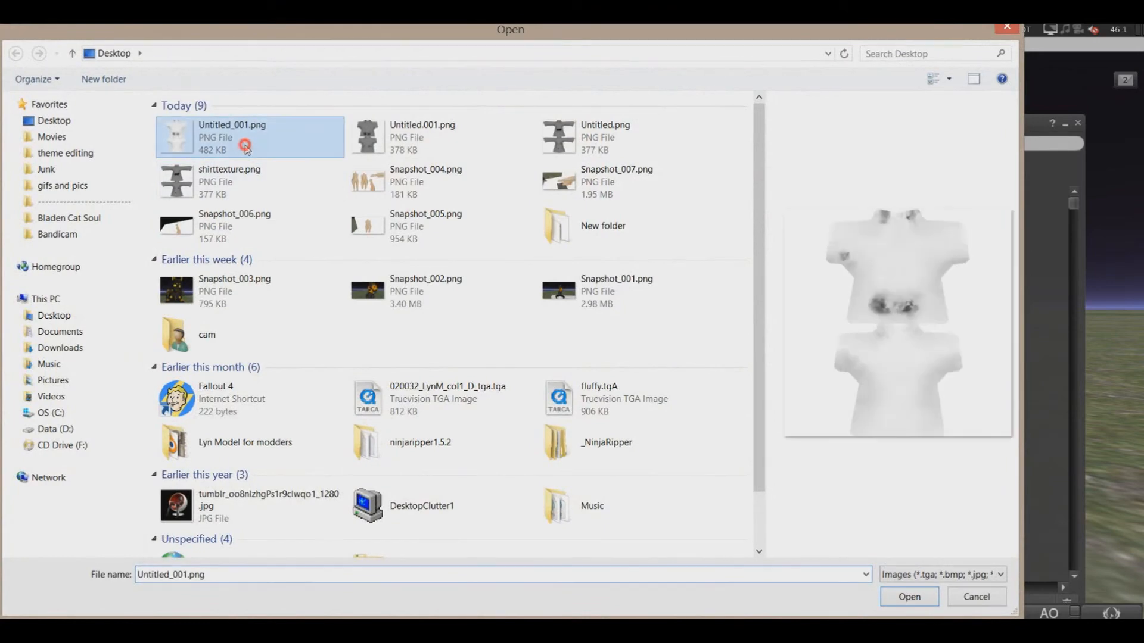
click(549, 490)
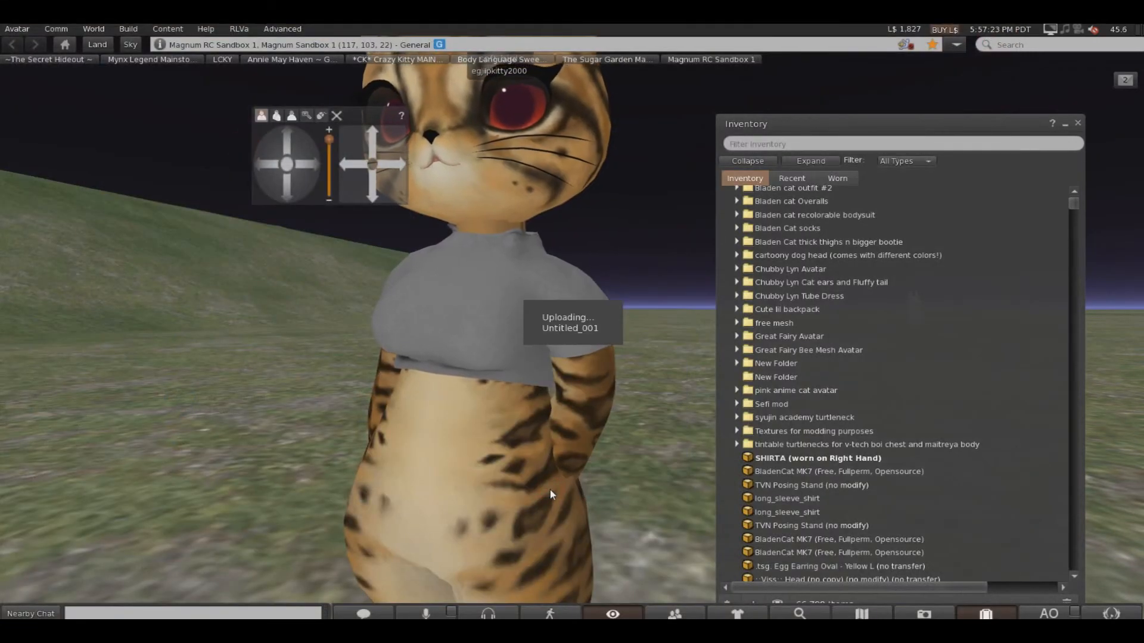
Open the worn shirt for editing and apply the newly uploaded, brightened Untitled_001 texture from the inventory
scroll(769, 533, down, 3)
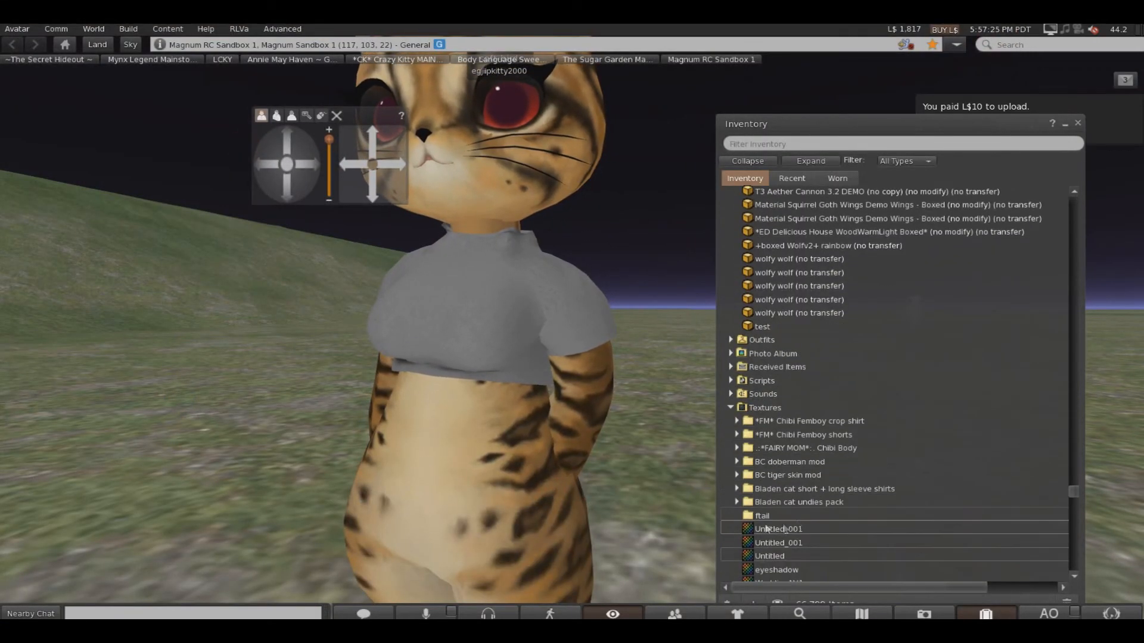
right_click(566, 298)
click(598, 330)
drag(779, 529, 249, 385)
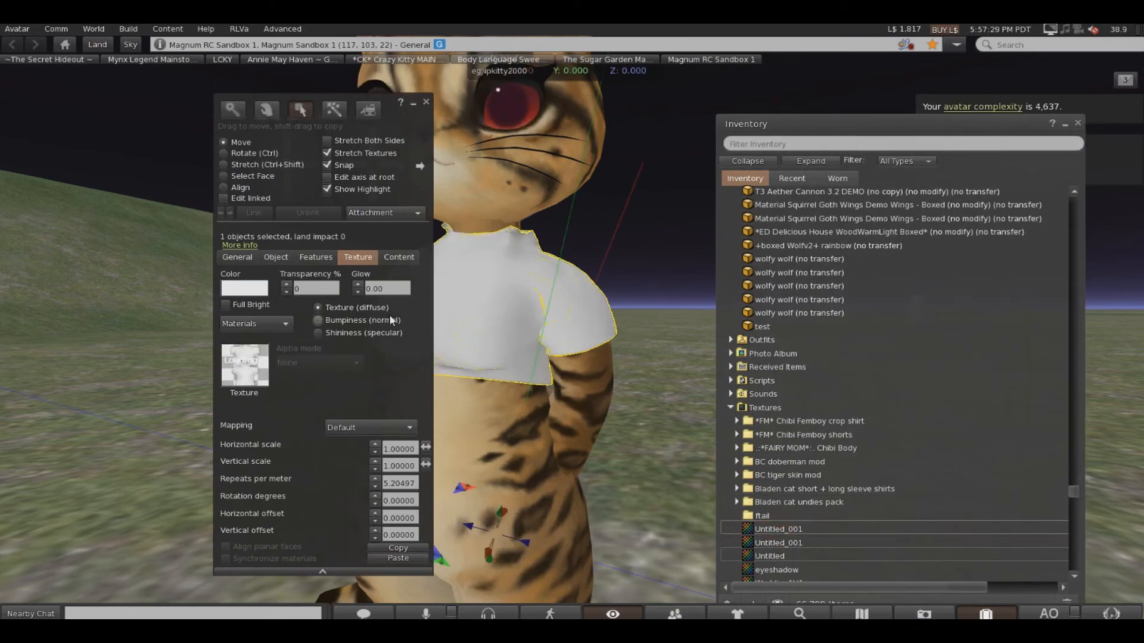
Open the worn shirt's diffuse color picker and try the pink swatch and the bright red swatch as its tint
drag(391, 118, 293, 110)
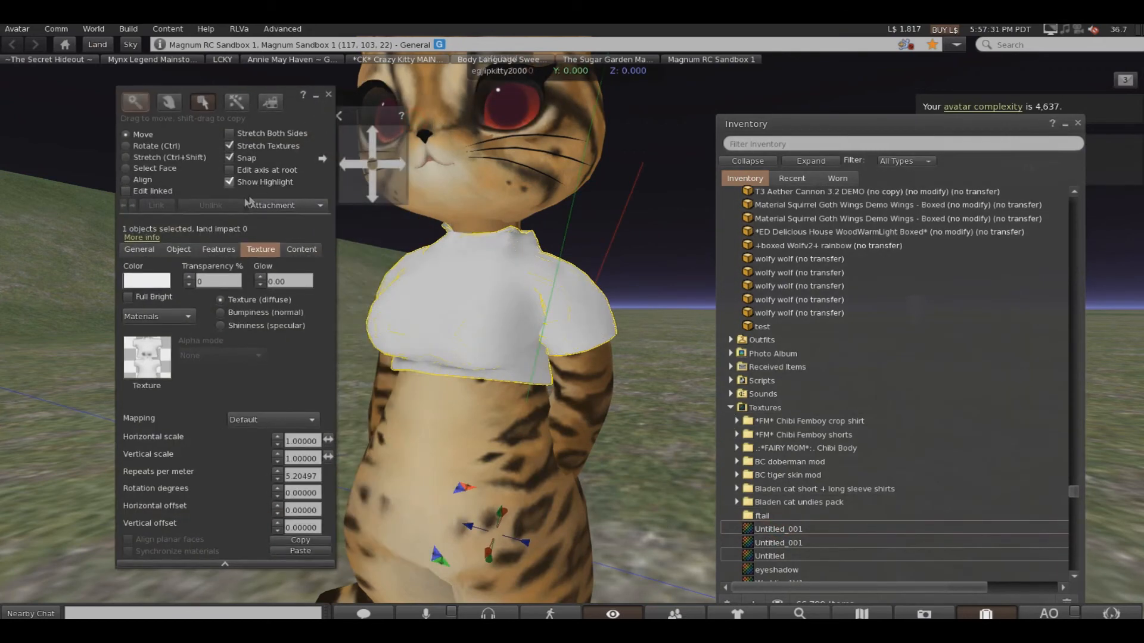
click(146, 281)
drag(556, 102, 869, 157)
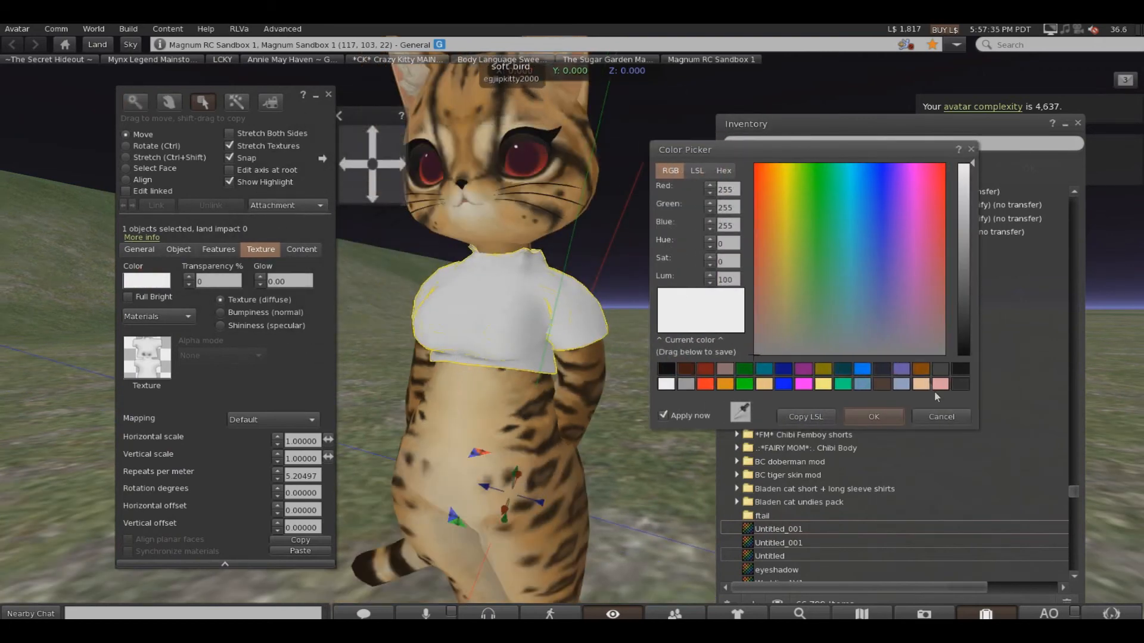
click(940, 385)
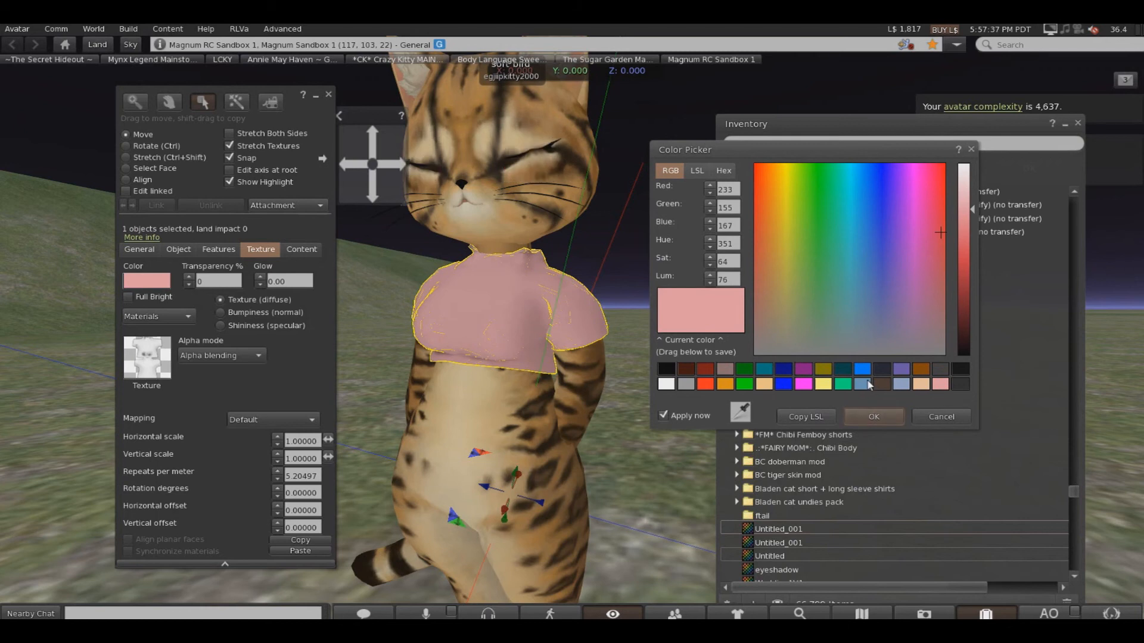
click(745, 384)
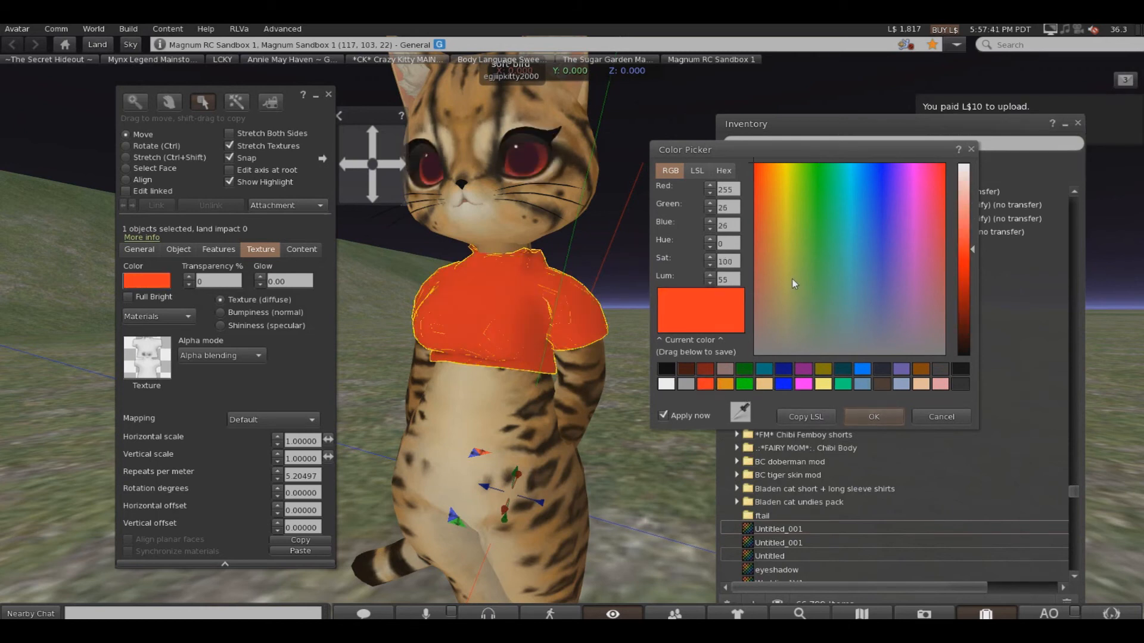
Adjust the shirt's tint to a less saturated, slightly darker red, accept the color and finish editing the shirt
click(770, 263)
click(755, 237)
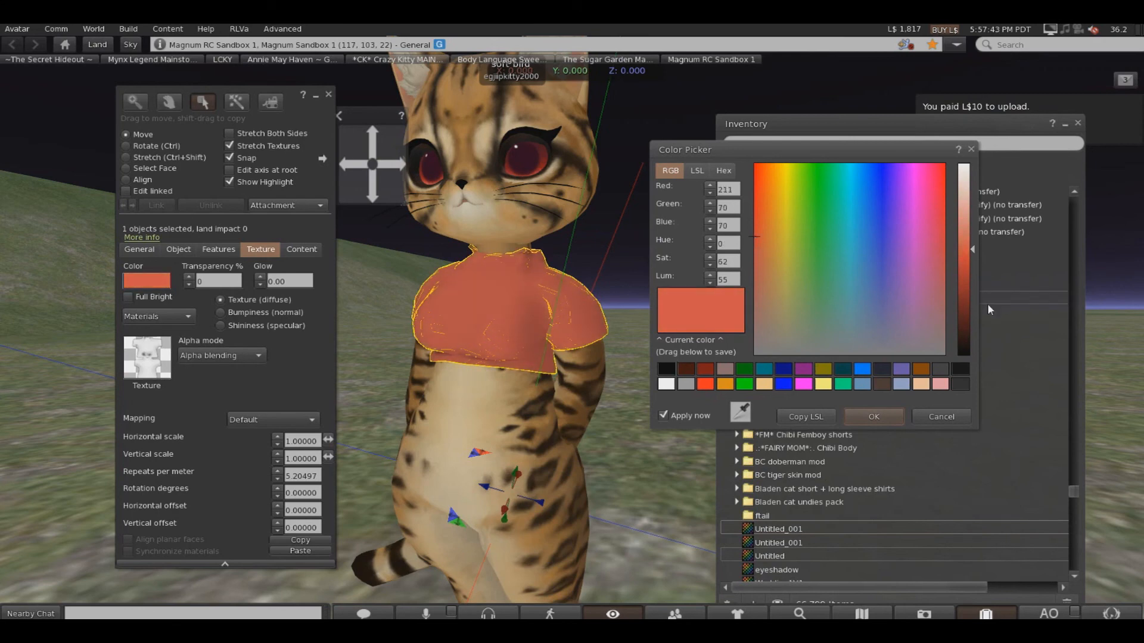
click(965, 272)
click(858, 418)
click(654, 257)
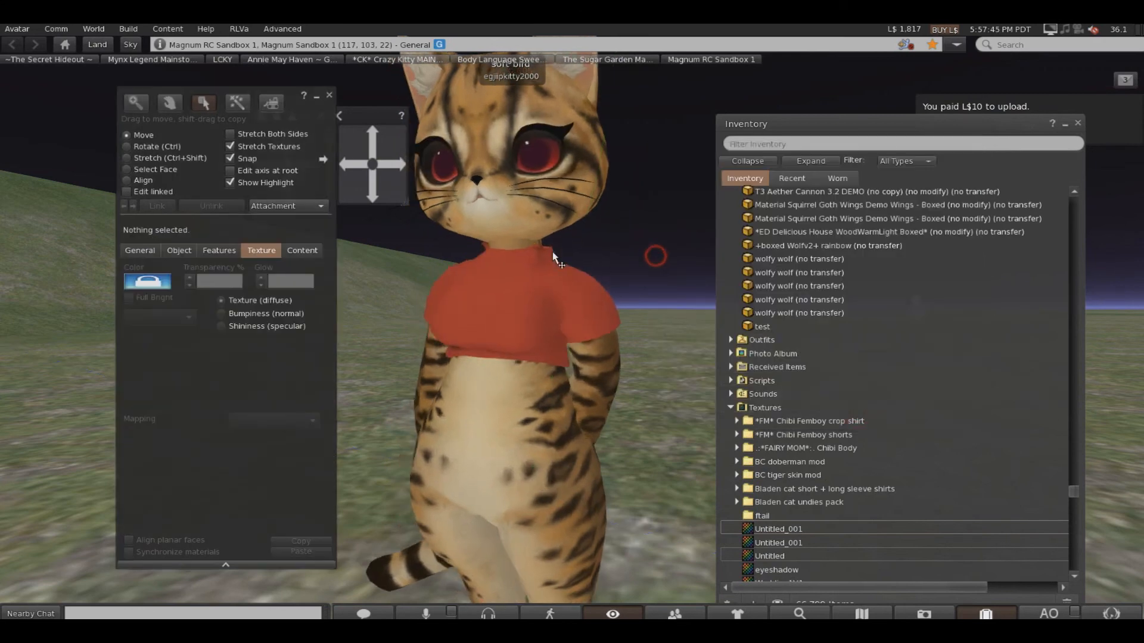
click(329, 96)
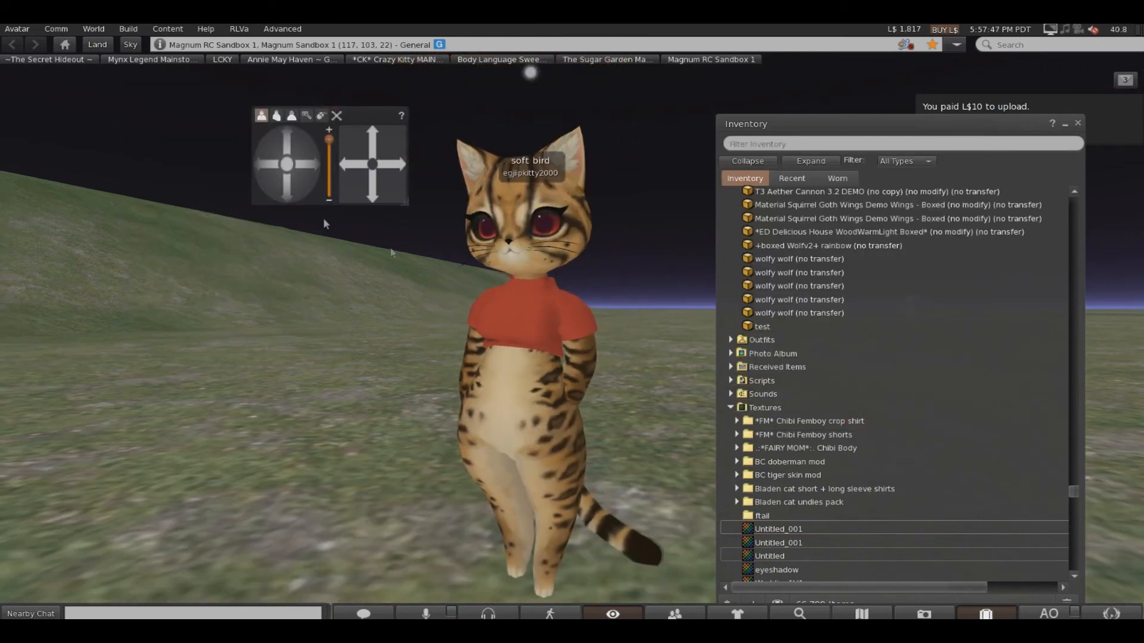
Examine the fit and shading of the red shirt on the avatar up close and from the front, side and back
scroll(382, 274, up, 5)
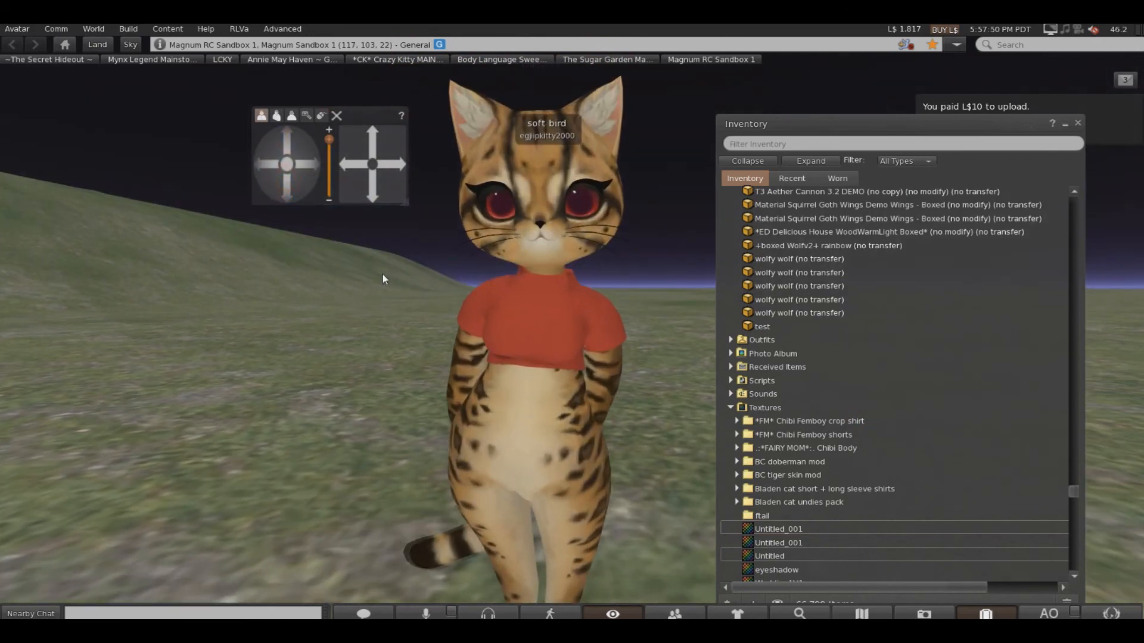
scroll(384, 277, down, 2)
click(305, 168)
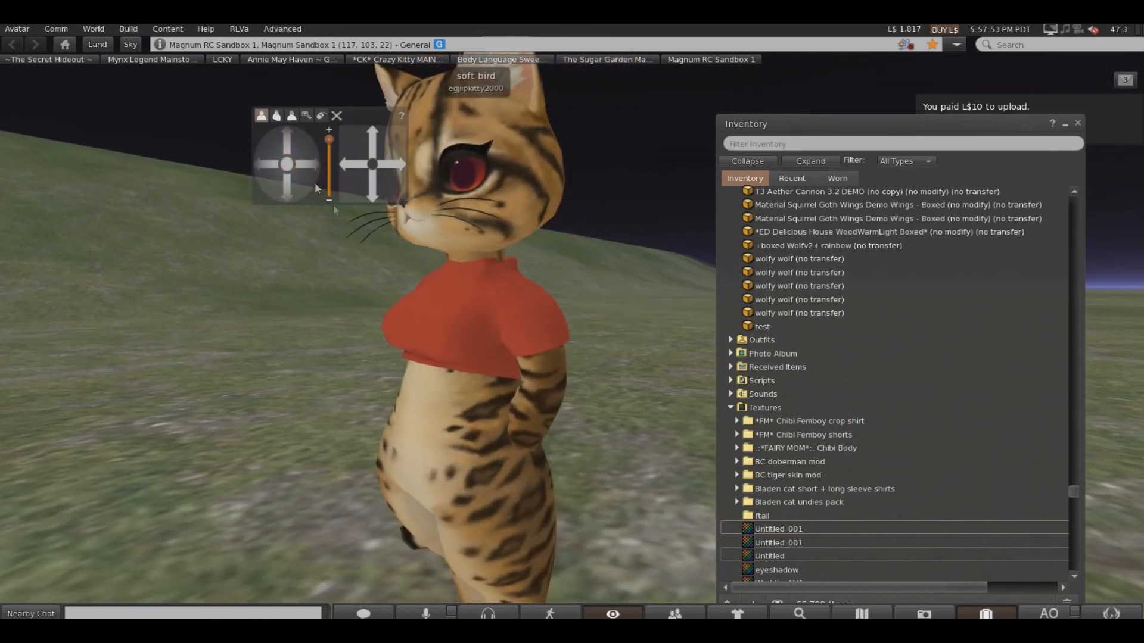
scroll(354, 248, up, 3)
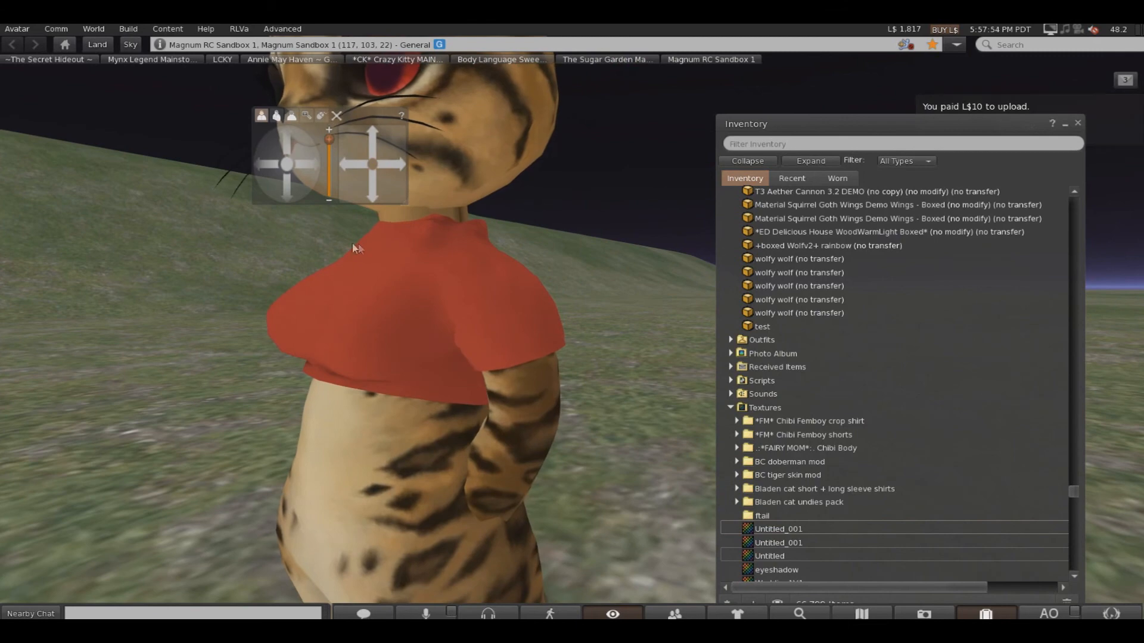
click(296, 160)
click(259, 159)
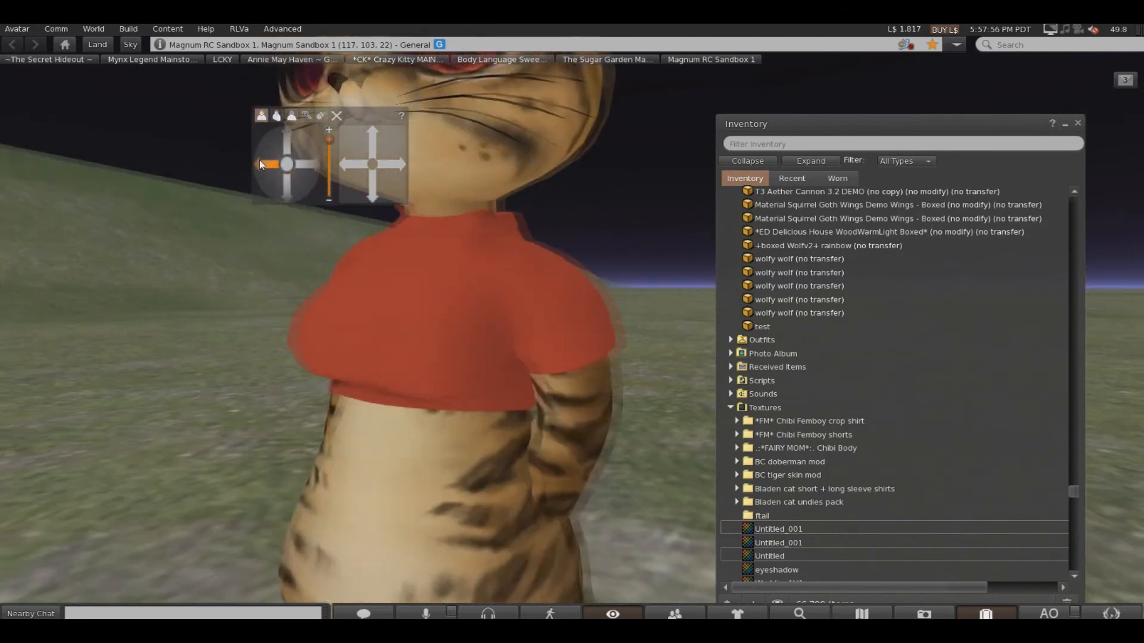
scroll(357, 152, down, 3)
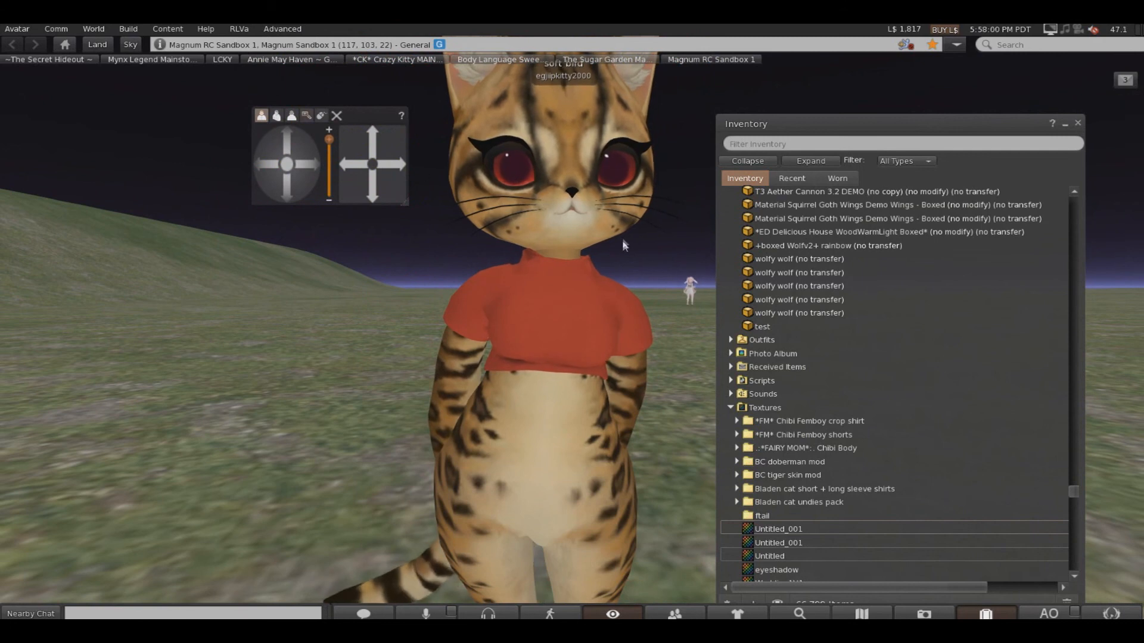
scroll(690, 298, down, 4)
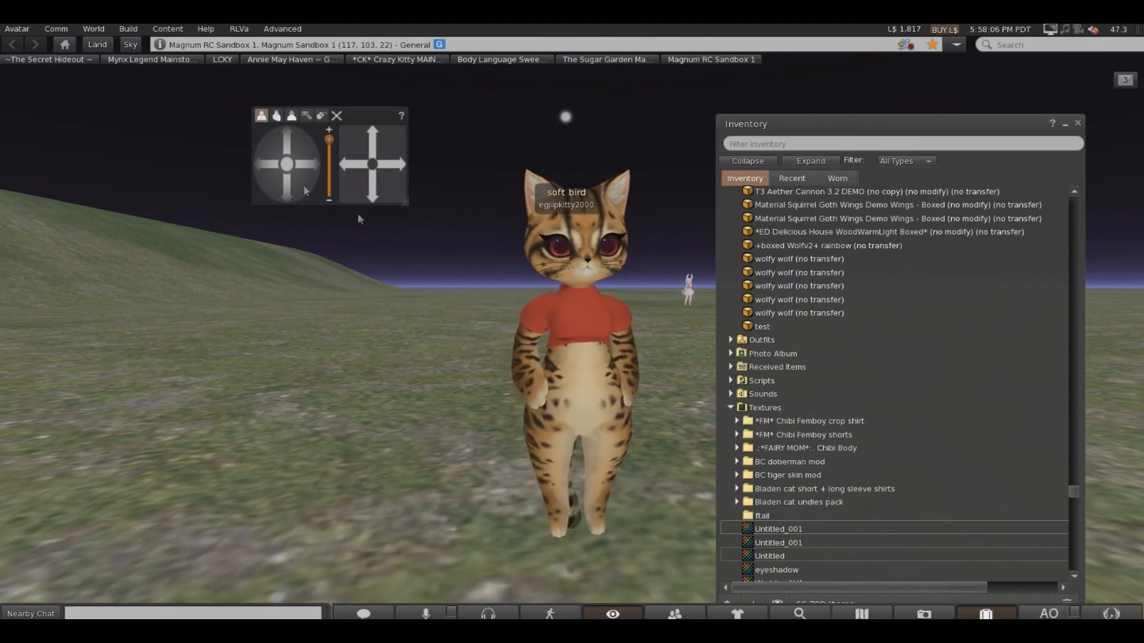
click(273, 165)
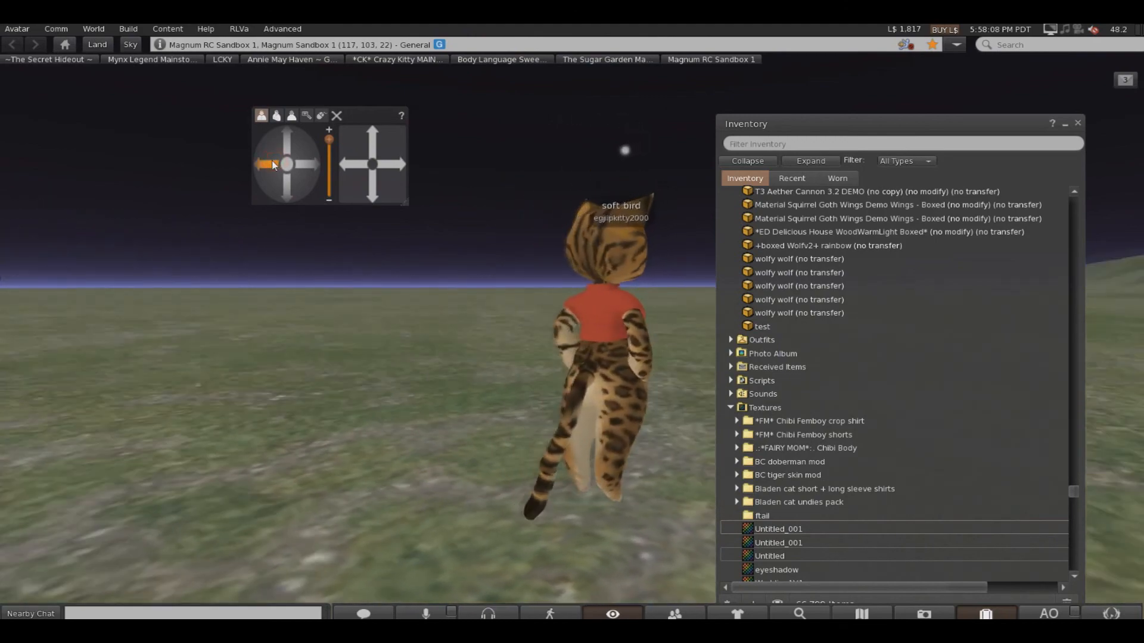